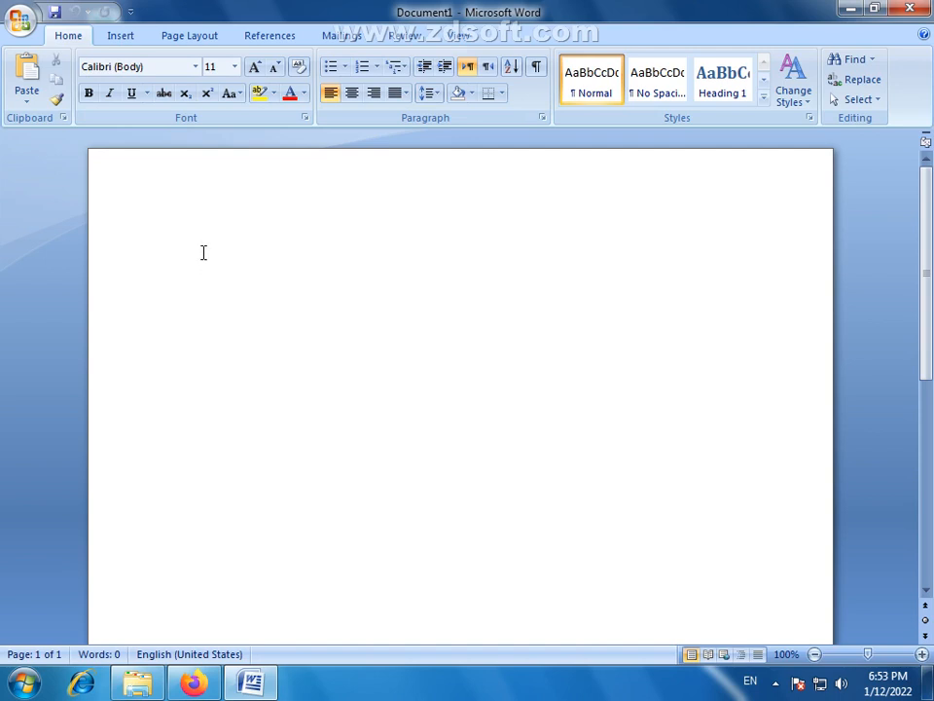
- Enter the person's full name in capital letters on the second line of the blank page
key(Return)
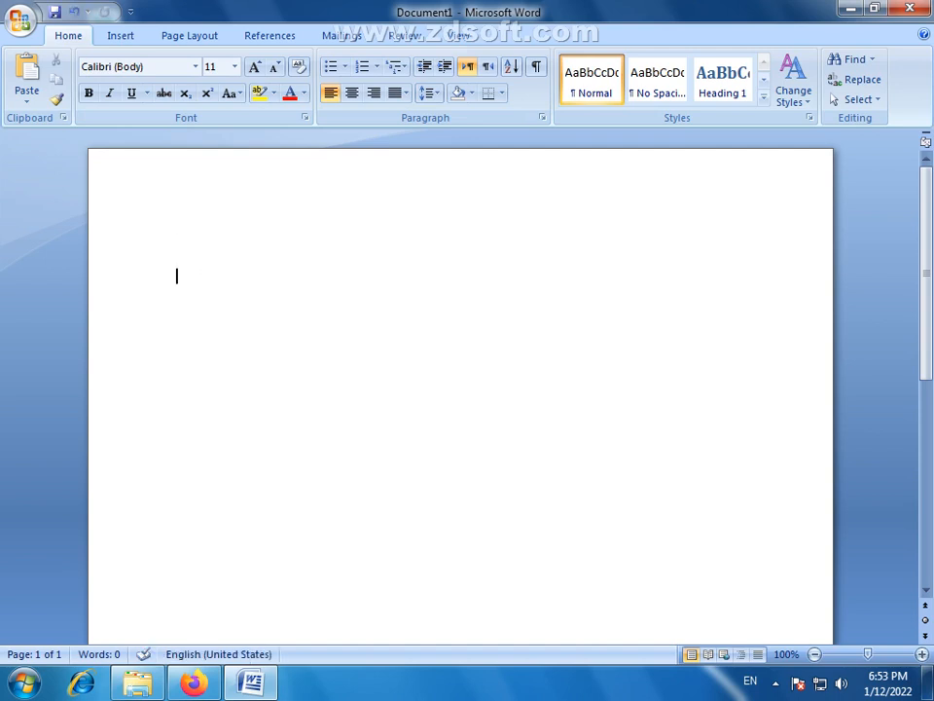
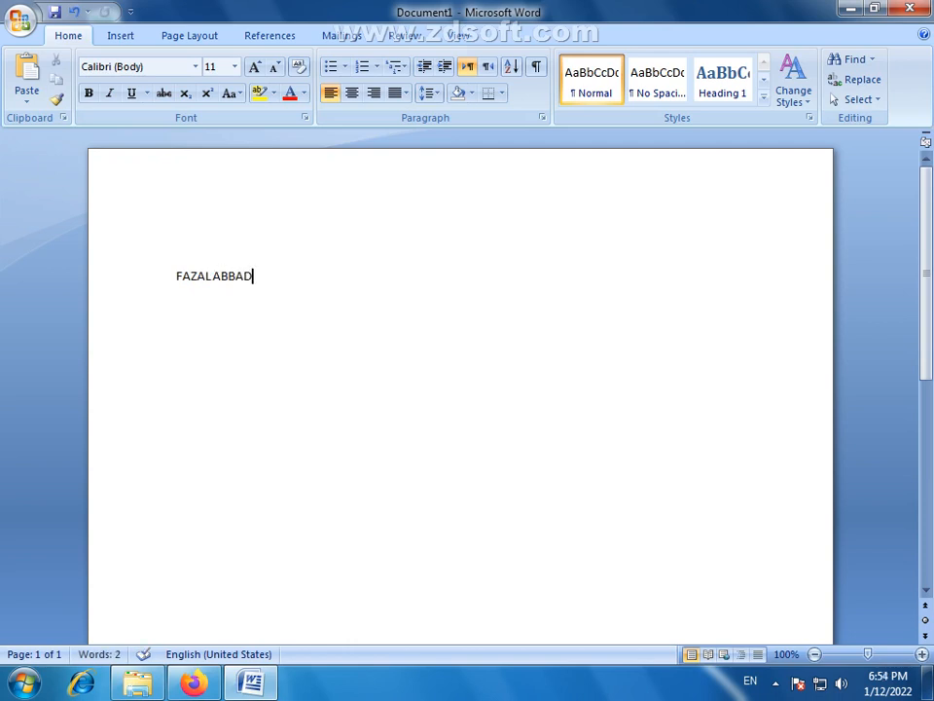
- Add a "Postal Address:" label on a new line below the name, with space for its value
key(Return)
text(Postal Address:)
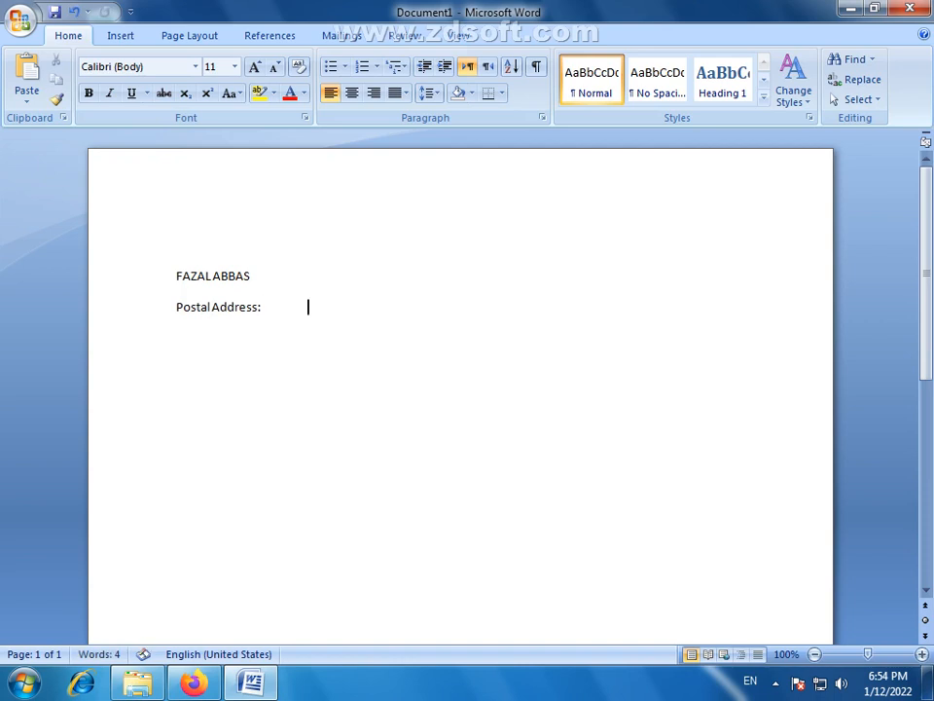
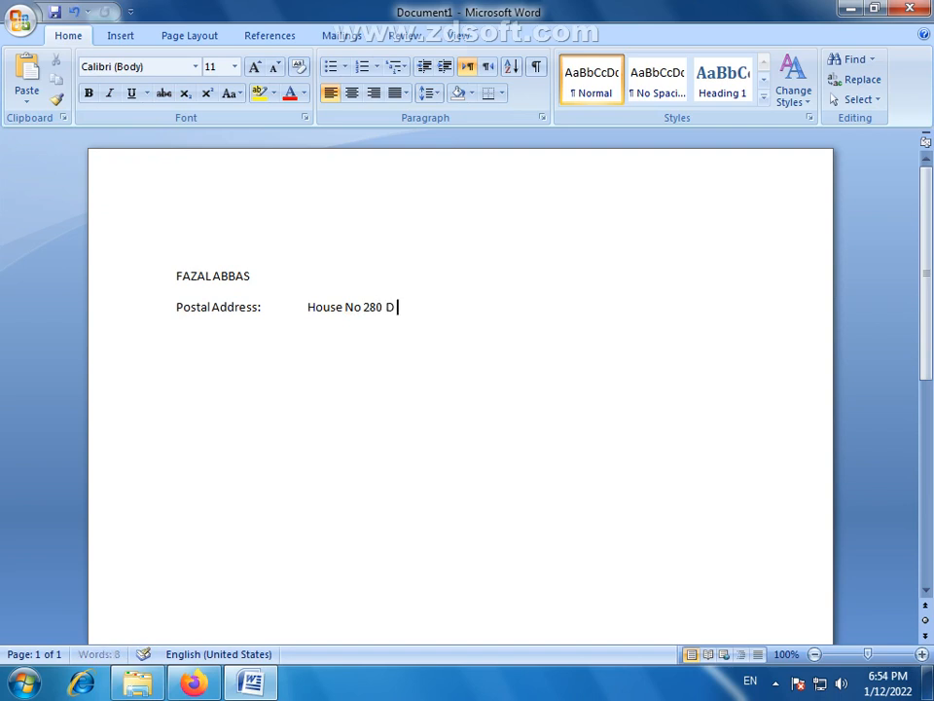
- Complete the postal address with a comma, the correctly spelled city name and a full stop
key(BackSpace)
key(BackSpace)
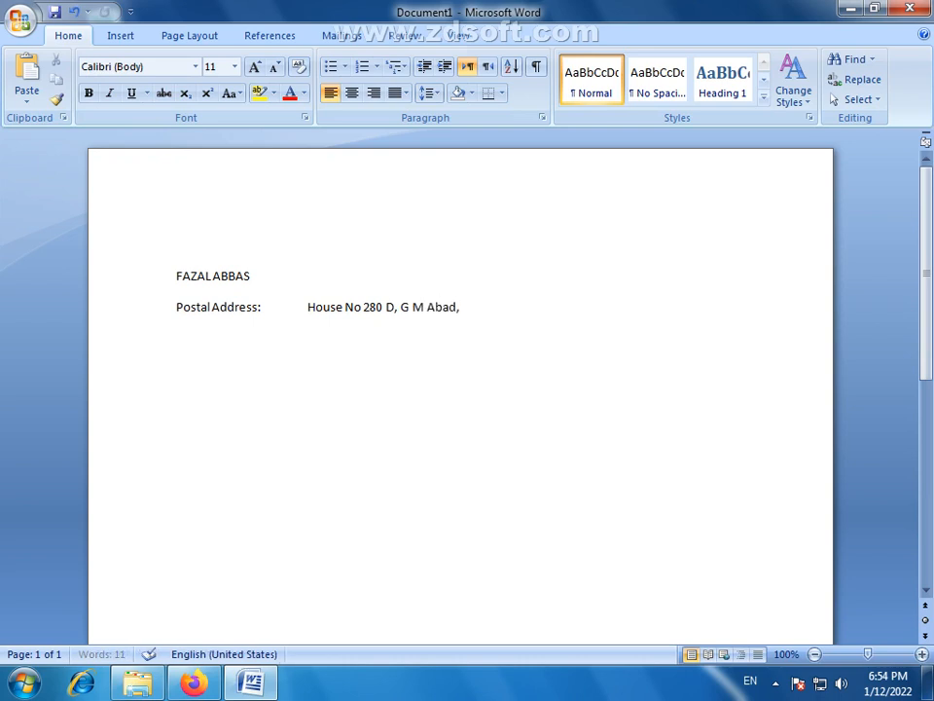
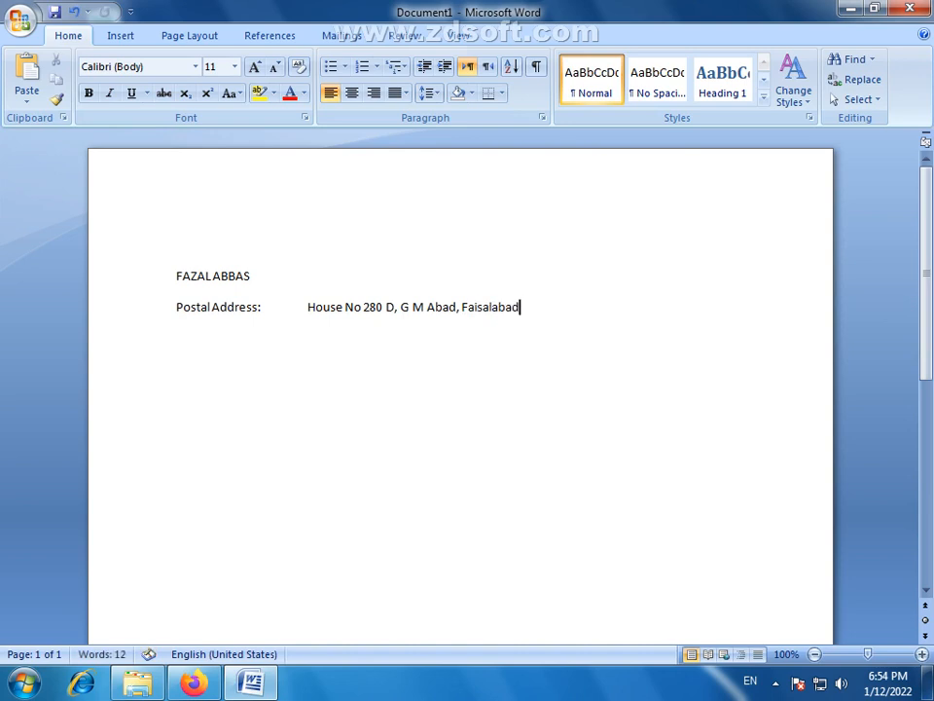
- Add a "Contact #:" line below the address and enter the first phone number, aligned with the address text
text(C)
text(onta)
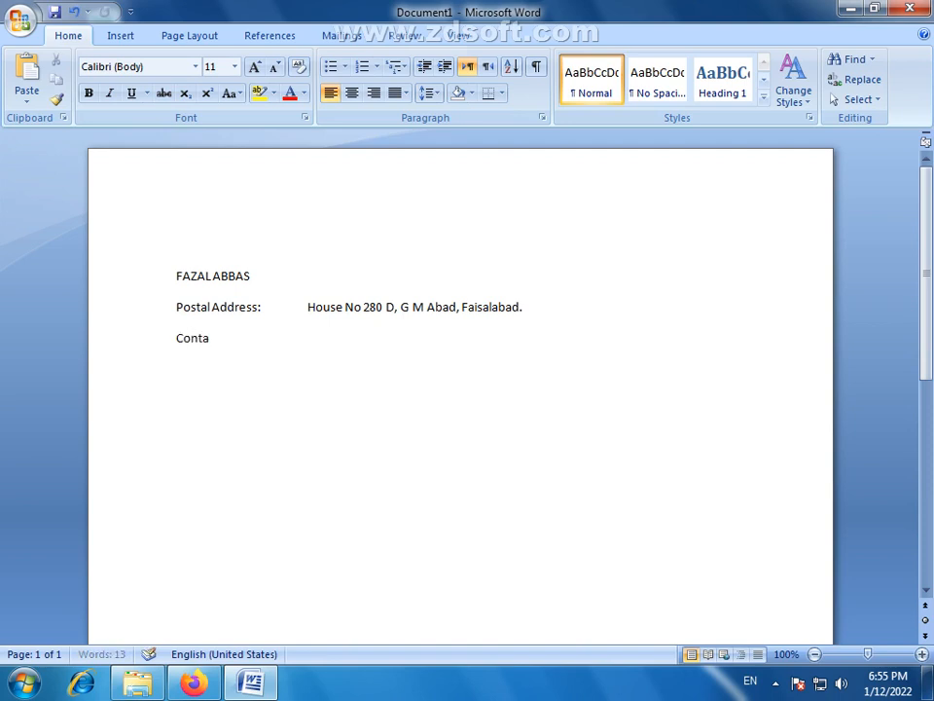
text(ct #:)
key(Tab)
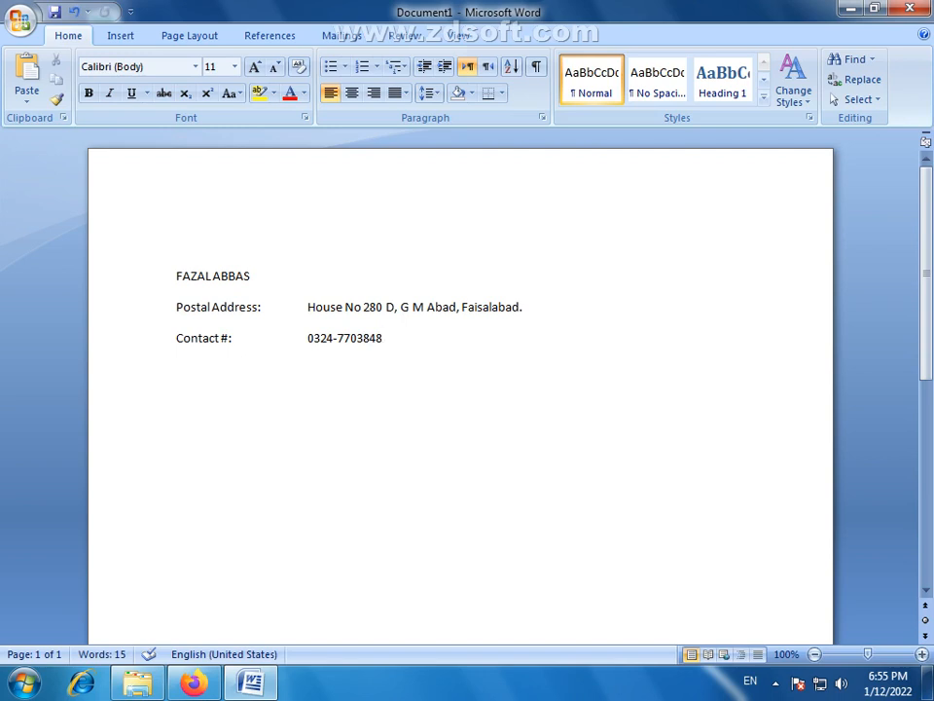
- Enter the second phone number on the Contact # line, separated from the first
key(Tab)
key(BackSpace)
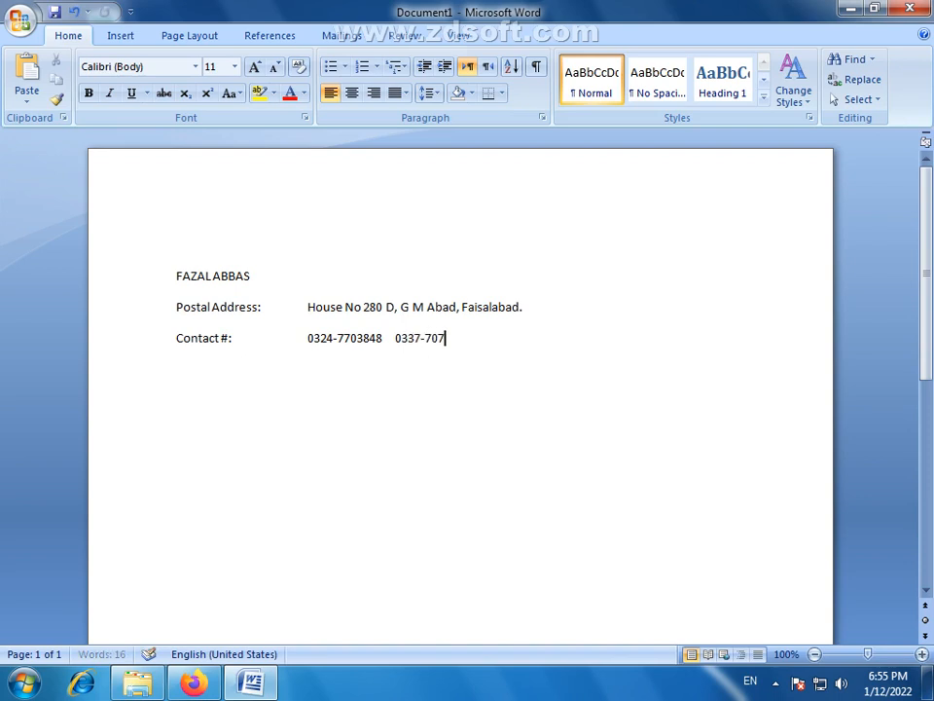
- Add an "Email ID:" label on a new line below the contact numbers
key(Return)
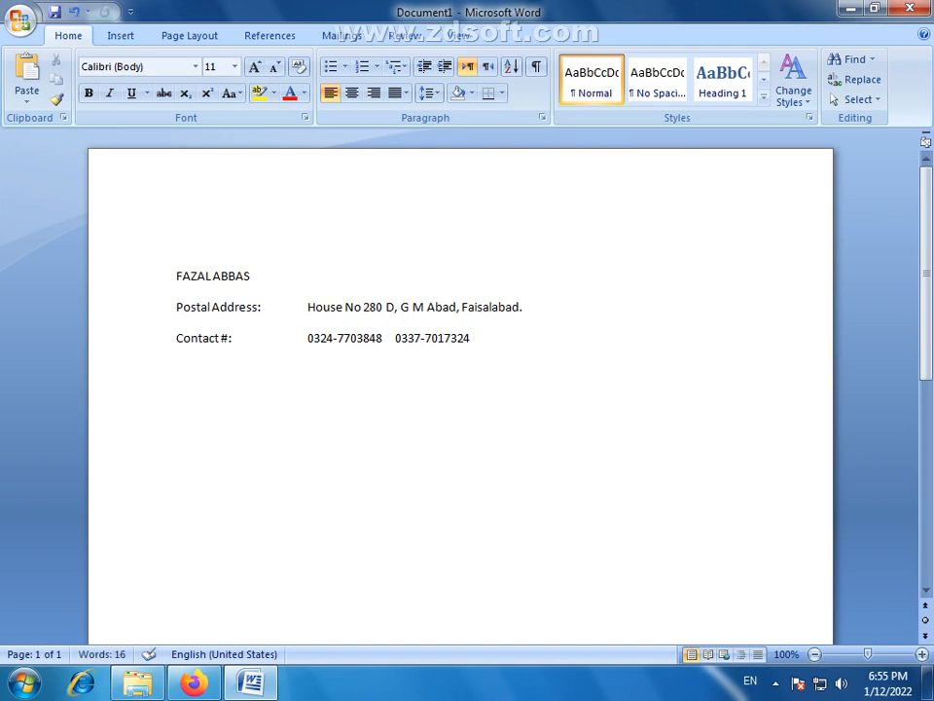
text(E)
text(mail)
text( A)
key(BackSpace)
text(ID:)
key(Tab)
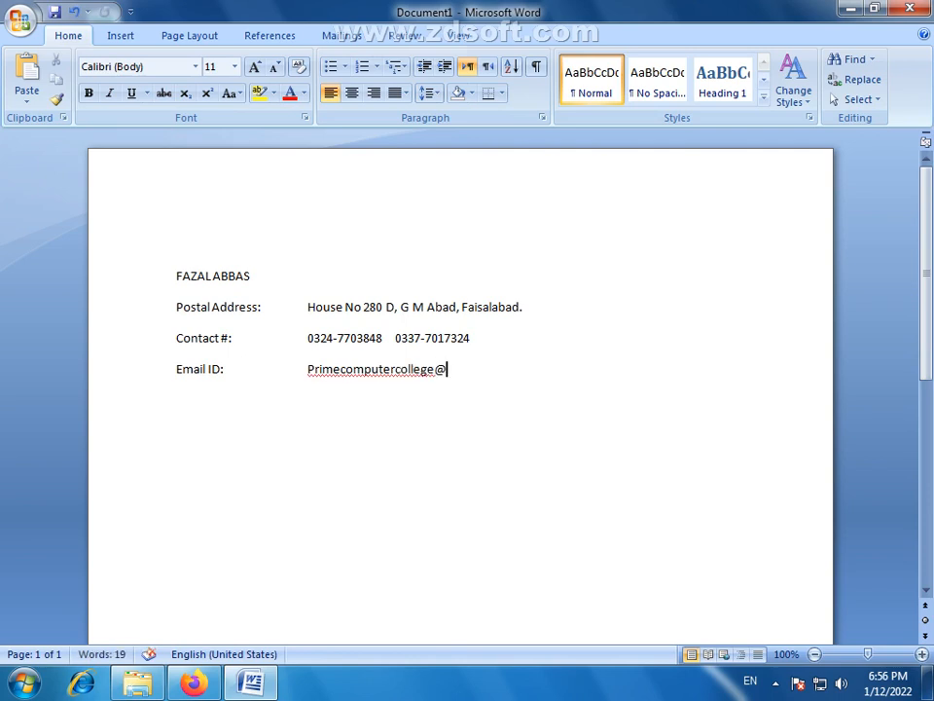
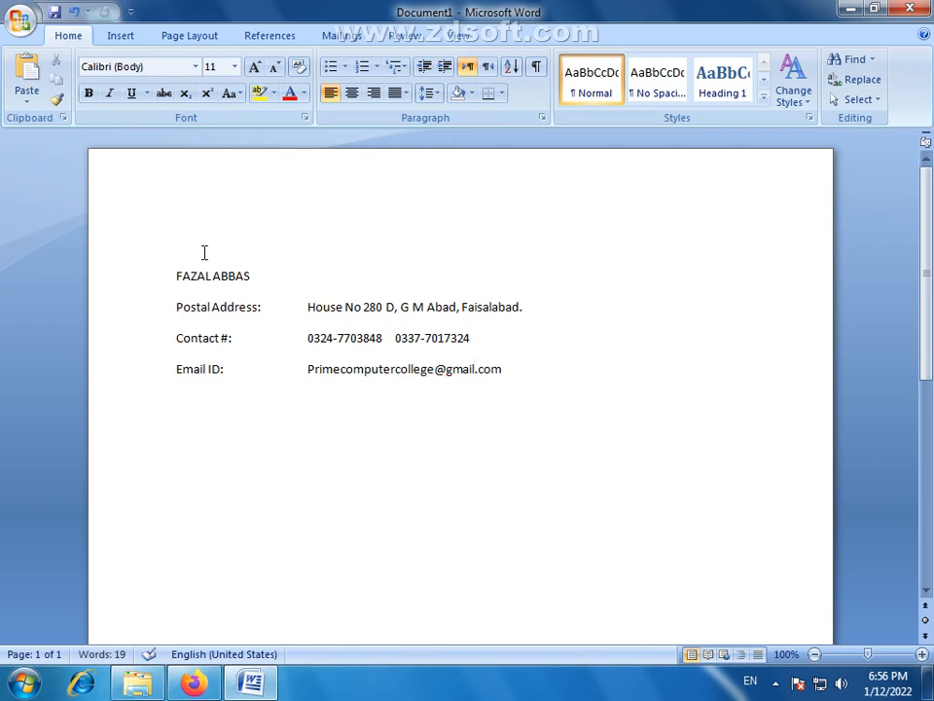
- Enter the email address after the Email ID label and end the line so it turns into a hyperlink
key(Return)
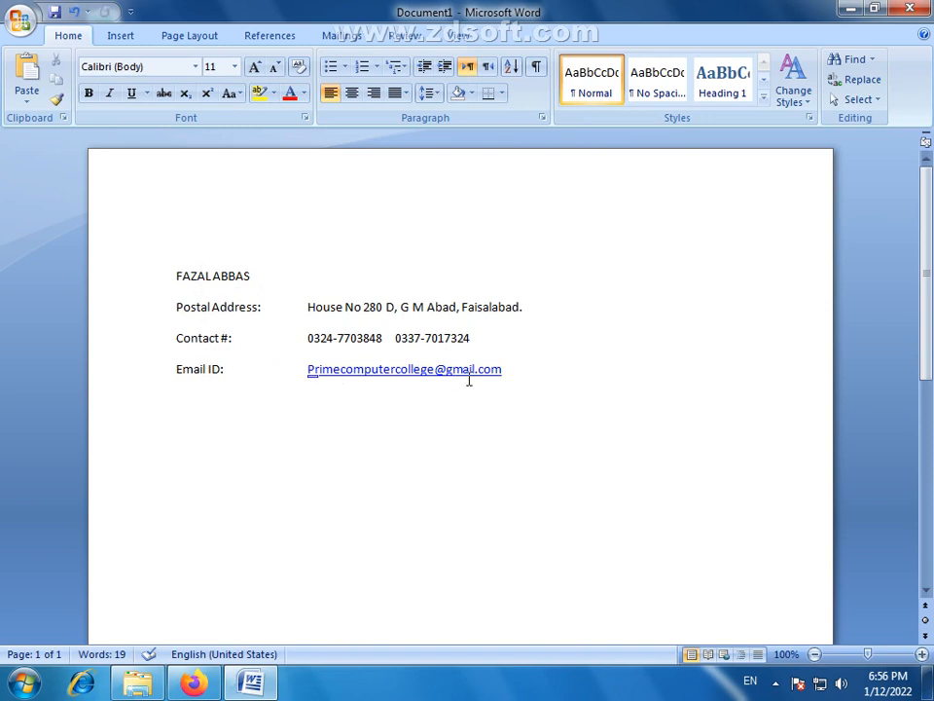
- Enlarge all four lines to 12 pt and remove the extra tab before the postal address value
drag(509, 378, 166, 274)
click(255, 67)
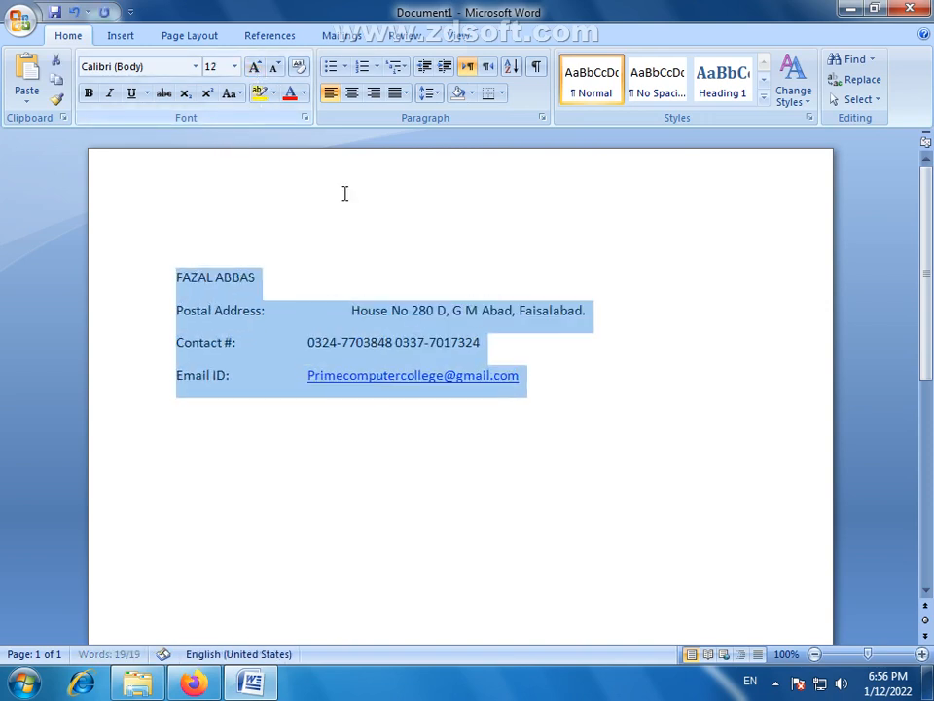
click(276, 358)
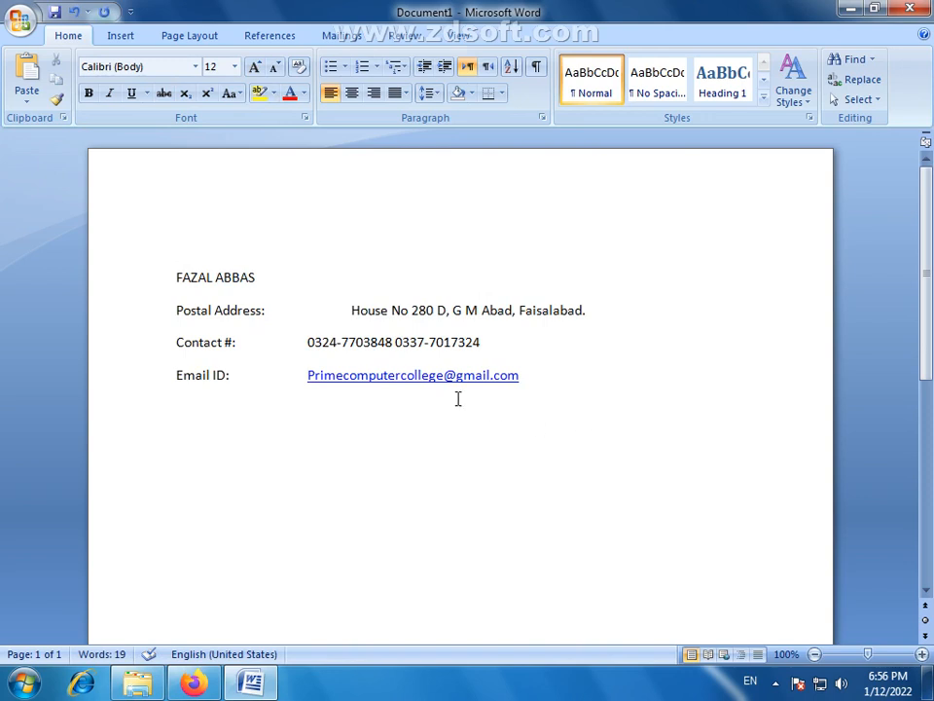
click(350, 309)
key(BackSpace)
- Enlarge the name and the three contact detail lines to 14 pt
drag(536, 376, 175, 280)
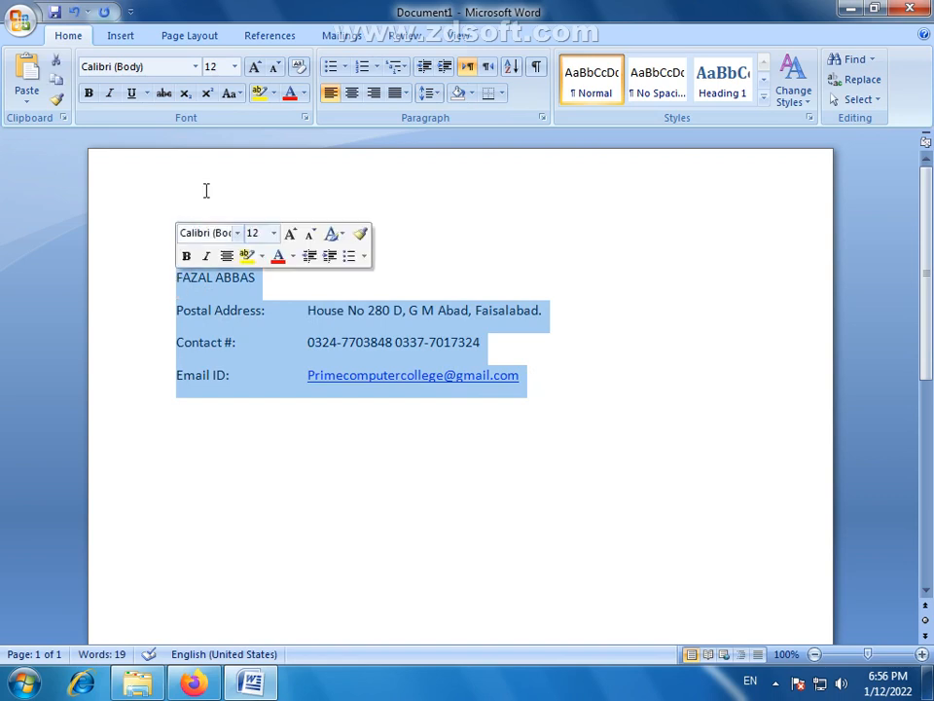
click(256, 67)
click(287, 280)
- Format the name heading in Arial (Body CS) at 22 pt, bold and italic
drag(287, 281, 181, 273)
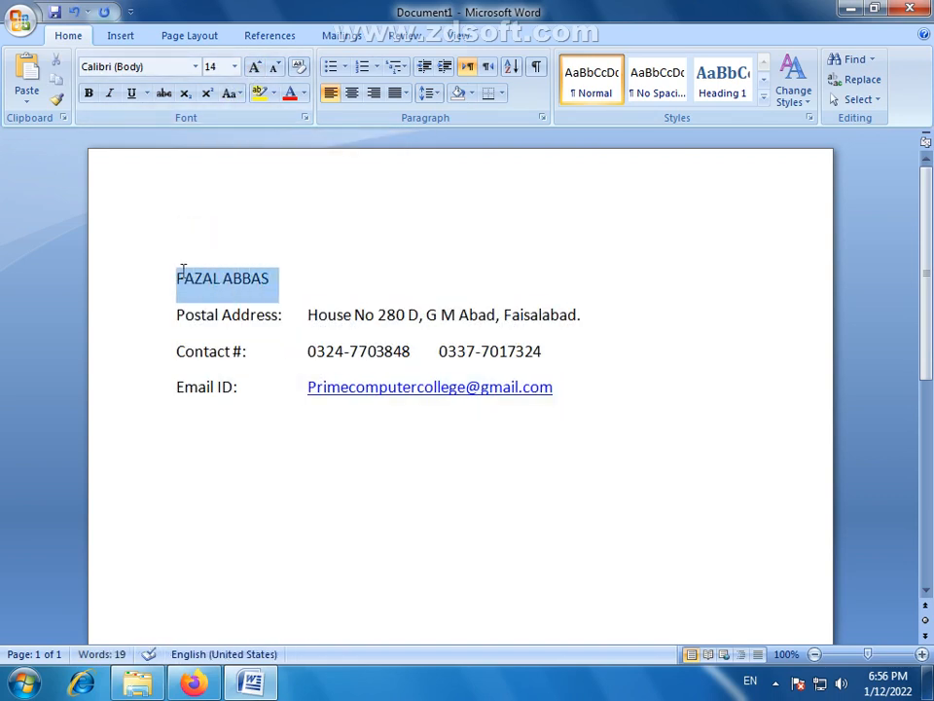
click(195, 67)
click(117, 173)
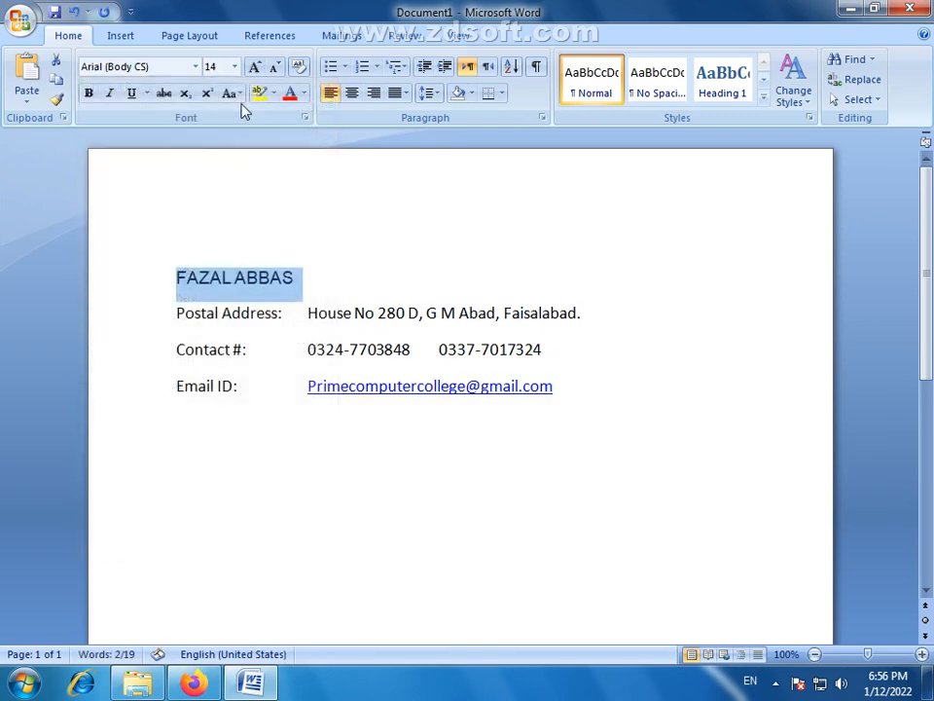
click(256, 67)
click(256, 67)
click(256, 67)
click(256, 67)
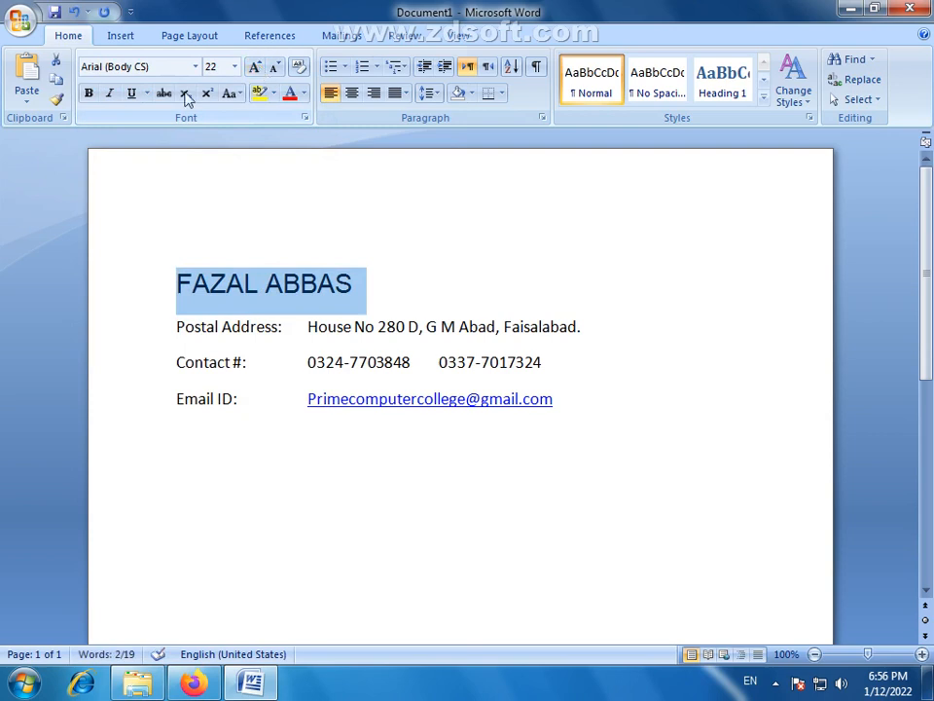
click(89, 93)
click(110, 95)
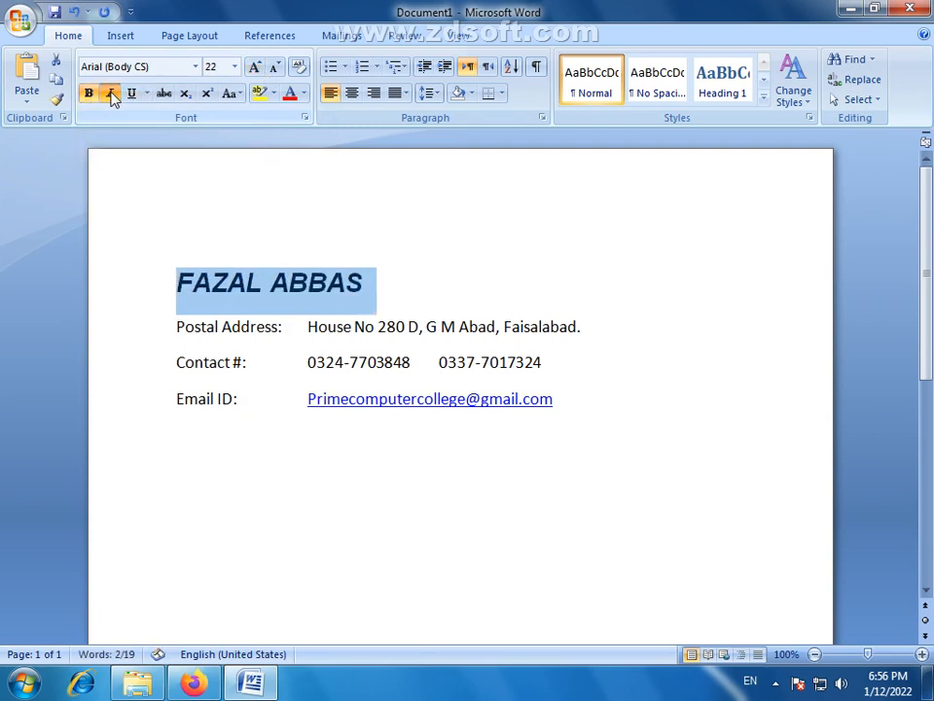
click(486, 331)
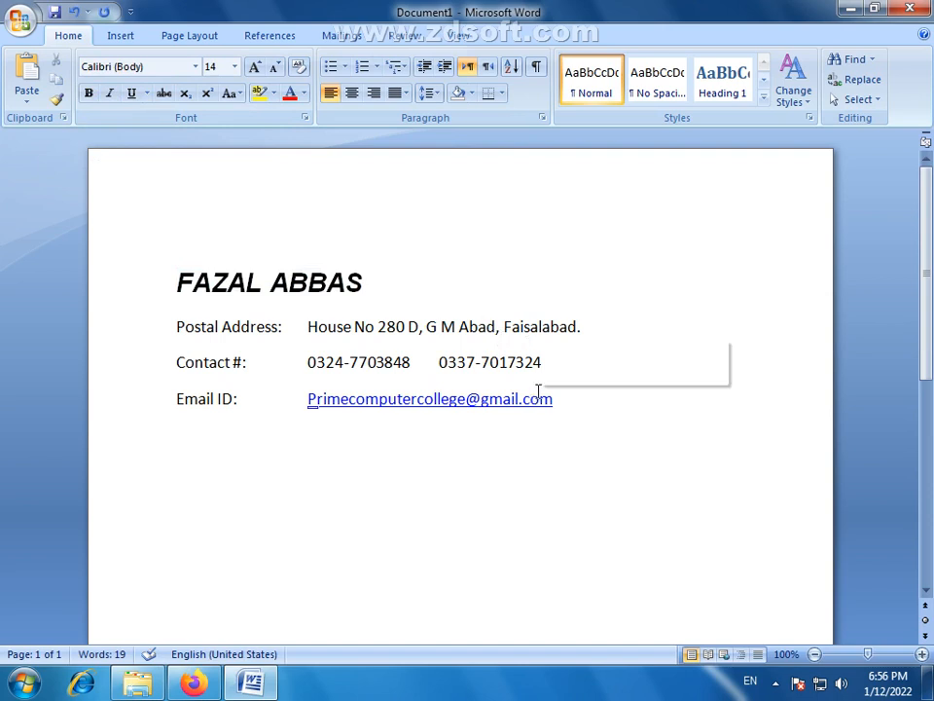
- Apply the No Spacing style to the address, contact and email lines and set their font size to 14
drag(564, 403, 177, 338)
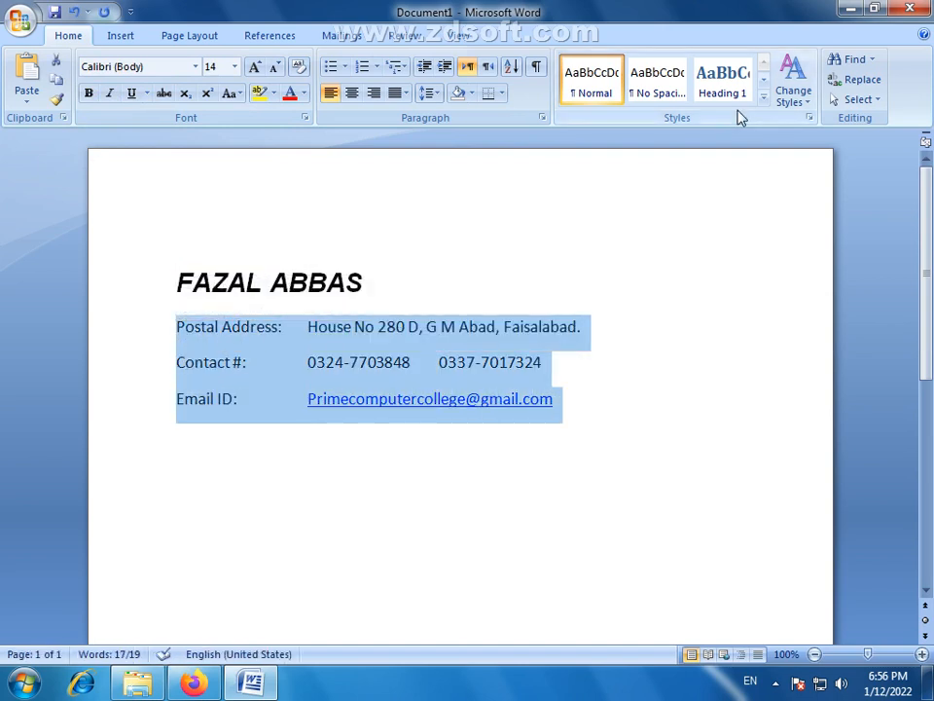
click(657, 89)
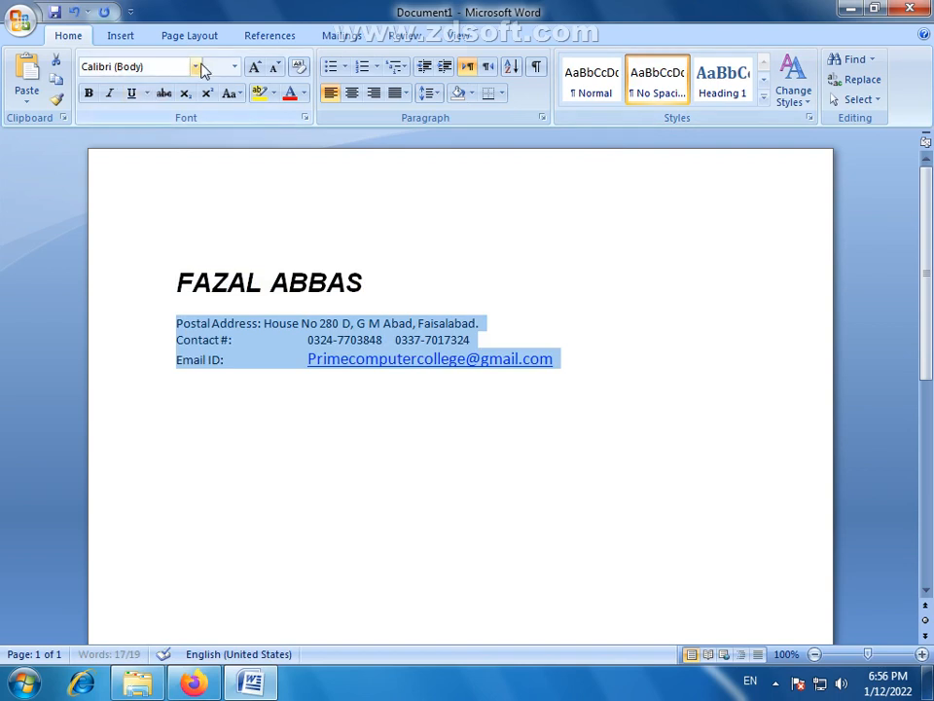
click(254, 66)
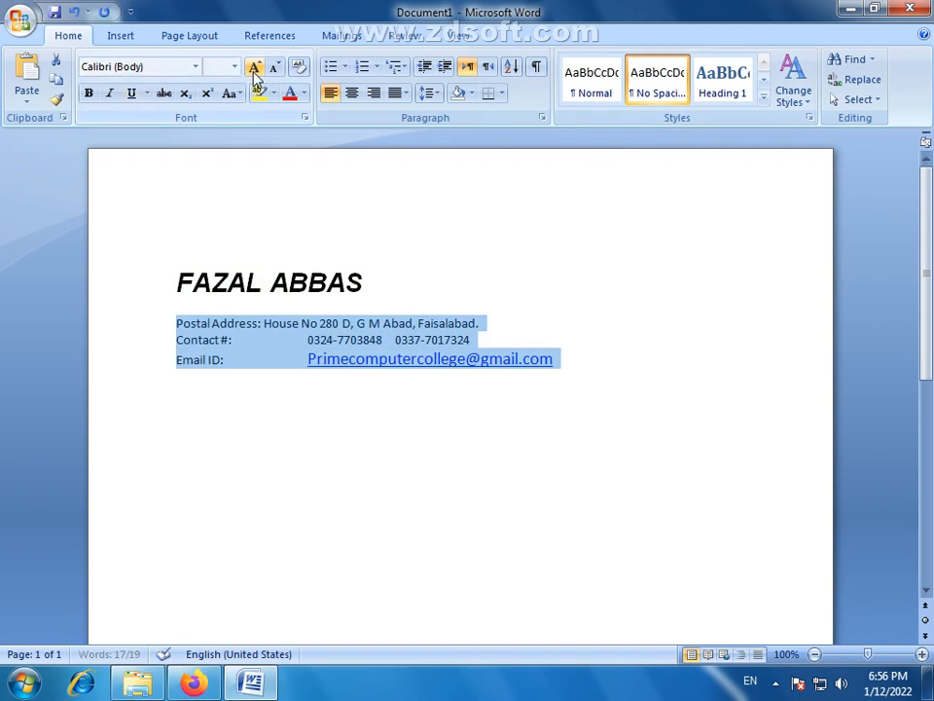
click(233, 66)
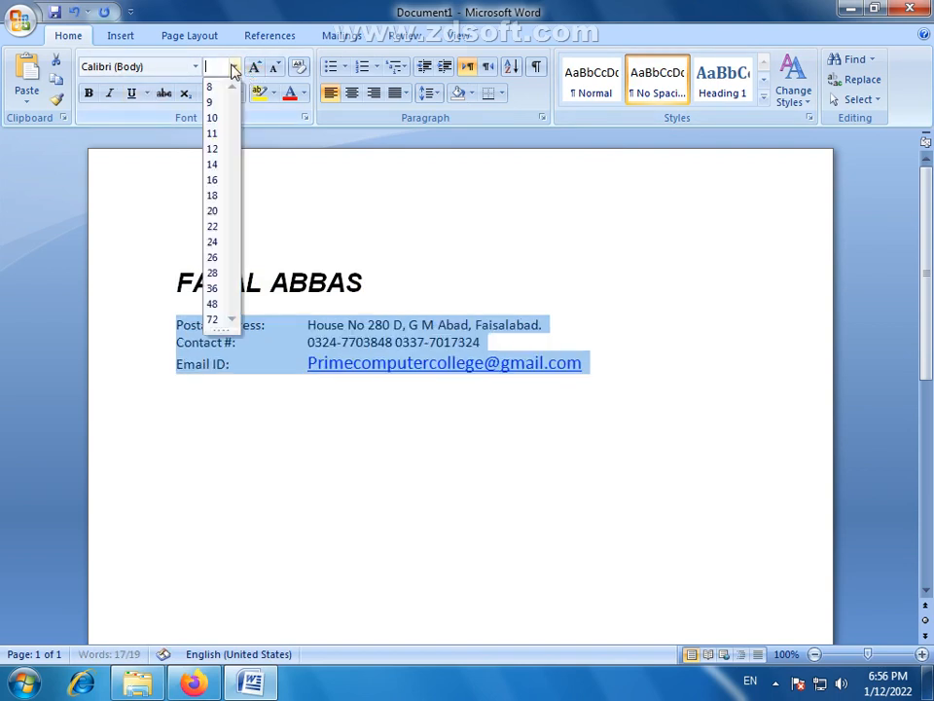
click(213, 164)
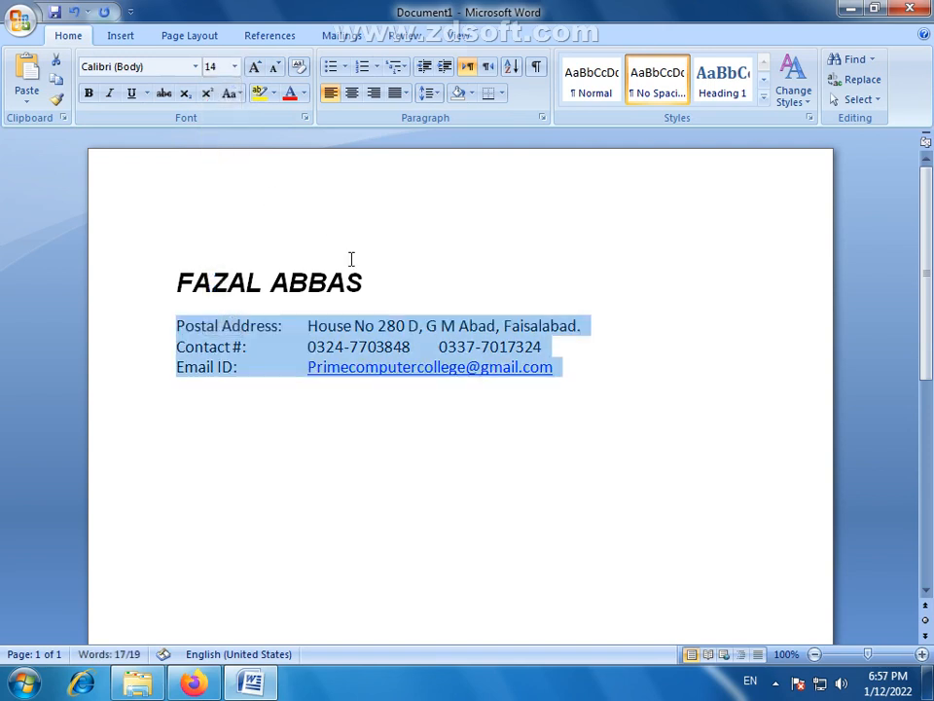
- Insert one more tab before the address, contact and email values so they align in a column further from their labels
click(307, 327)
key(Tab)
click(308, 346)
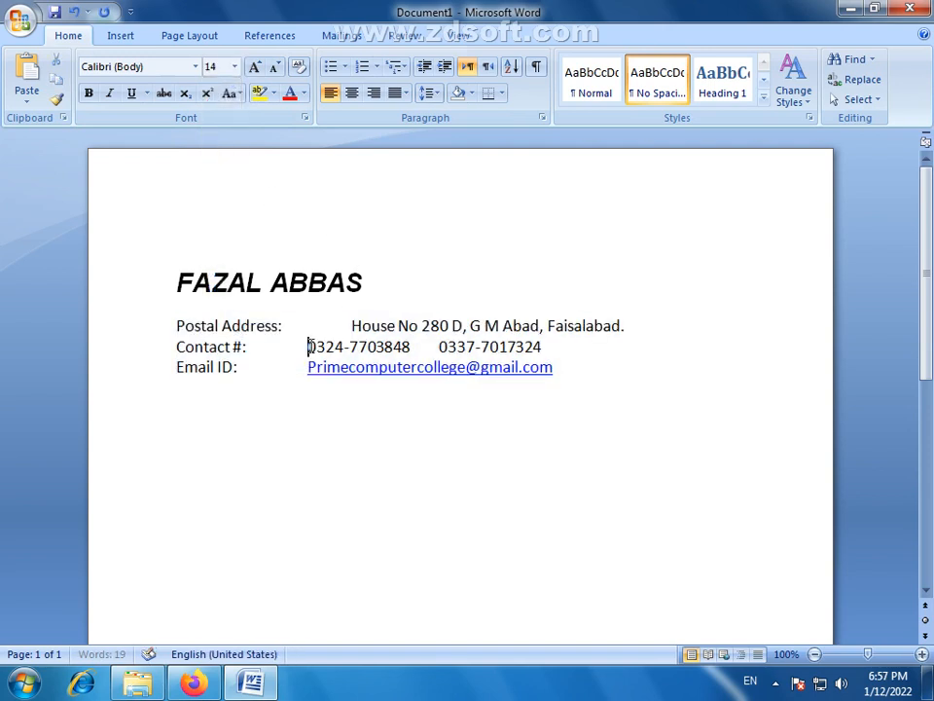
key(Tab)
click(309, 367)
key(Tab)
- Add several blank lines below the Email ID line
click(624, 377)
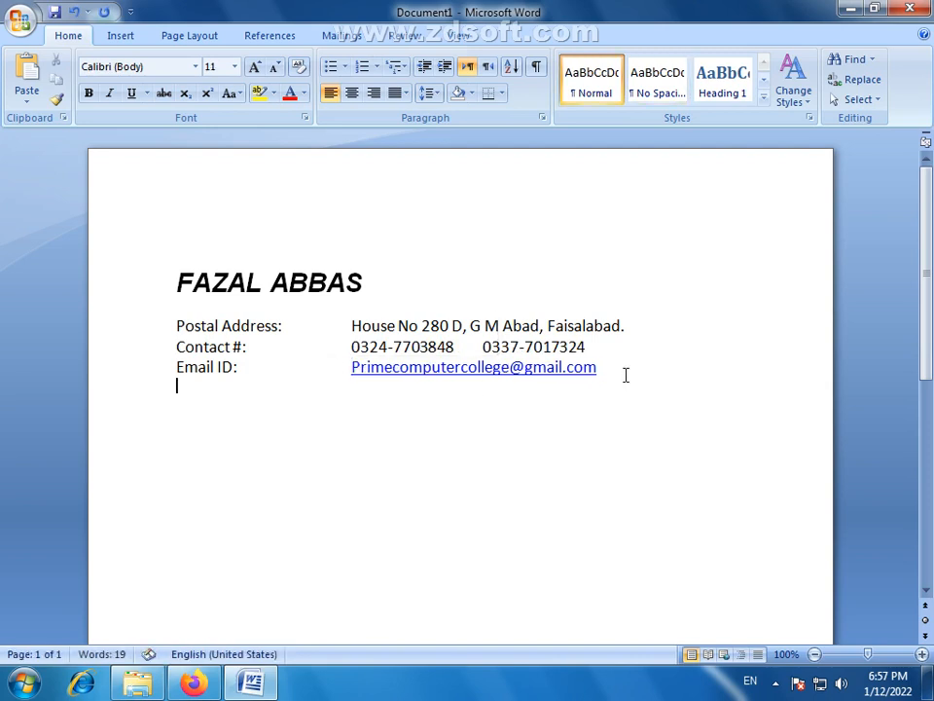
click(626, 373)
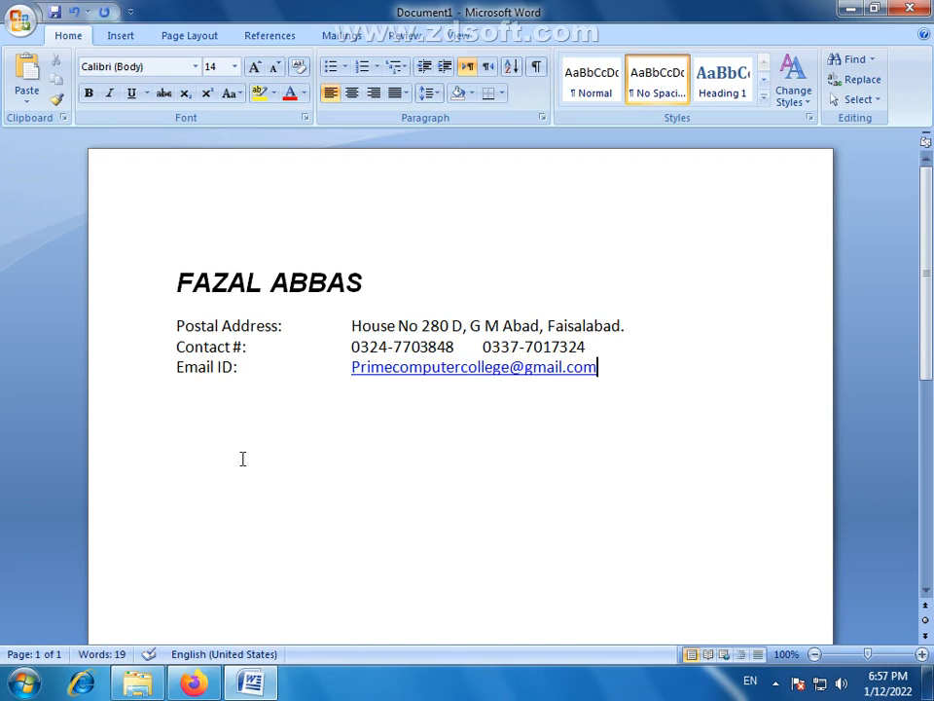
key(Return)
text(O)
key(BackSpace)
key(Return)
- Switch to Firefox and search Google for "resume objective for teacher"
click(193, 683)
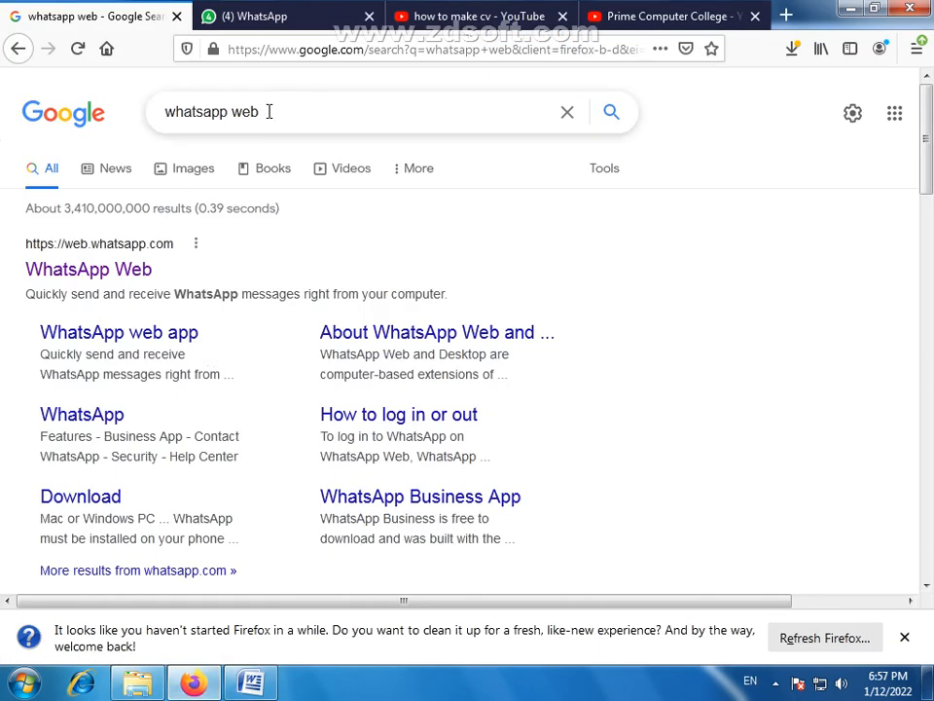
drag(265, 111, 108, 115)
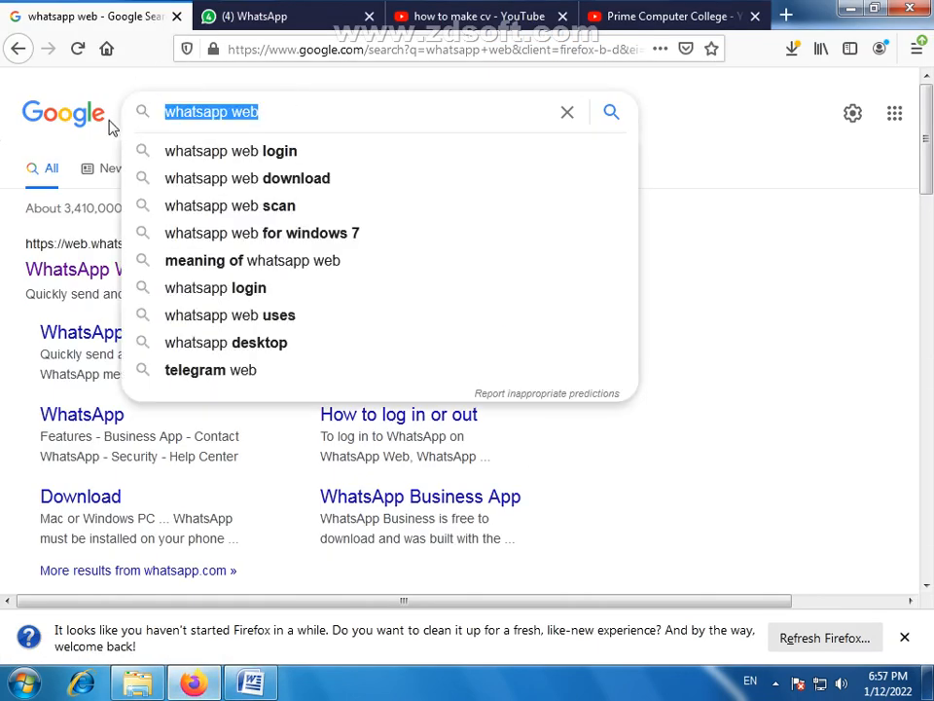
text(r)
key(BackSpace)
text(R)
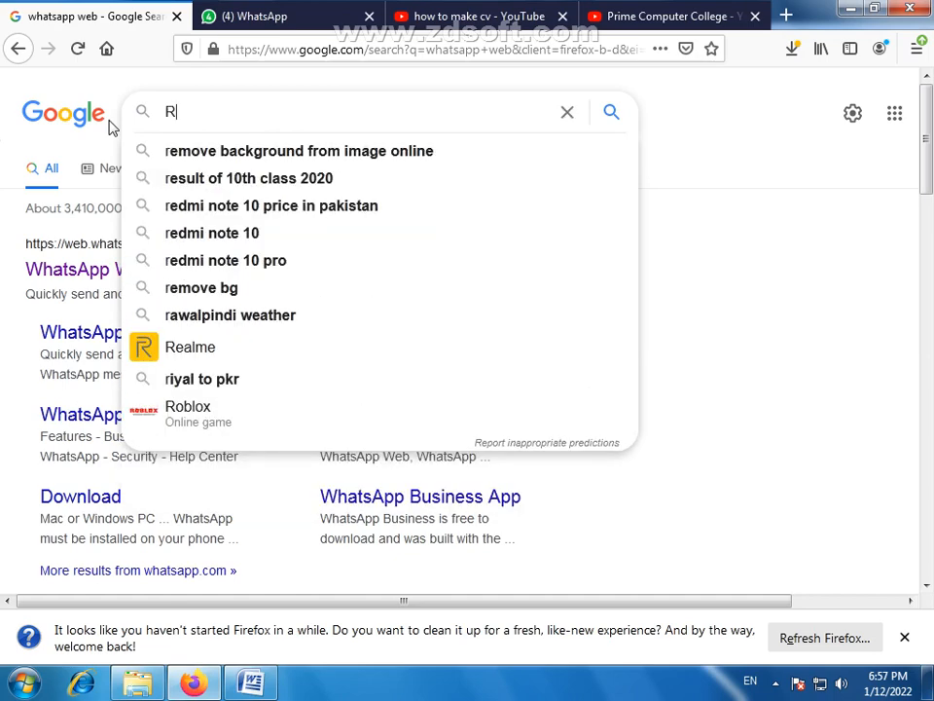
text(esume o)
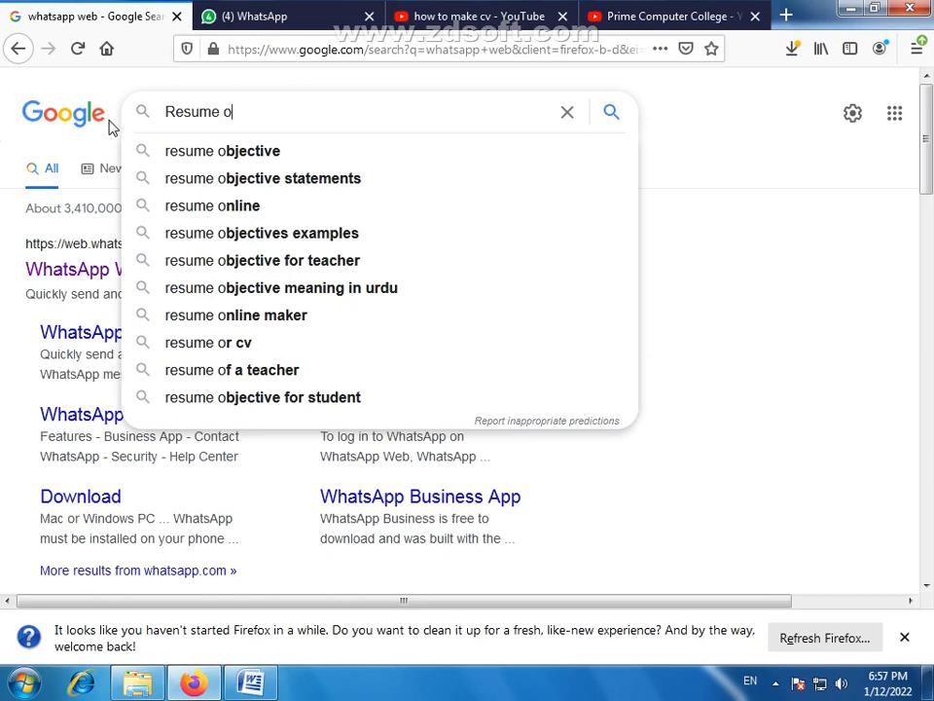
key(Down)
text(o)
key(BackSpace)
text(fo)
key(Down)
key(Return)
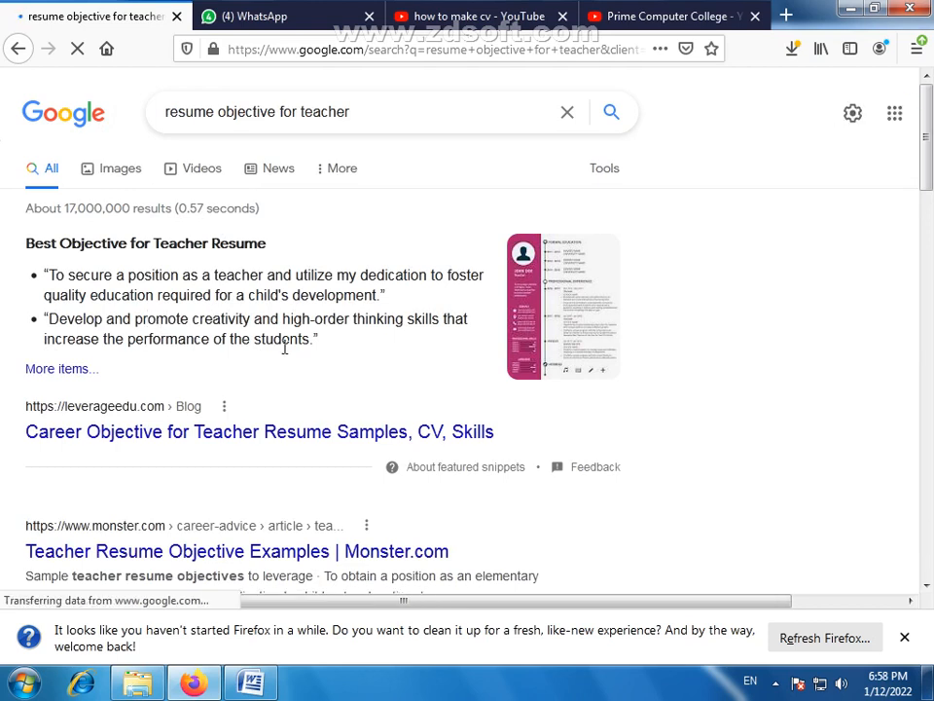
- Copy the first teacher objective sentence from the search result into the Word document below the contact details, ending it with a full stop
drag(376, 295, 53, 269)
key(ctrl+c)
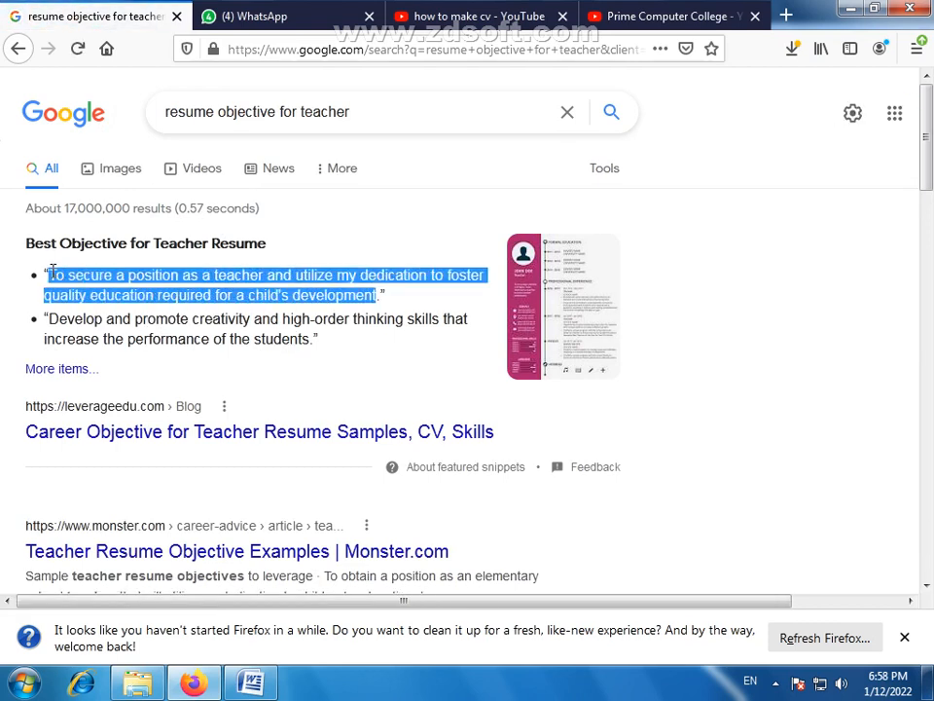
click(251, 684)
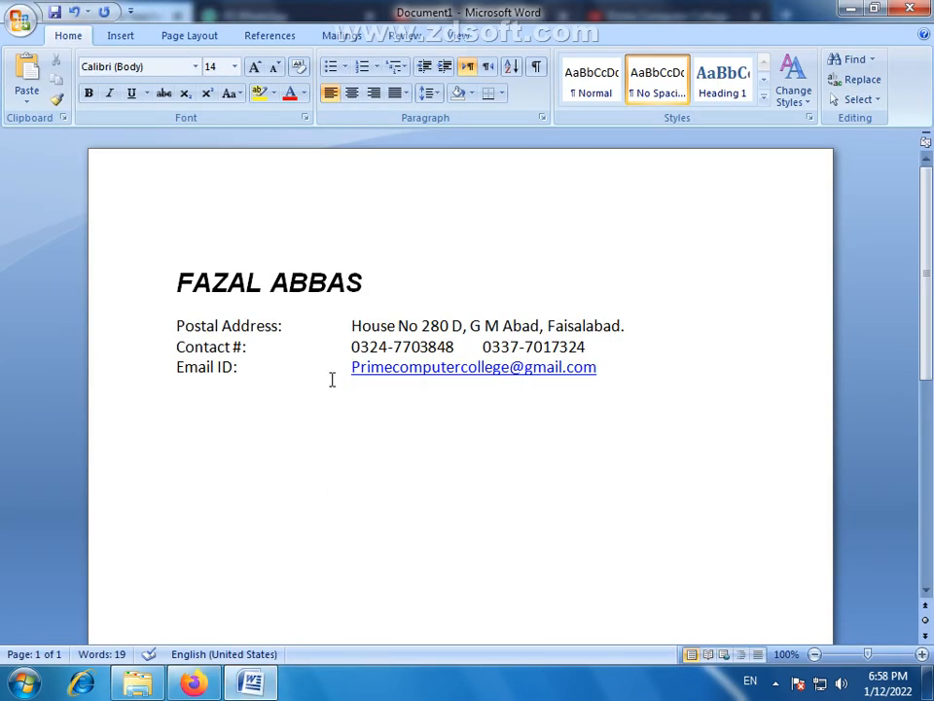
click(375, 435)
key(ctrl+v)
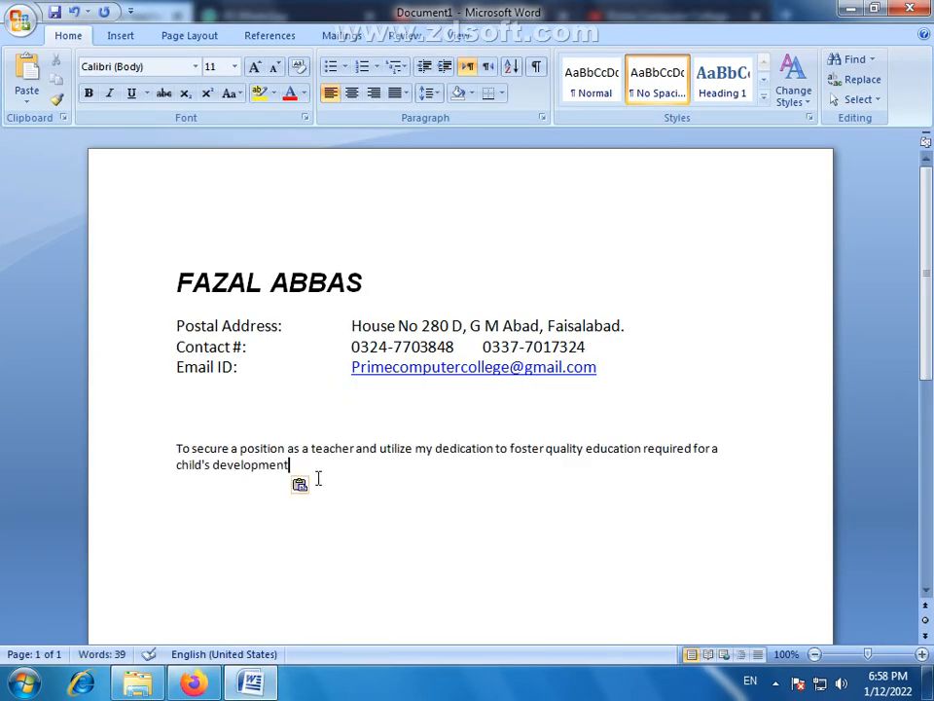
text(.)
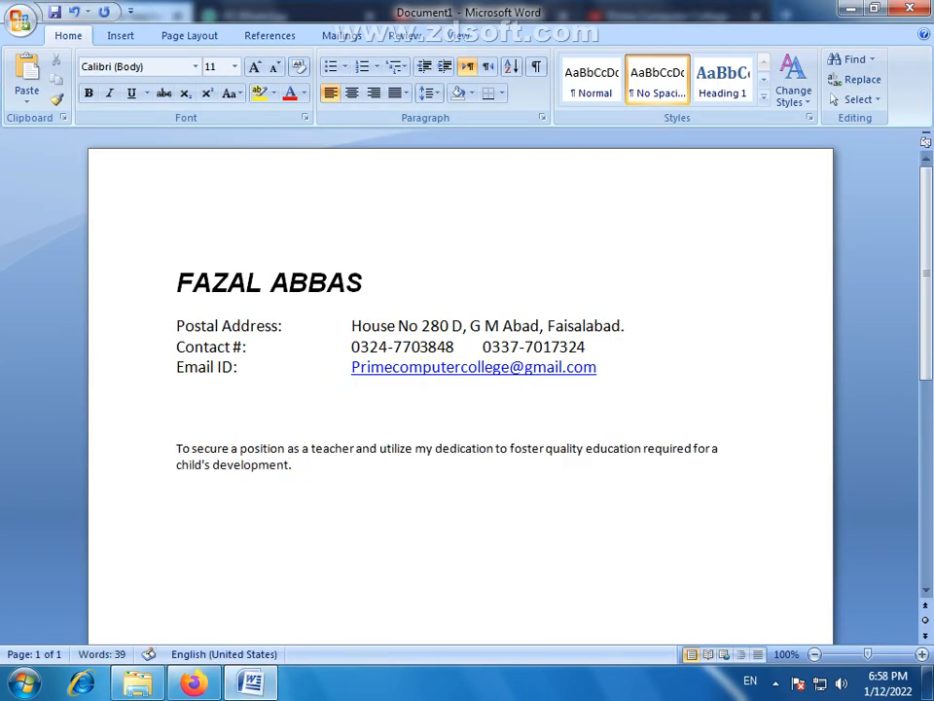
- Copy the second objective, "Develop and promote creativity...", from the Firefox search result and paste it after the first sentence in Word
click(193, 683)
drag(312, 338, 104, 319)
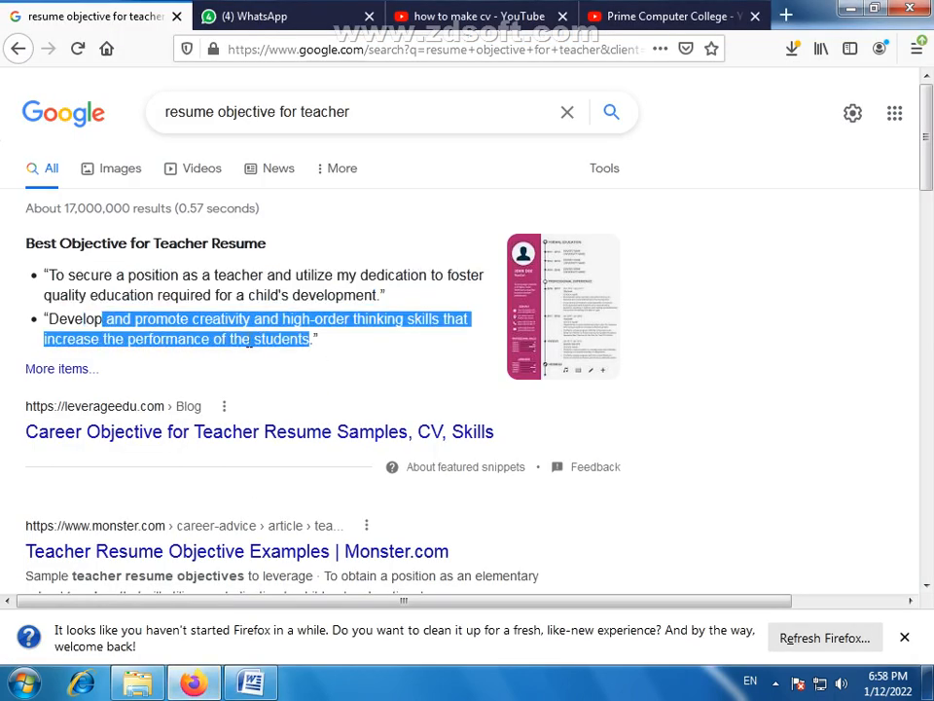
click(301, 338)
drag(314, 339, 51, 336)
key(ctrl+c)
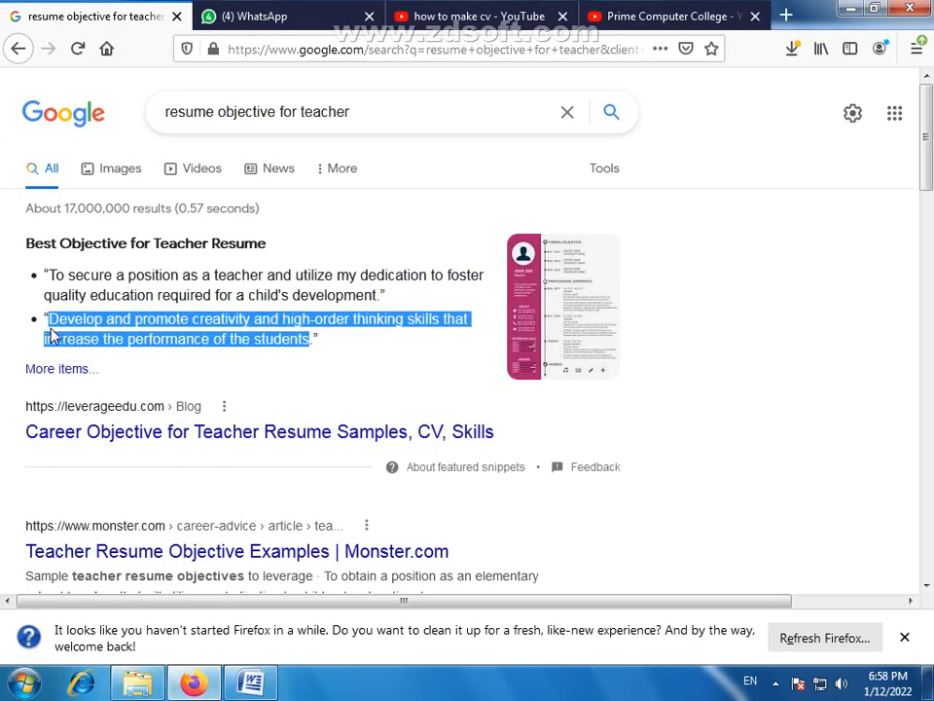
click(251, 683)
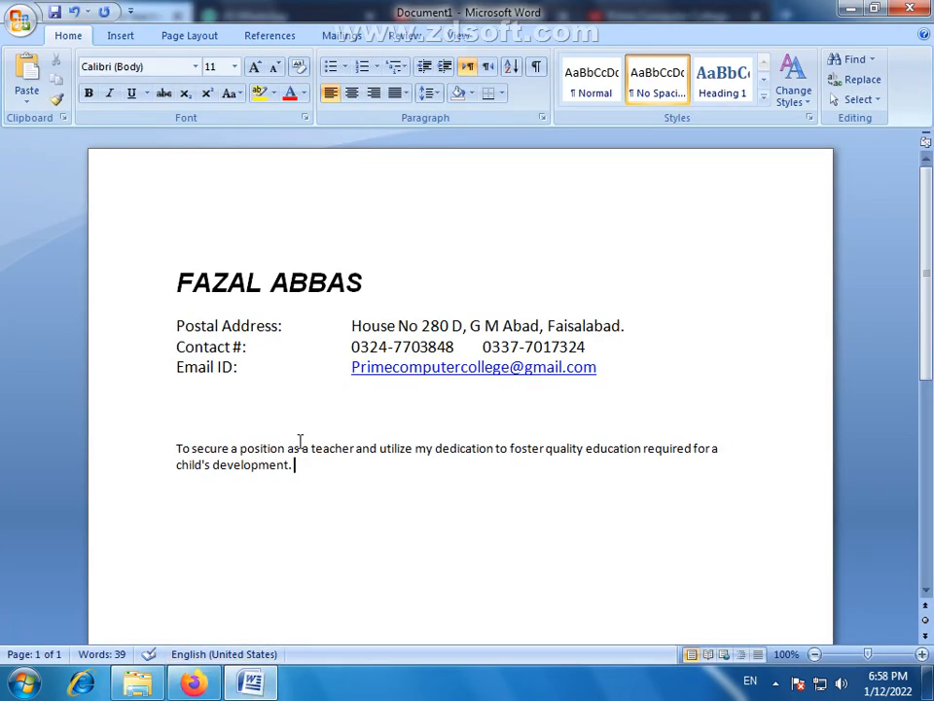
key(ctrl+v)
- Set the pasted objective paragraph to font size 12 and justify it
drag(341, 481, 179, 428)
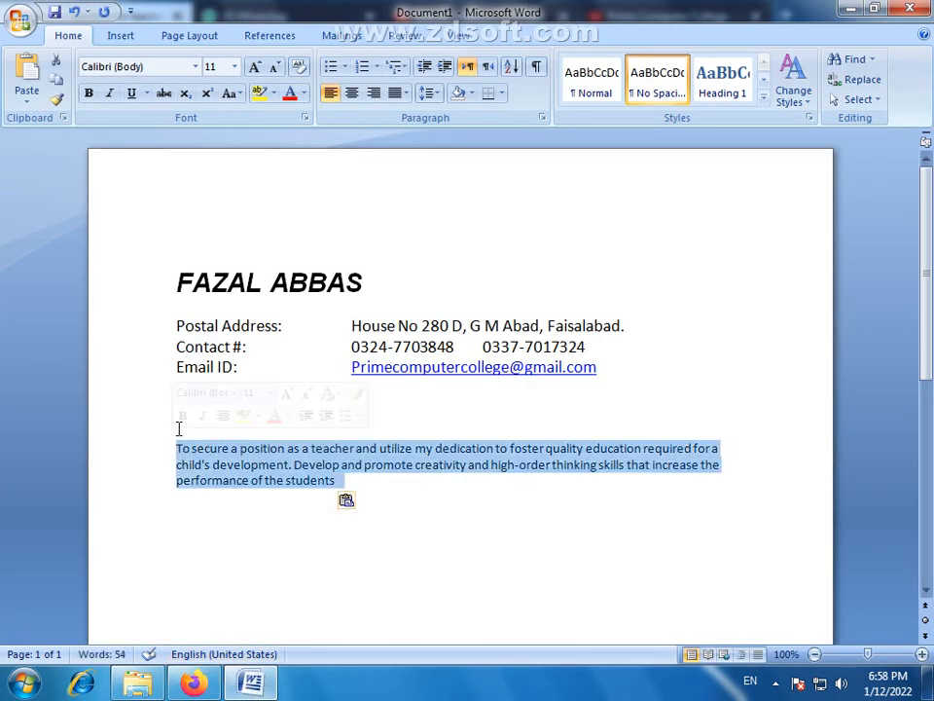
click(256, 71)
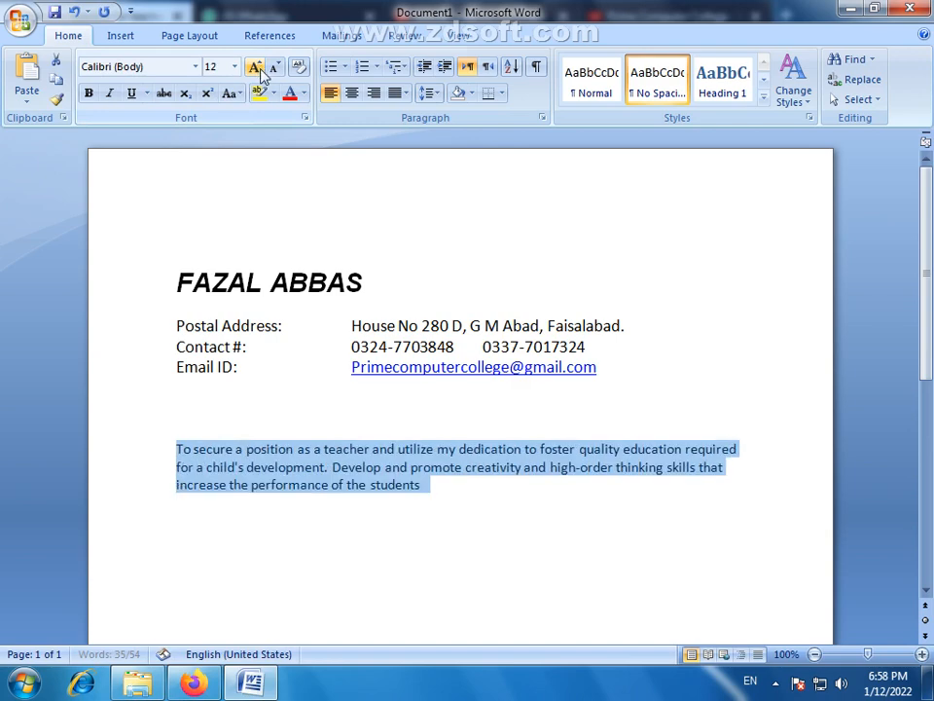
click(246, 428)
drag(412, 506, 179, 423)
click(216, 486)
drag(402, 500, 167, 454)
click(396, 94)
click(417, 116)
click(474, 508)
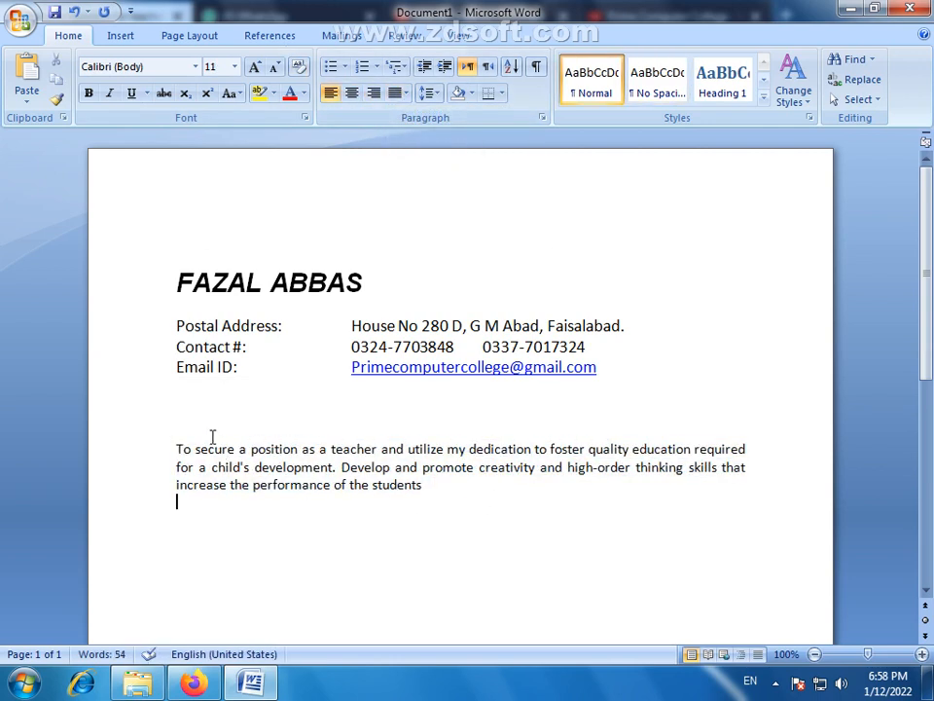
- Draw a rectangle about 2.04" wide and 0.43" high in the blank space between the Email ID line and the objective paragraph
click(194, 419)
click(181, 512)
click(183, 526)
click(190, 402)
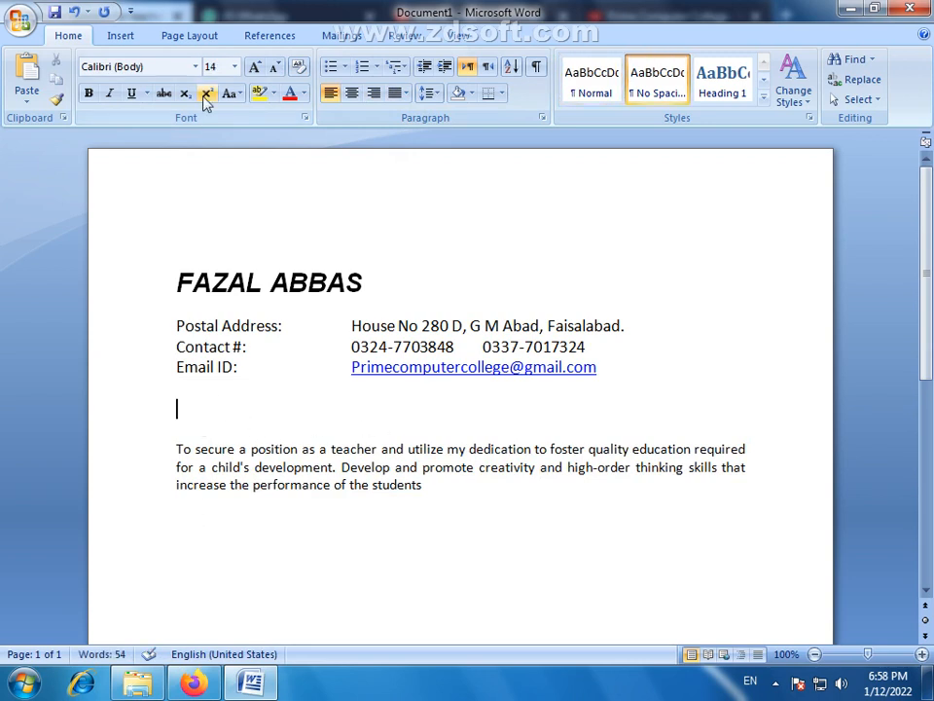
click(125, 36)
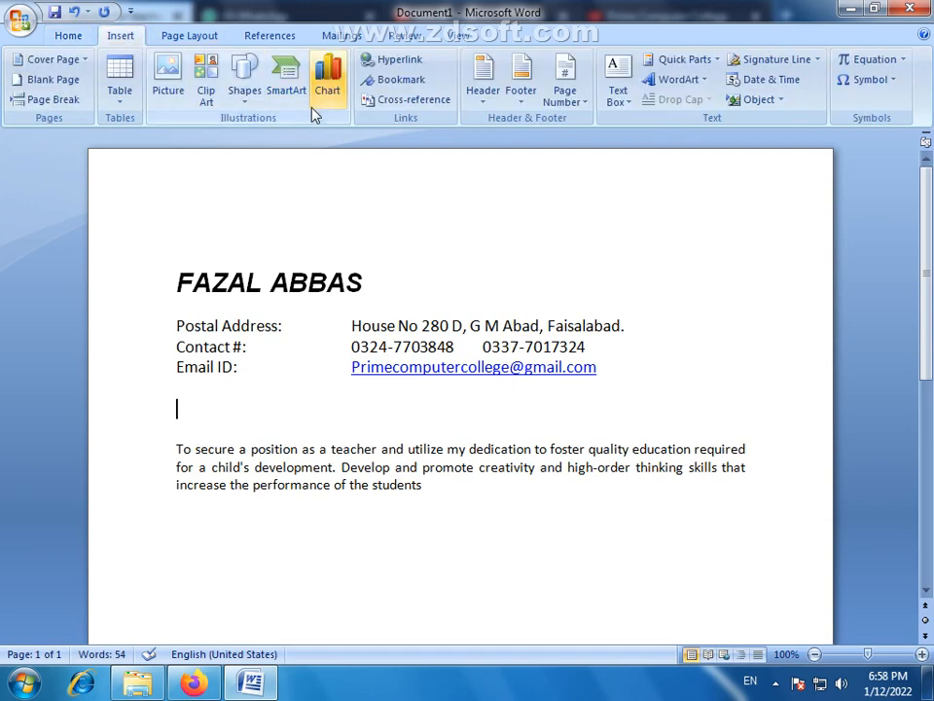
click(244, 89)
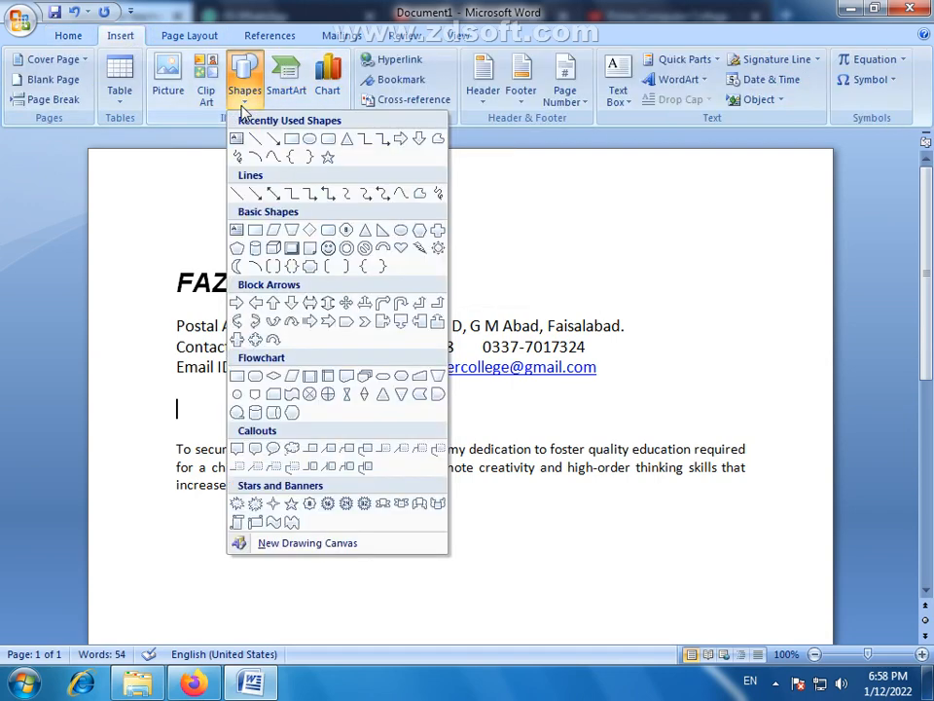
click(296, 157)
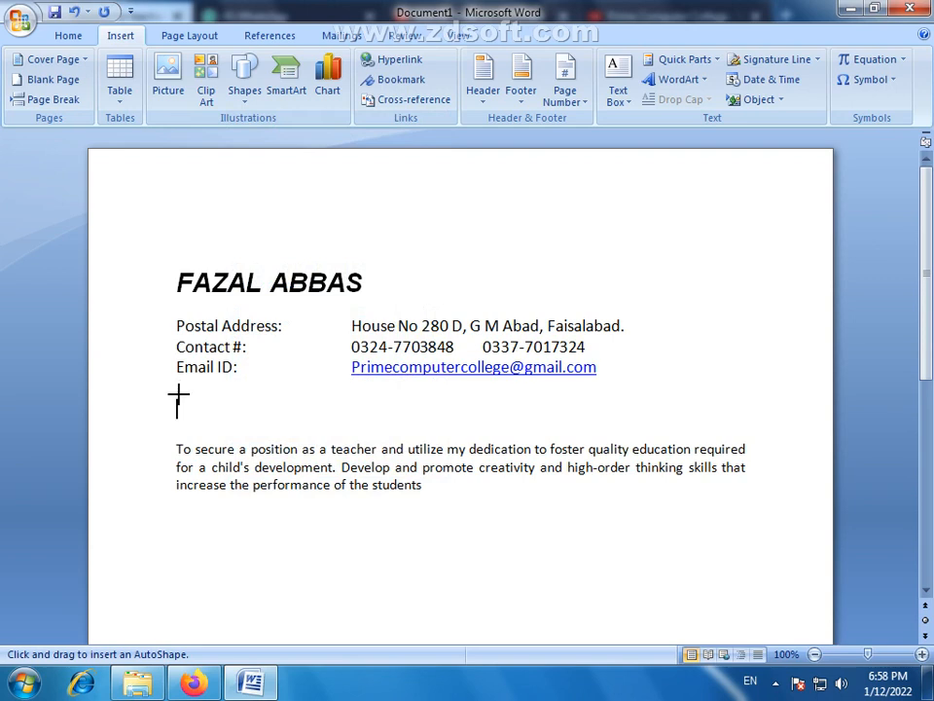
drag(177, 394, 356, 431)
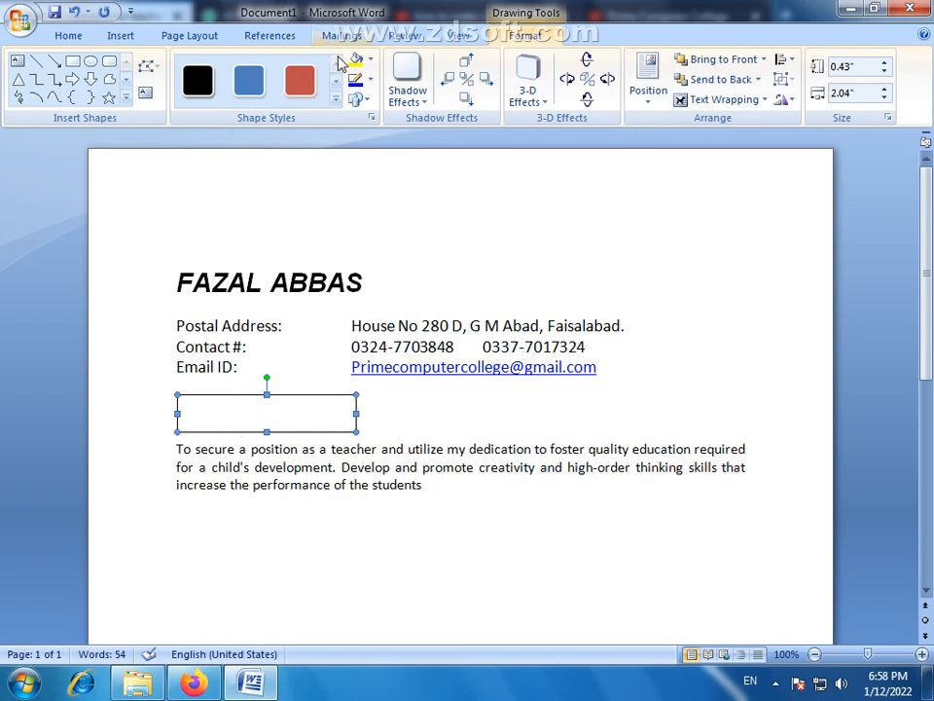
- Fill the rectangle with a one-color horizontal gradient that is dark at the edges and light in the middle
click(370, 59)
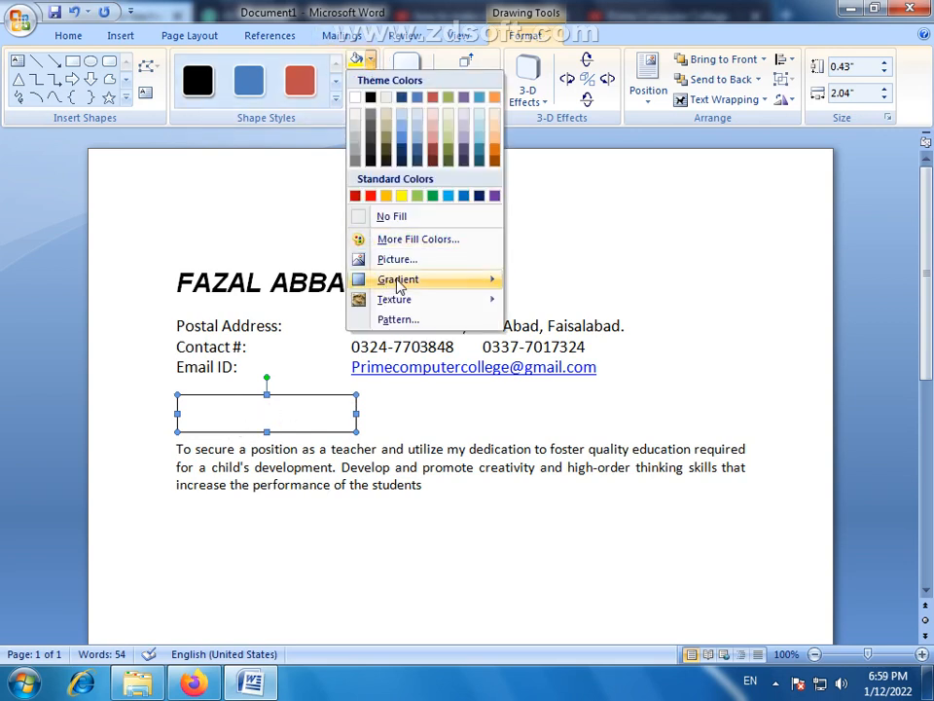
mouse_move(402, 282)
click(569, 640)
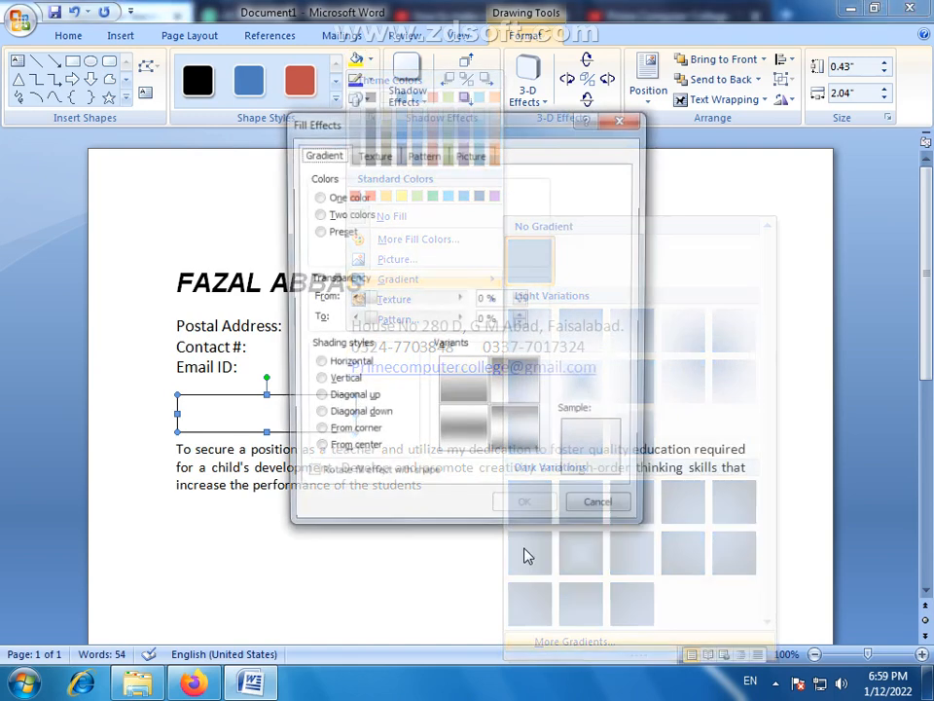
click(316, 363)
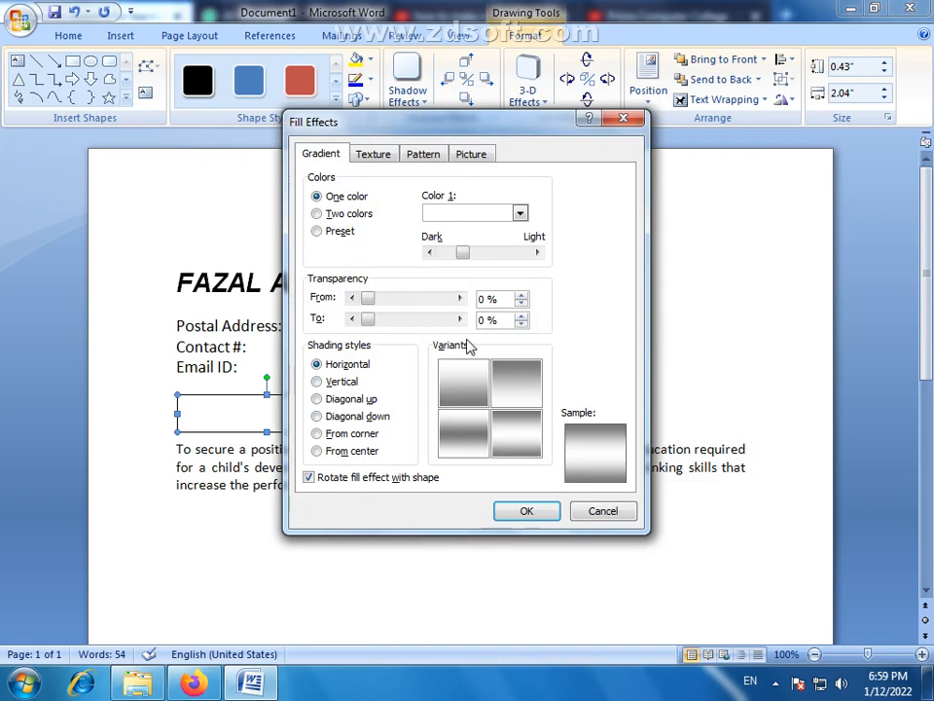
click(527, 508)
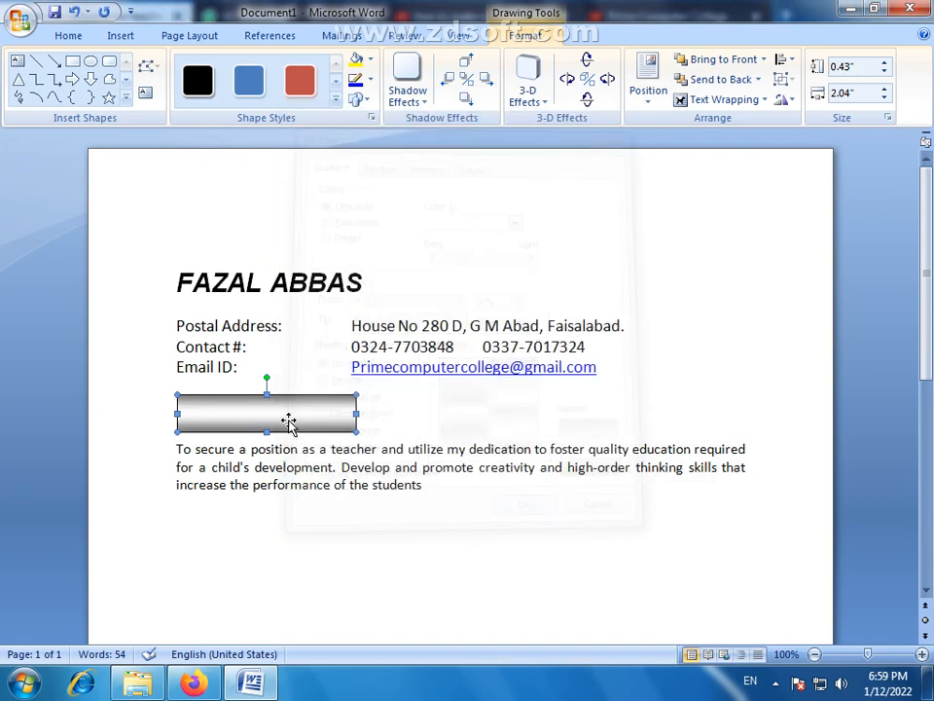
- Add the text "OBJECTIVE" inside the gradient rectangle
right_click(289, 421)
click(356, 493)
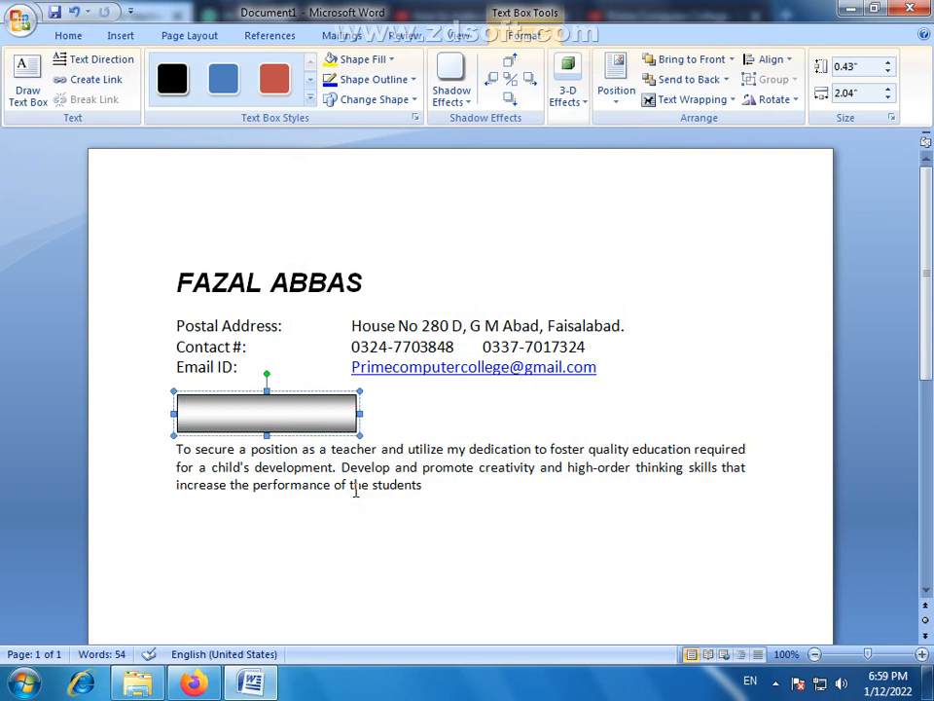
text(OBJECTIVE)
- Format the OBJECTIVE heading text as 20 pt, bold and italic
key(ctrl+a)
click(70, 36)
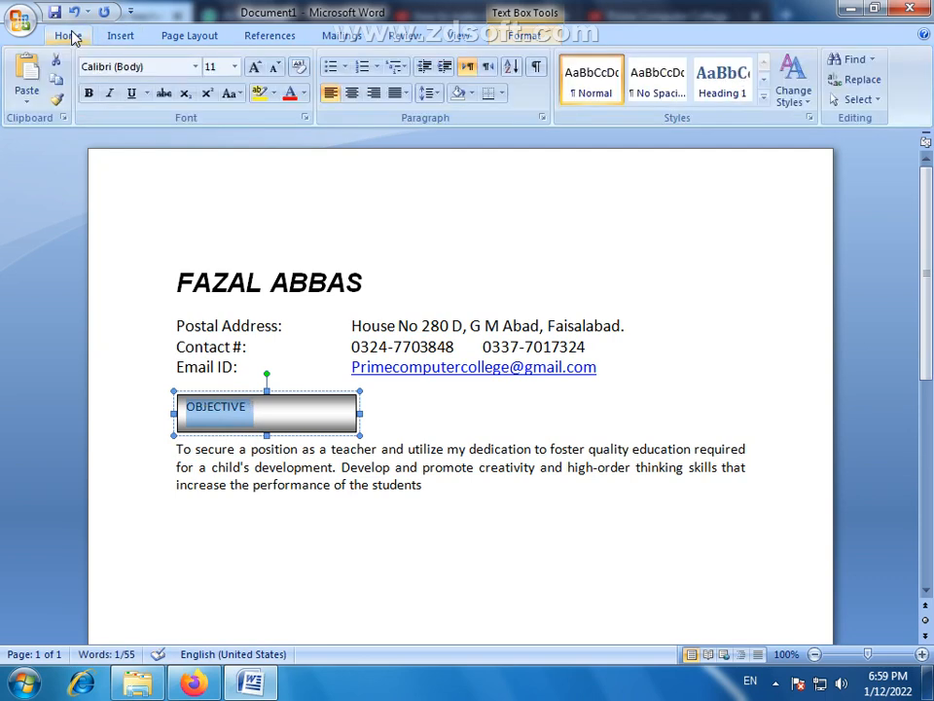
click(254, 67)
click(254, 68)
click(254, 68)
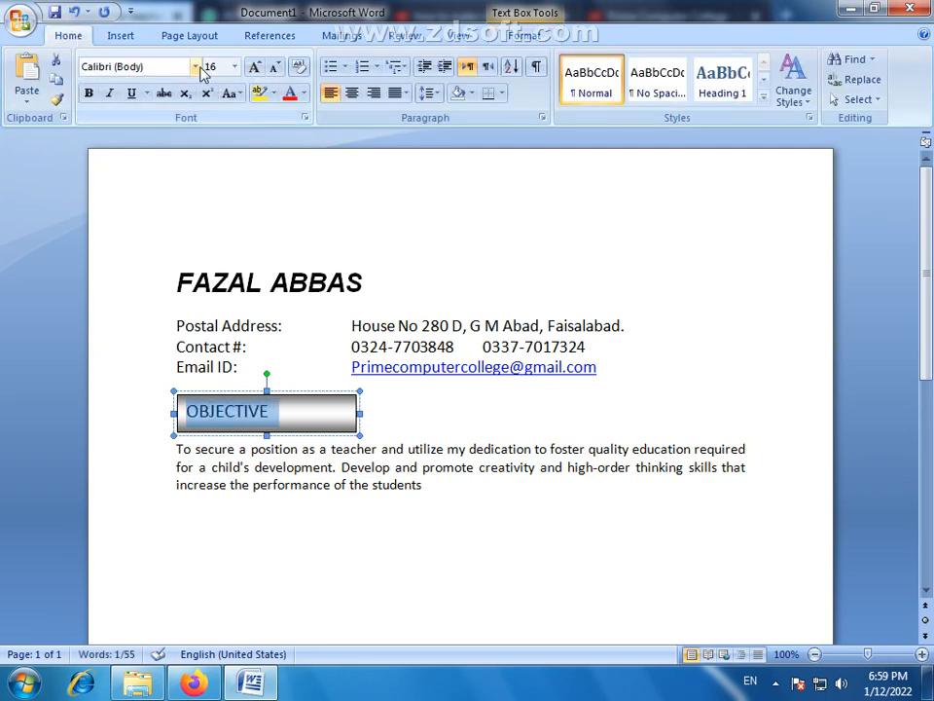
click(89, 94)
click(105, 96)
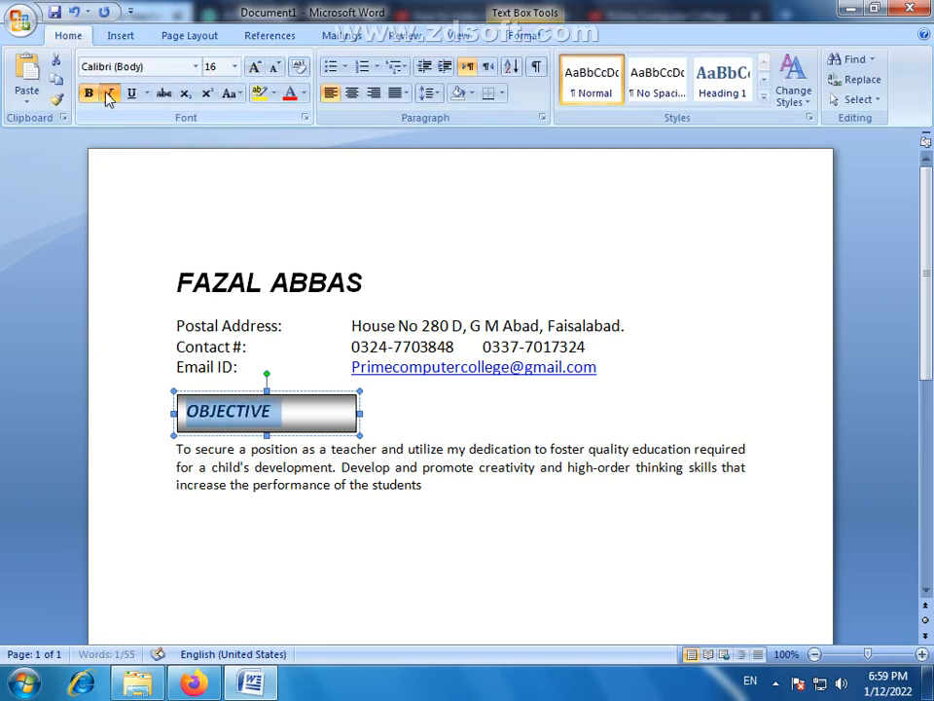
click(254, 67)
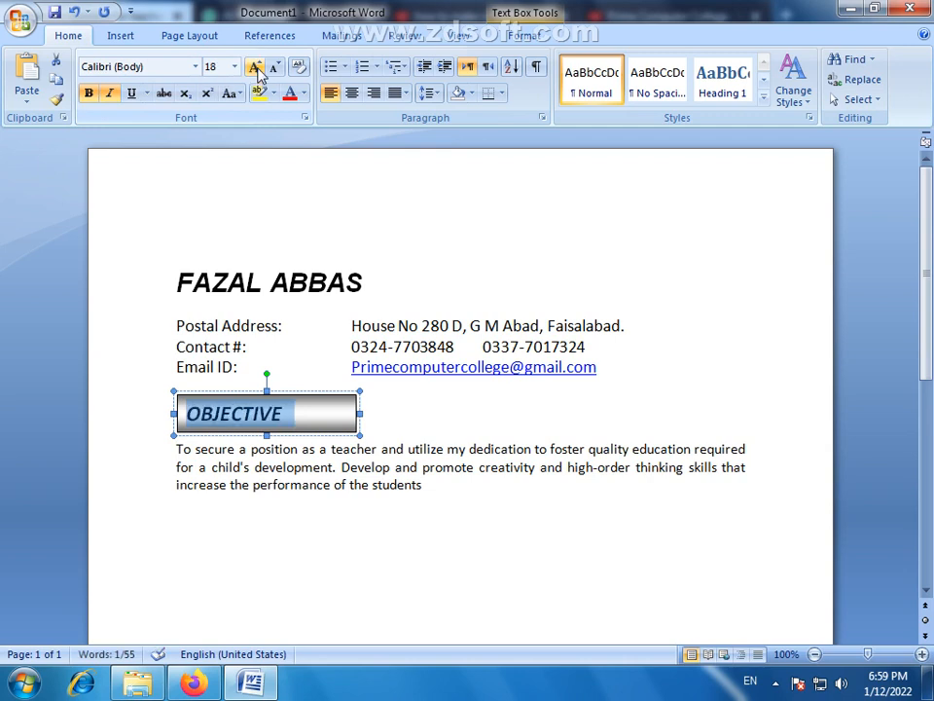
click(255, 67)
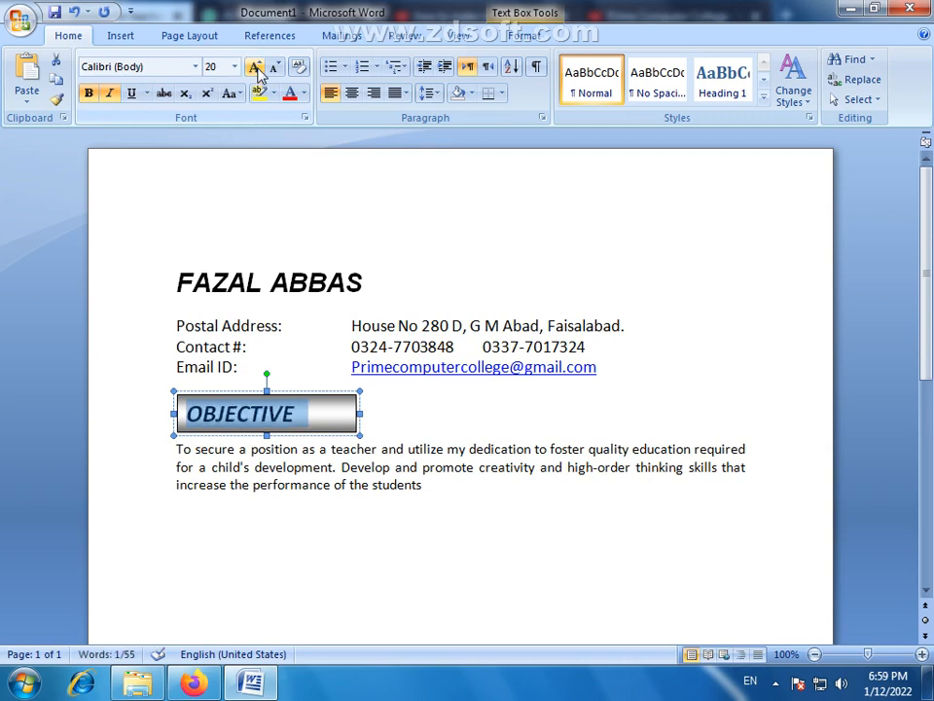
click(332, 550)
click(322, 399)
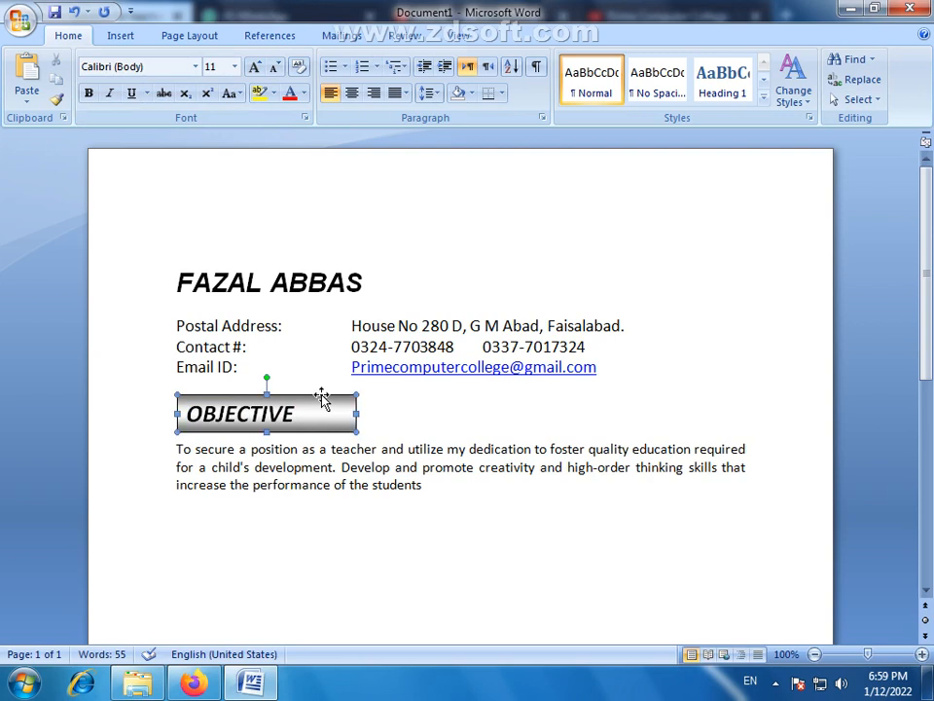
- End the objective paragraph with a full stop and add several blank lines below it
click(425, 488)
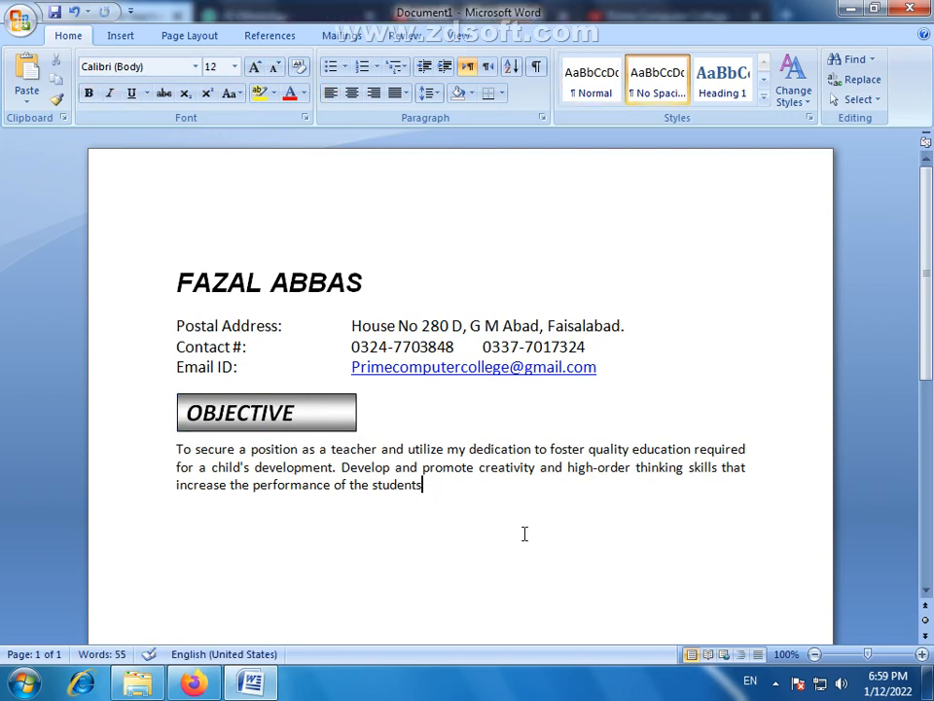
text(.)
key(Return)
key(Return)
key(Return)
key(Return)
- Add a "Name:" row with a tab-spaced colon and the candidate's full name in the next column, ending with a new line
text(n)
key(BackSpace)
text(Name:)
key(Tab)
key(BackSpace)
key(BackSpace)
key(Tab)
key(Tab)
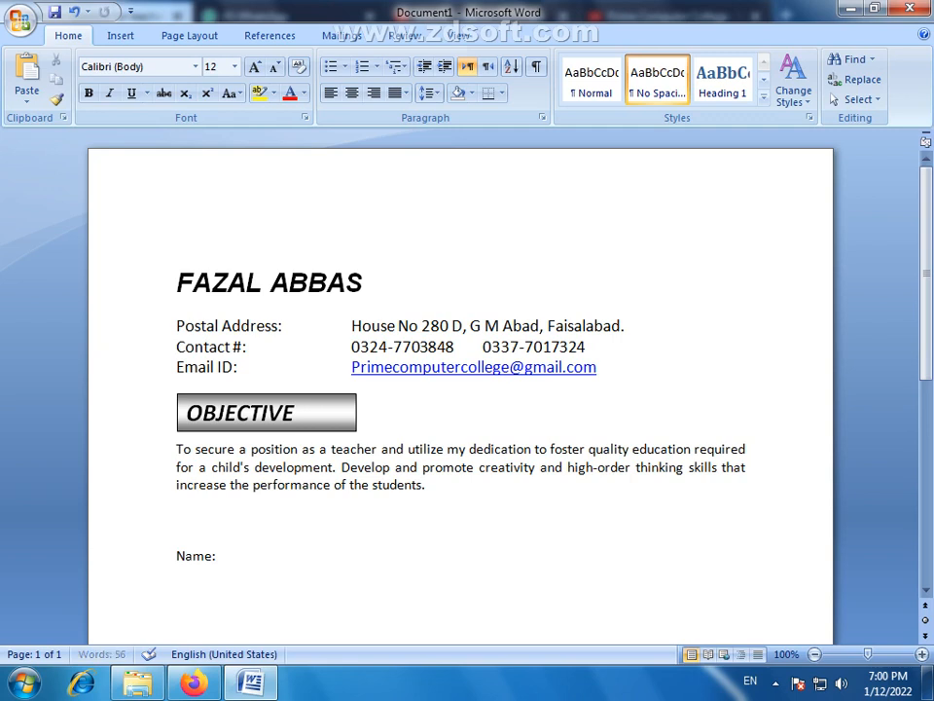
text(:)
key(Tab)
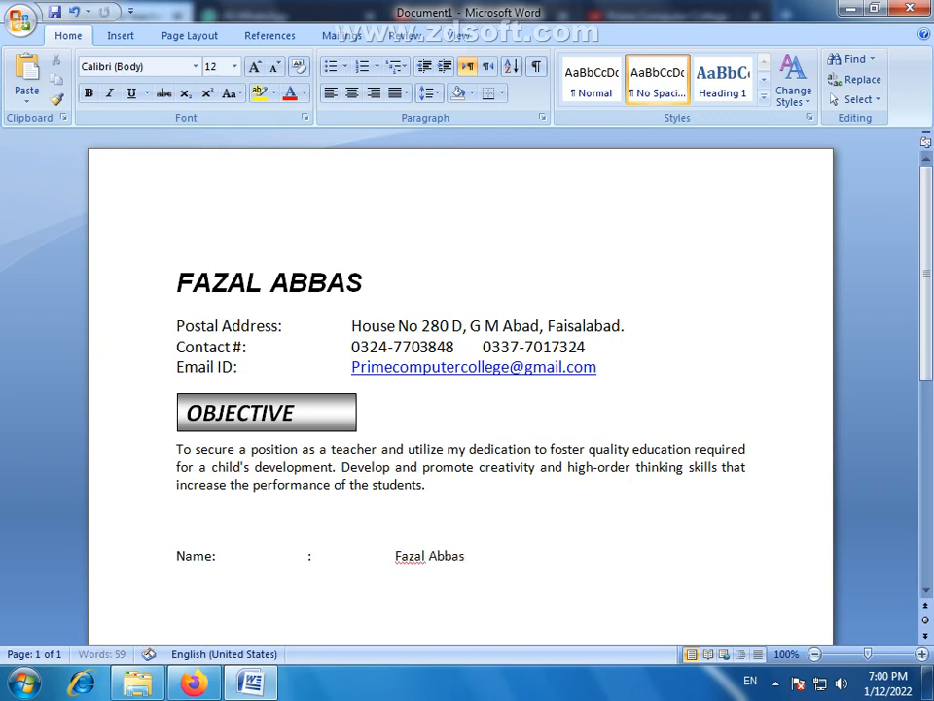
key(Return)
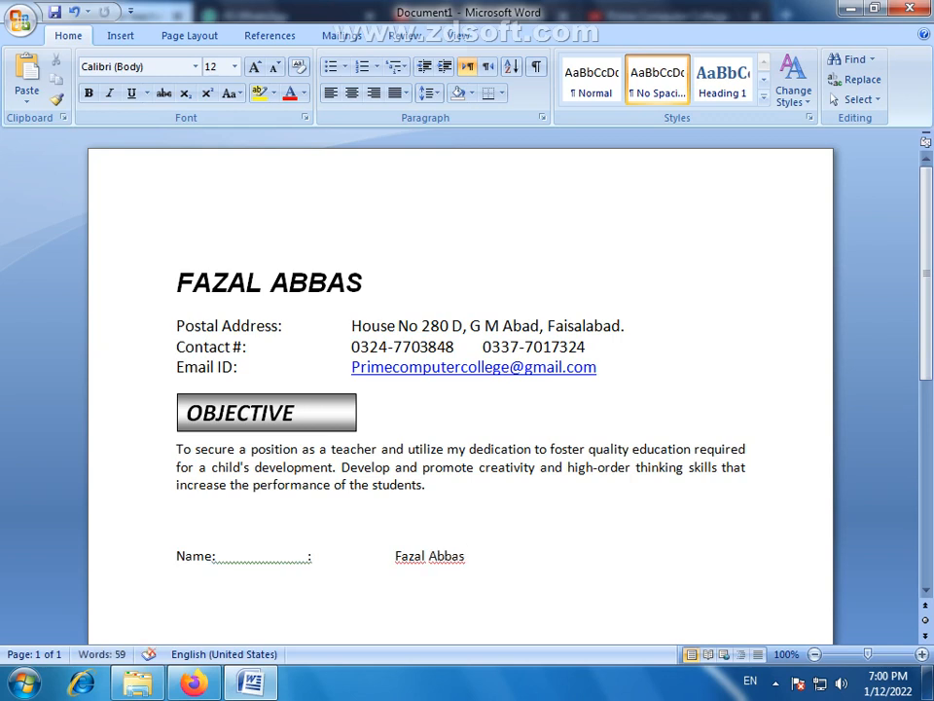
- Add a "Father Name:" row with a tab-spaced colon and the father's full name in the value column
text(Father Name:)
key(Tab)
key(Tab)
text(:)
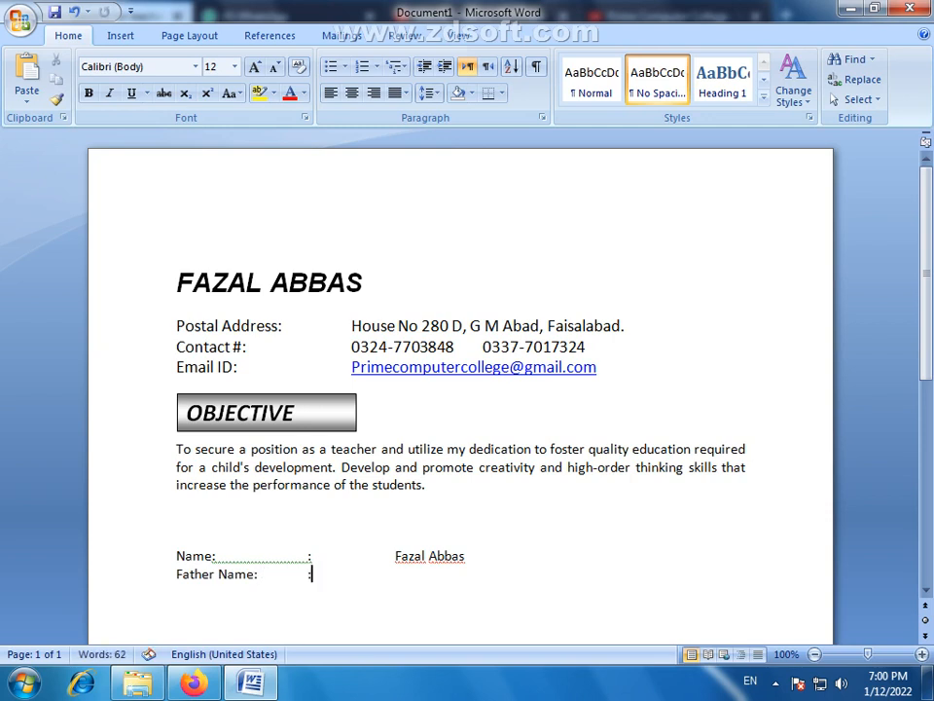
key(Tab)
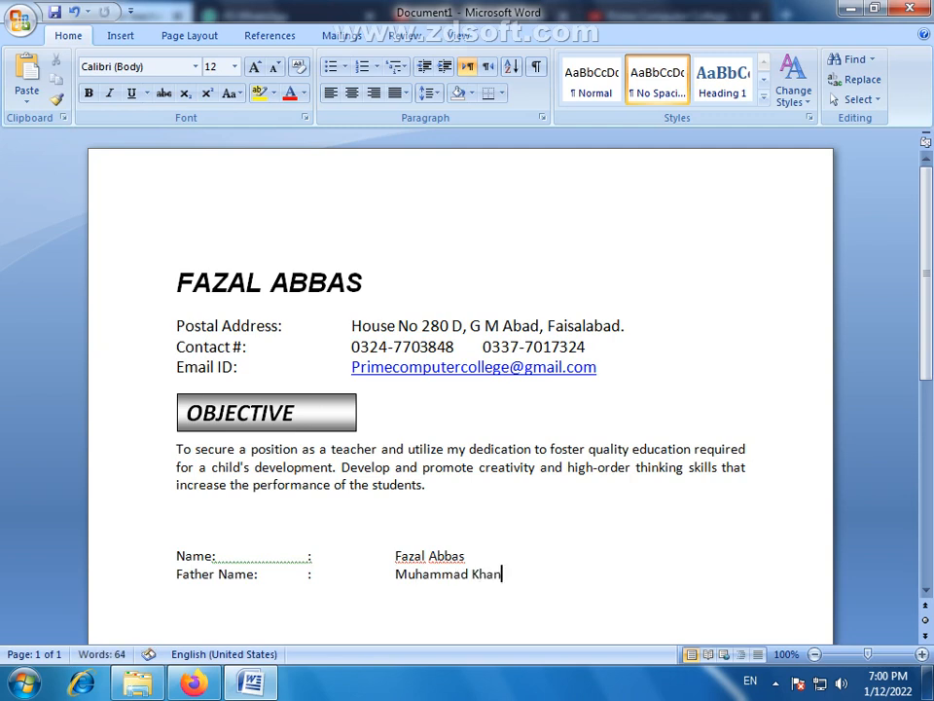
- Start a new row below the father's name with the label "Date of Birth:"
key(Return)
text(Date of )
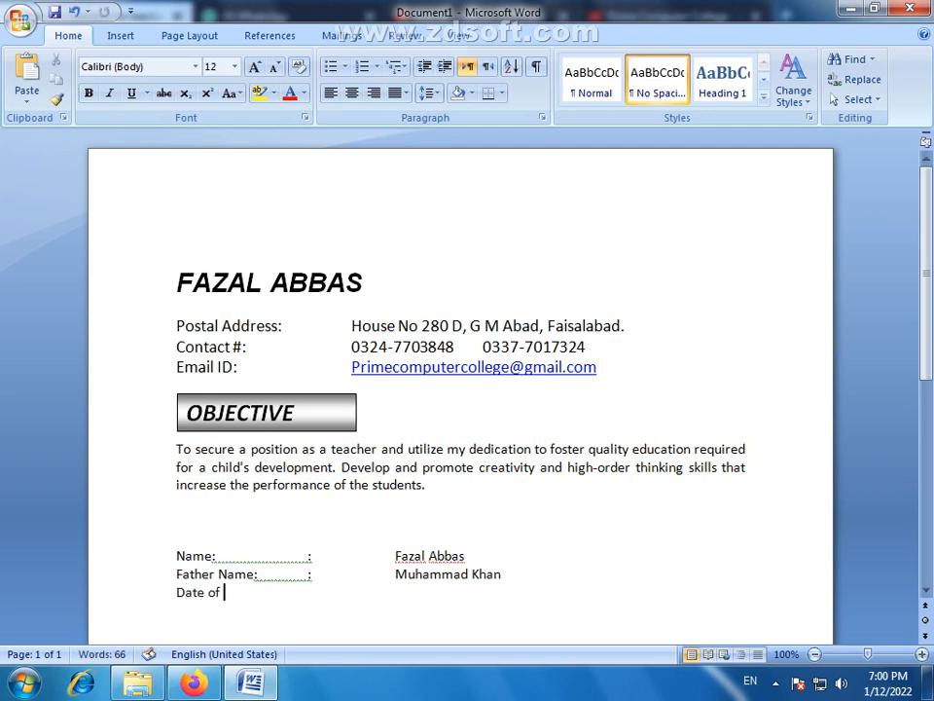
text(Birth:)
key(Tab)
- Remove the colons directly after the Name, Father Name and Date of Birth labels, keeping the tab-spaced colons
click(215, 556)
key(Delete)
click(254, 573)
key(Delete)
click(259, 591)
key(BackSpace)
- Complete the Date of Birth row with a tab-spaced colon and the candidate's date of birth in the value column
click(330, 599)
key(Tab)
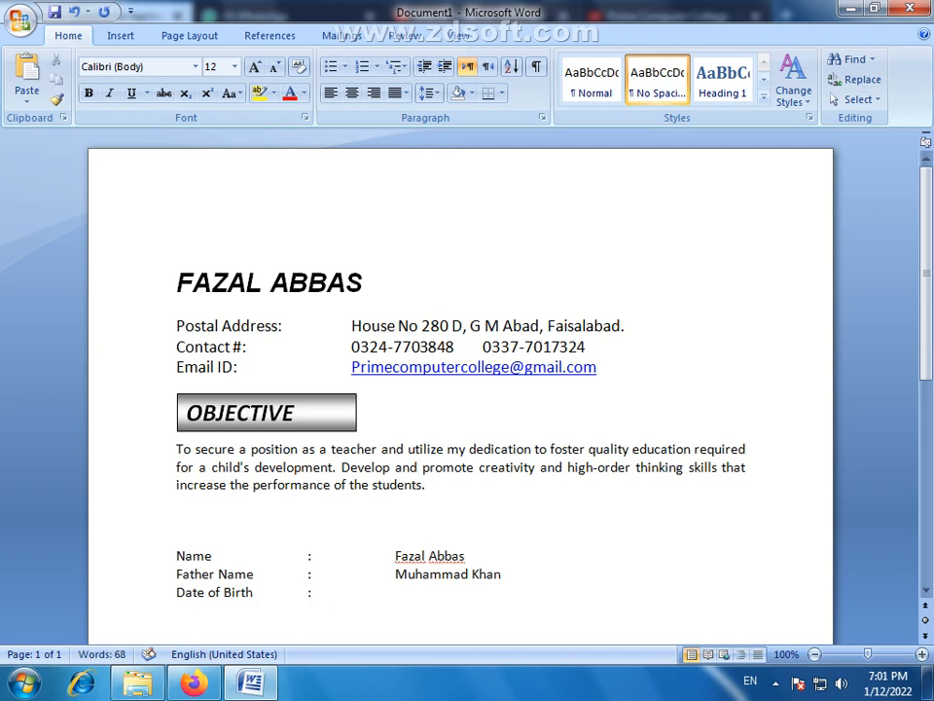
key(Tab)
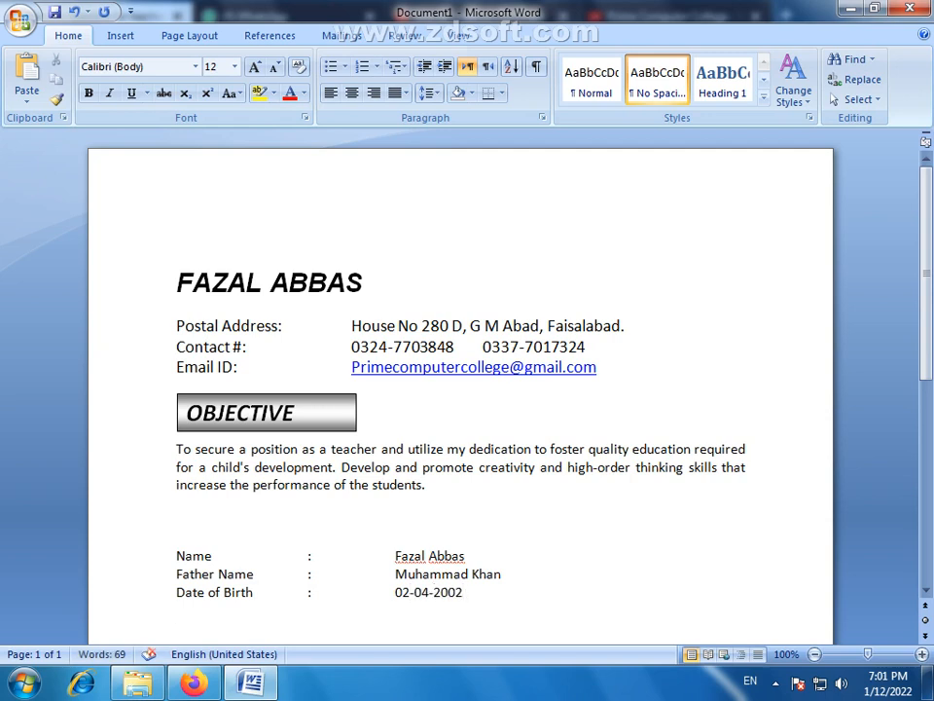
- Add a "CNIC" row with a tab-spaced colon and the candidate's identity card number, ending with a new line
key(Return)
text(CNIC)
key(Tab)
key(Tab)
text(:)
key(Tab)
key(Tab)
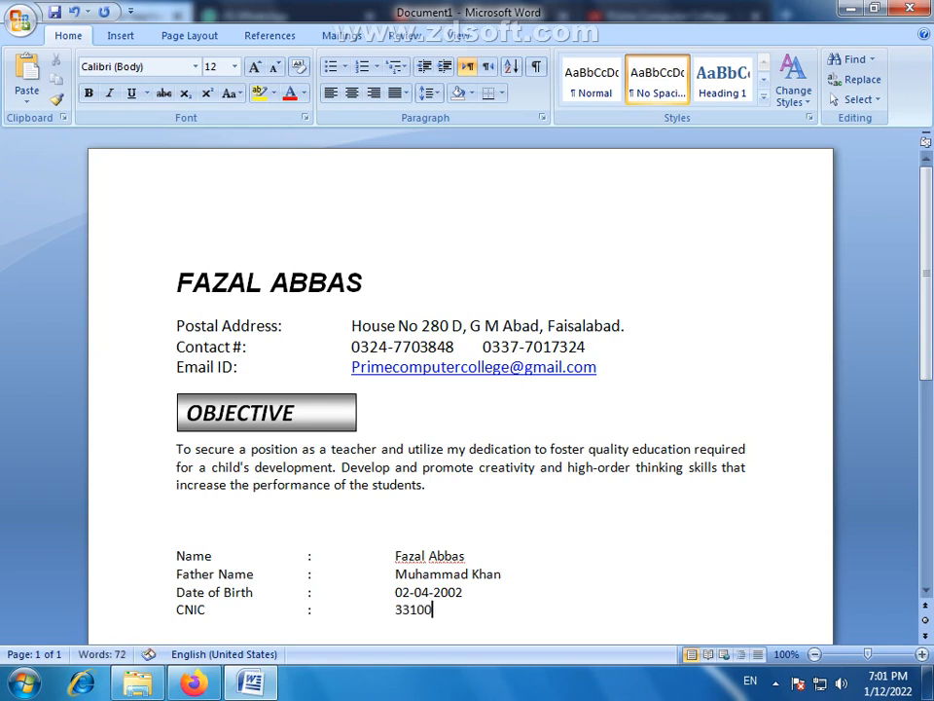
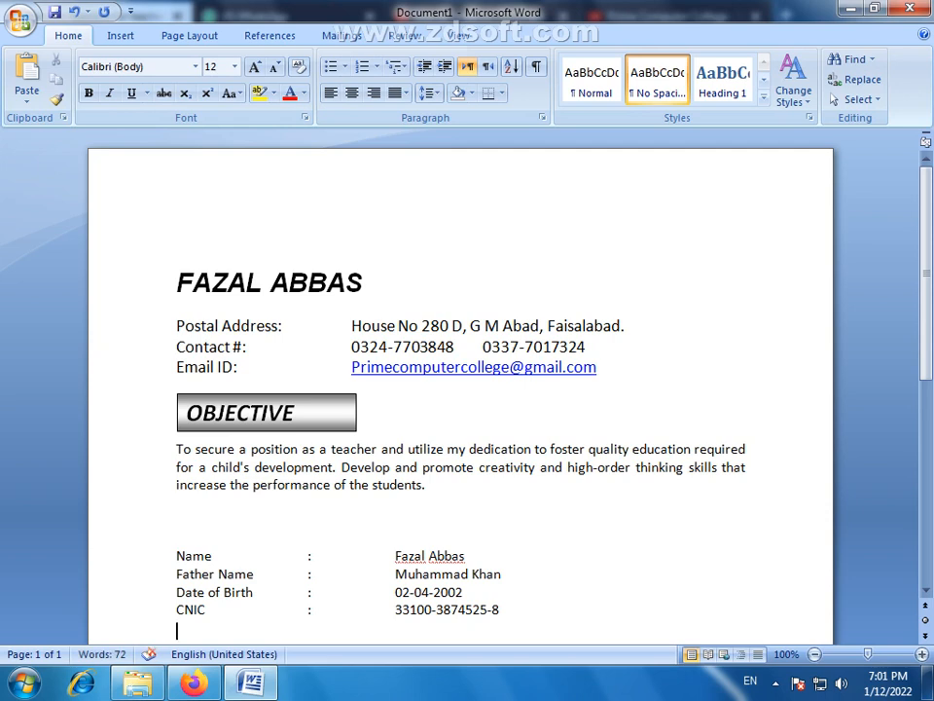
text(Gender)
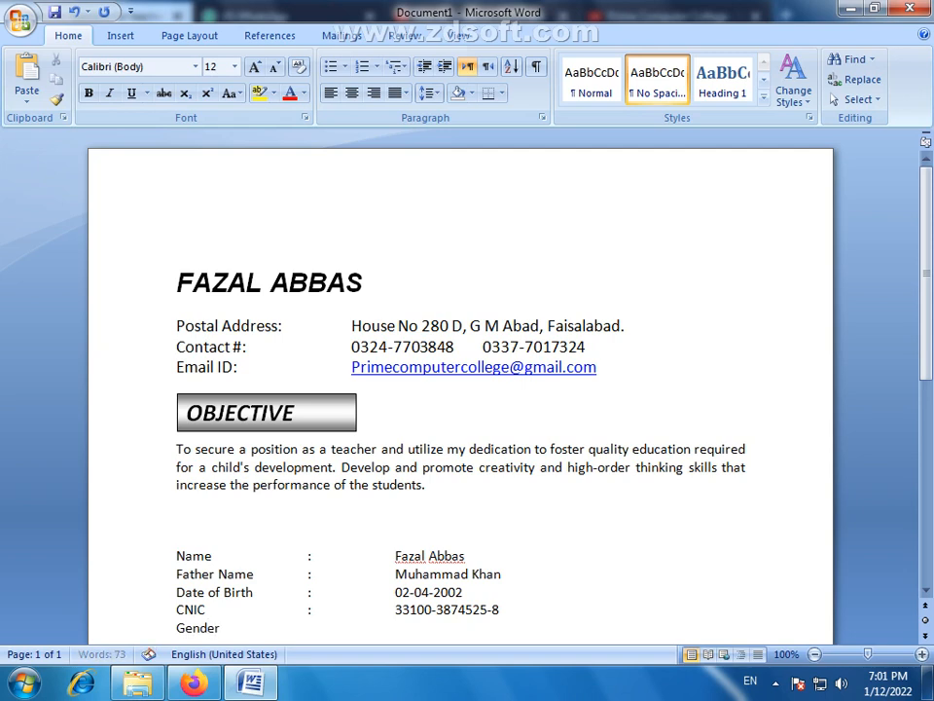
- Add a "Gender" row with a tab-spaced colon and the value "Male", ending with a new line
key(Tab)
key(Tab)
text(:)
key(Tab)
key(Tab)
text(Male)
key(Return)
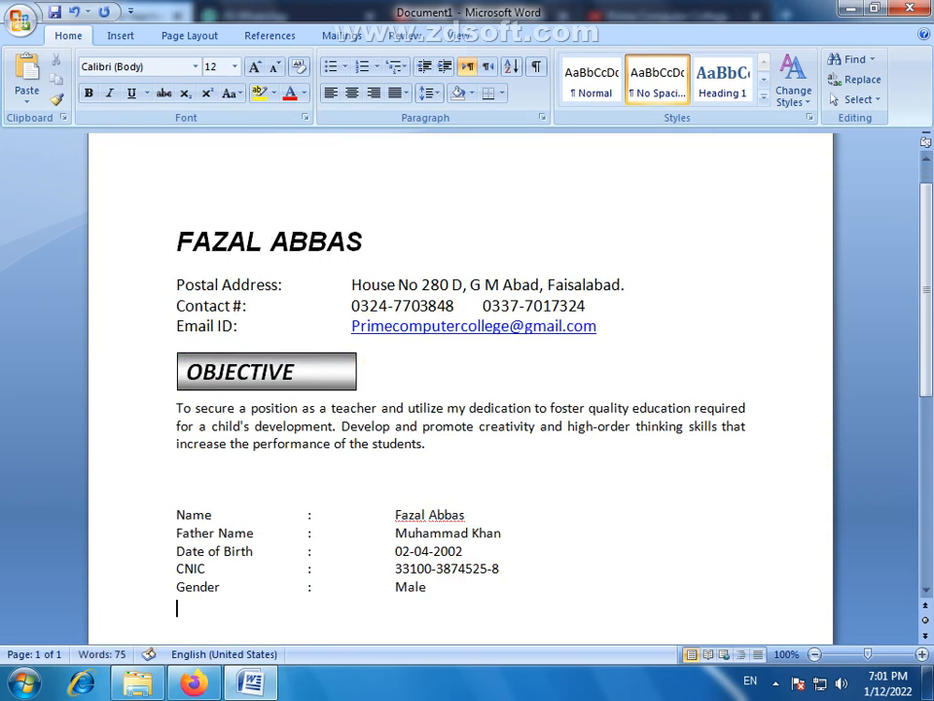
- Add a "Marital Status" row with a tab-spaced colon and the value "Married"
scroll(378, 528, down, 4)
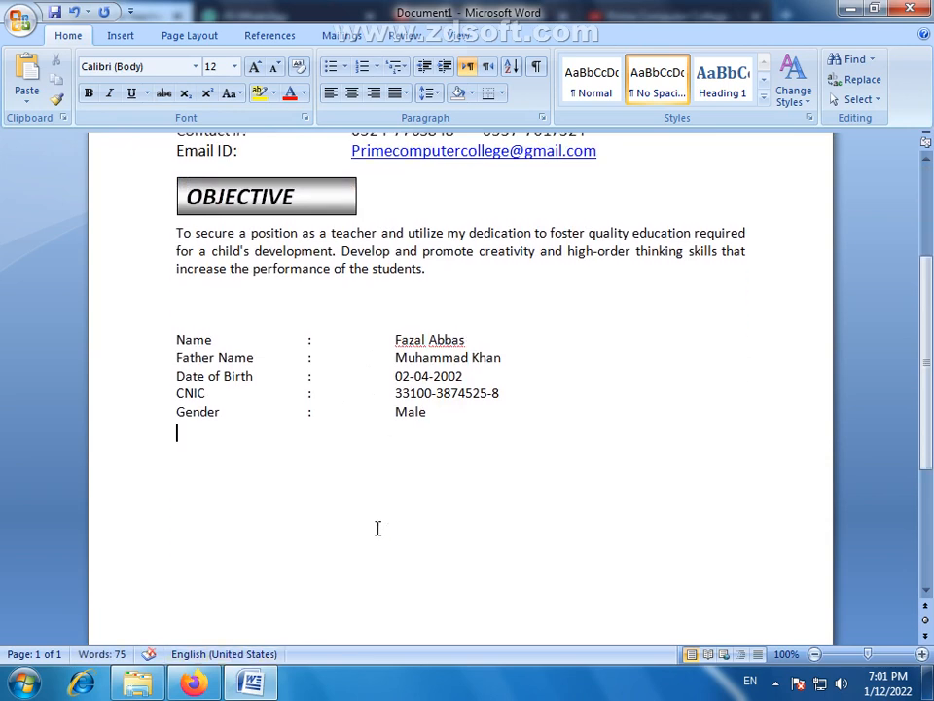
text(Marital)
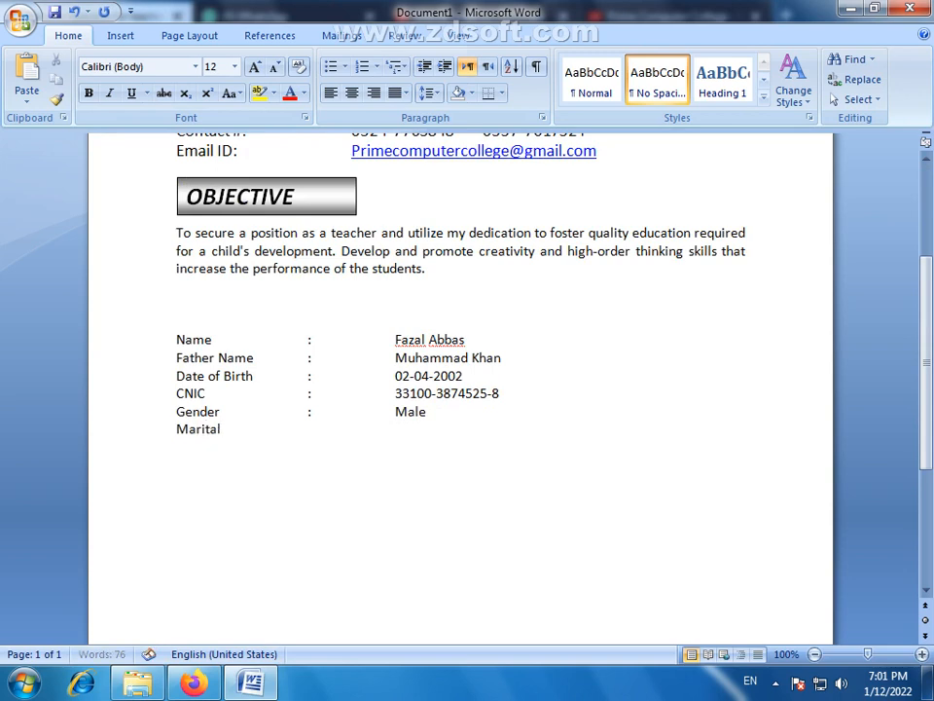
text( Status)
key(Tab)
text(:)
key(Tab)
text(M)
key(BackSpace)
text(S)
key(BackSpace)
text(Married)
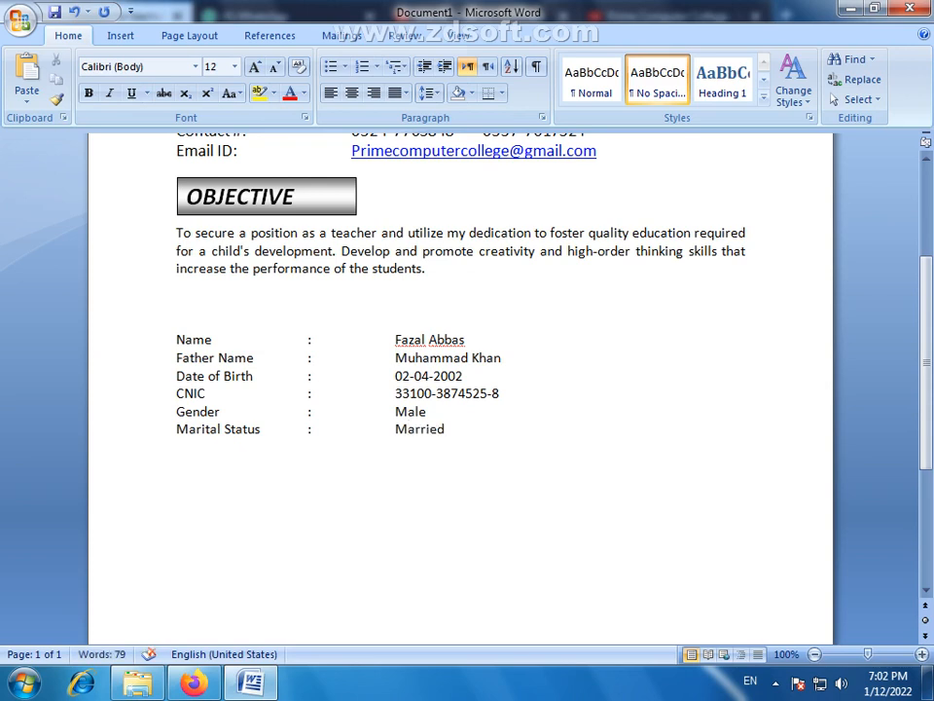
- Add a "Language" row with a tab-spaced colon and the value "Urdu, English, Punjabi"
key(Return)
text(Language)
key(Tab)
key(Tab)
text(:)
key(Tab)
text(Urd)
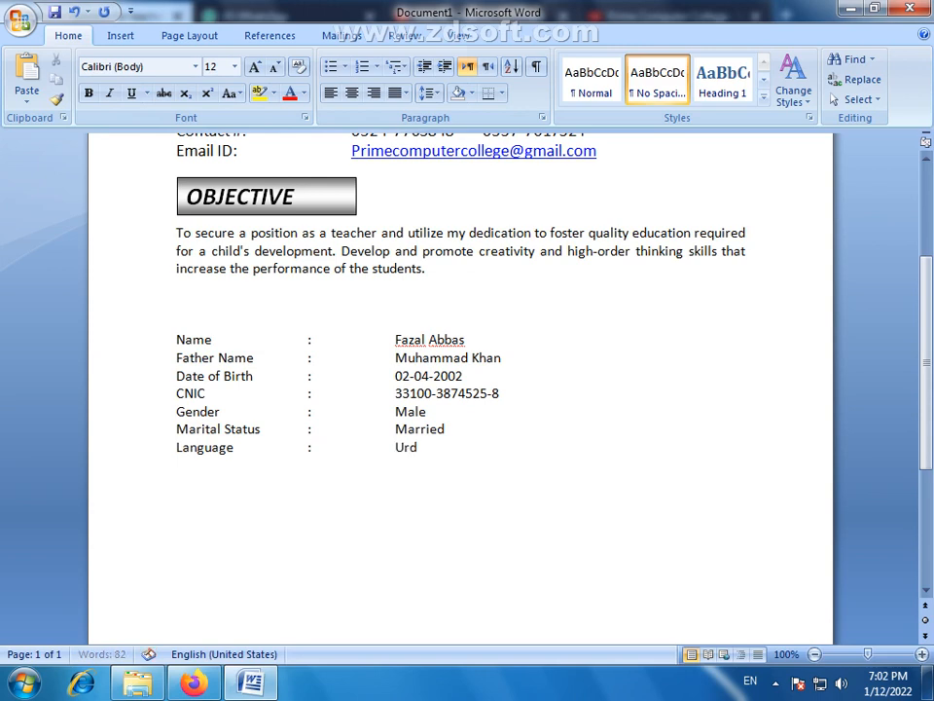
text(u, Englis)
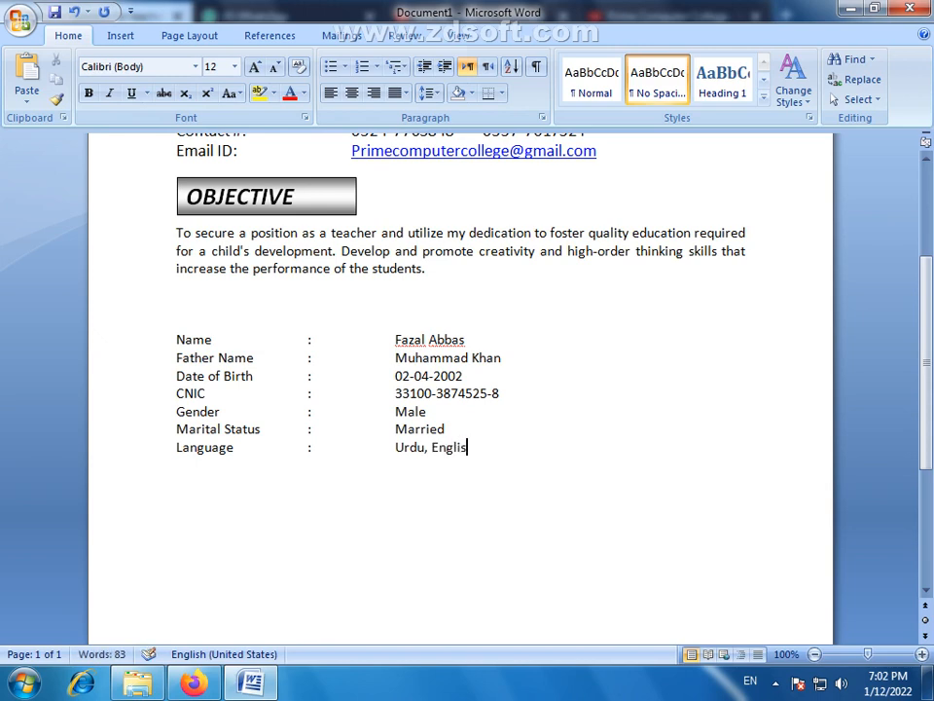
text(h, Punjabi)
- Add a "Nationality" row with a tab-spaced colon and the value "Pakistan"
key(Return)
text(N)
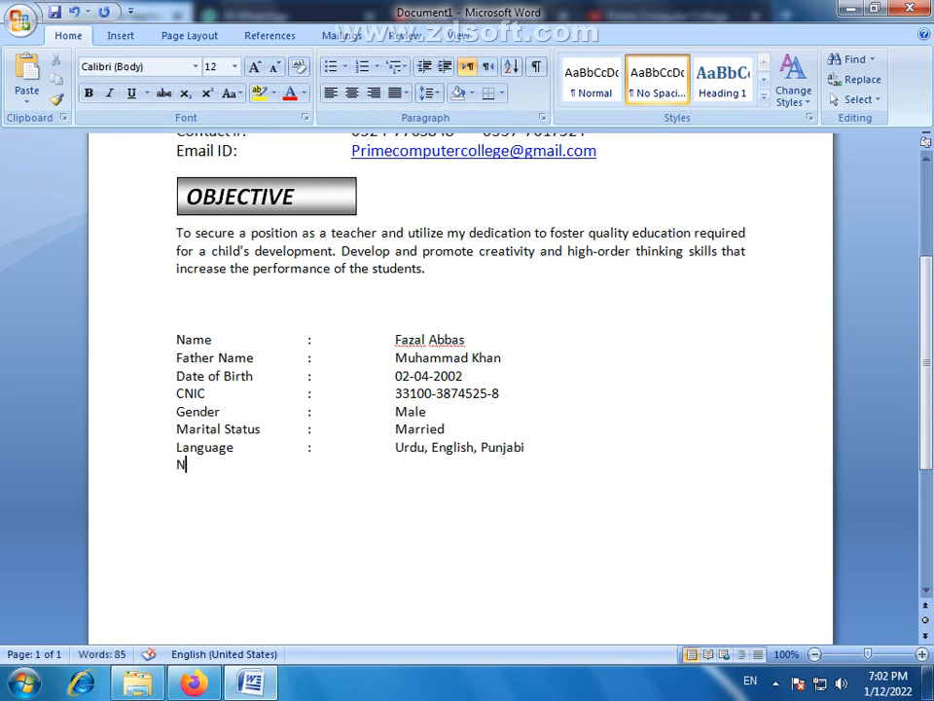
text(ationality)
key(Tab)
text(:)
key(Tab)
text(P)
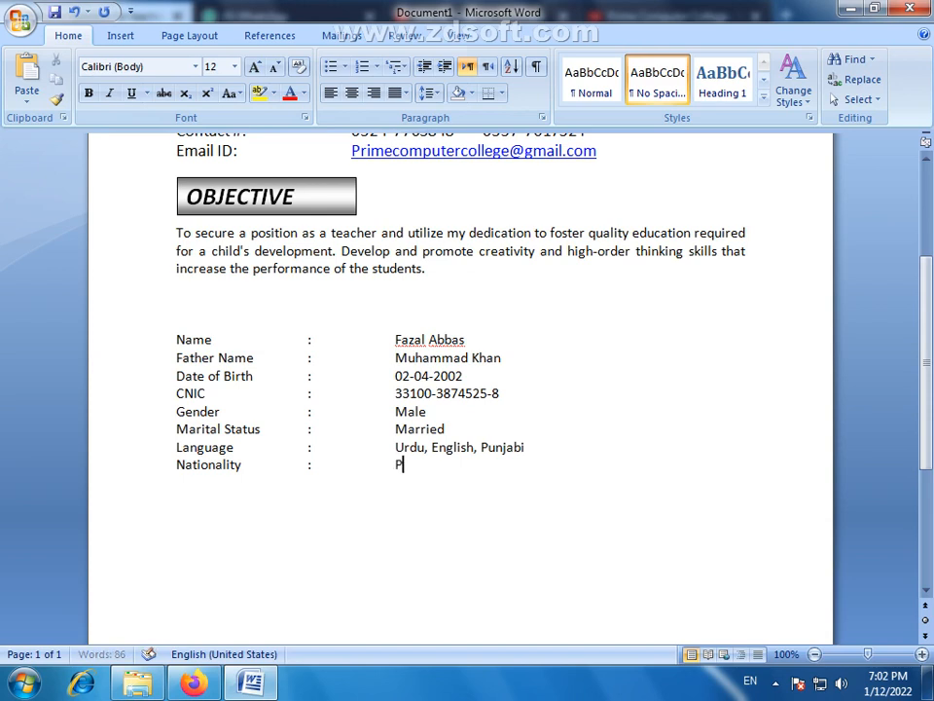
text(akistan)
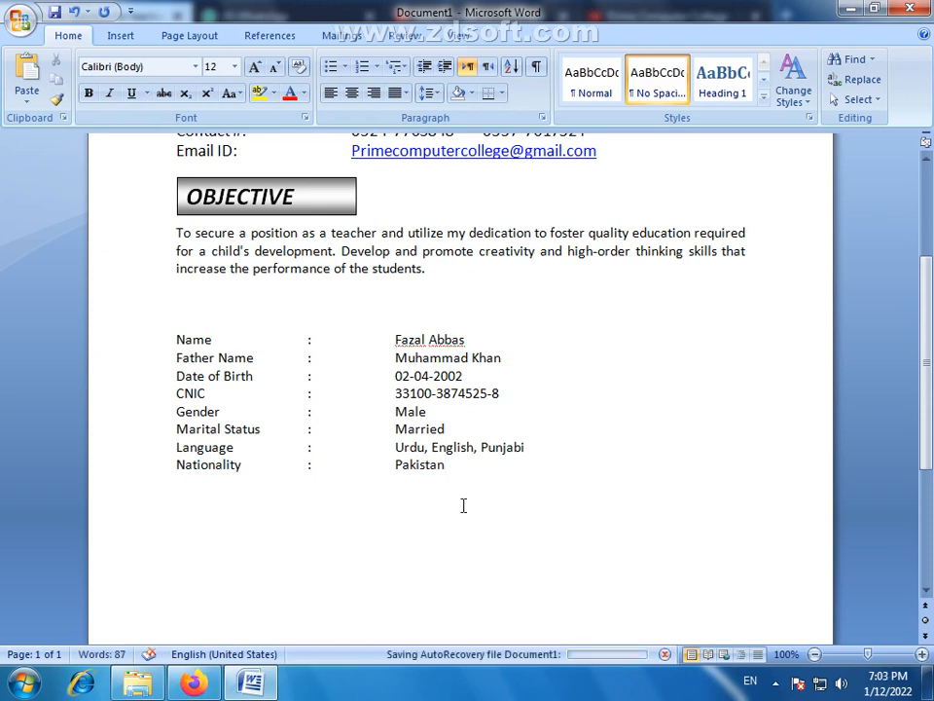
- Add several blank lines below the Nationality row and set the font size on the last one to 16 pt
key(Return)
key(Return)
key(Return)
key(Return)
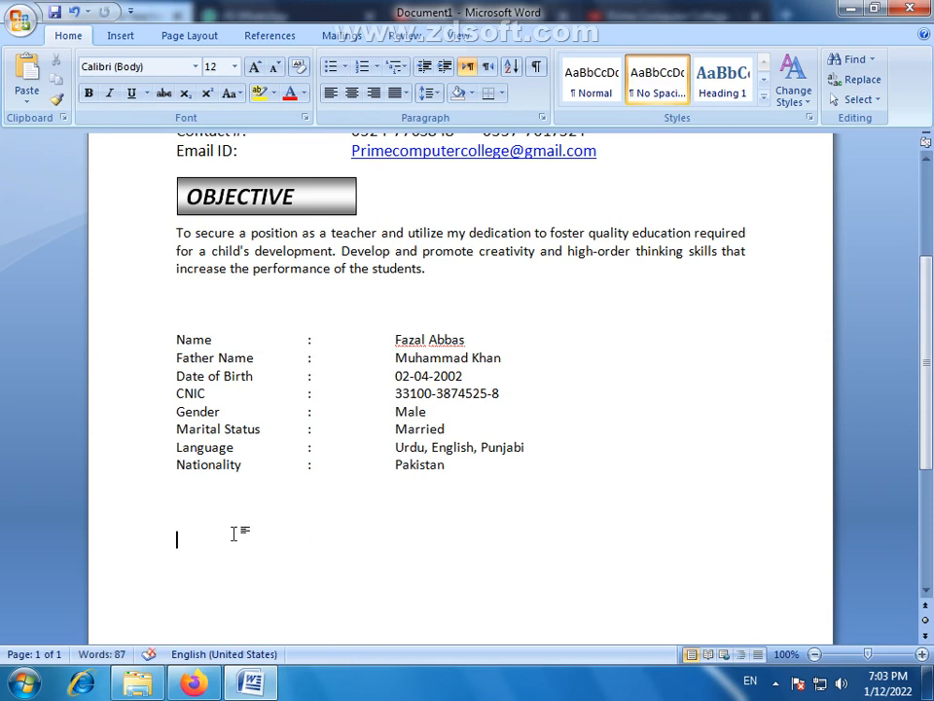
key(ctrl+shift+period)
key(ctrl+shift+period)
- Insert a table with four columns and four rows on the last blank line below the personal information rows
drag(926, 406, 926, 443)
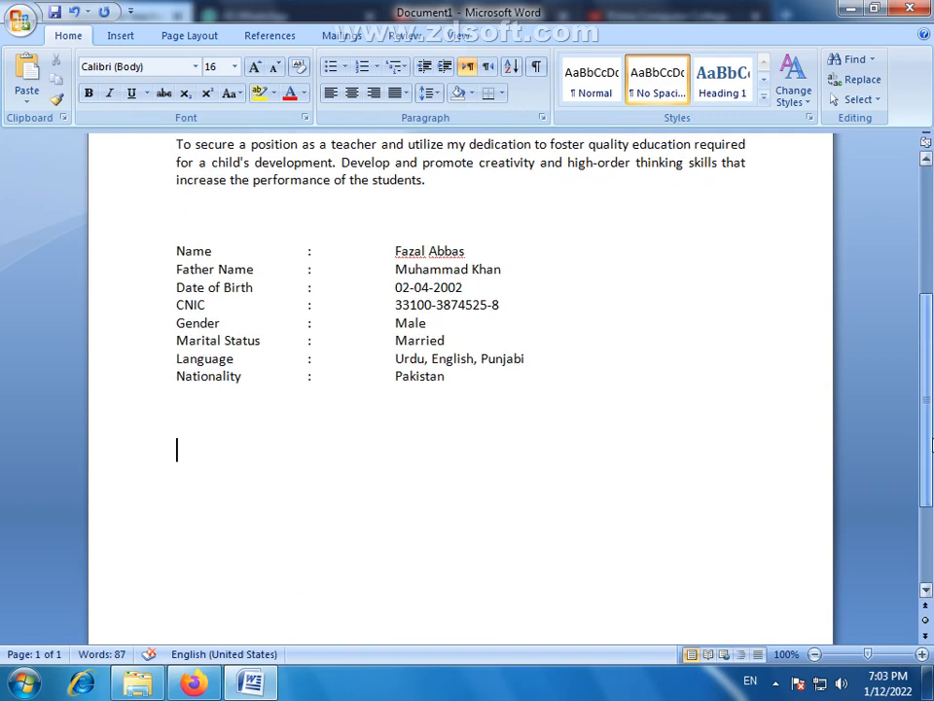
drag(463, 381, 175, 249)
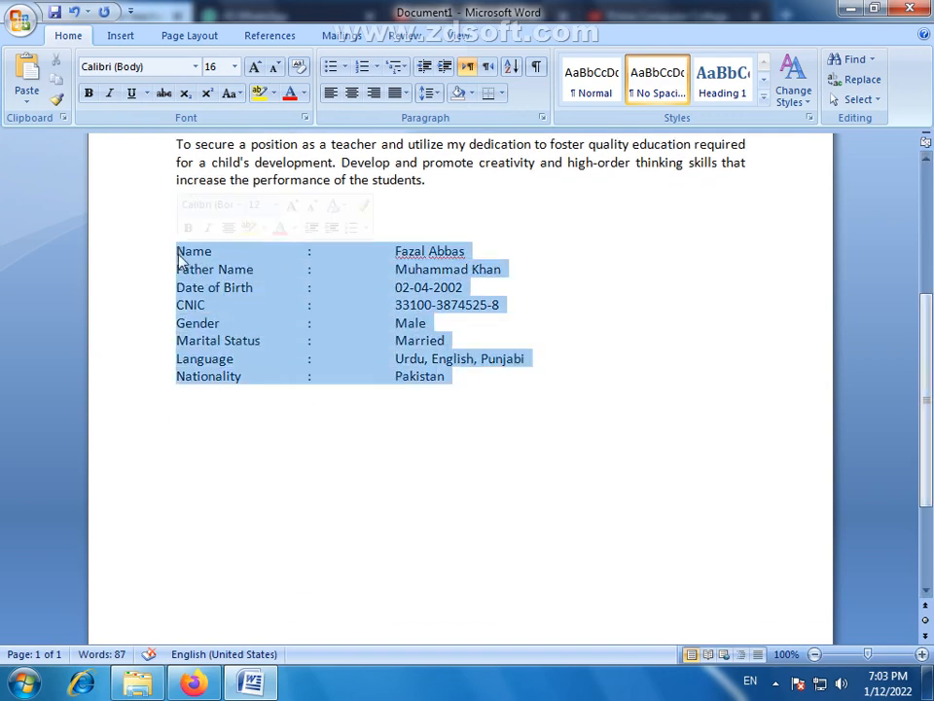
click(195, 455)
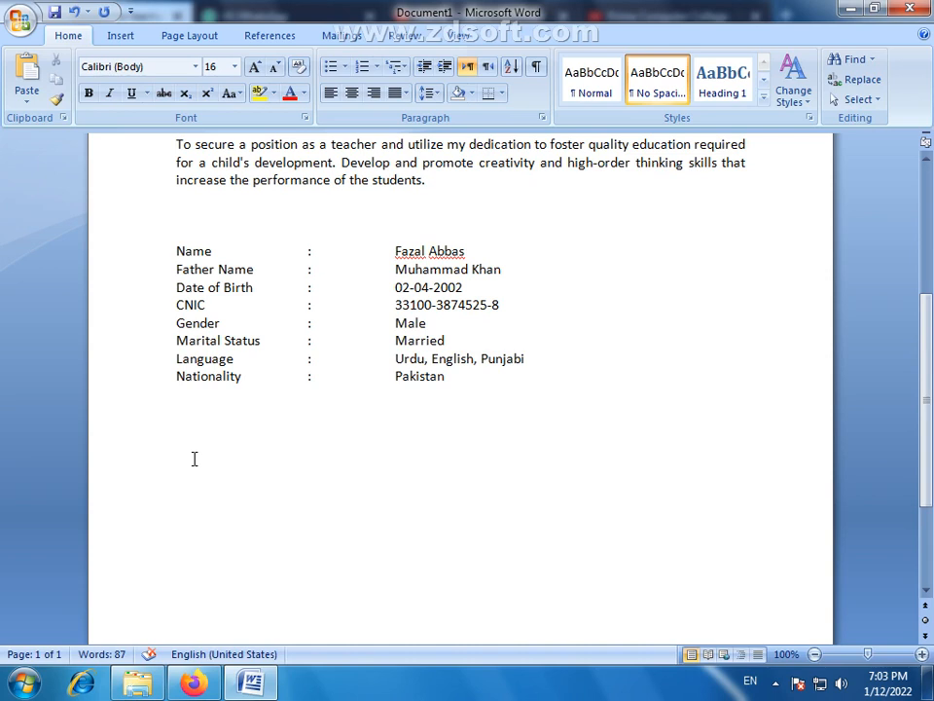
double_click(223, 454)
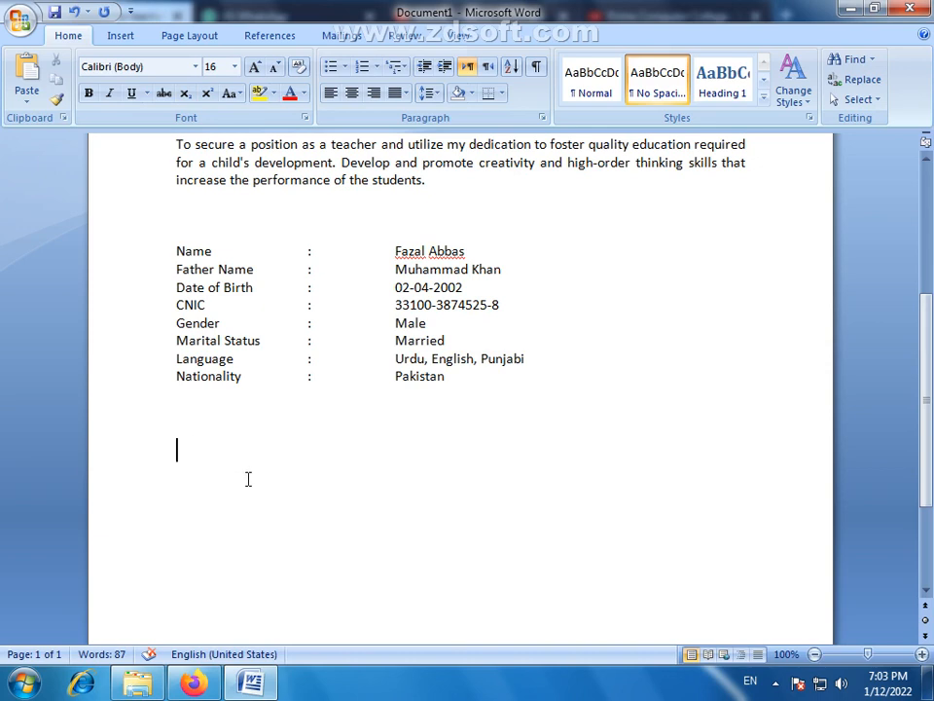
click(119, 35)
click(122, 101)
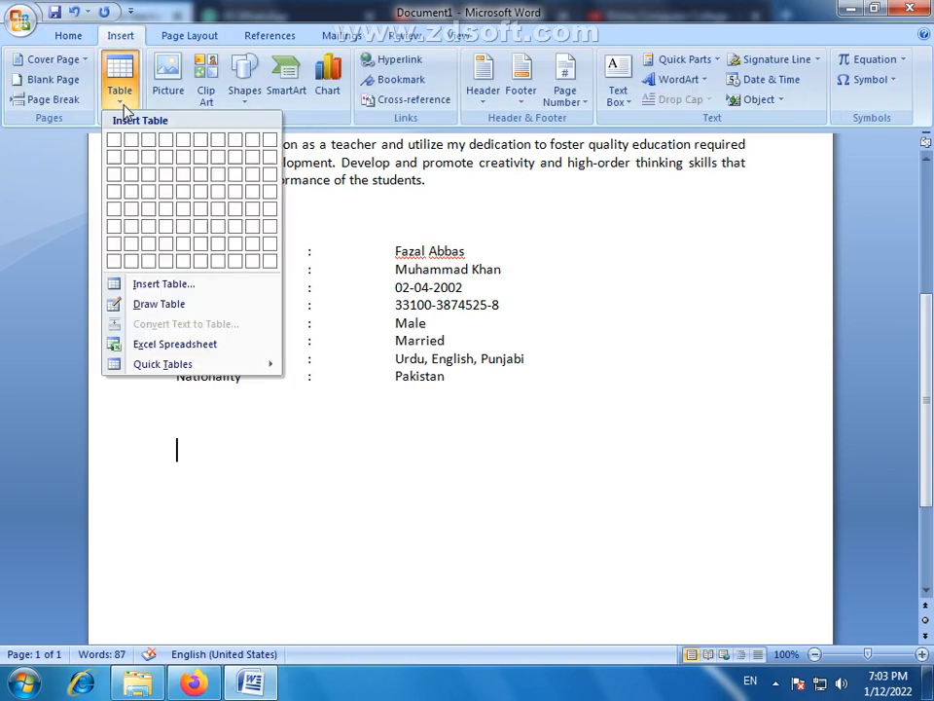
click(170, 192)
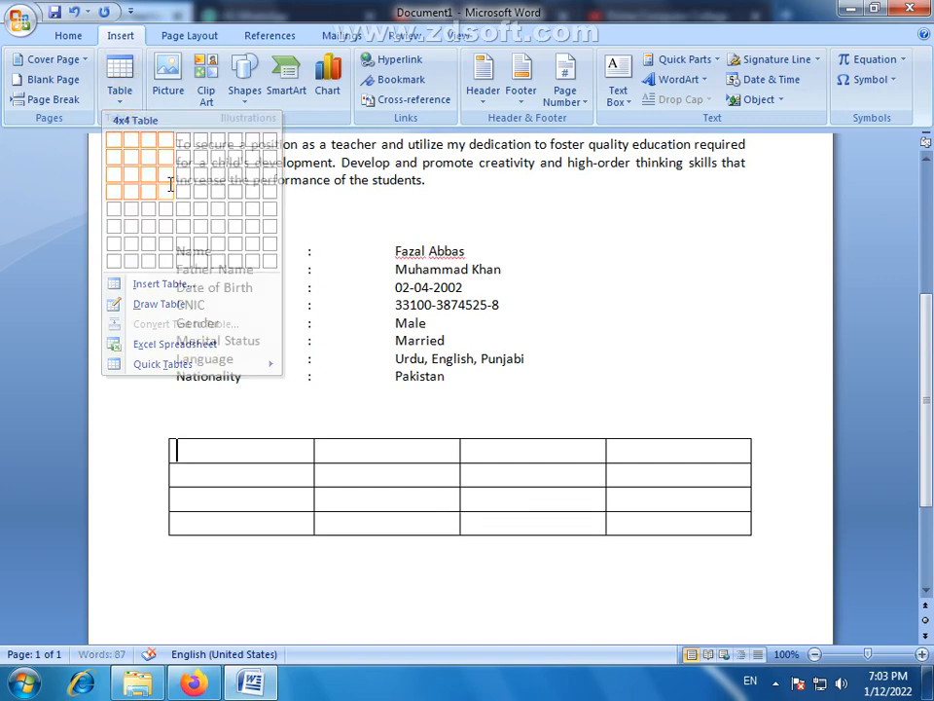
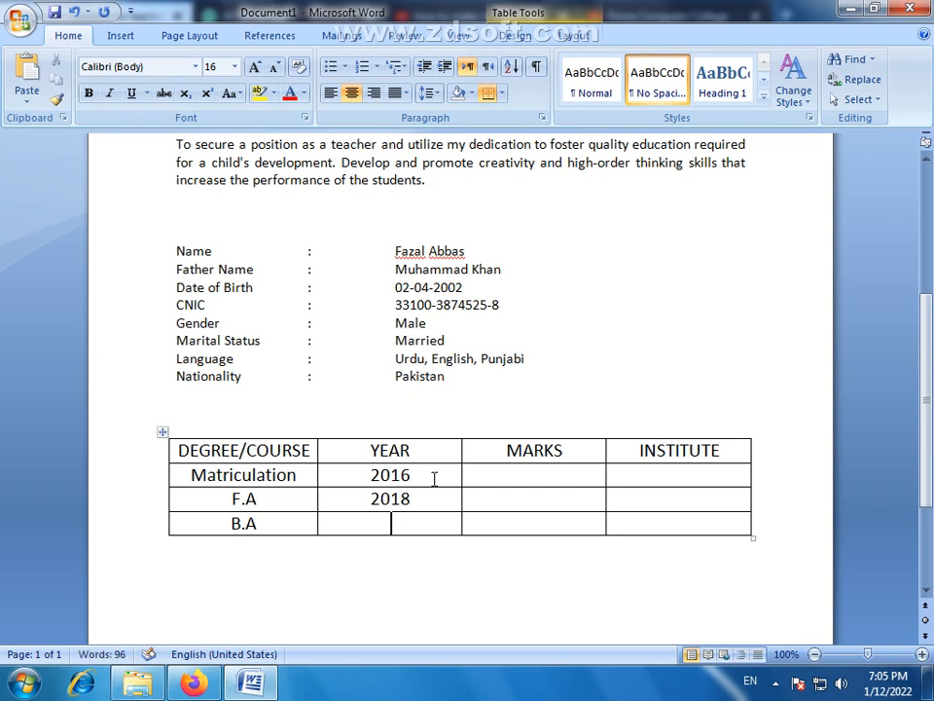
- Enter 2020 as the year in the B.A row and 684/1100 as the marks in the Matriculation row
text(2020)
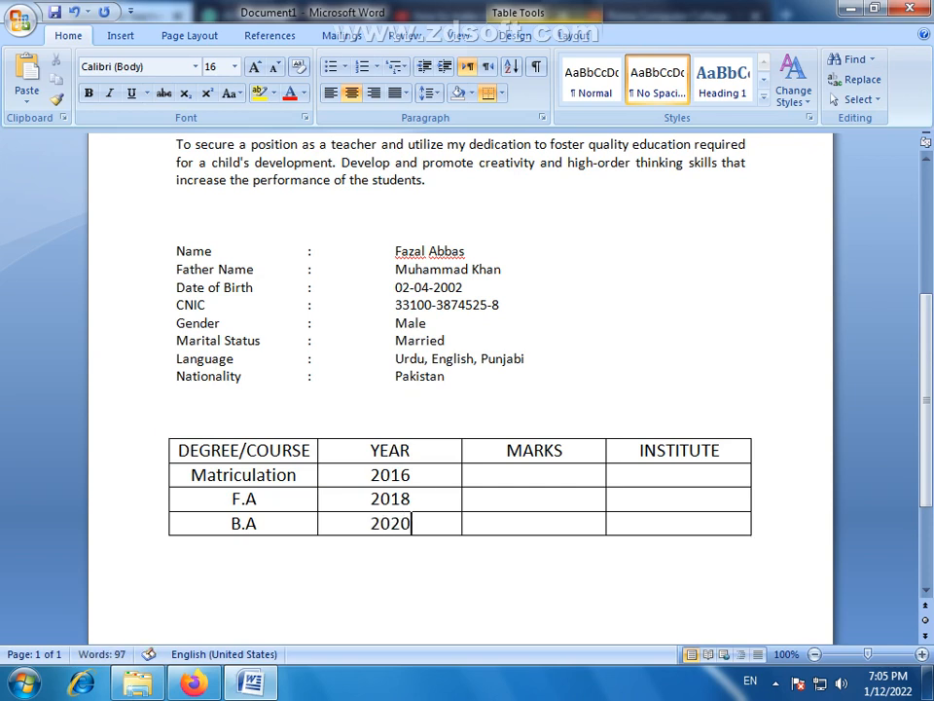
click(563, 476)
text(684)
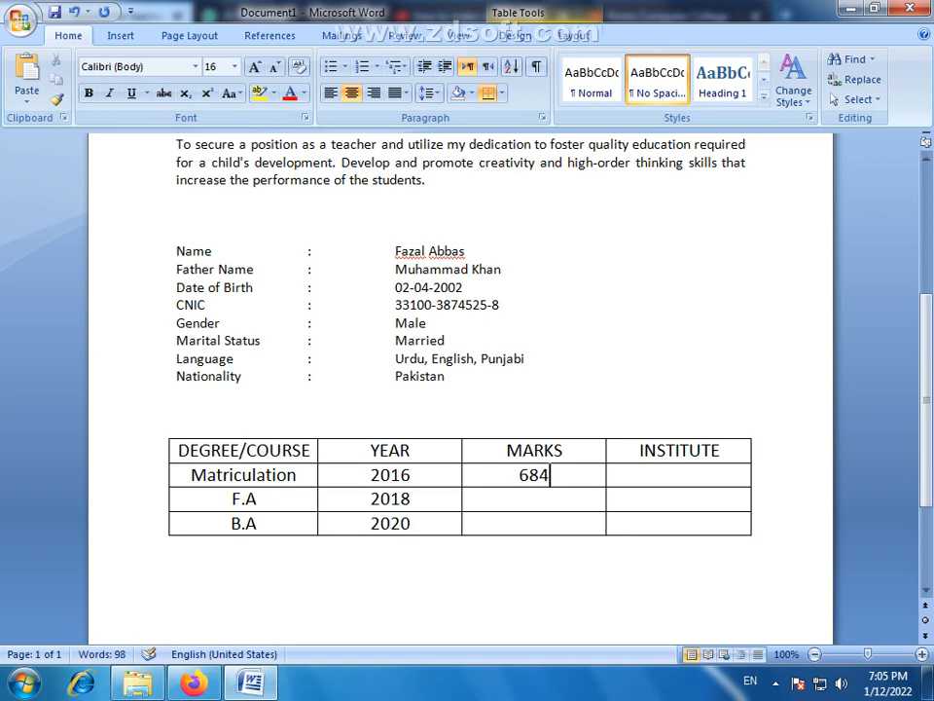
text(/1100)
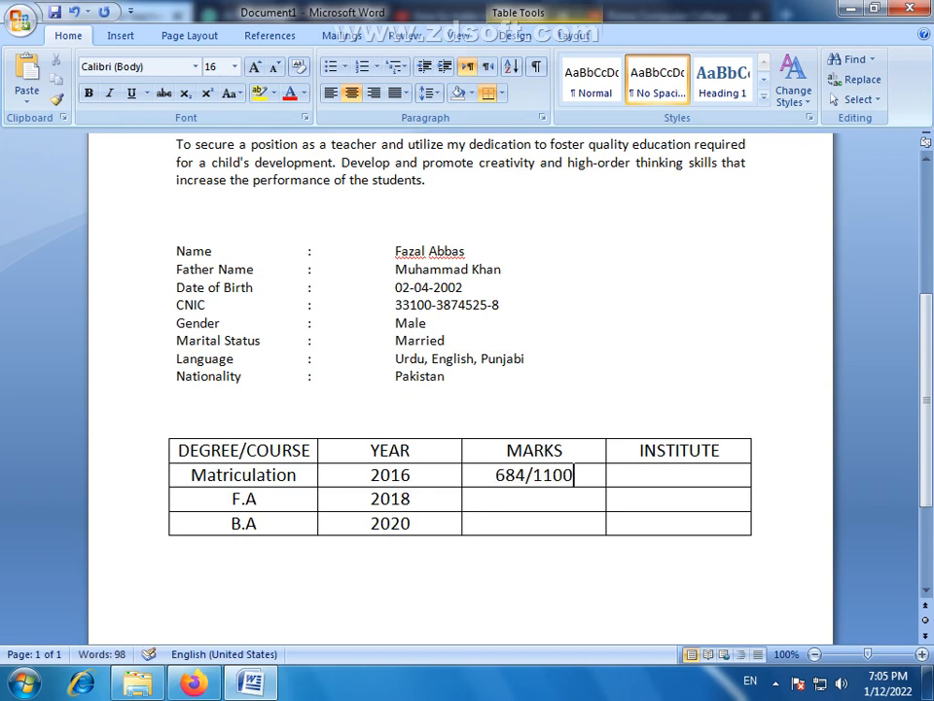
- Enter 745/1100 as the marks in the F.A row, keeping the B.A marks cell empty
key(Down)
text(745)
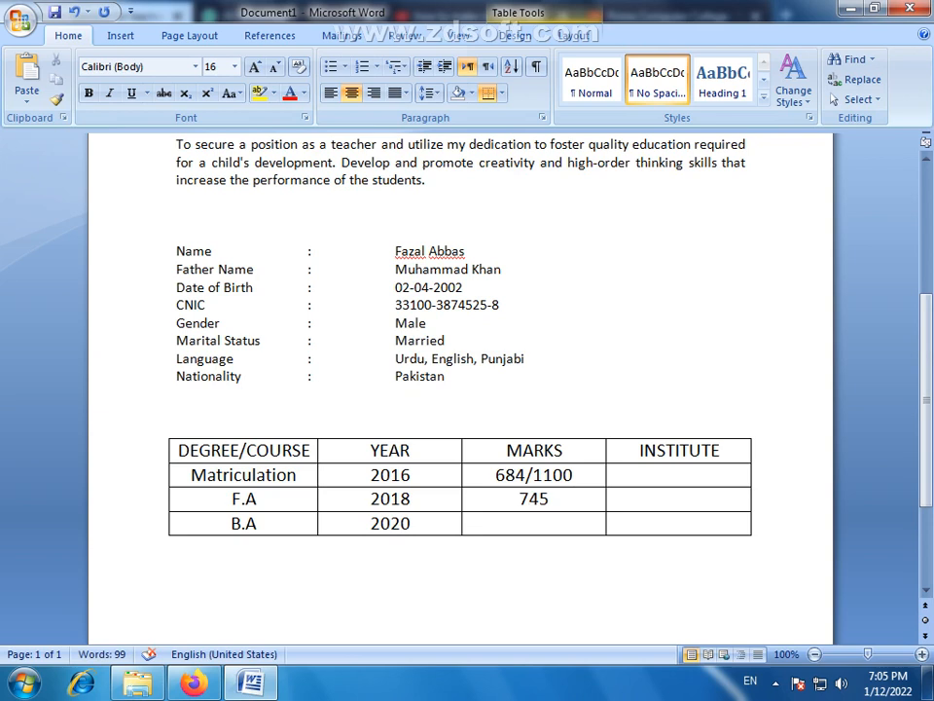
key(Down)
key(ctrl+l)
text(/11)
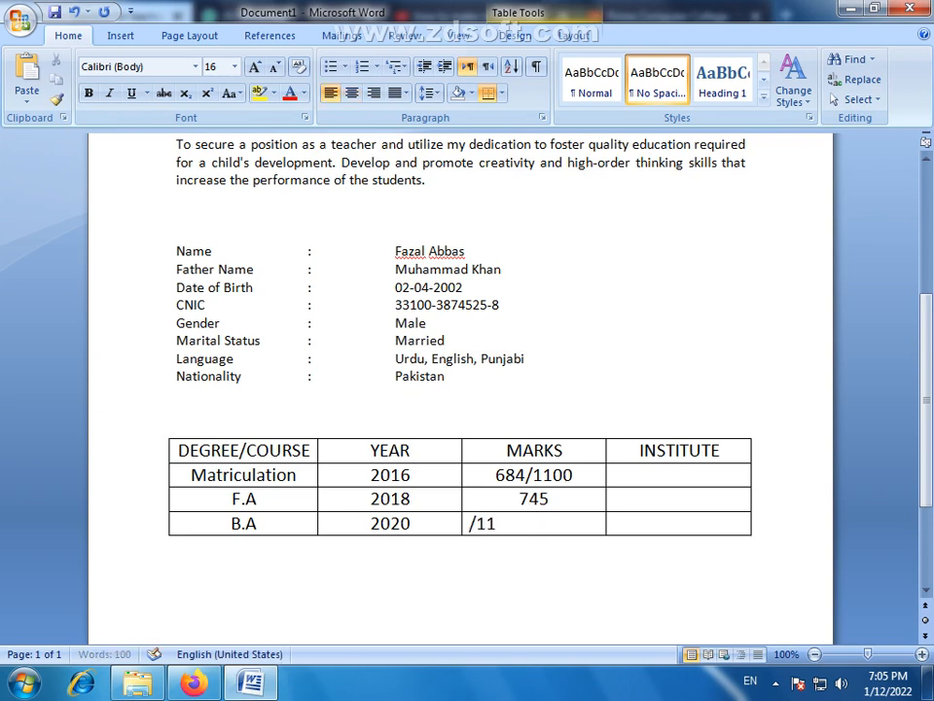
key(BackSpace)
key(BackSpace)
key(BackSpace)
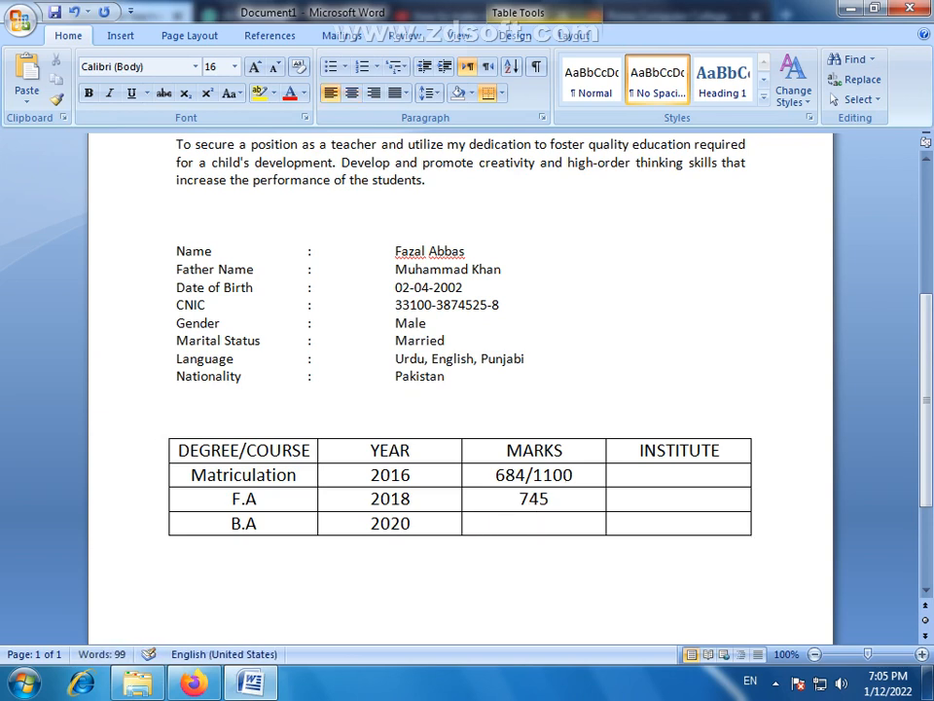
click(573, 501)
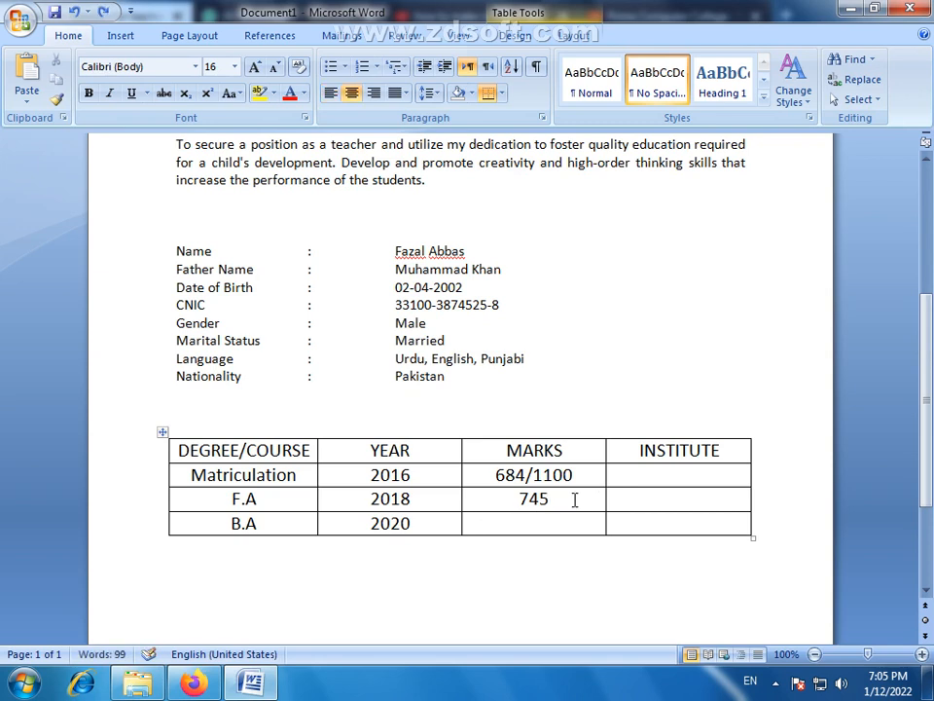
text(/1100)
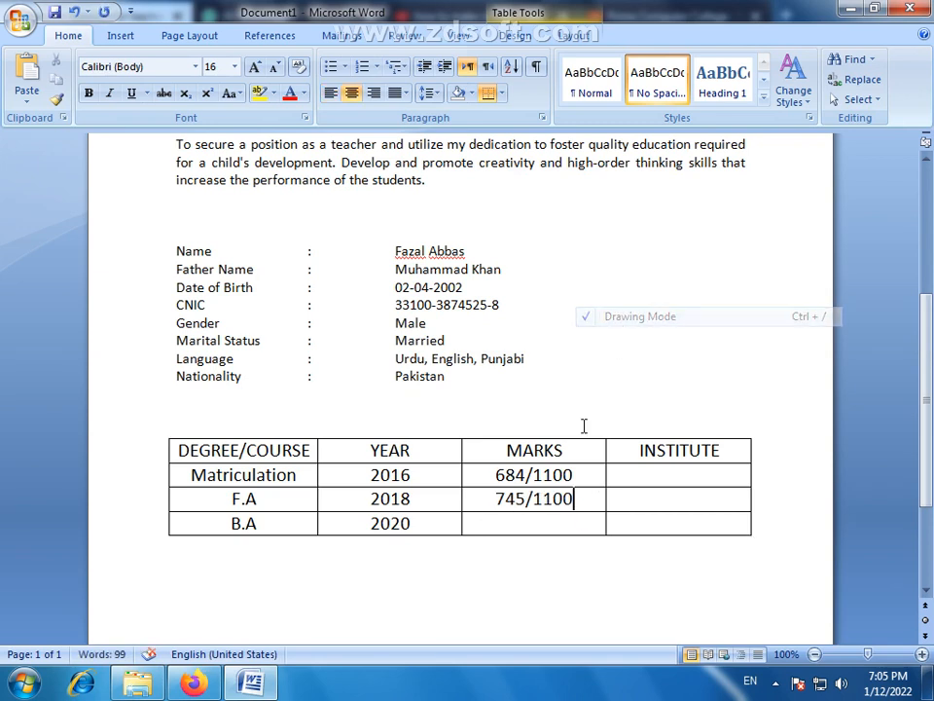
- Enter 456/800 as the marks in the B.A row of the table
click(548, 525)
text(45)
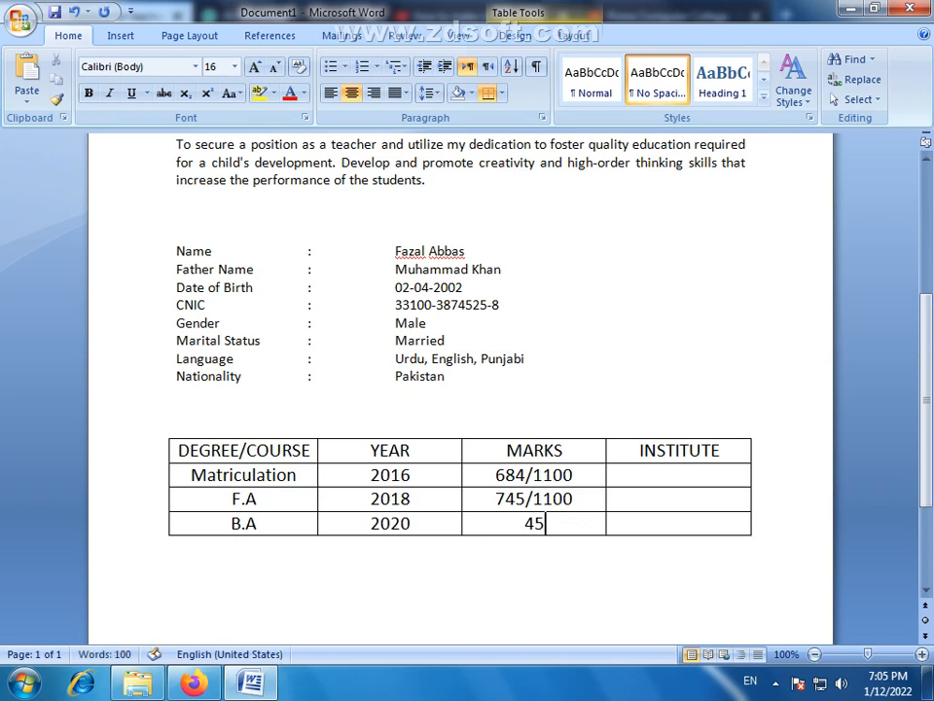
text(6/800)
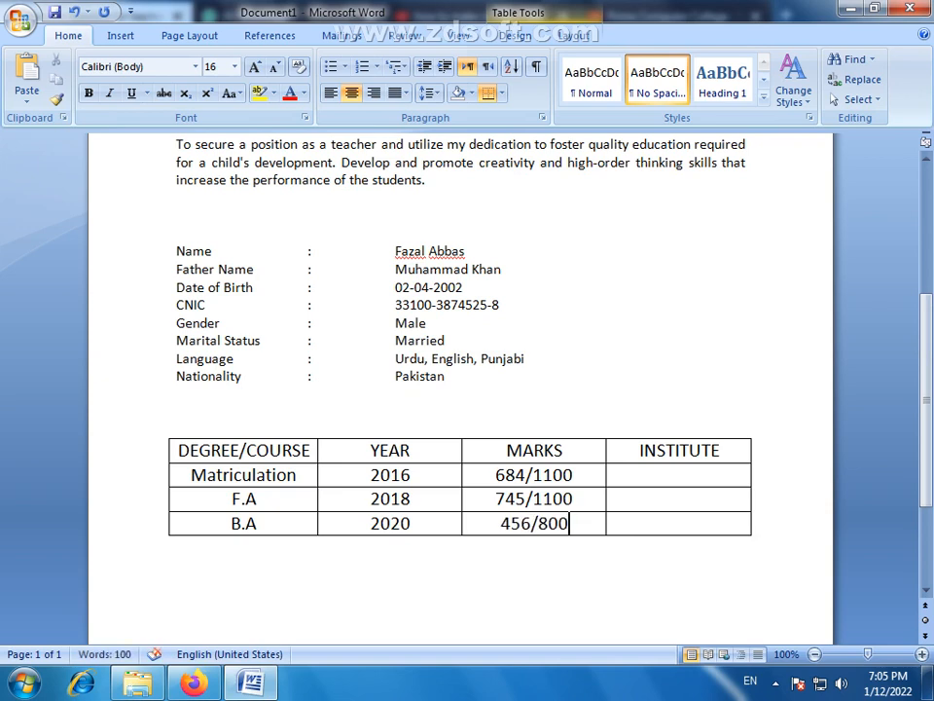
- Extend the table's INSTITUTE column heading to read "INSTITUTE/BOARD"
click(678, 468)
click(643, 453)
click(725, 455)
text(/B)
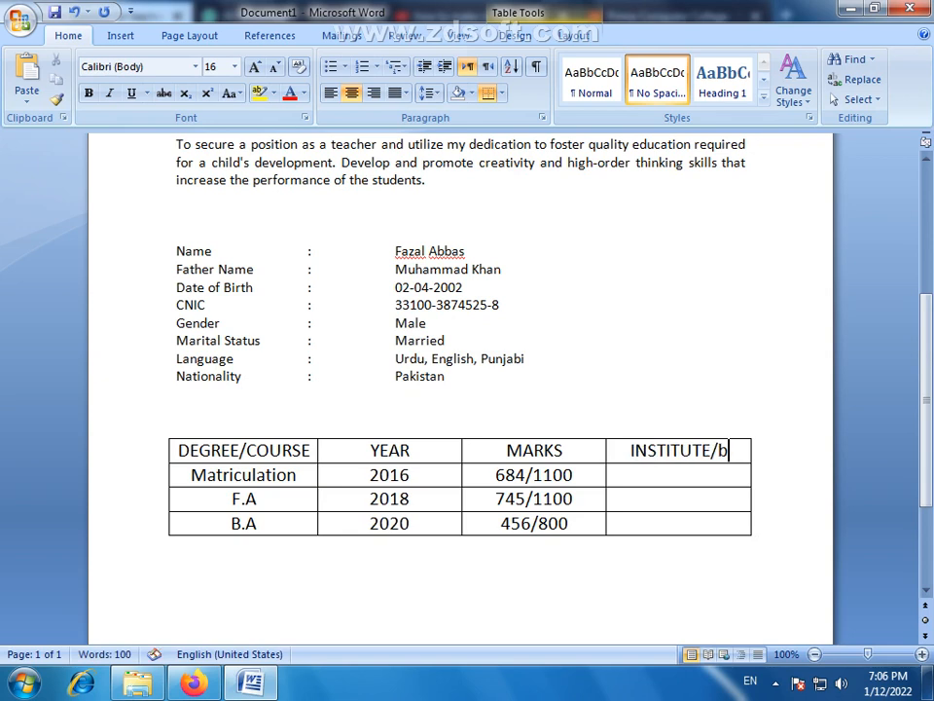
text(OARD)
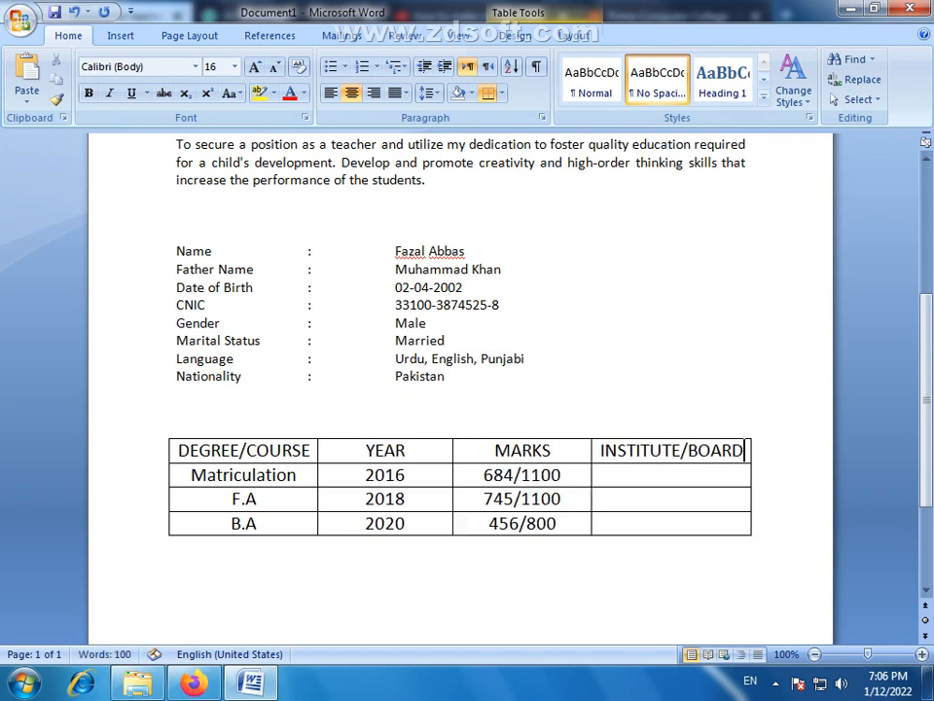
- Enter "BISE Faisalabad" as the institute in the Matriculation row and copy it into the F.A row
click(690, 473)
text(BISE )
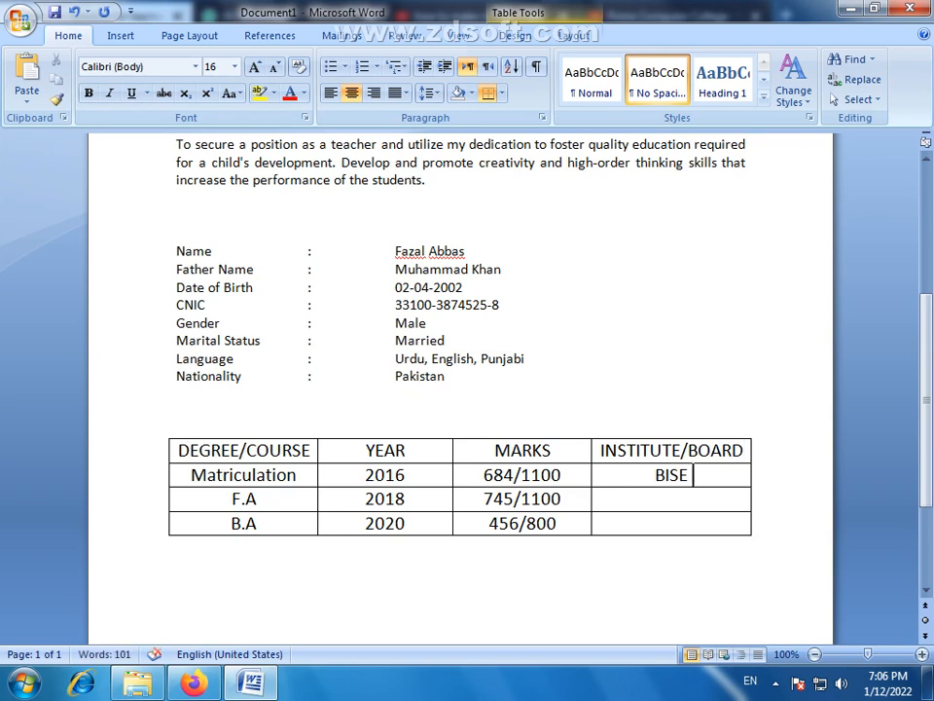
text(Faisalabad)
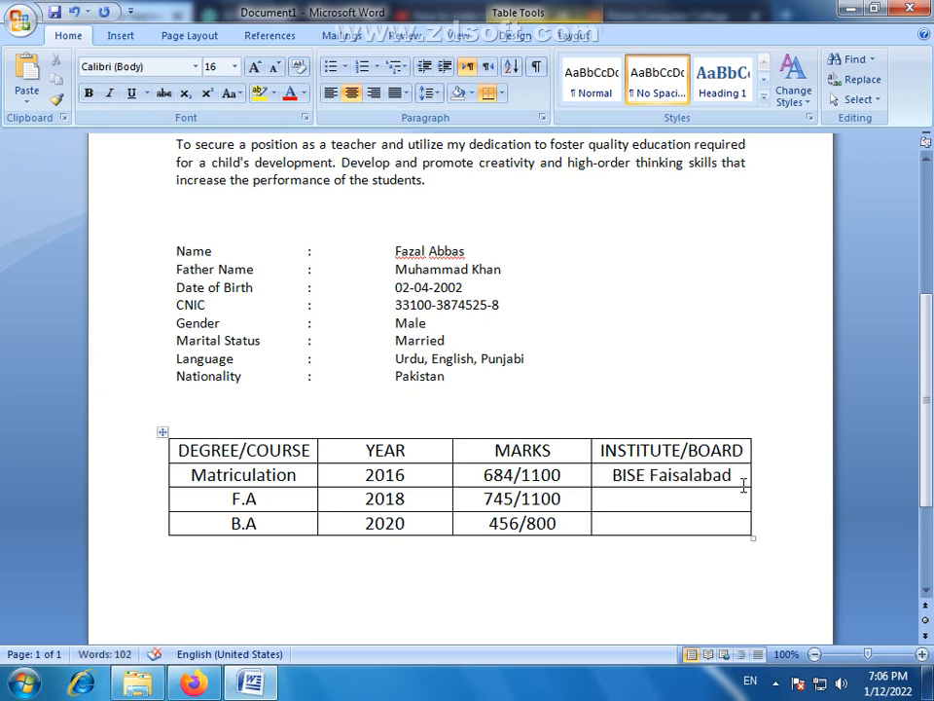
triple_click(703, 481)
key(ctrl+c)
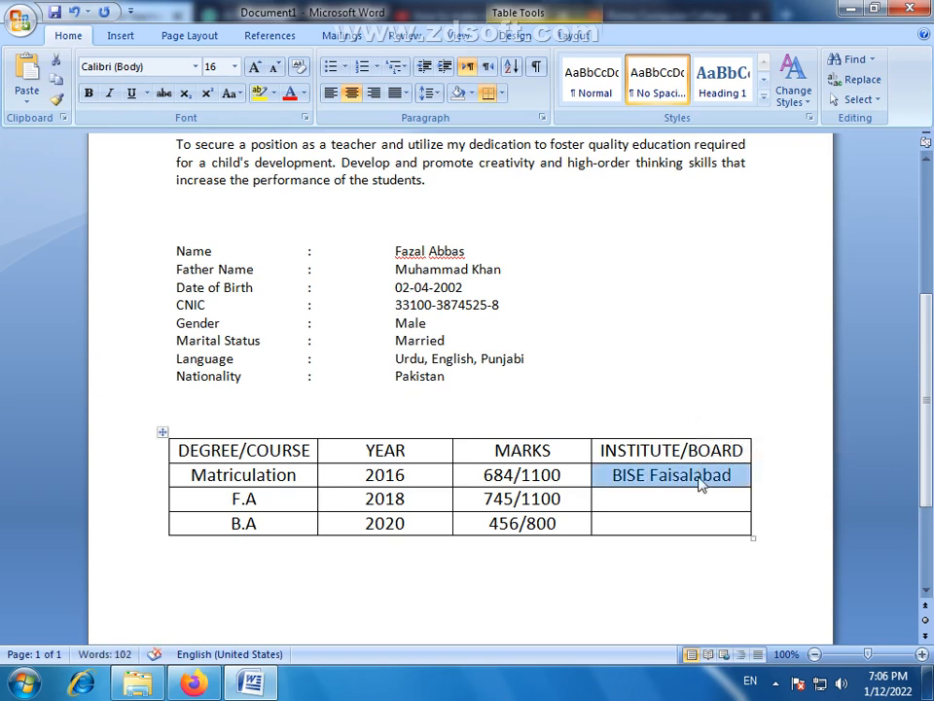
click(656, 497)
key(ctrl+v)
- Enter "A.I.O.U" as the institute in the B.A row and leave the table
click(667, 526)
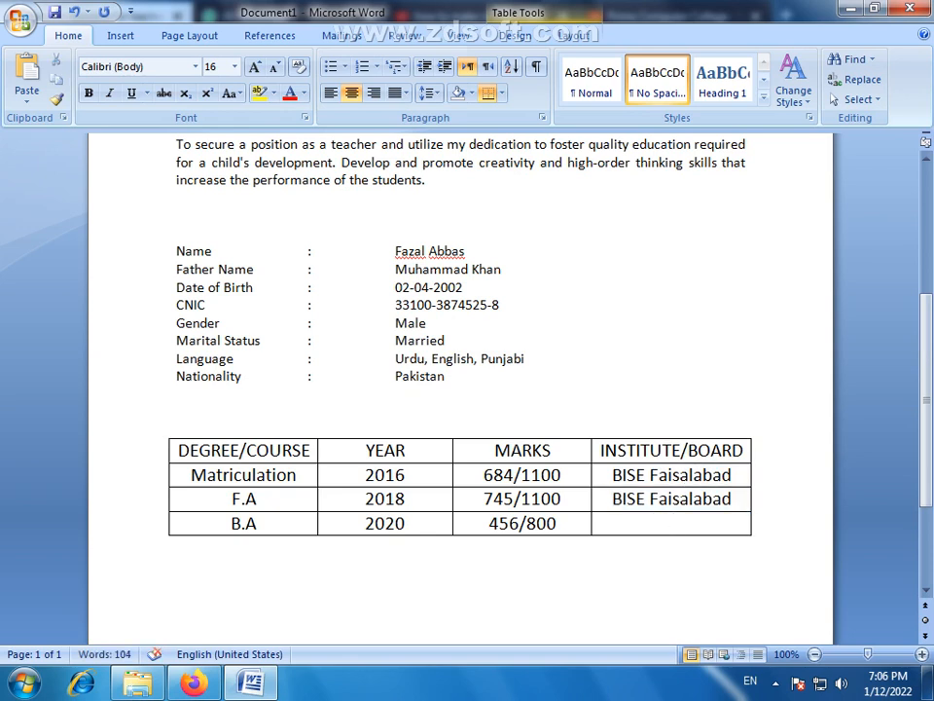
text(A.I.O.U)
click(713, 580)
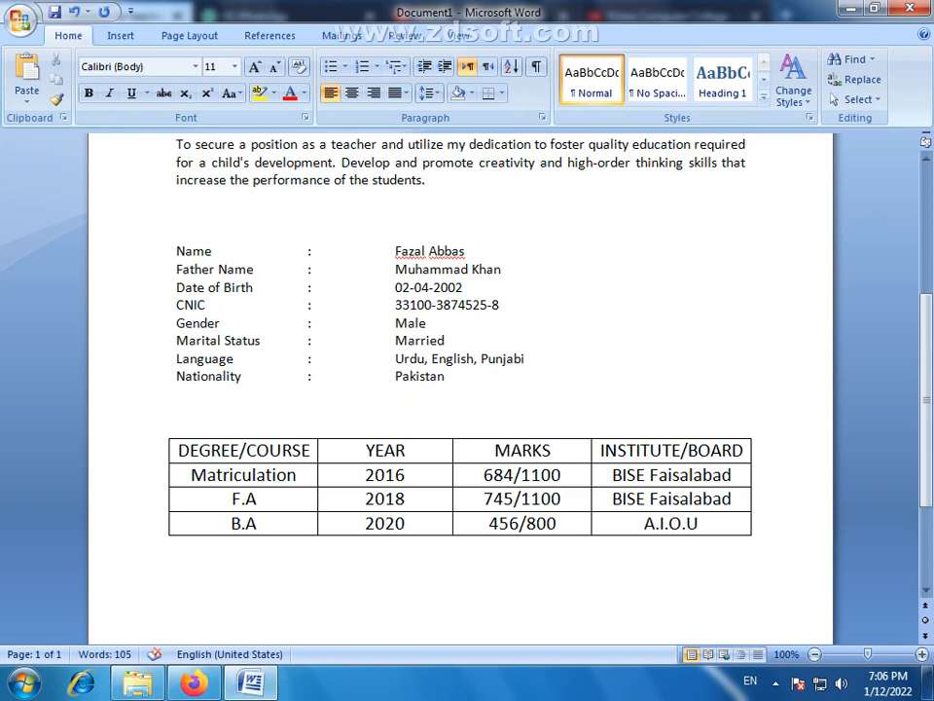
- Duplicate the OBJECTIVE heading box twice, placing one copy above the Name row and another between the Nationality row and the table
scroll(190, 588, up, 3)
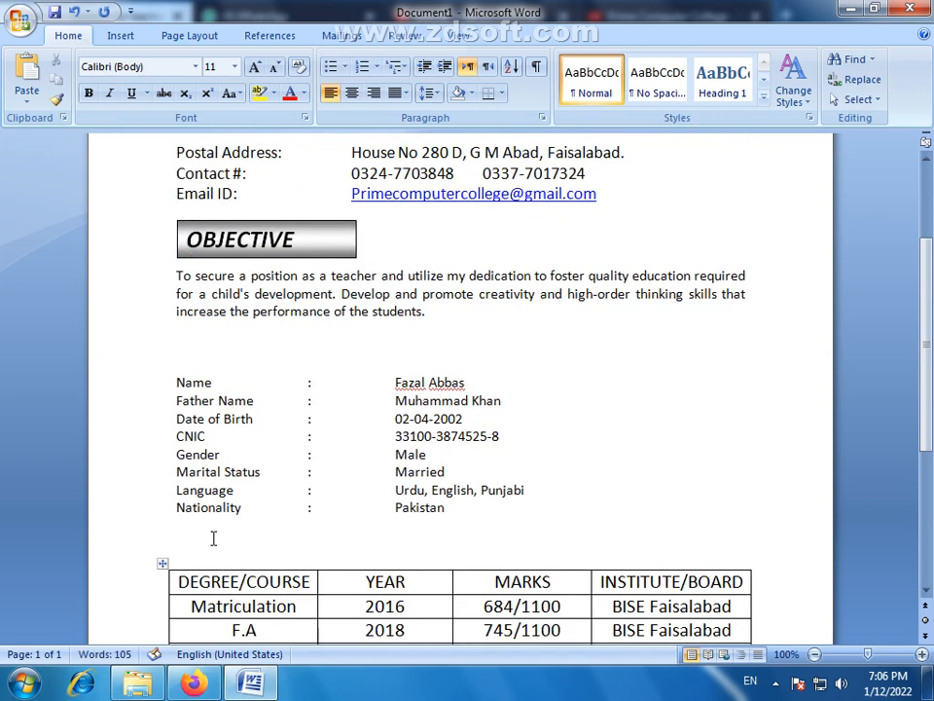
click(307, 255)
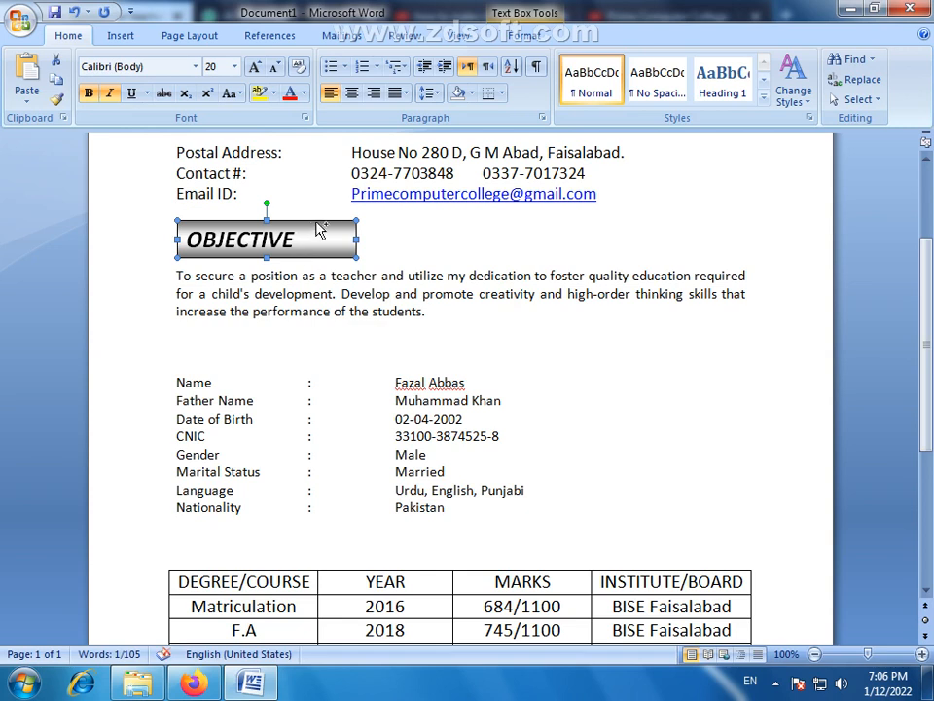
drag(324, 283, 327, 367)
scroll(290, 417, down, 2)
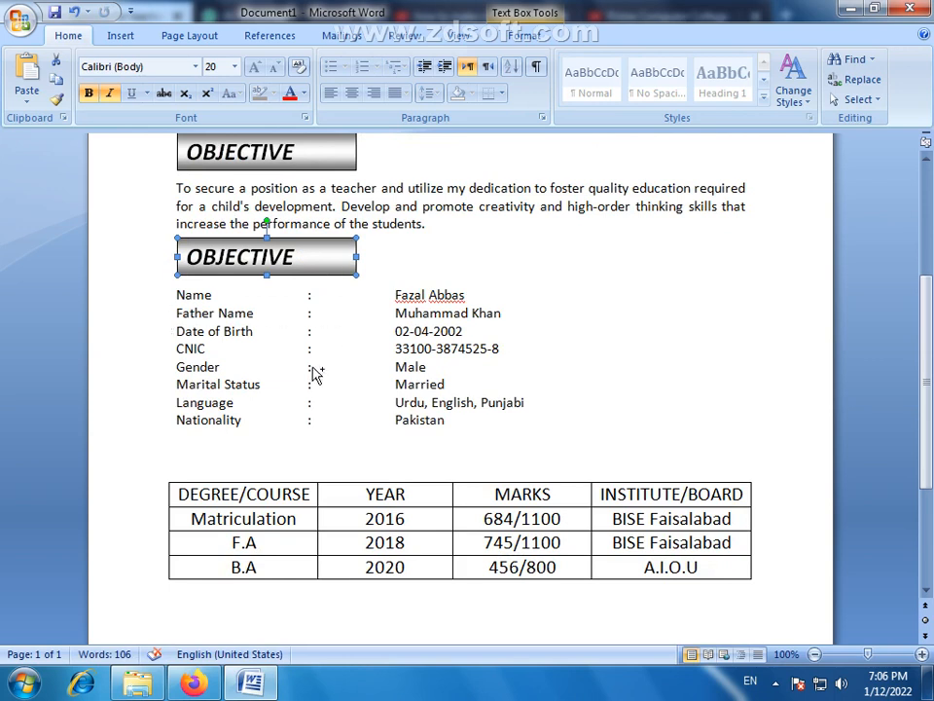
drag(321, 478, 323, 480)
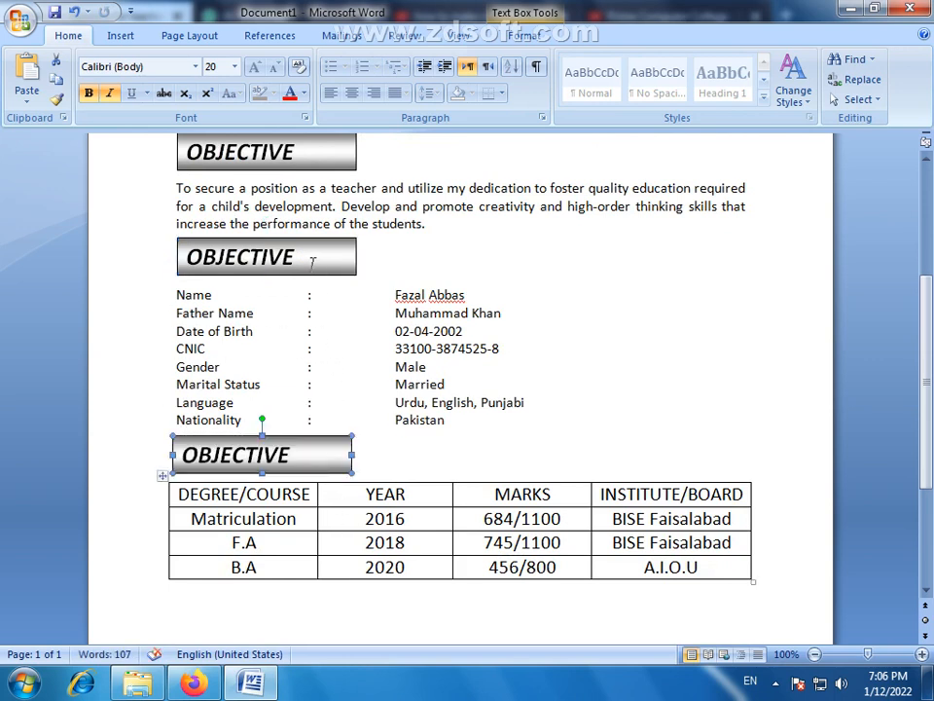
- Change the text of the heading box above the Name row to "PERSONAL INFORMATION" and widen the box to fit it on one line
drag(303, 257, 188, 270)
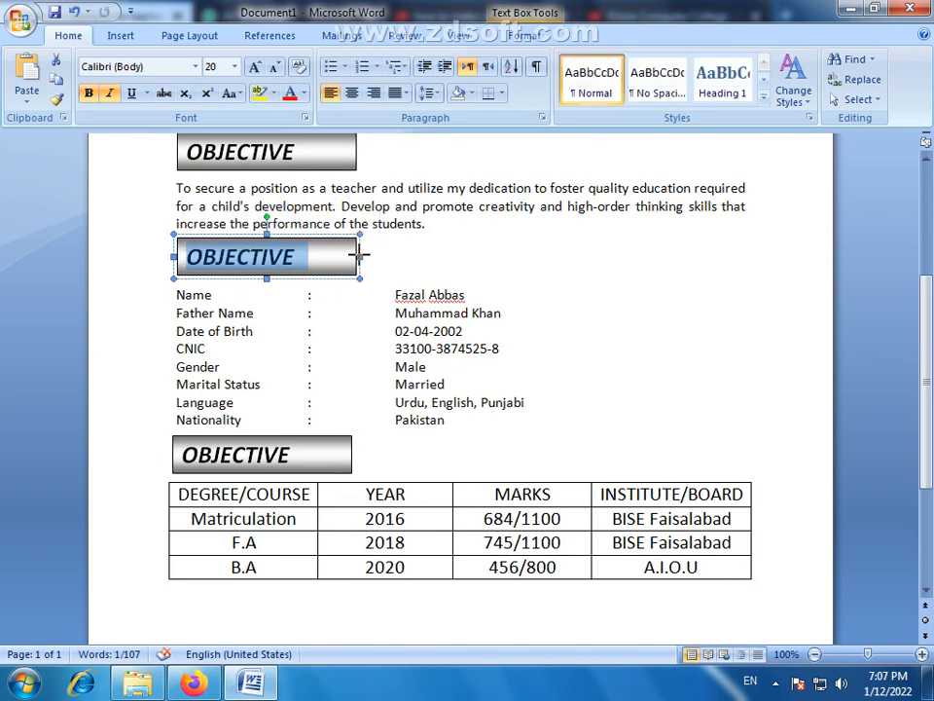
drag(361, 256, 432, 251)
drag(305, 258, 195, 270)
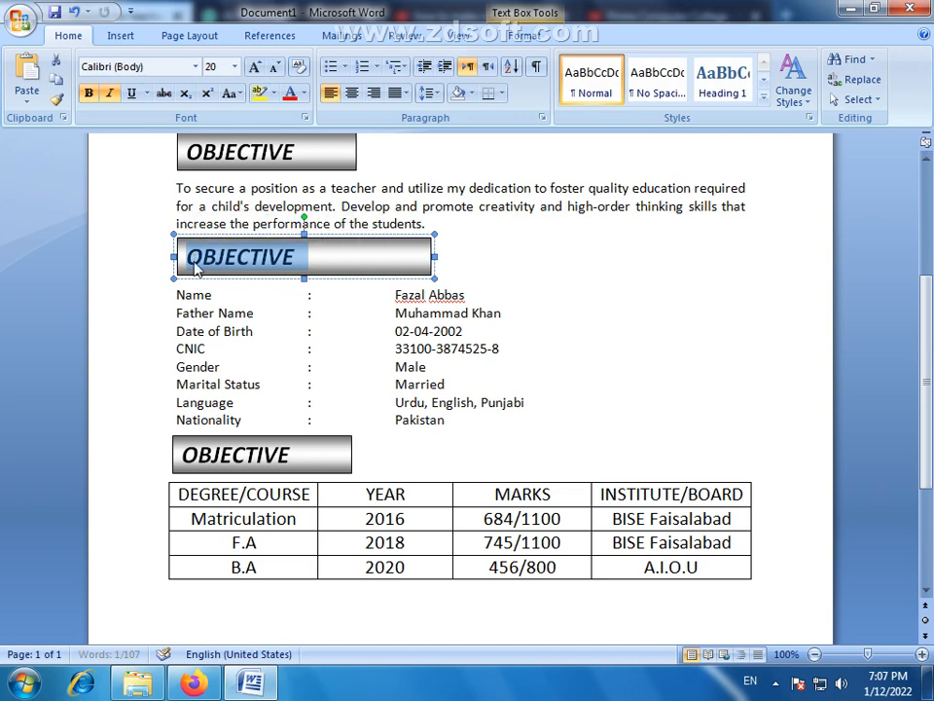
text(p)
key(BackSpace)
text(PER)
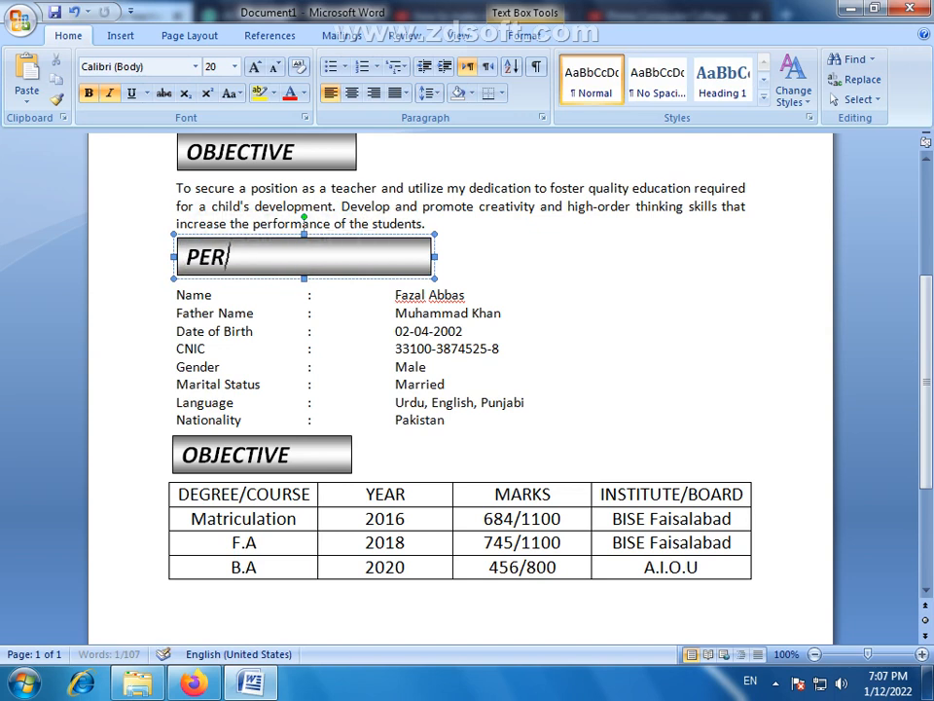
text(SNOL)
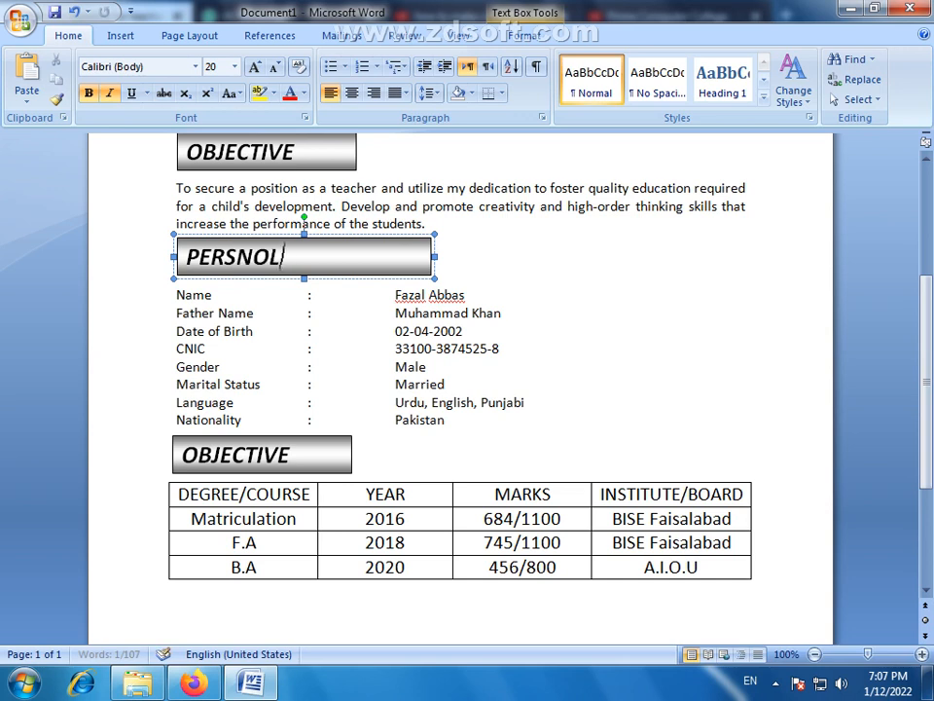
key(BackSpace)
key(BackSpace)
key(BackSpace)
text(ONAL )
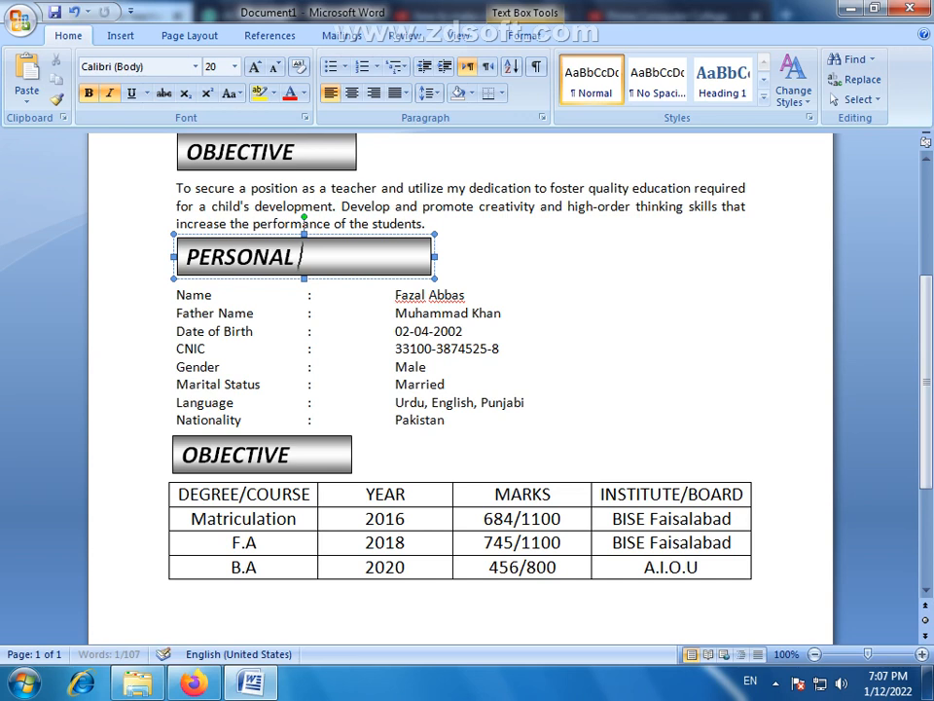
text(INFORMATION)
drag(437, 255, 469, 255)
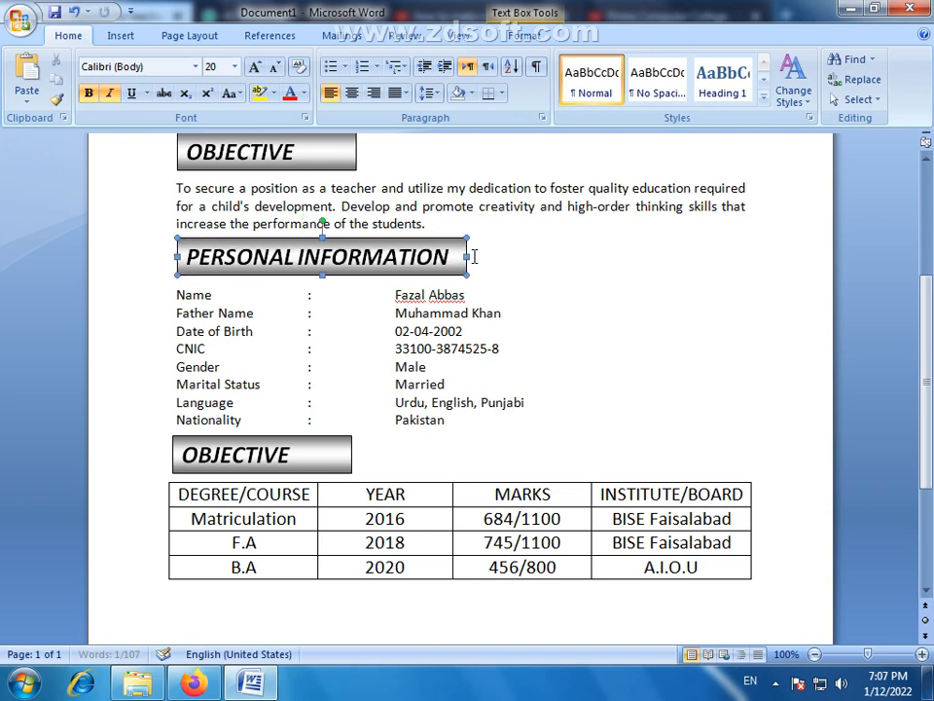
- Apply the up-and-down arrowhead bullet to all rows from Name to Nationality and increase their indent by one level
drag(456, 426, 176, 299)
click(345, 67)
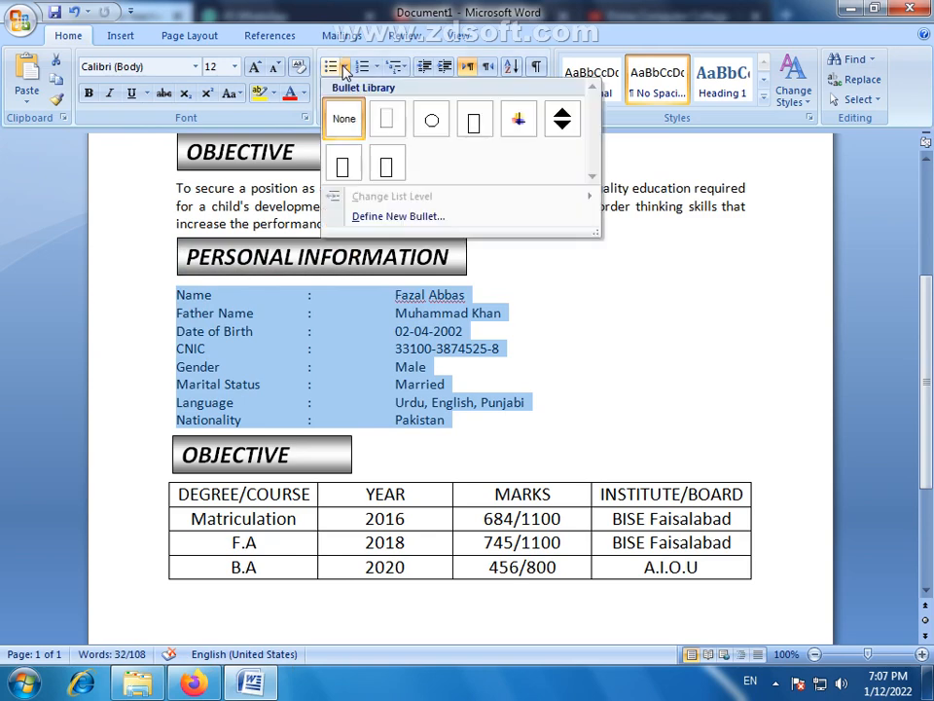
click(562, 121)
click(455, 63)
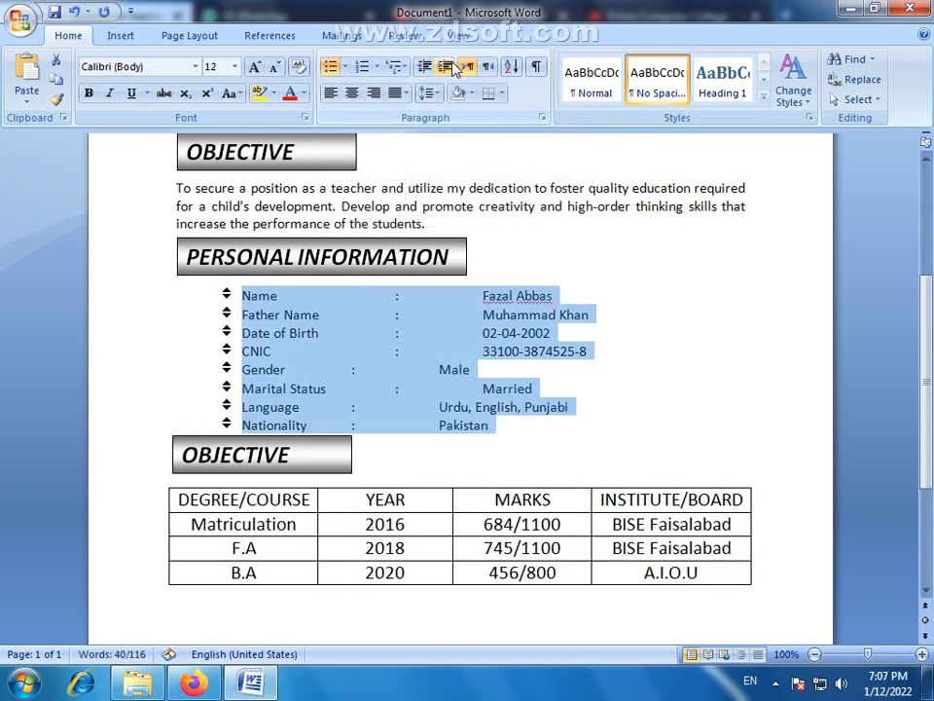
- Add an unbulleted blank line below the Nationality row and move the lower OBJECTIVE heading box down to just above the table
click(528, 433)
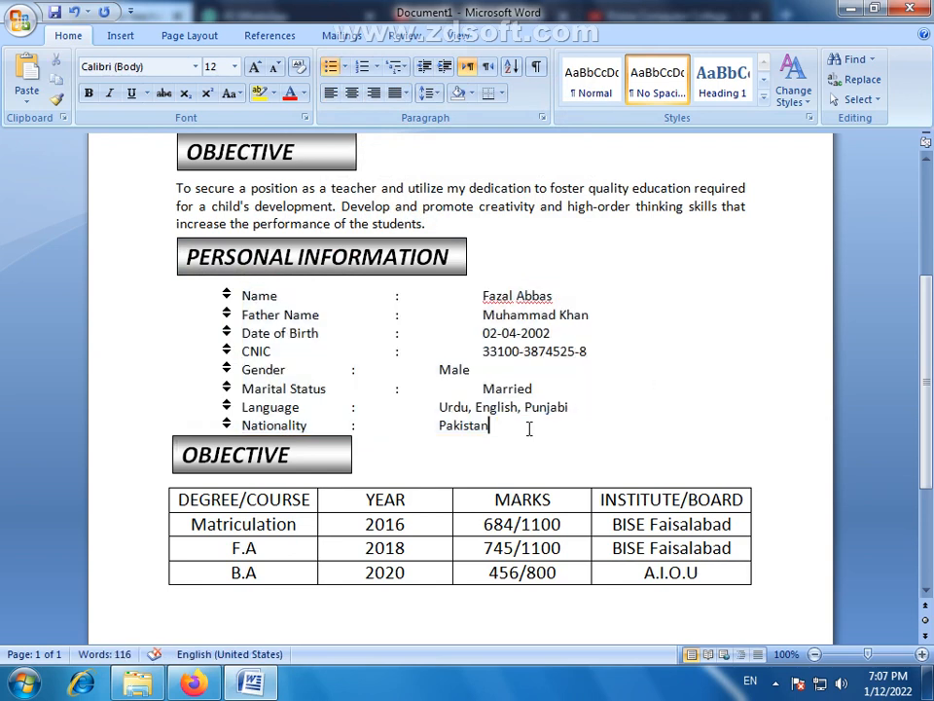
key(Return)
click(327, 443)
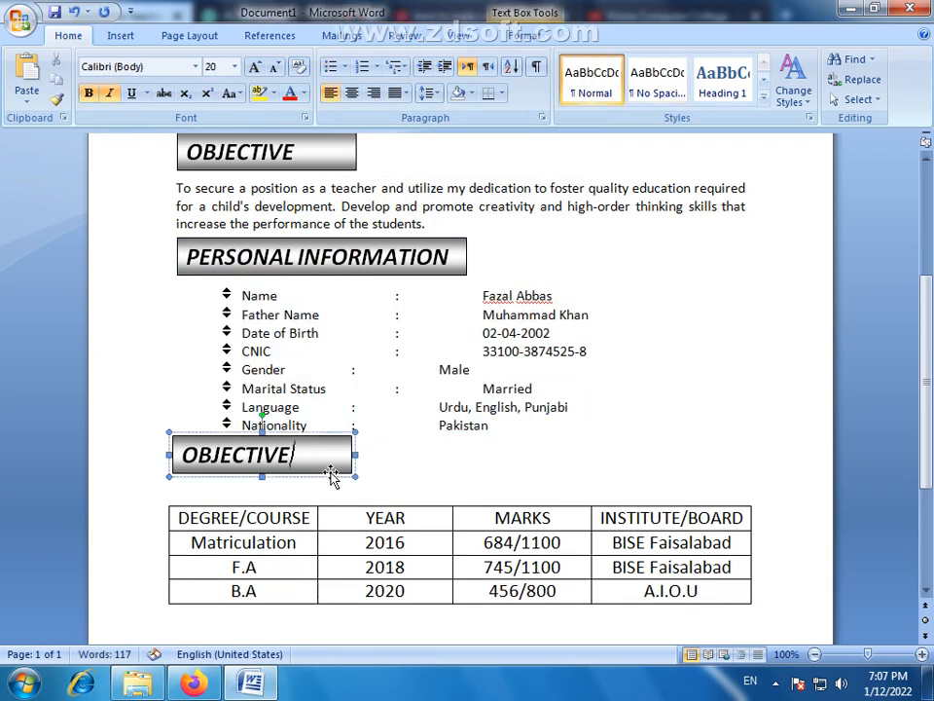
key(ctrl+Down)
key(ctrl+Down)
key(ctrl+Down)
key(ctrl+Down)
key(ctrl+Down)
key(ctrl+Down)
key(ctrl+Down)
key(ctrl+Down)
key(ctrl+Down)
key(ctrl+Down)
key(ctrl+Down)
key(ctrl+Down)
key(ctrl+Down)
key(ctrl+Down)
key(ctrl+Down)
key(ctrl+Down)
key(ctrl+Down)
key(ctrl+Down)
key(ctrl+Down)
key(ctrl+Down)
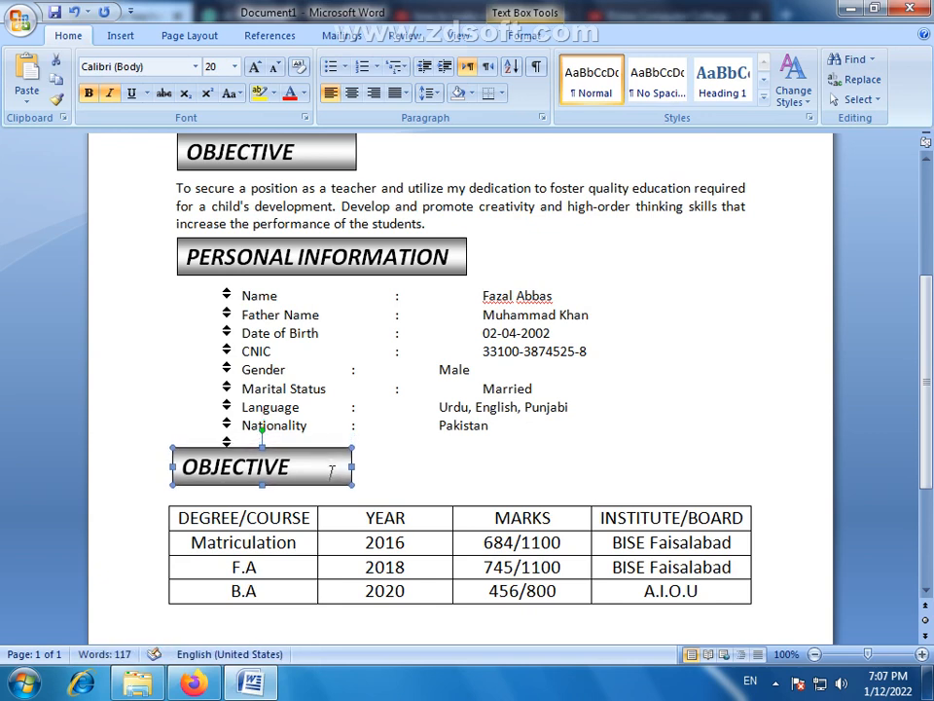
click(290, 444)
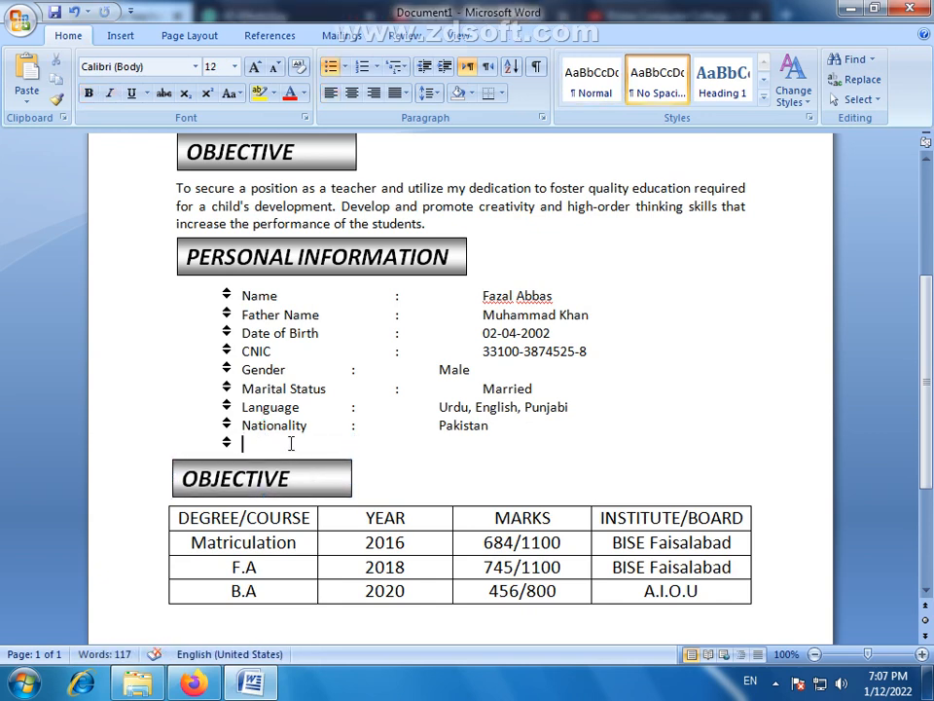
key(BackSpace)
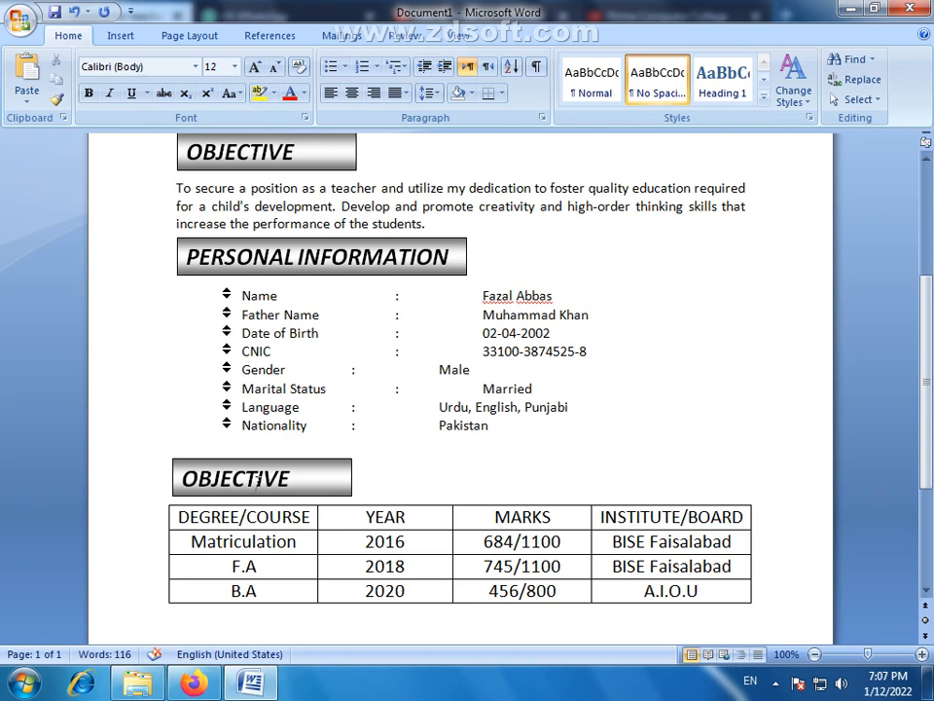
- Nudge the lower OBJECTIVE heading box up slightly and line up its left edge with the qualifications table
click(280, 461)
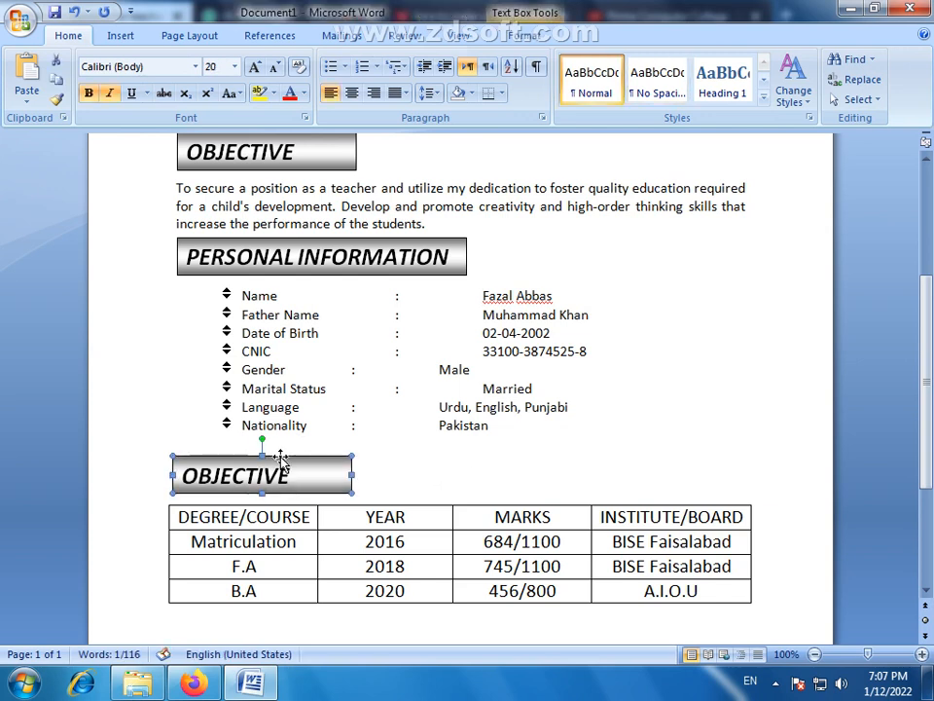
key(ctrl+Up)
key(ctrl+Up)
key(ctrl+Up)
key(ctrl+Up)
key(ctrl+Left)
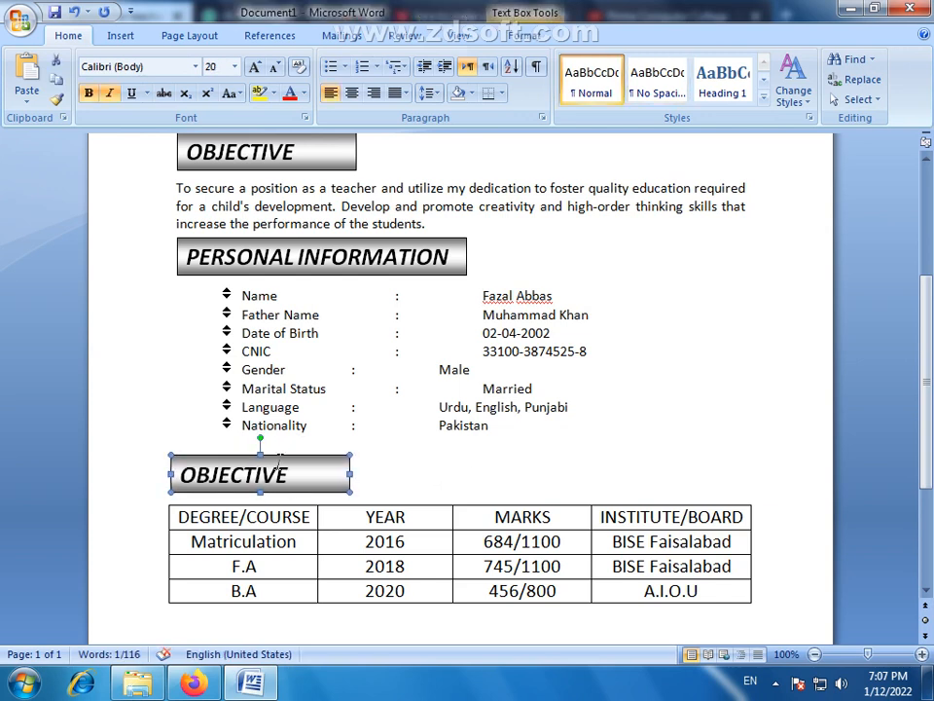
key(ctrl+Right)
key(ctrl+Right)
key(ctrl+Right)
key(ctrl+Right)
key(ctrl+Right)
key(ctrl+Right)
key(ctrl+Right)
key(ctrl+Right)
key(ctrl+Right)
key(ctrl+Right)
key(ctrl+Right)
key(ctrl+Right)
key(ctrl+Right)
key(ctrl+Right)
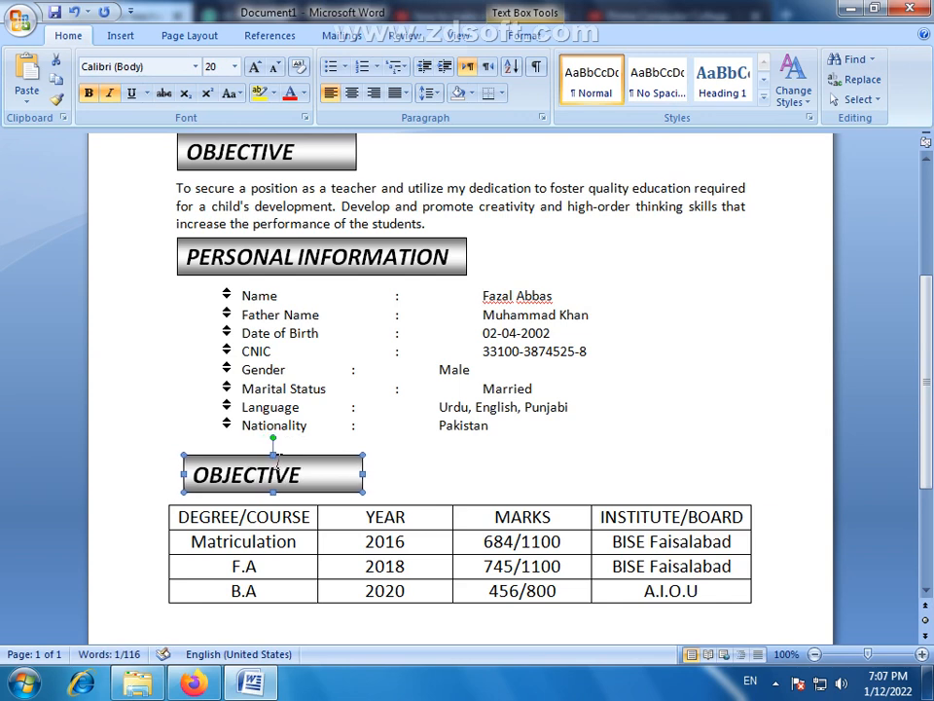
key(ctrl+Right)
key(ctrl+Right)
key(ctrl+Right)
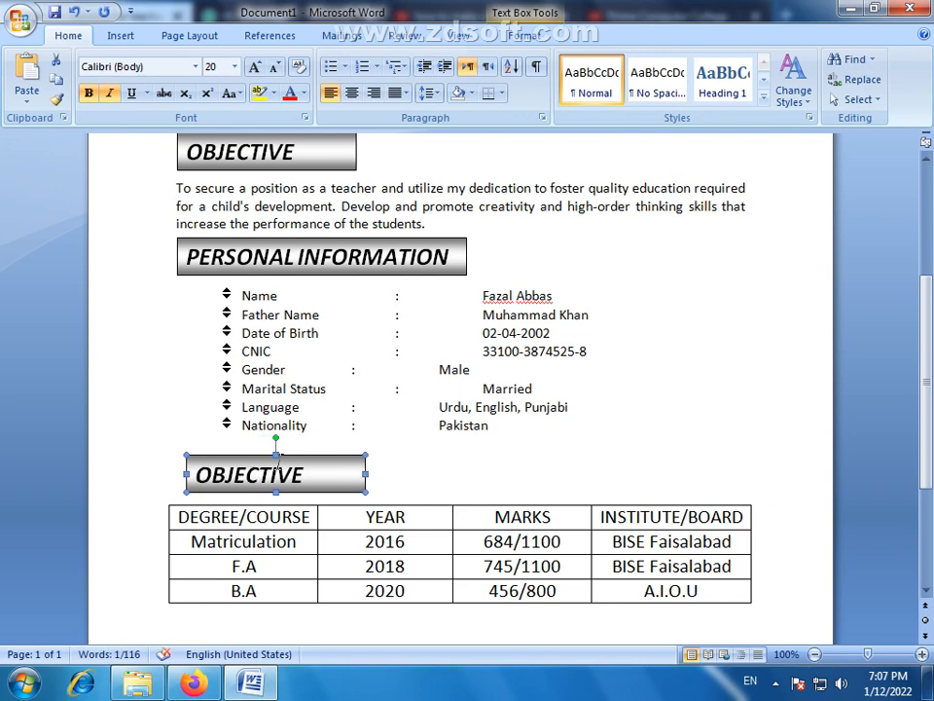
key(ctrl+Left)
key(ctrl+Left)
key(ctrl+Left)
key(ctrl+Left)
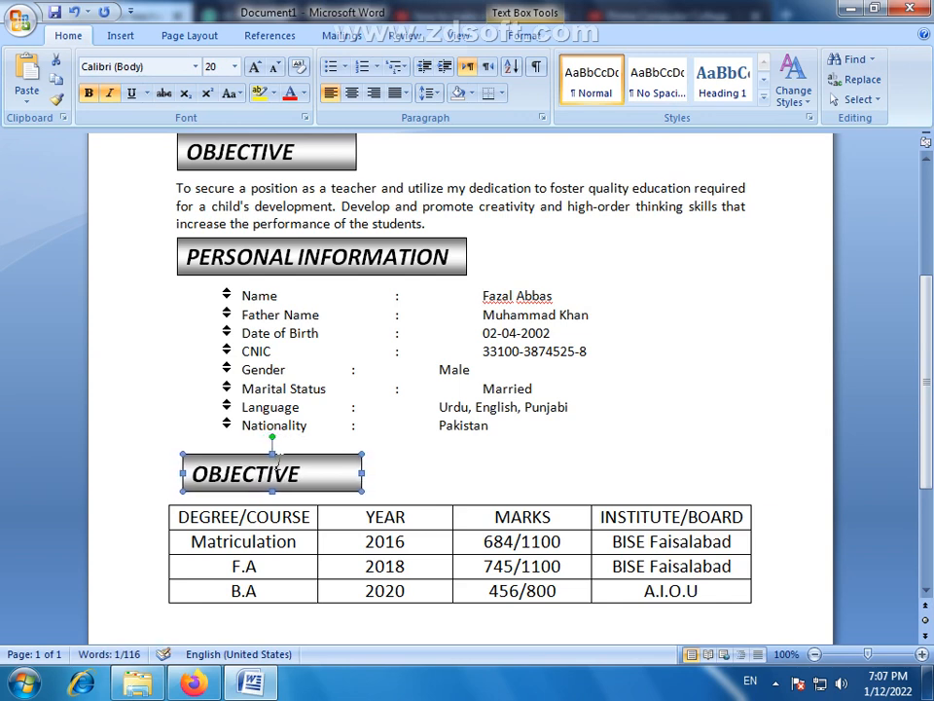
key(ctrl+Left)
key(ctrl+Left)
key(ctrl+Left)
scroll(377, 457, up, 1)
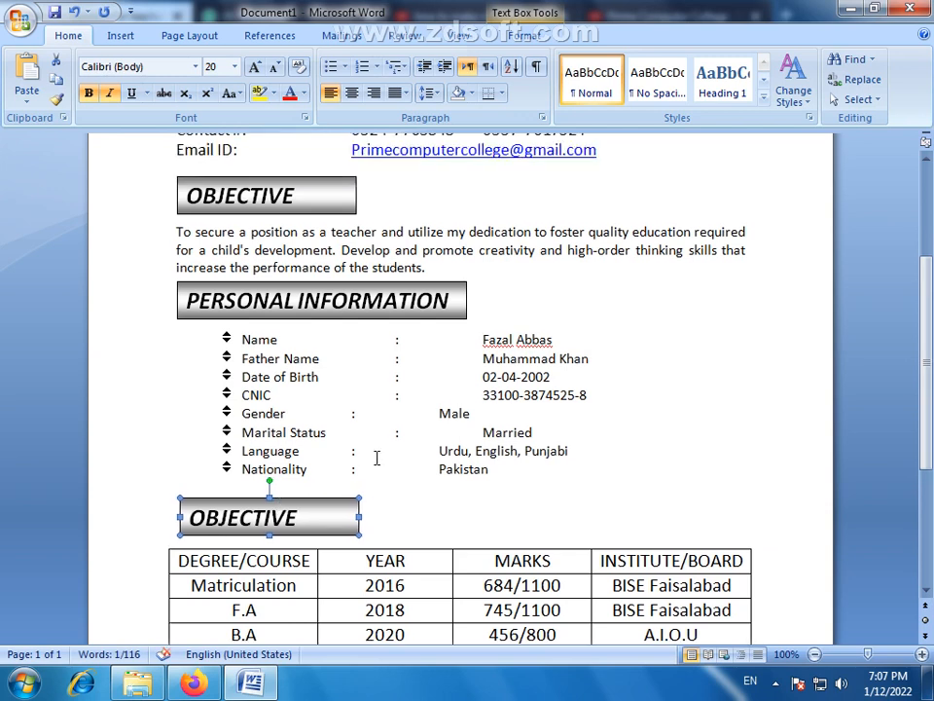
scroll(377, 457, down, 2)
key(ctrl+Left)
key(ctrl+Left)
key(ctrl+Left)
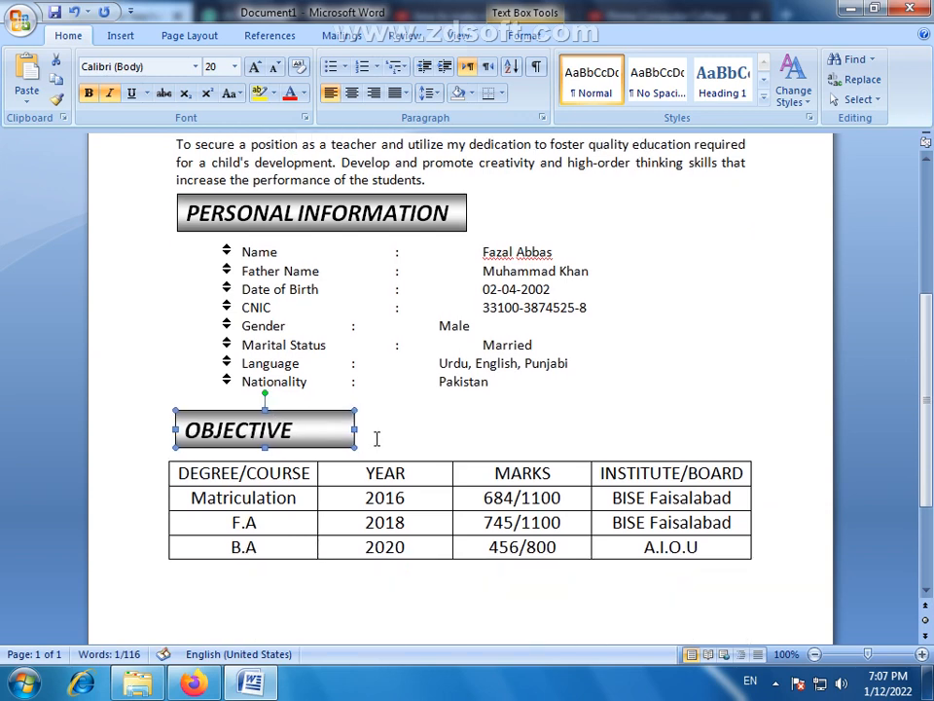
key(ctrl+Left)
key(ctrl+Left)
key(ctrl+Left)
key(ctrl+Left)
key(ctrl+Left)
key(ctrl+Left)
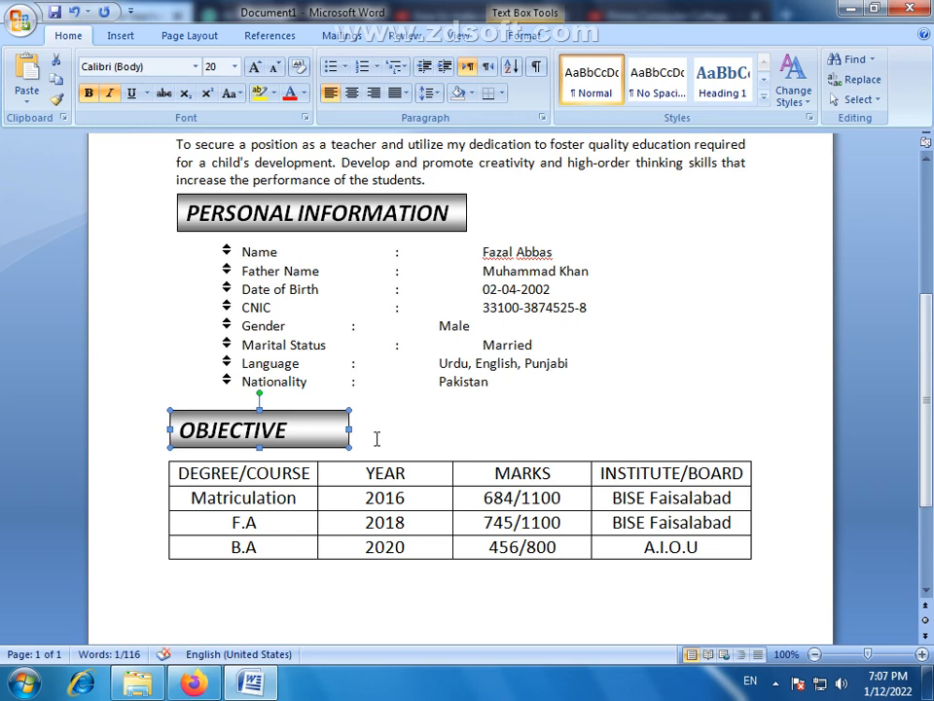
click(386, 415)
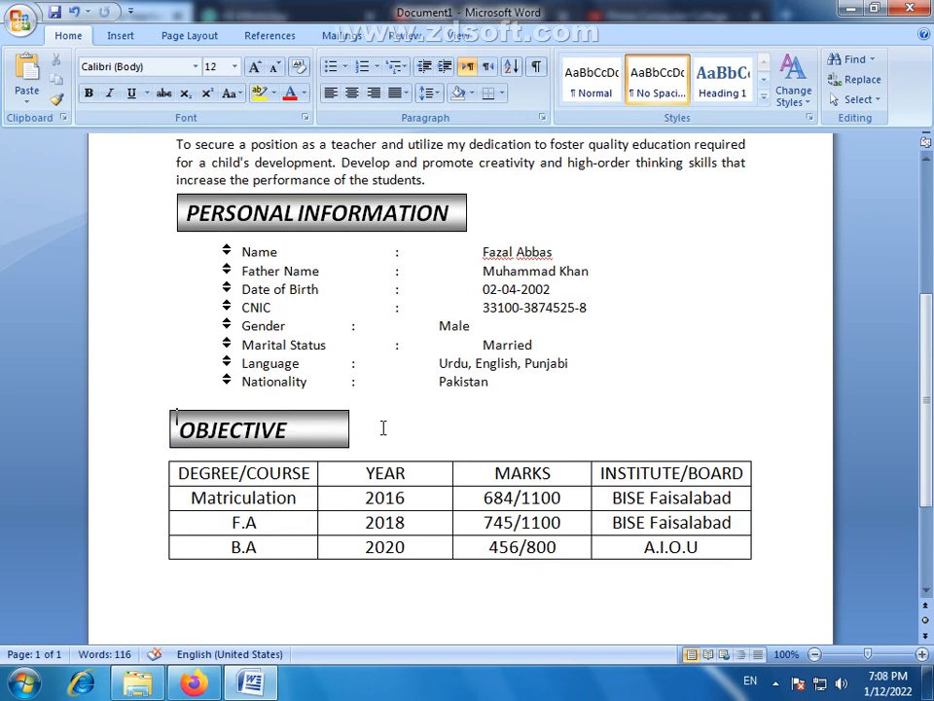
- Add a tab before the colons in the Gender, Language and Nationality rows to align them with the other personal details
scroll(382, 425, down, 1)
click(349, 282)
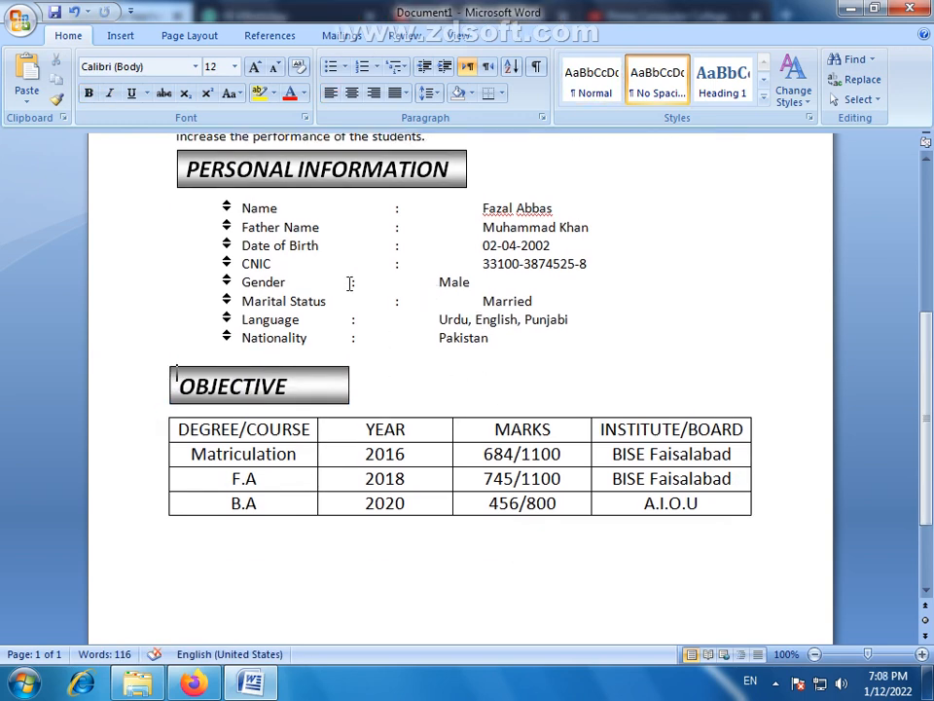
key(Tab)
click(346, 320)
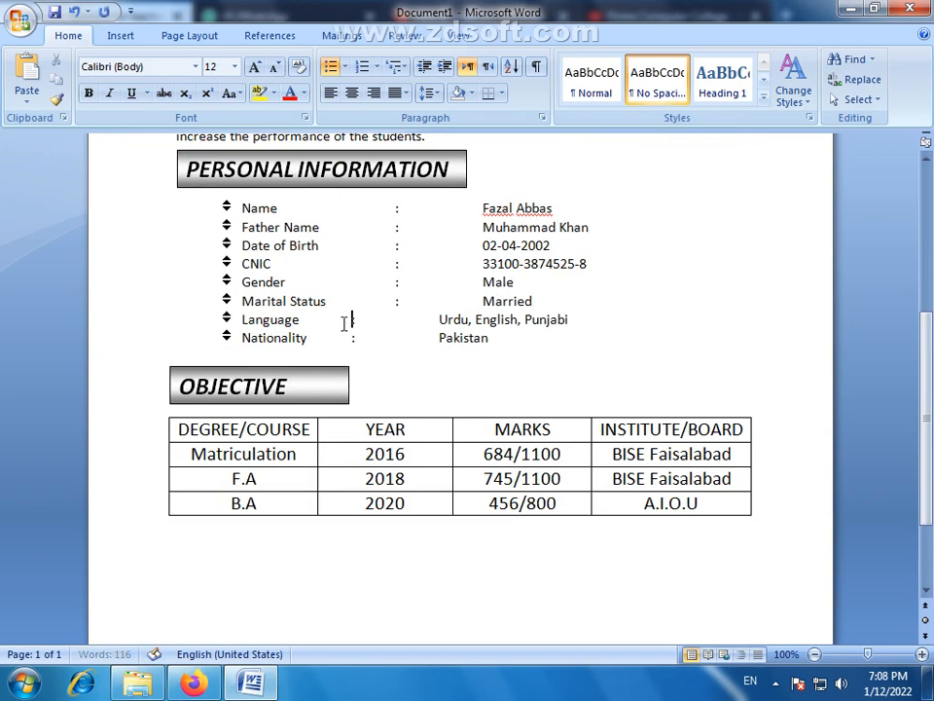
key(Tab)
click(333, 340)
key(Tab)
scroll(452, 340, up, 2)
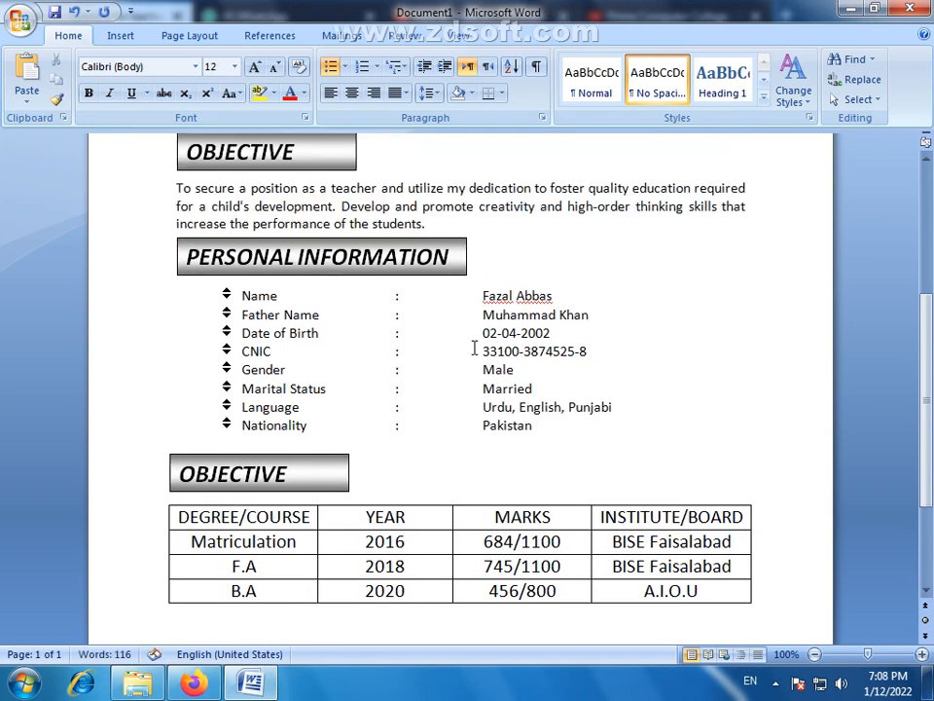
- Make the qualifications table's header row bold and italic with medium grey shading
scroll(453, 326, down, 1)
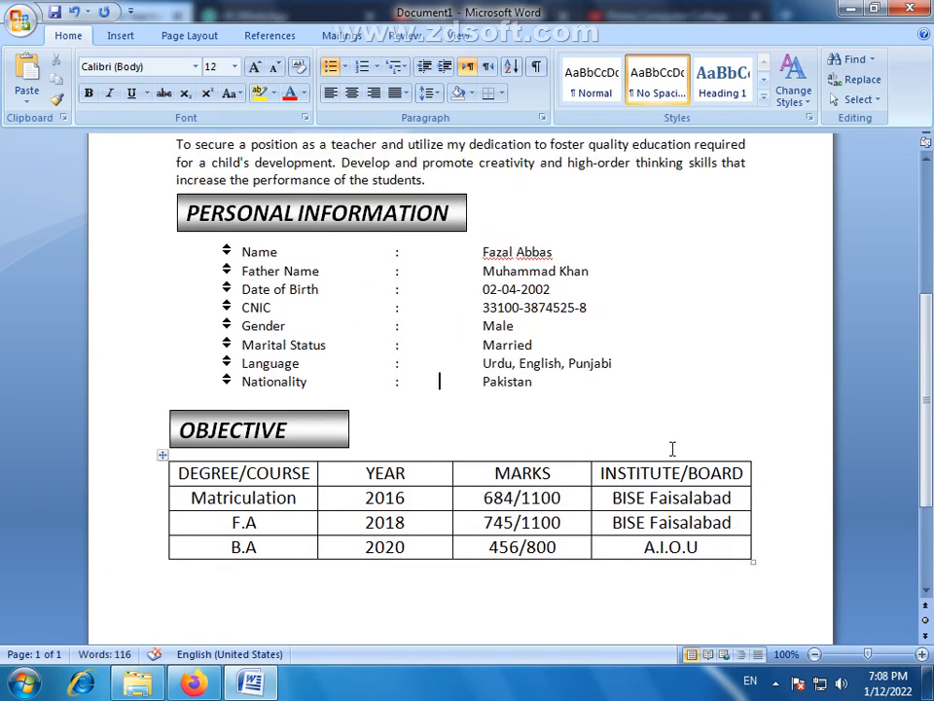
drag(744, 474, 184, 473)
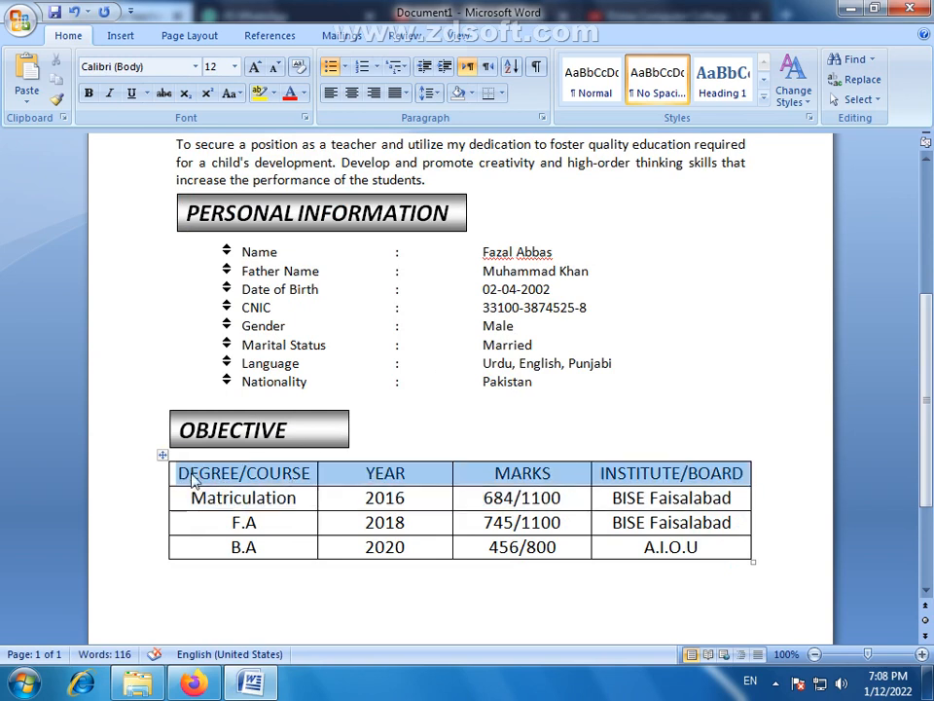
click(109, 92)
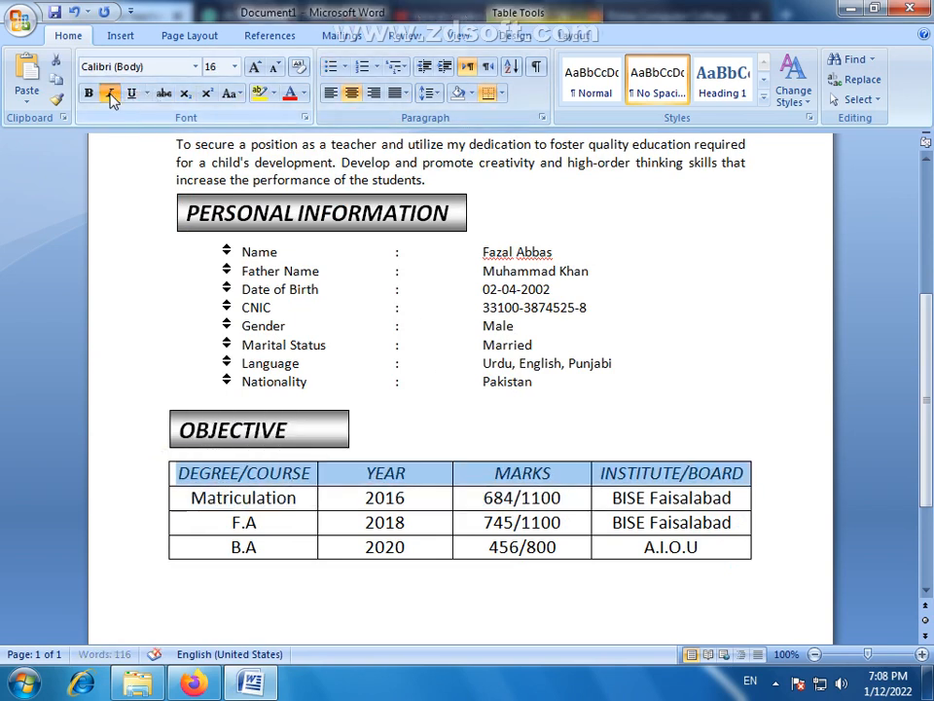
click(472, 93)
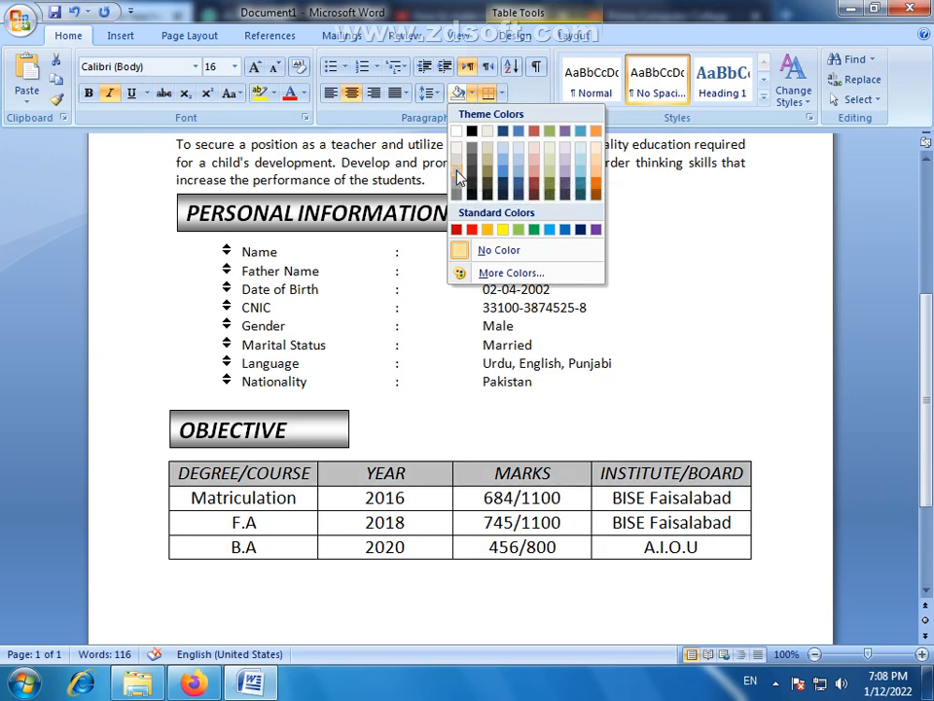
click(459, 170)
click(89, 93)
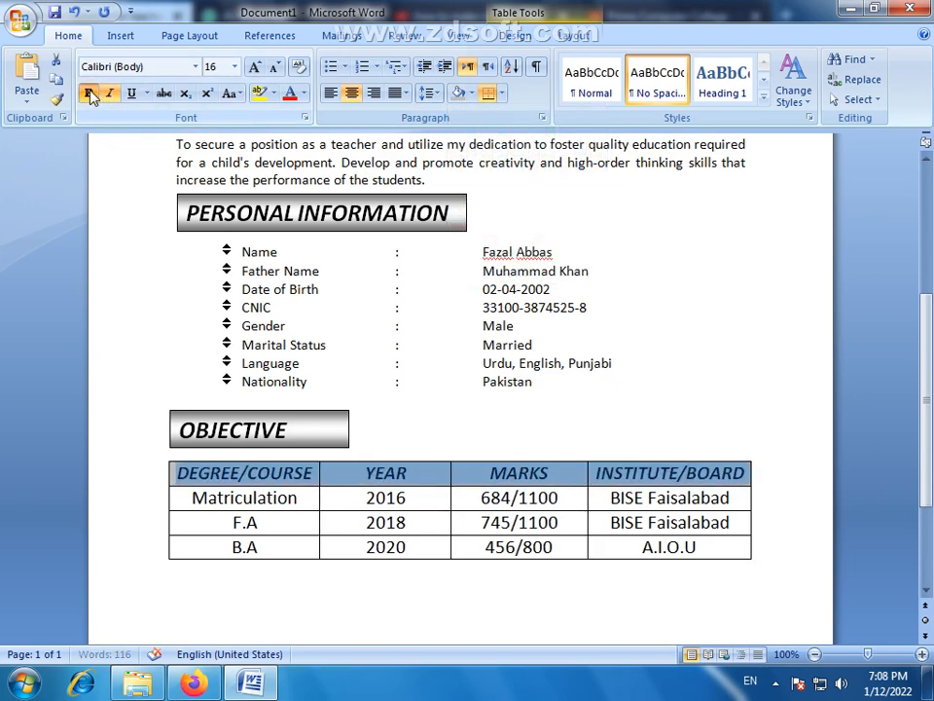
click(750, 497)
scroll(603, 448, down, 3)
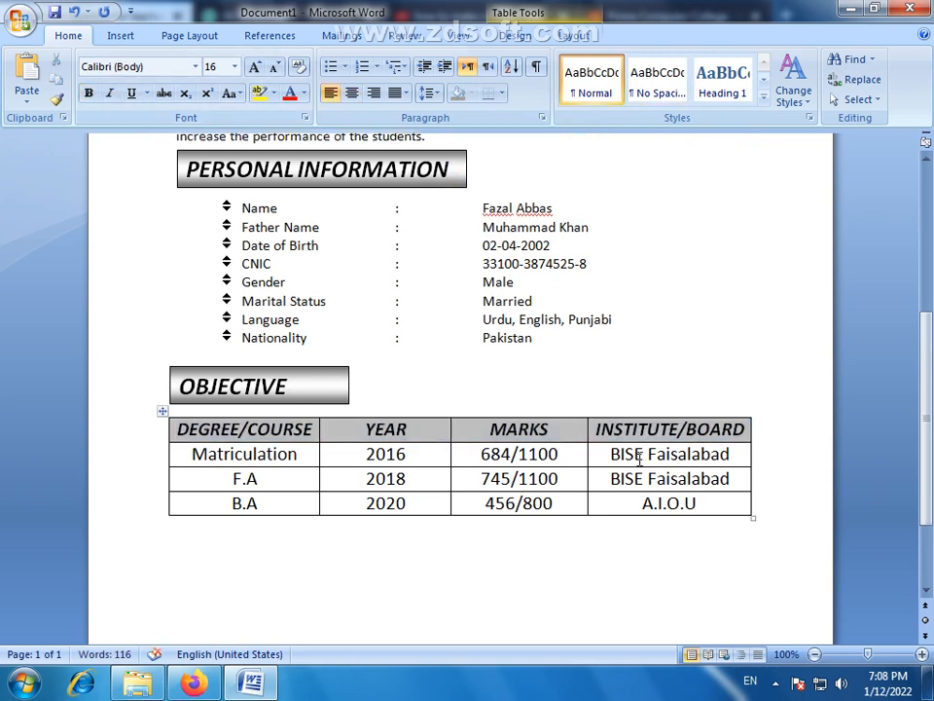
- Enter the hobbies line "Cricket, Reading Books" a short distance below the qualifications table
click(187, 479)
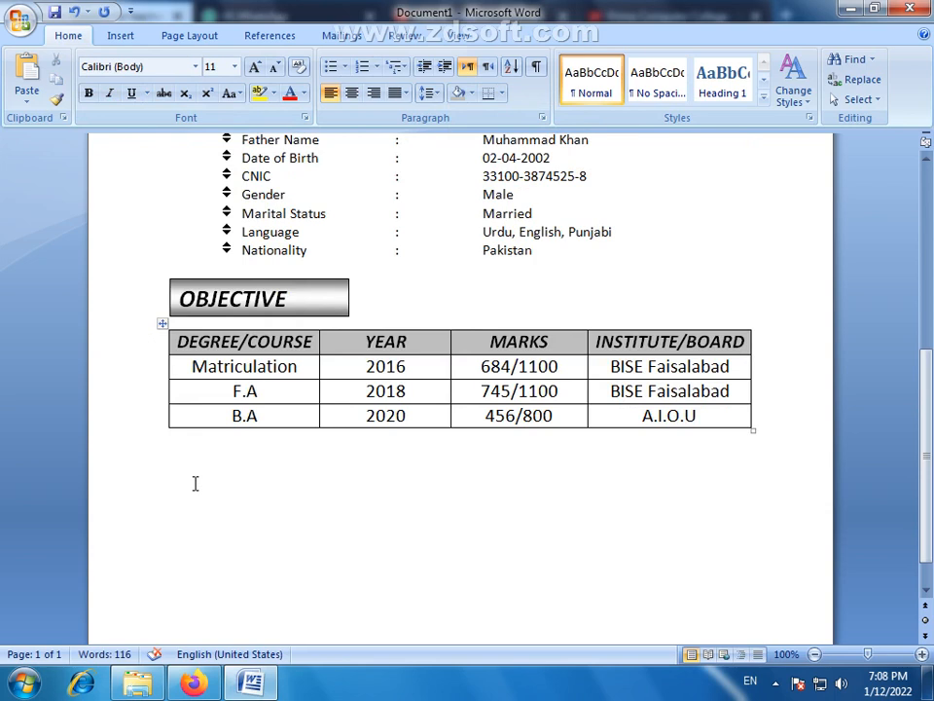
key(Return)
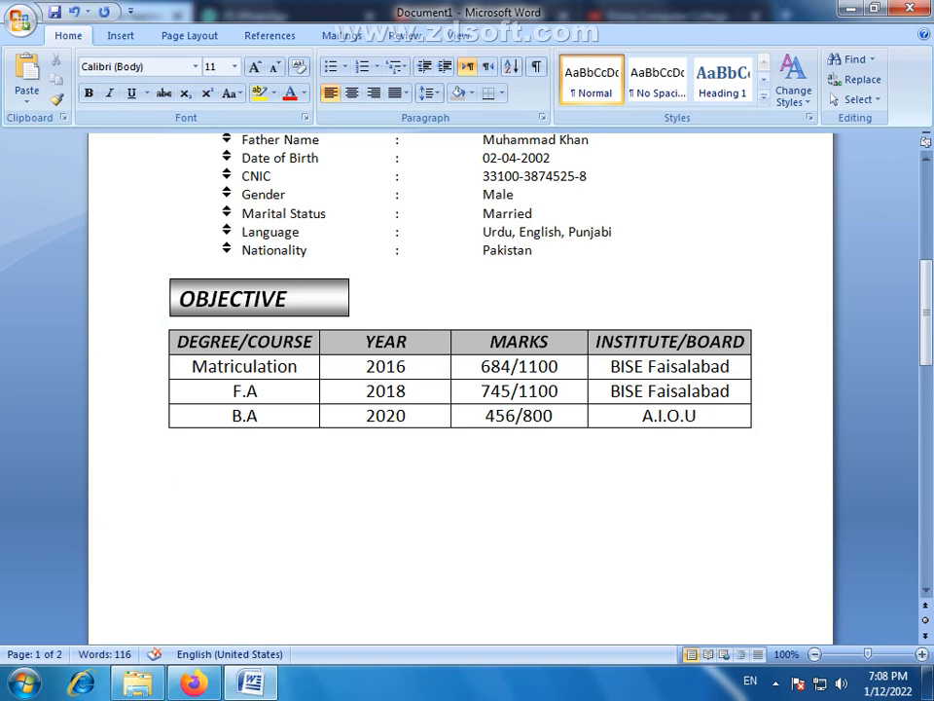
text(c)
text(ricket)
text( Bo)
key(BackSpace)
key(BackSpace)
text(Re)
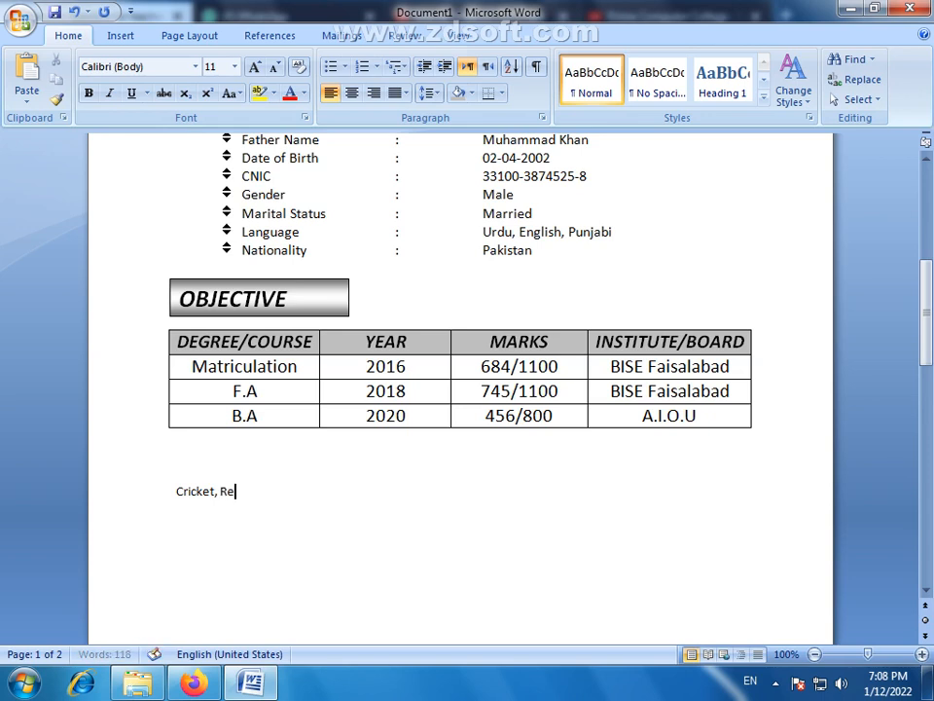
text(adii)
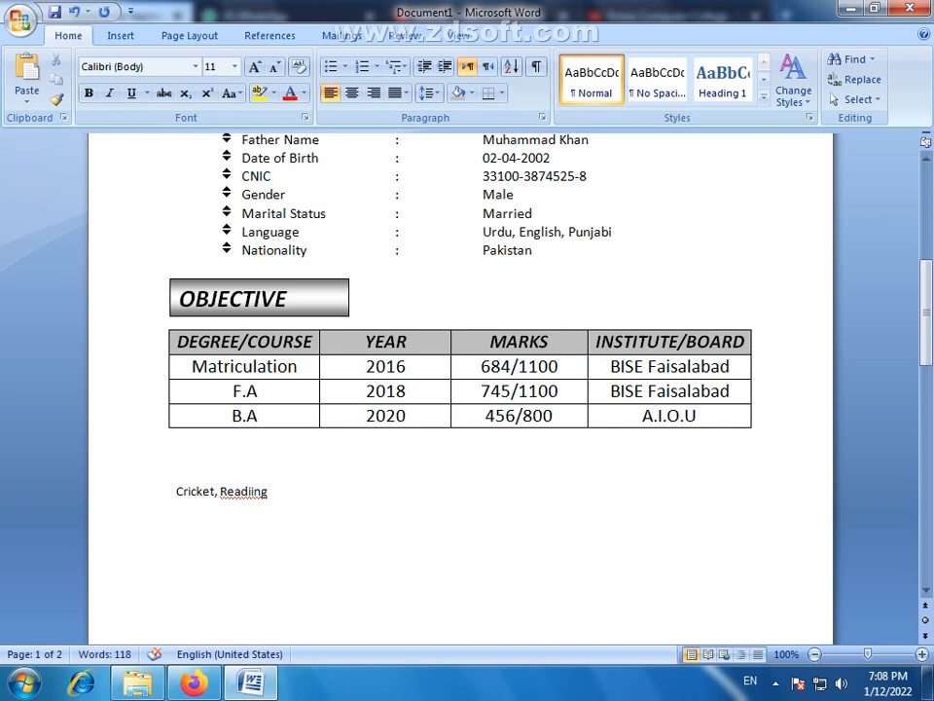
text(NG)
key(BackSpace)
key(BackSpace)
text(ng Boo)
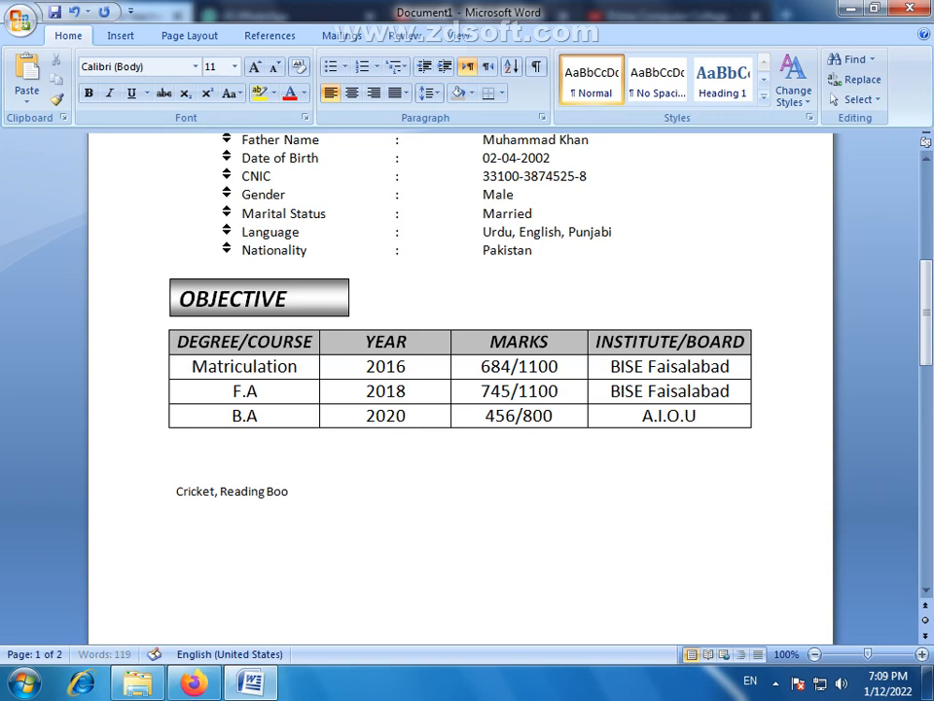
text(ks ,)
- Insert "Playing" before "Cricket", end the hobbies line with a full stop and leave blank lines beneath it
click(175, 492)
text(Pla)
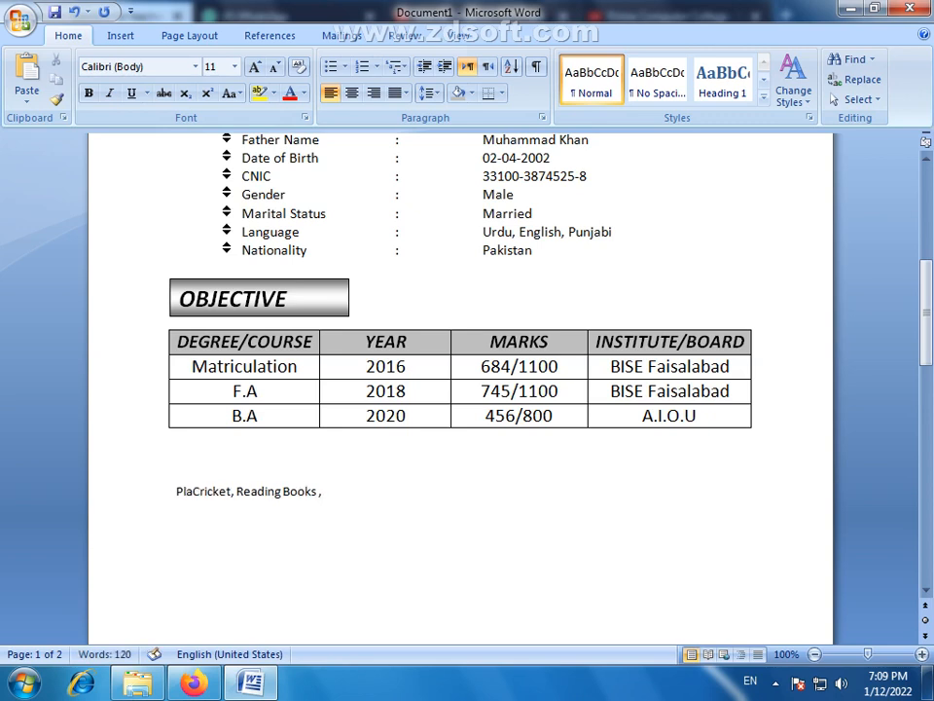
text(ying)
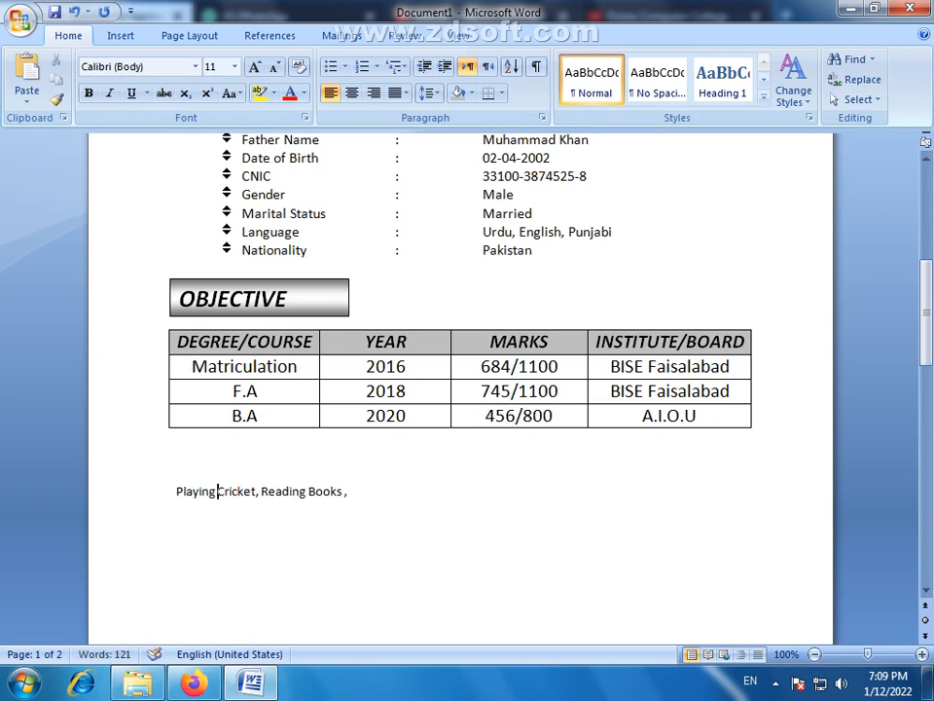
click(363, 490)
key(BackSpace)
key(BackSpace)
text(.)
key(Return)
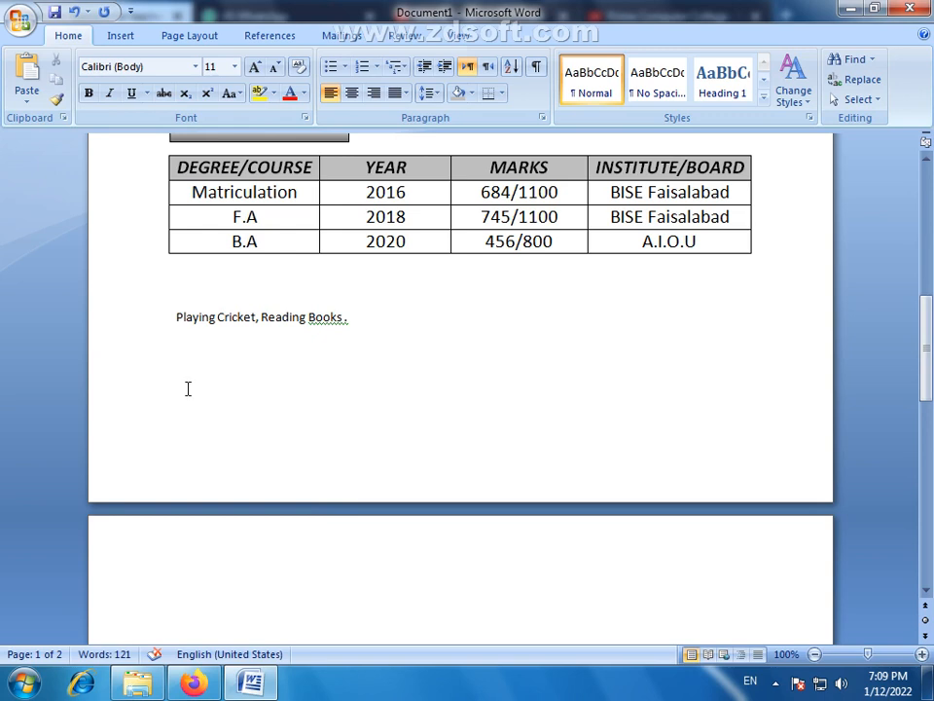
key(Return)
- Accept the grammar suggestion "Books." in the hobbies line and ignore its sentence fragment flag once
click(319, 379)
right_click(326, 323)
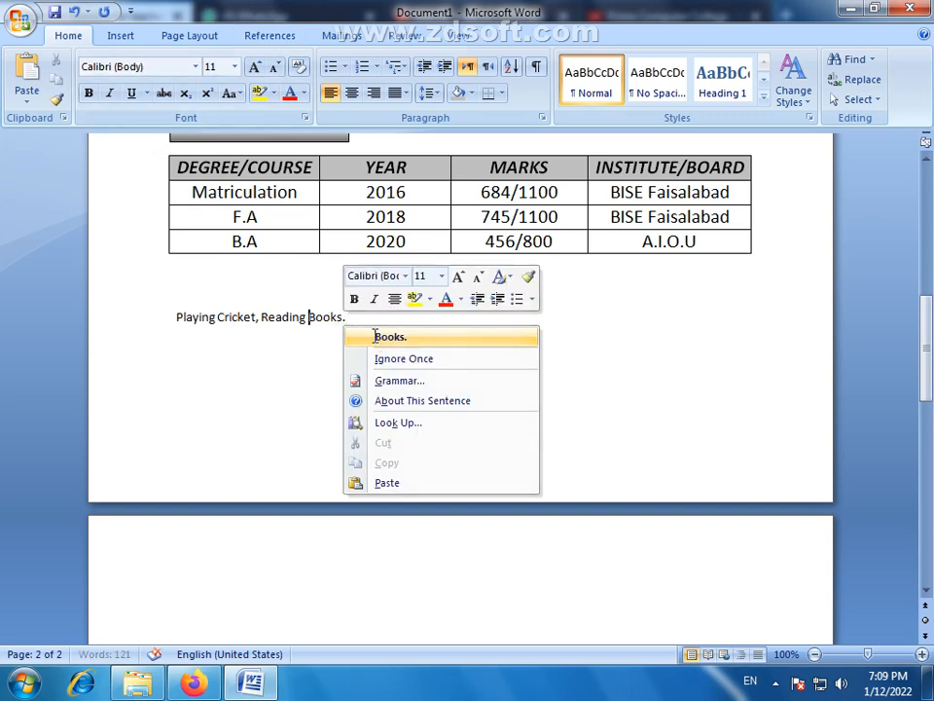
click(385, 334)
right_click(329, 326)
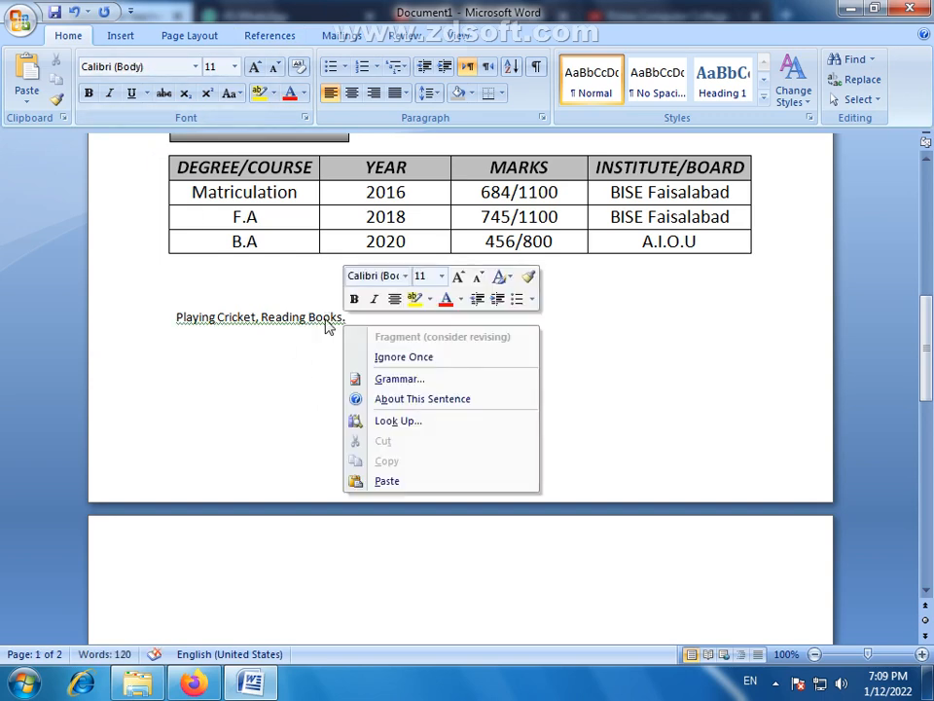
click(377, 357)
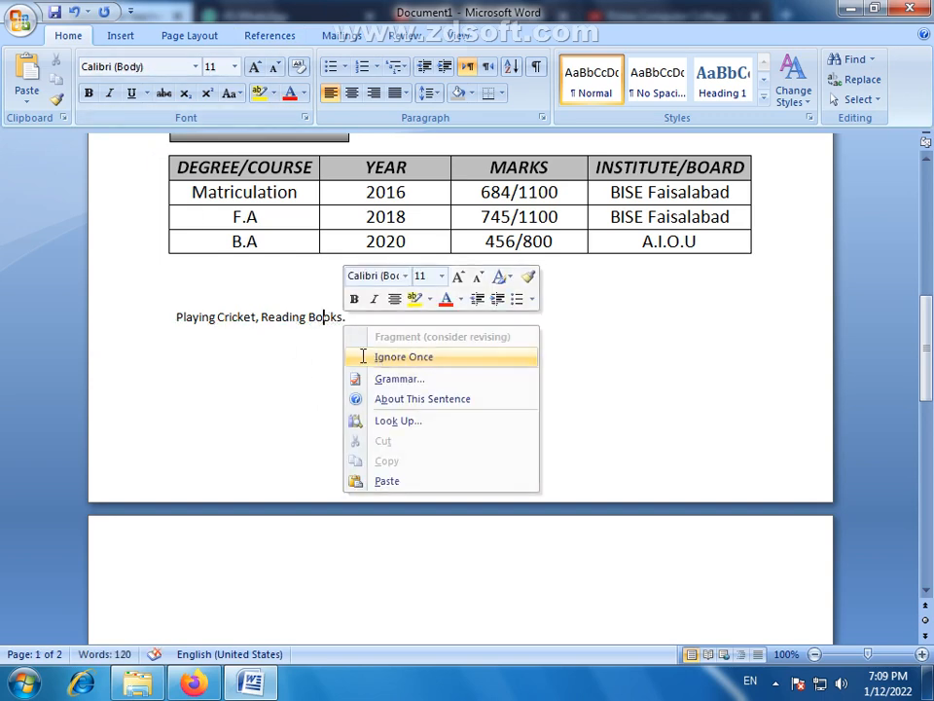
- Change the document's paper size to a slightly narrower and taller format
click(195, 39)
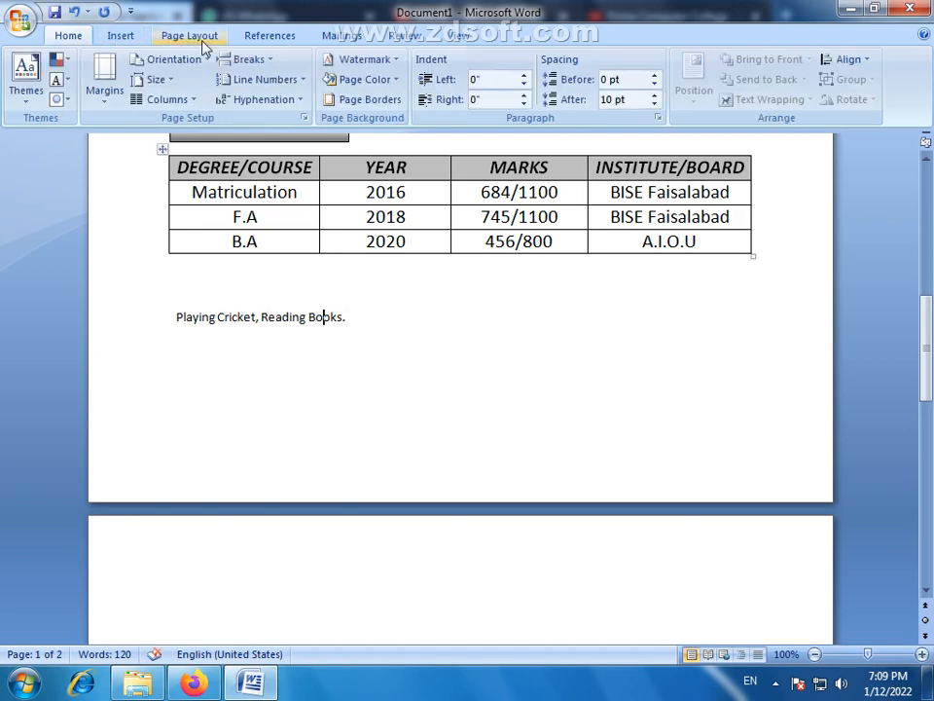
click(152, 79)
click(184, 107)
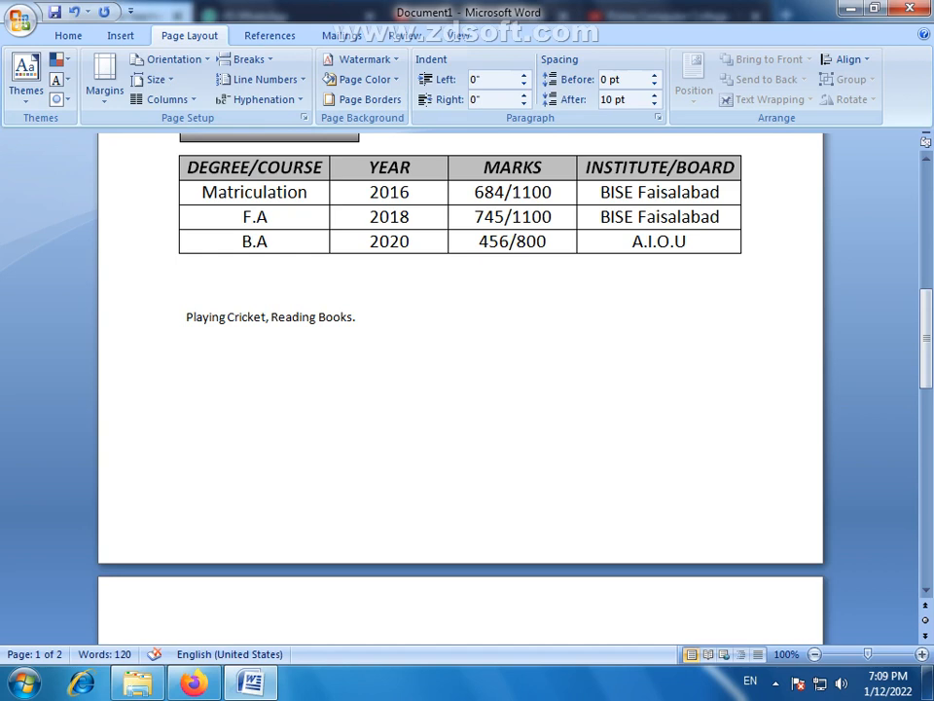
- Begin a new line with "1 Ye" a few blank lines below the hobbies line
text(61 YEA)
key(BackSpace)
key(BackSpace)
text(e)
- Duplicate the OBJECTIVE heading box above the table and place the copy between the table and the hobbies line
scroll(285, 246, up, 2)
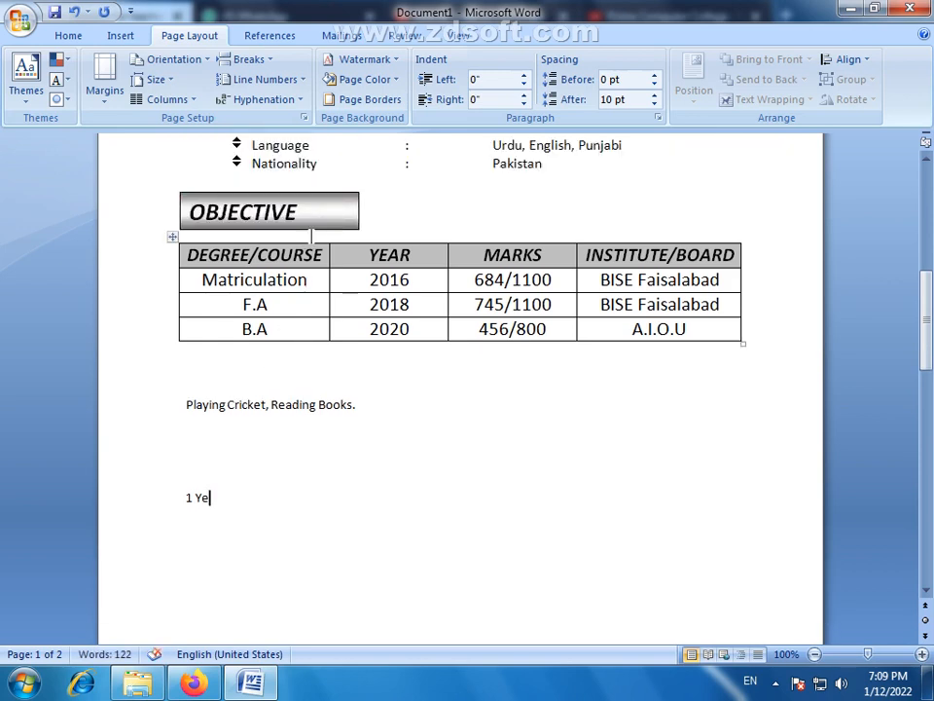
click(310, 226)
drag(310, 227, 313, 394)
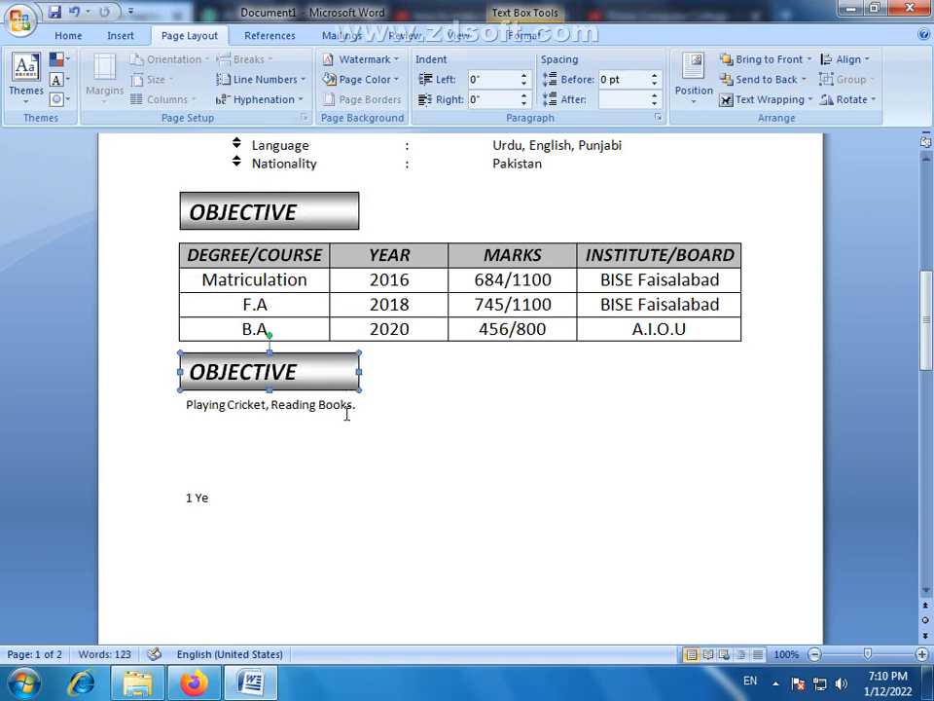
- Add a blank line above the hobbies line and nudge the copied OBJECTIVE heading box down into the gap
click(186, 407)
key(Return)
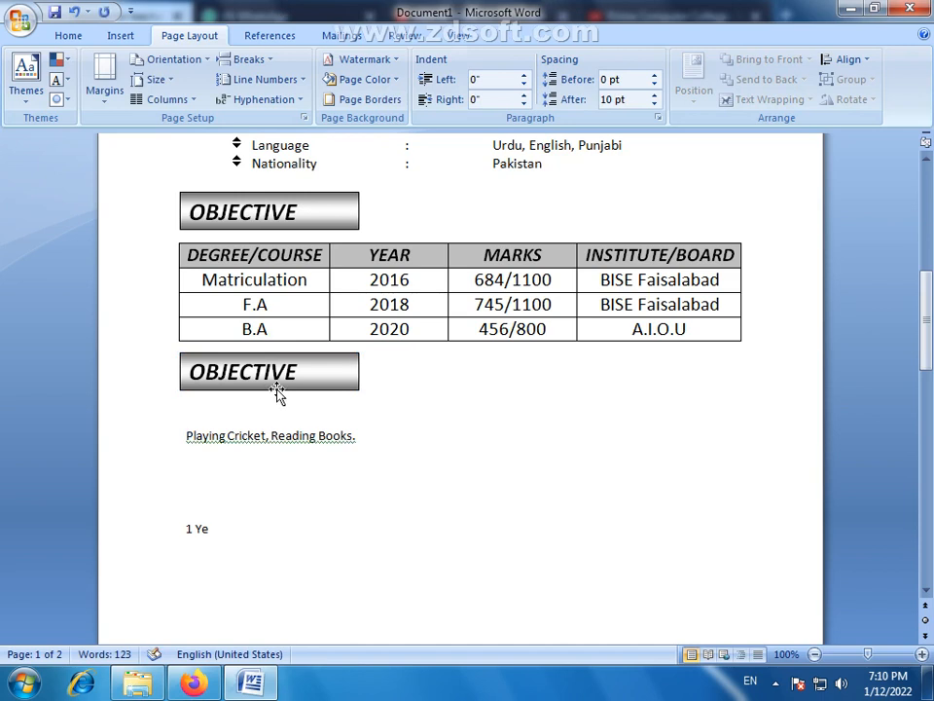
click(278, 390)
key(Down)
key(Down)
key(Down)
key(Down)
key(Down)
key(Down)
key(Down)
key(Down)
key(Down)
key(Down)
key(Down)
key(Down)
key(Down)
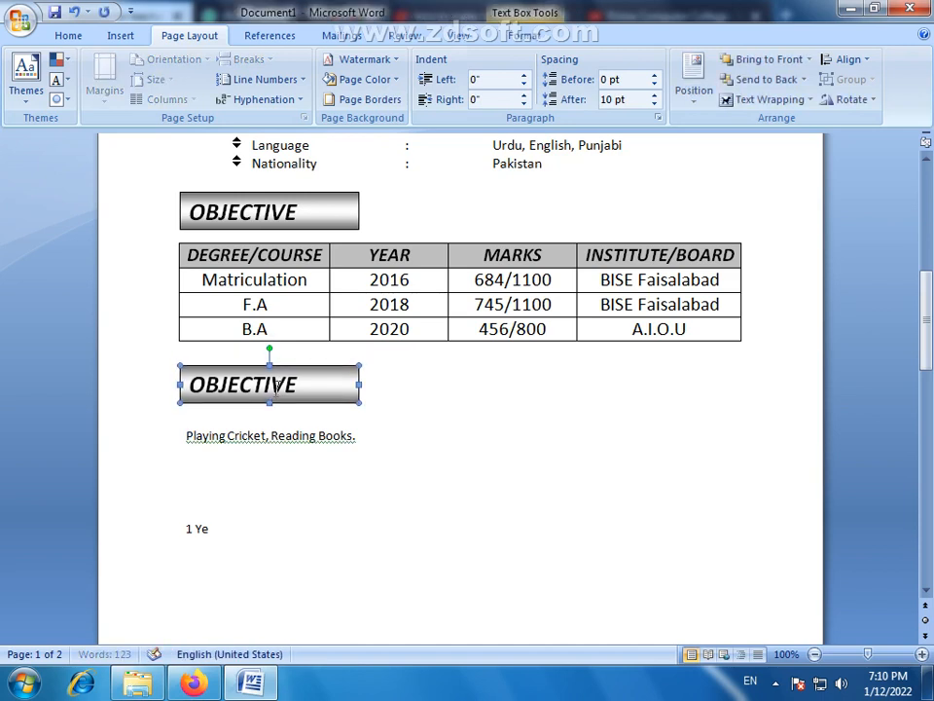
- Nudge the copied OBJECTIVE heading box down to just above the hobbies line and change its text to "HOBBIES"
key(Down)
key(Down)
key(Down)
key(Down)
key(Down)
key(Down)
key(Down)
key(Down)
key(Down)
key(Down)
key(Down)
key(Down)
key(Down)
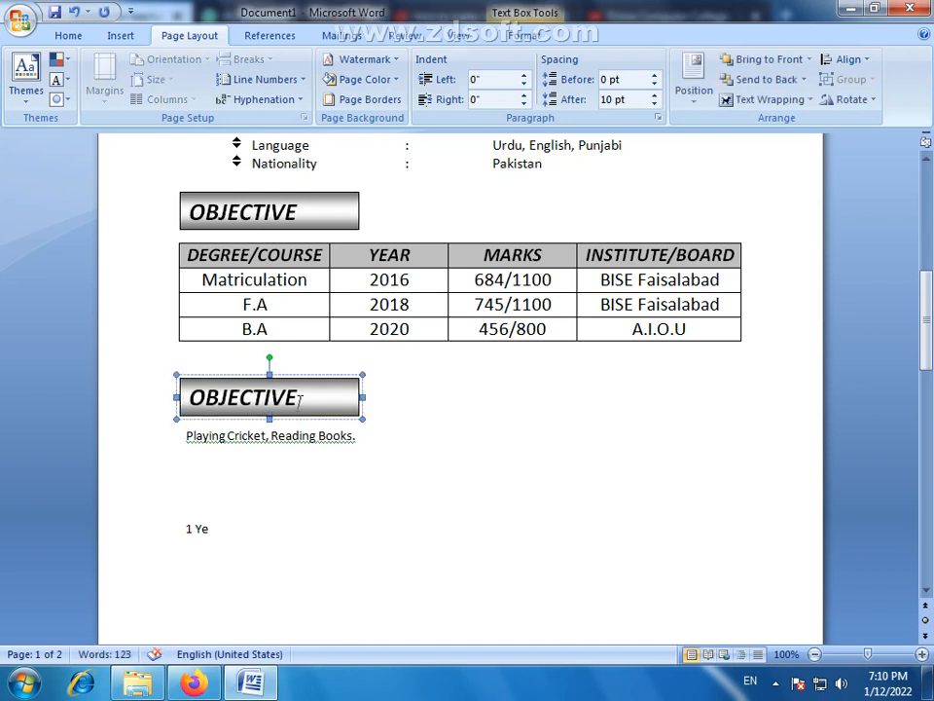
drag(300, 399, 194, 409)
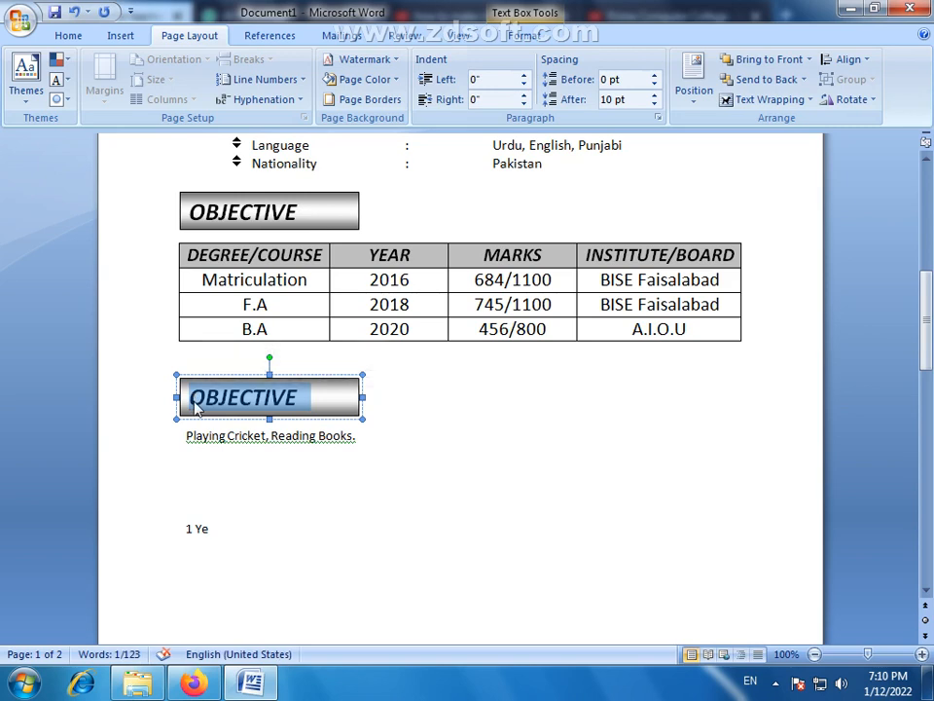
text(H)
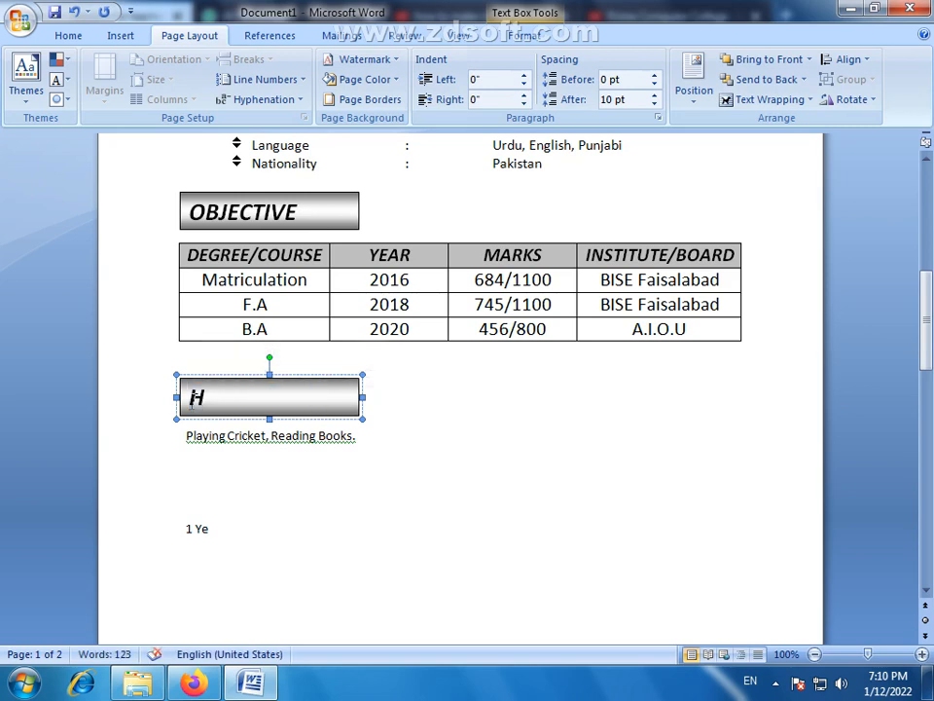
text(obbies)
key(BackSpace)
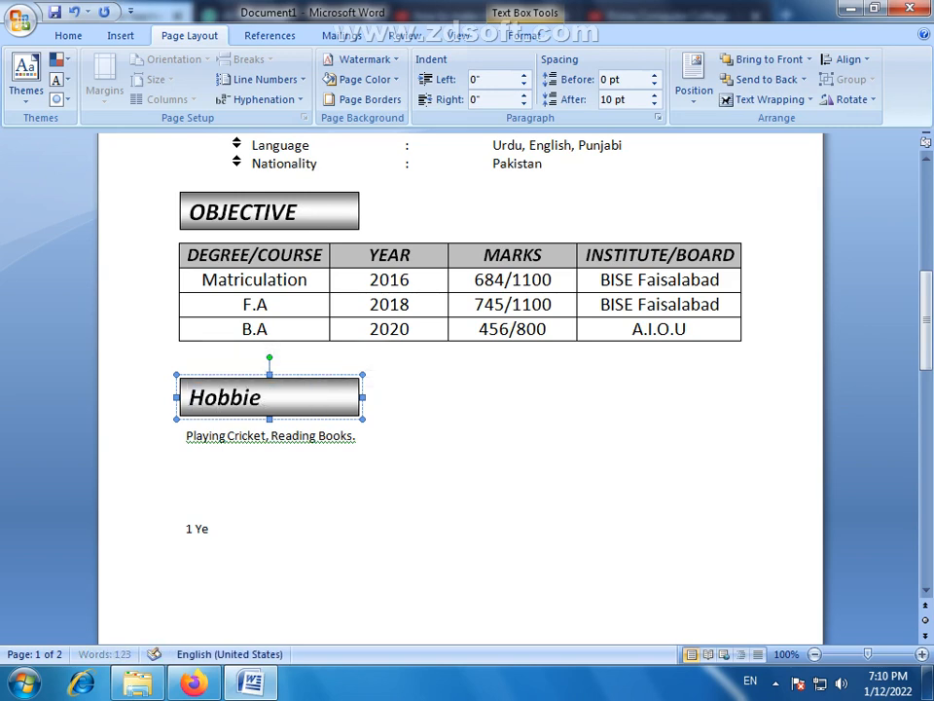
key(BackSpace)
key(BackSpace)
key(BackSpace)
key(BackSpace)
key(BackSpace)
text(OBBIES)
- Duplicate the HOBBIES heading box and place the copy between the hobbies line and the "1 Ye" line
click(221, 483)
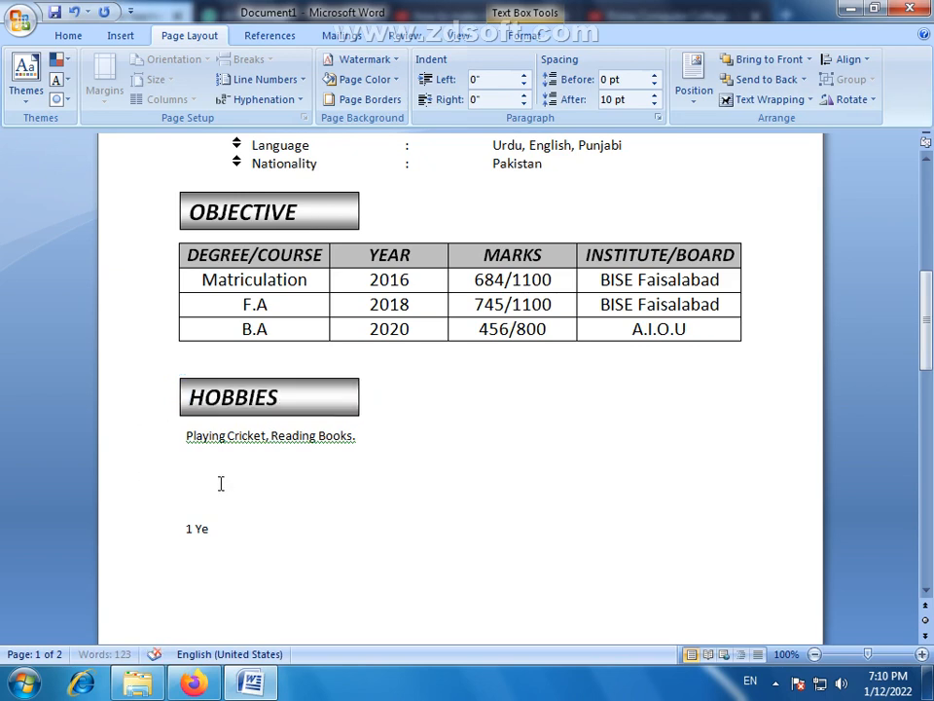
drag(313, 419, 309, 507)
click(230, 541)
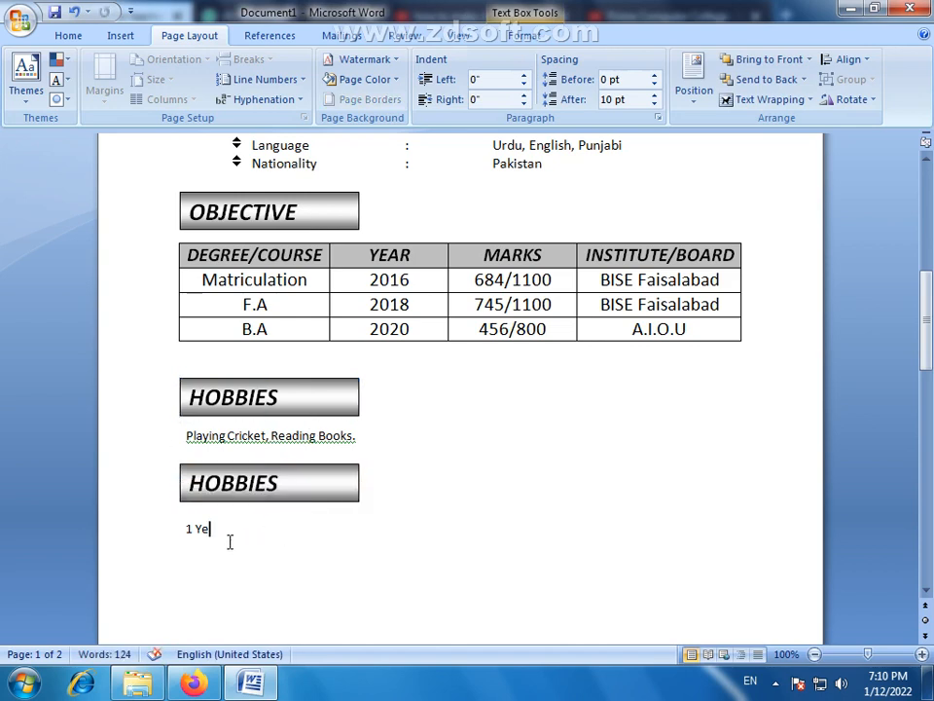
- Ignore the grammar flag on the hobbies line and replace its comma with a line break, putting "Reading Books." on its own line
right_click(255, 440)
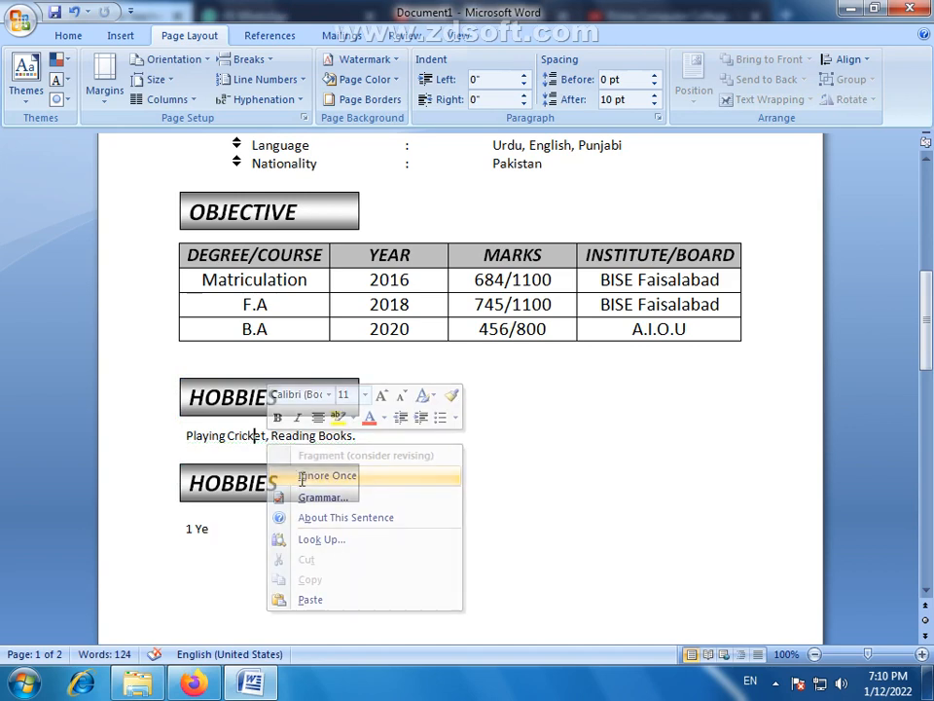
click(302, 476)
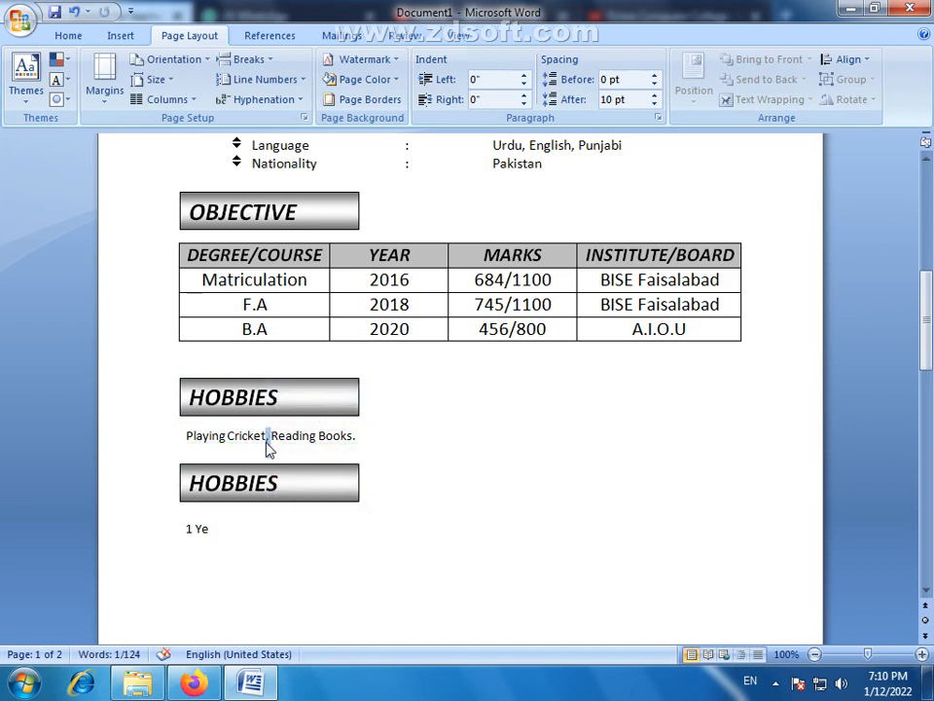
click(269, 440)
key(BackSpace)
key(Return)
- Apply the No Spacing style to the two hobby lines and increase their font size to 12
mouse_move(276, 454)
mouse_down()
mouse_move(215, 423)
mouse_move(280, 475)
mouse_up()
click(189, 437)
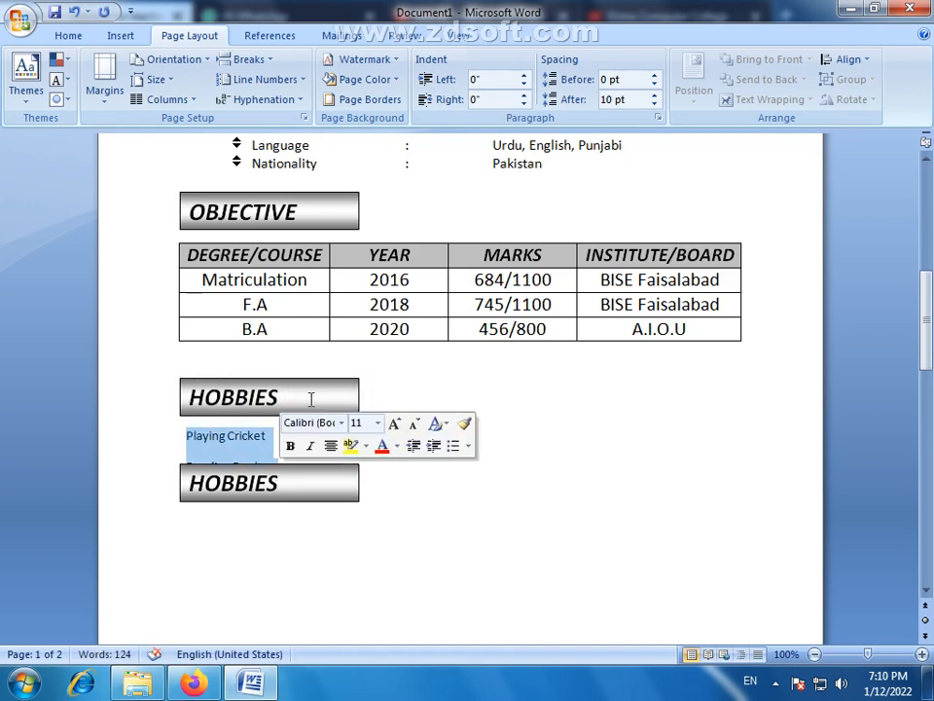
click(112, 39)
click(55, 39)
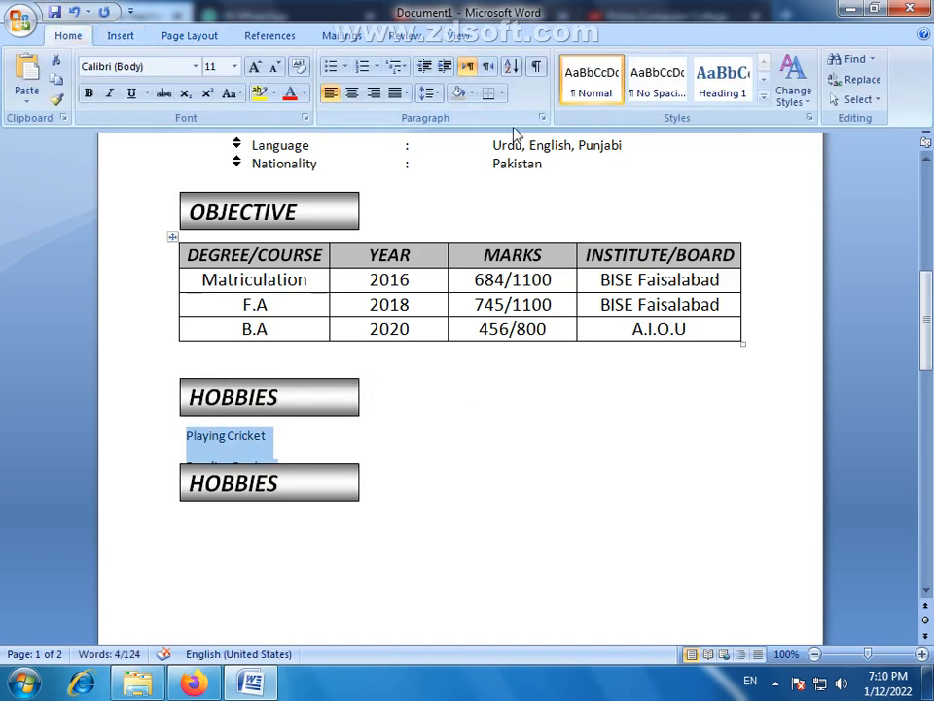
click(659, 87)
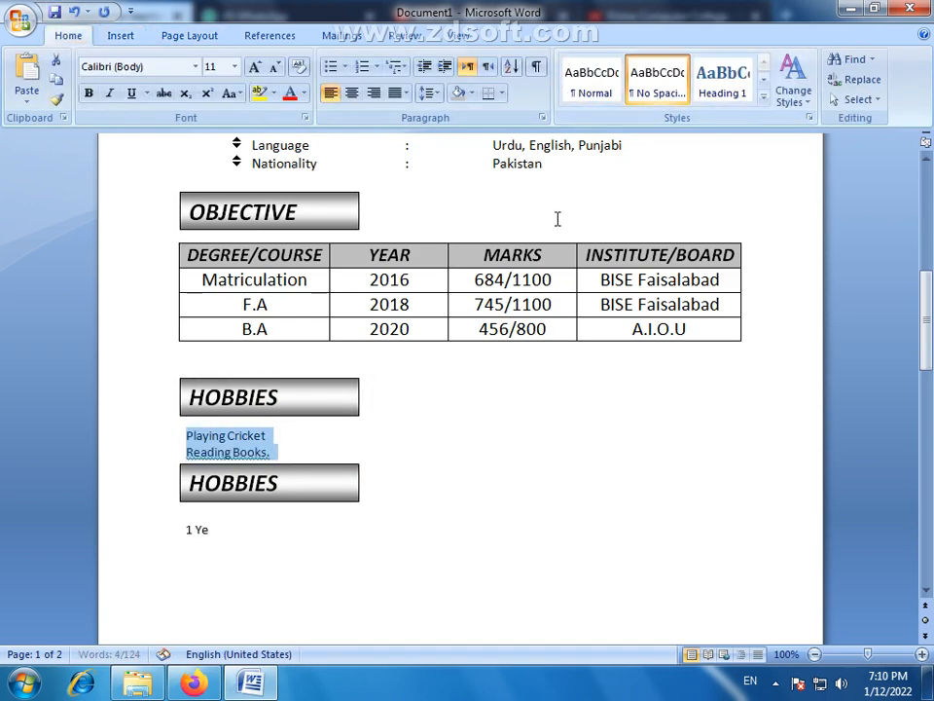
click(254, 67)
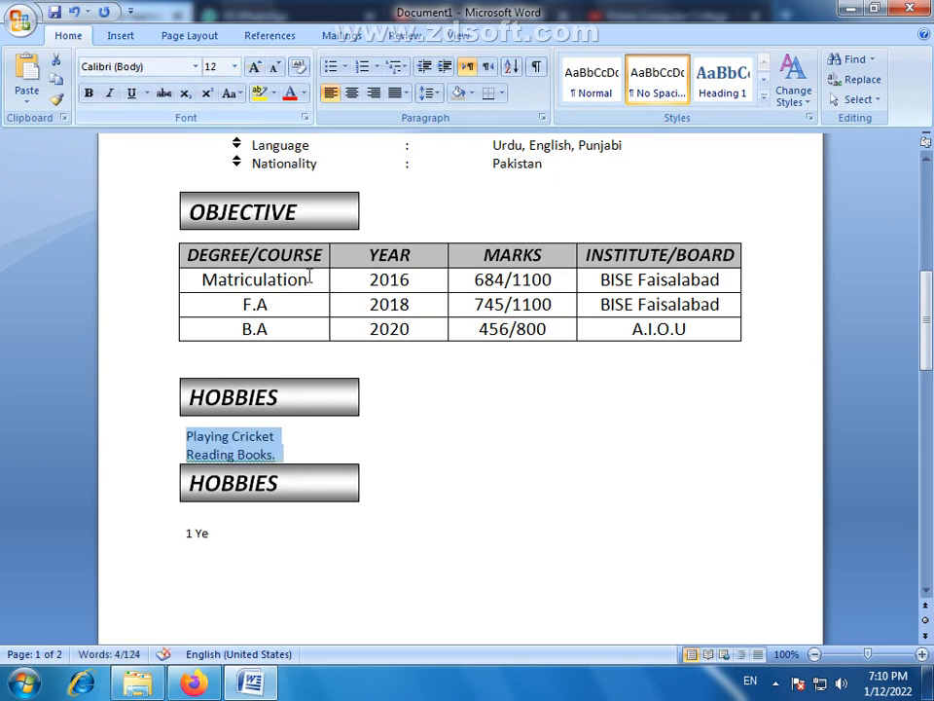
- Nudge the second HOBBIES heading box down to leave a gap below the "Reading Books." line
click(277, 502)
key(Down)
key(Down)
key(Down)
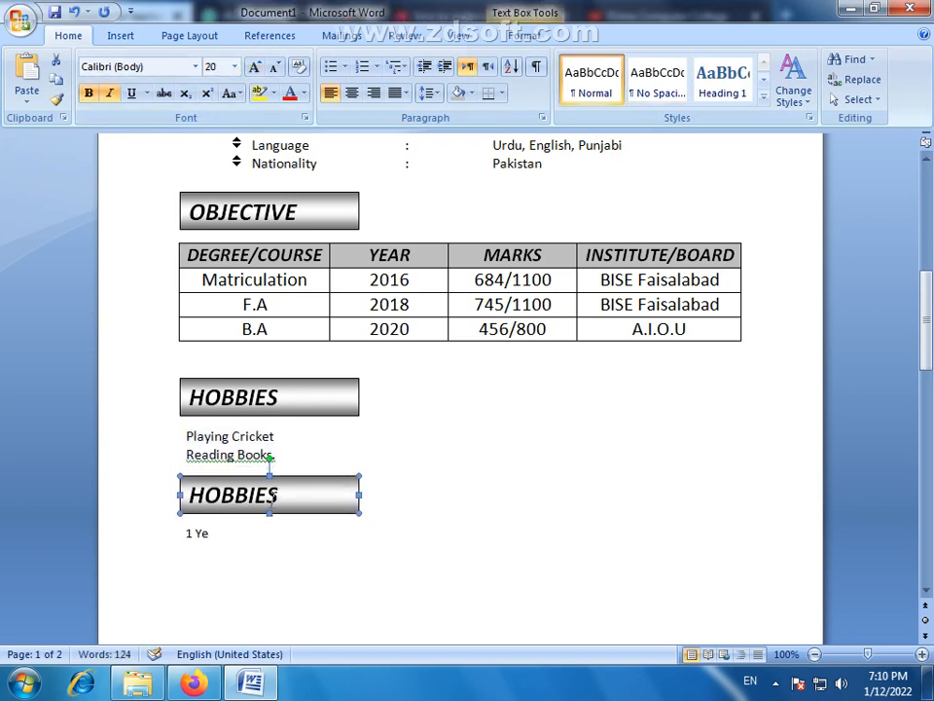
key(Up)
- Ignore the grammar flag on "Reading Books." and format both hobby lines as a list with the multicoloured four-pointed bullet
drag(290, 457, 156, 421)
click(233, 465)
right_click(253, 457)
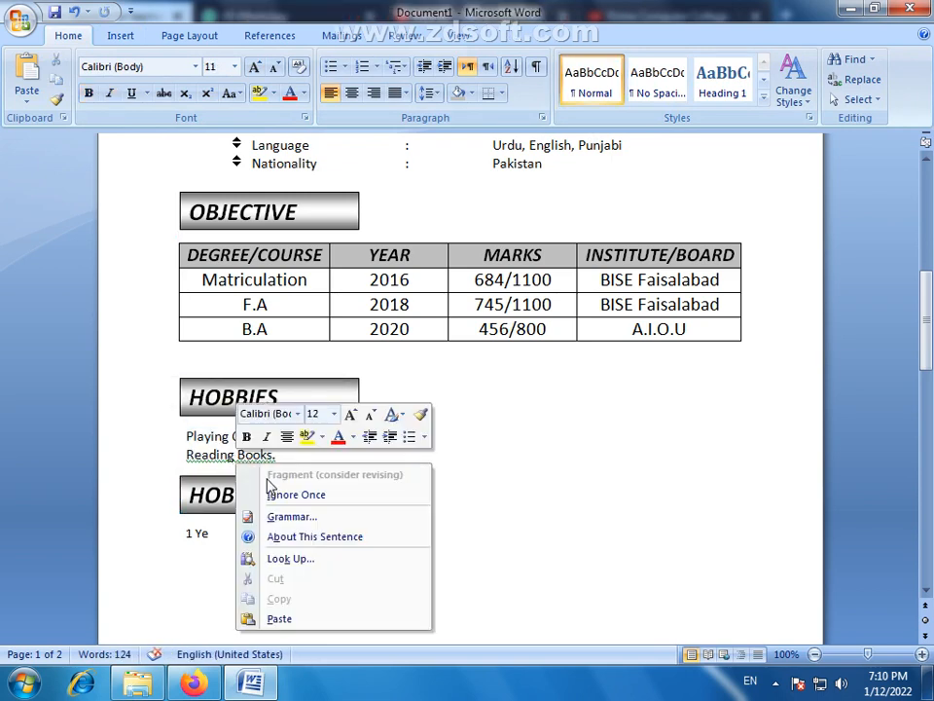
click(264, 493)
drag(294, 461, 188, 423)
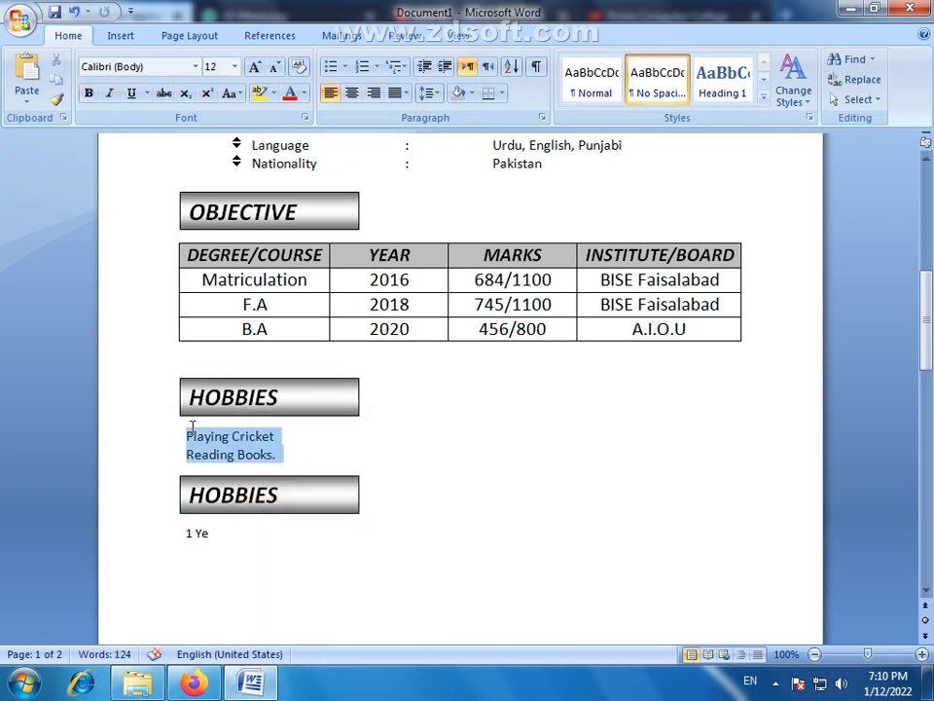
click(345, 68)
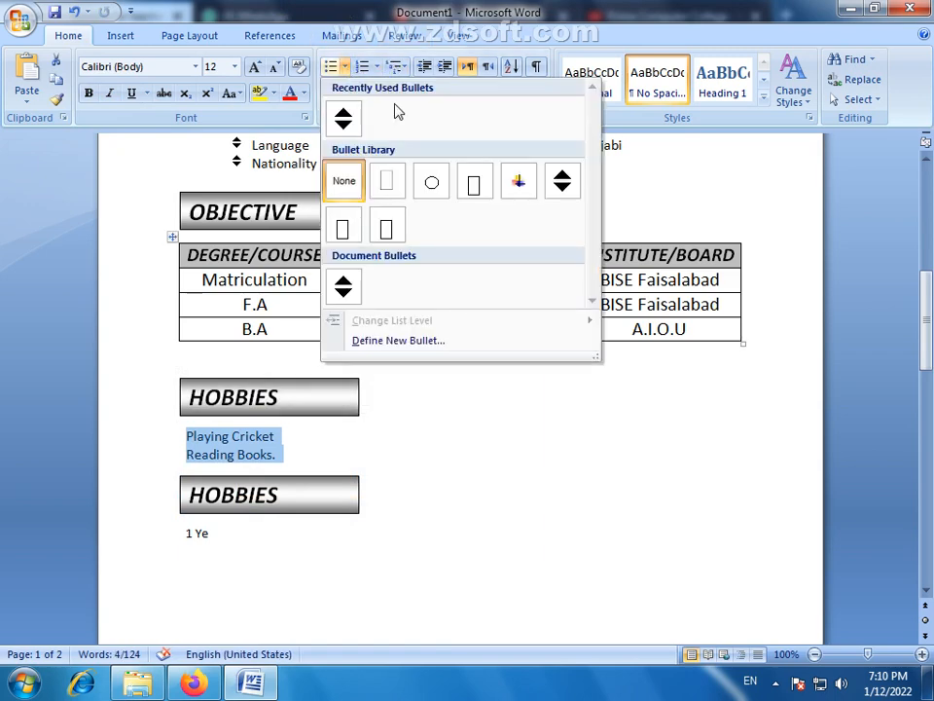
click(517, 185)
click(250, 557)
- Replace the text of the second HOBBIES heading box with "EXPERIENCE"
scroll(389, 477, up, 2)
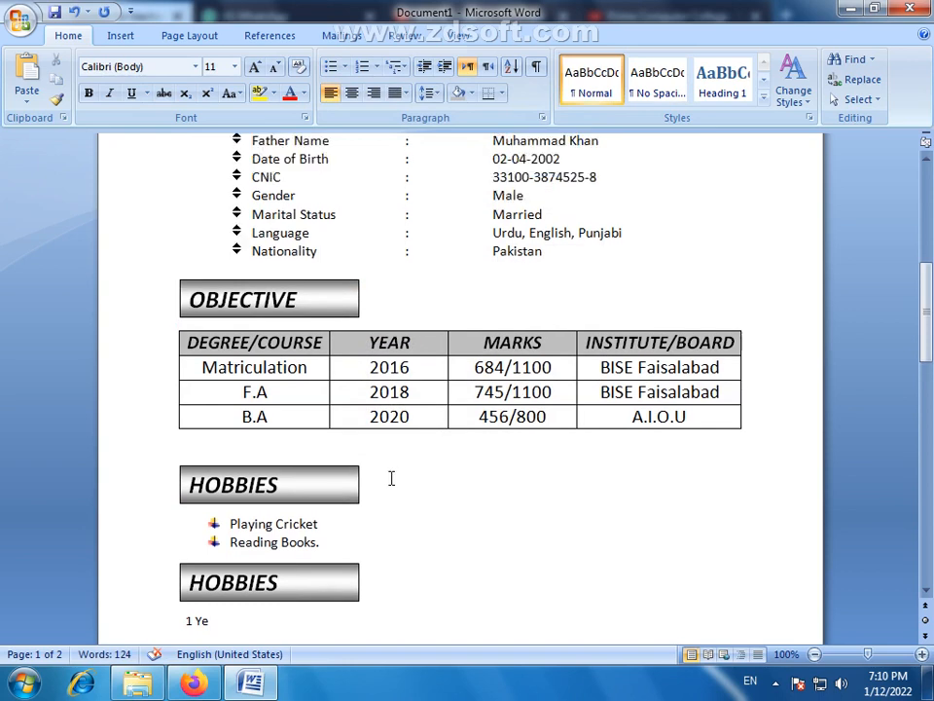
scroll(391, 481, down, 6)
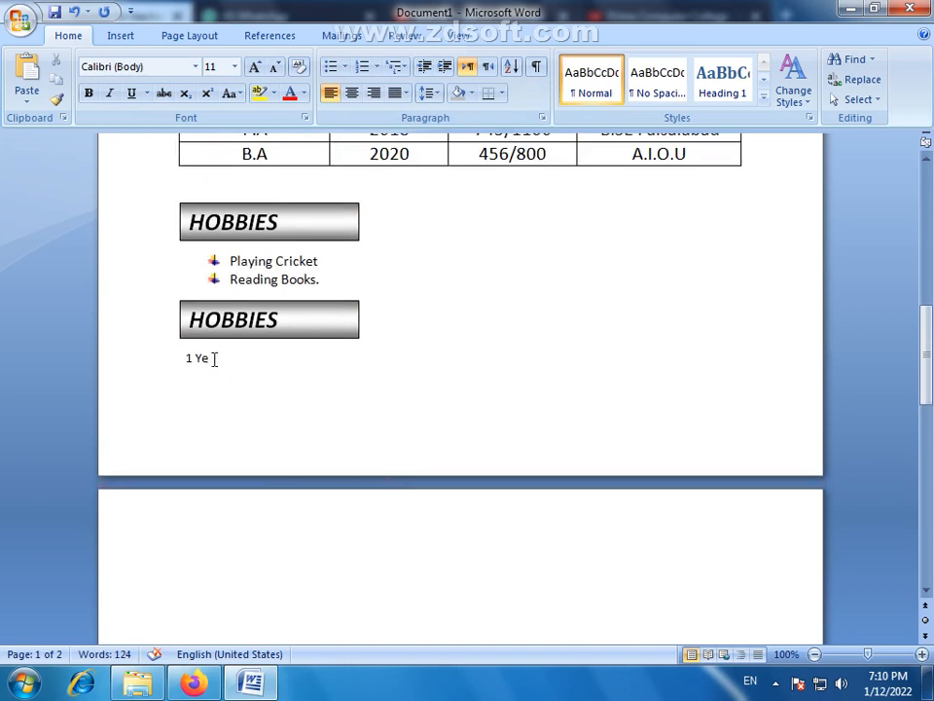
drag(280, 316, 175, 336)
text(e)
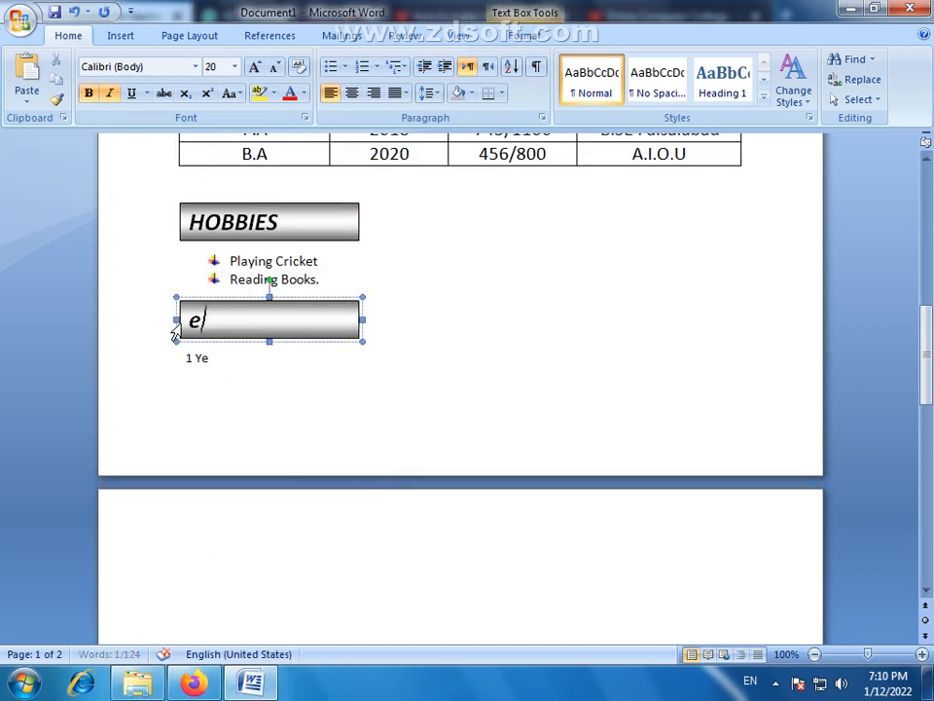
key(BackSpace)
text(EXPERI)
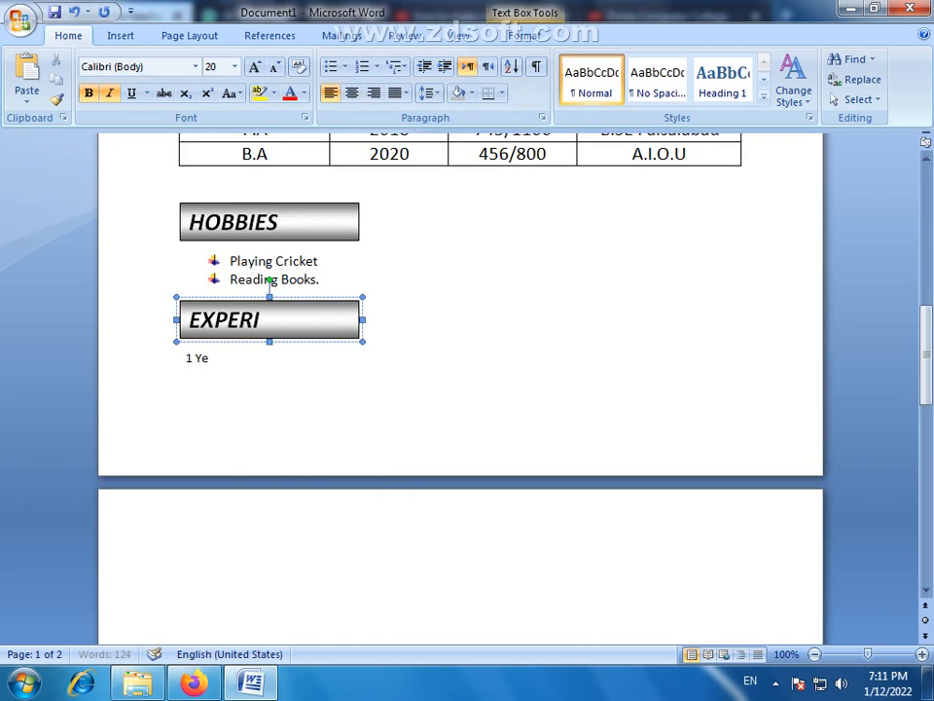
text(ENCE)
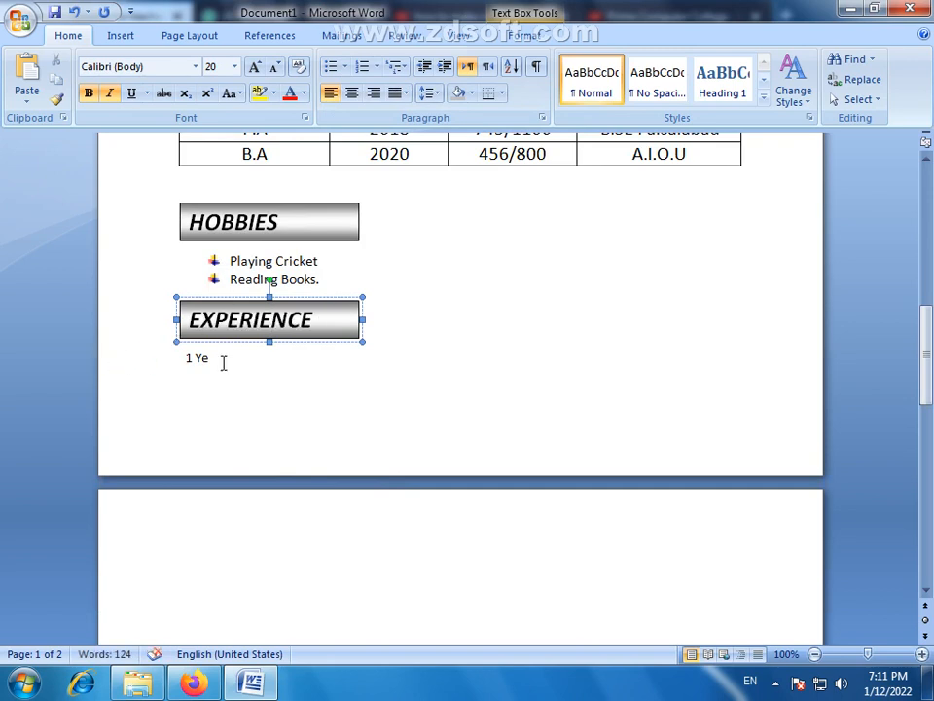
- Complete the "1 Ye" line under the EXPERIENCE heading as "1 Year Experience as a School Teacher"
drag(223, 363, 197, 361)
click(244, 374)
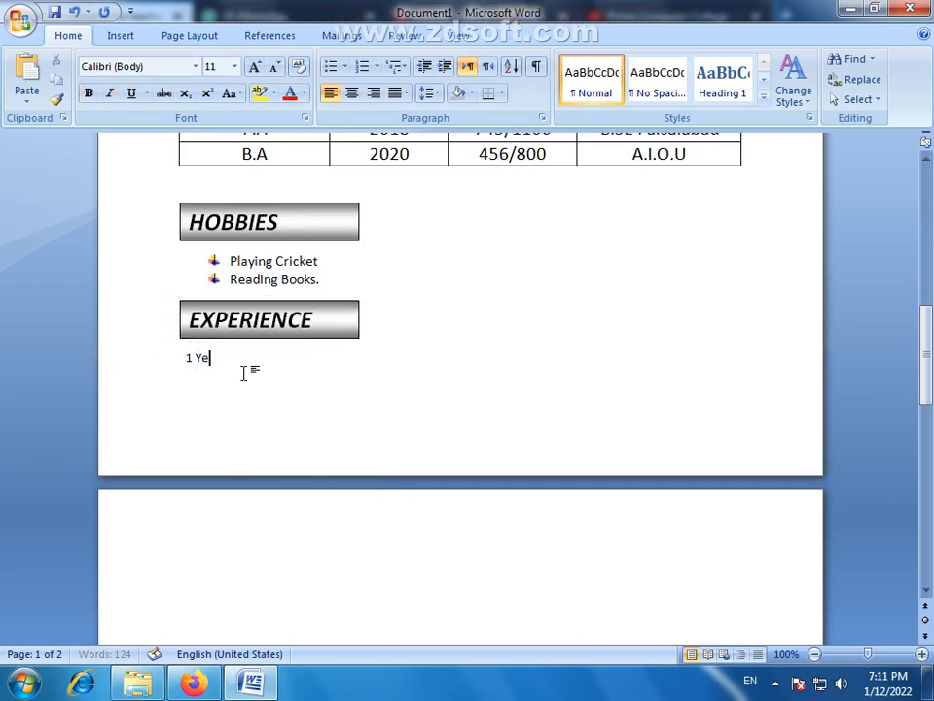
text(e)
key(BackSpace)
text(ar Experienc)
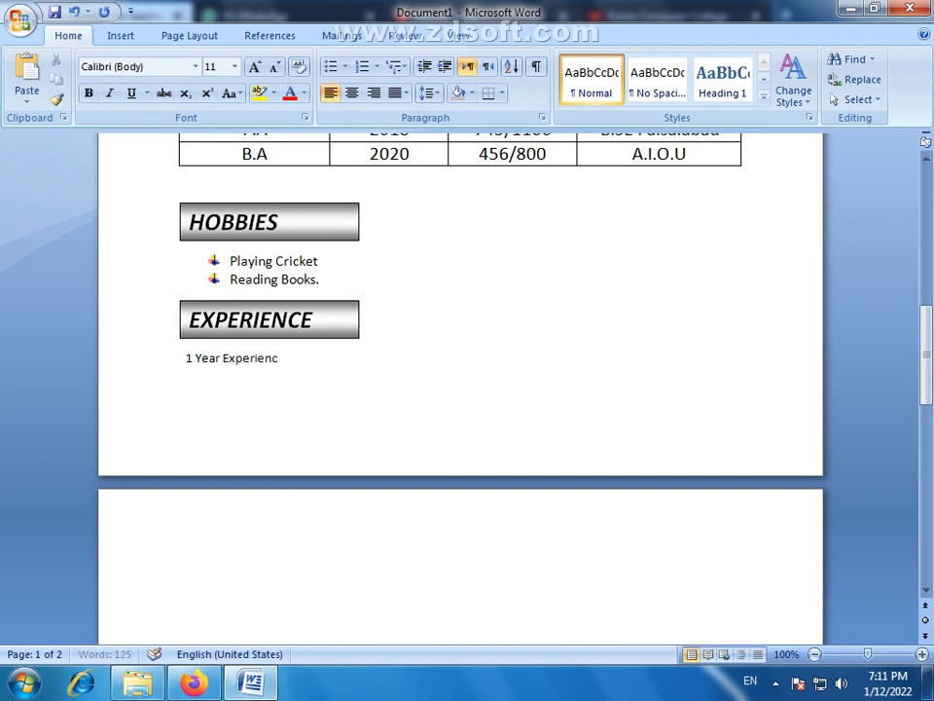
text(e as T)
key(BackSpace)
text(a T)
key(BackSpace)
text(School Teacher)
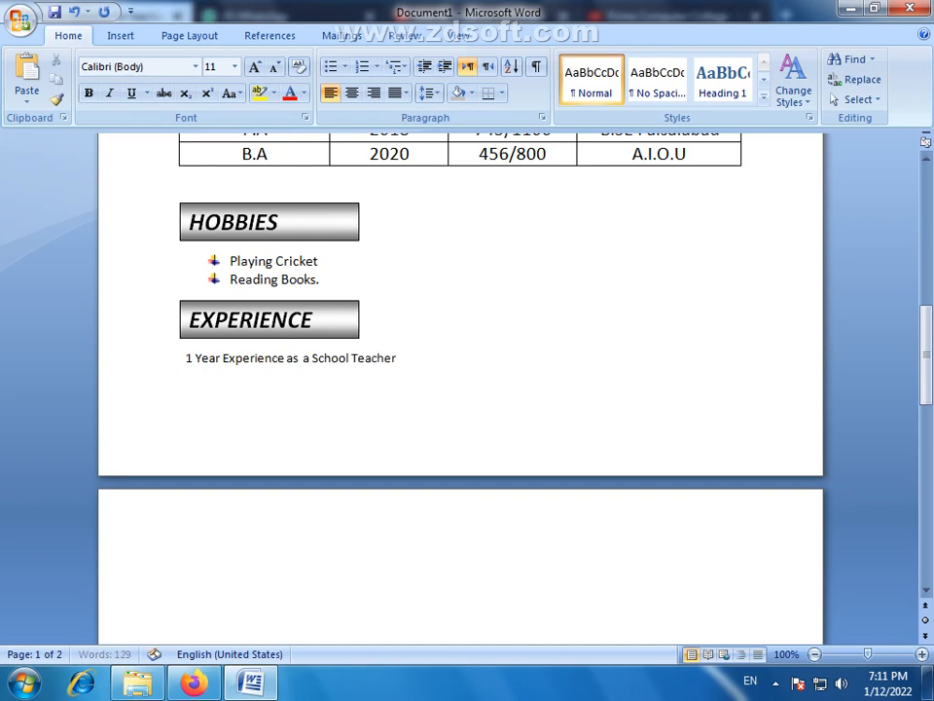
text( at ABC s)
- Extend the experience line with "at ABC School System Faisalabad." and start a new line below it
key(BackSpace)
text(Schoo)
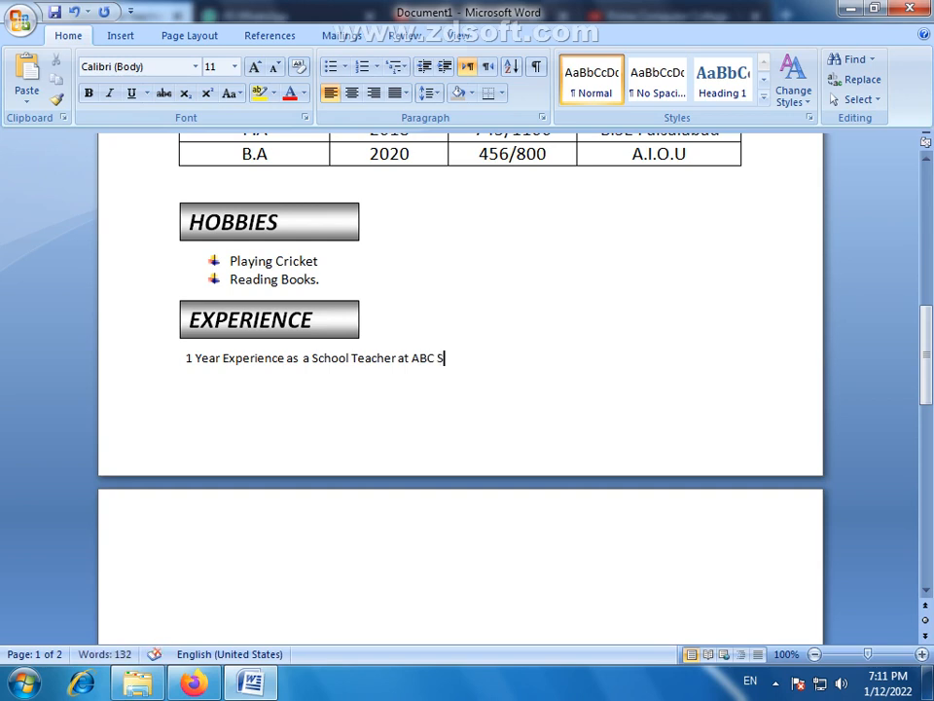
text(l System)
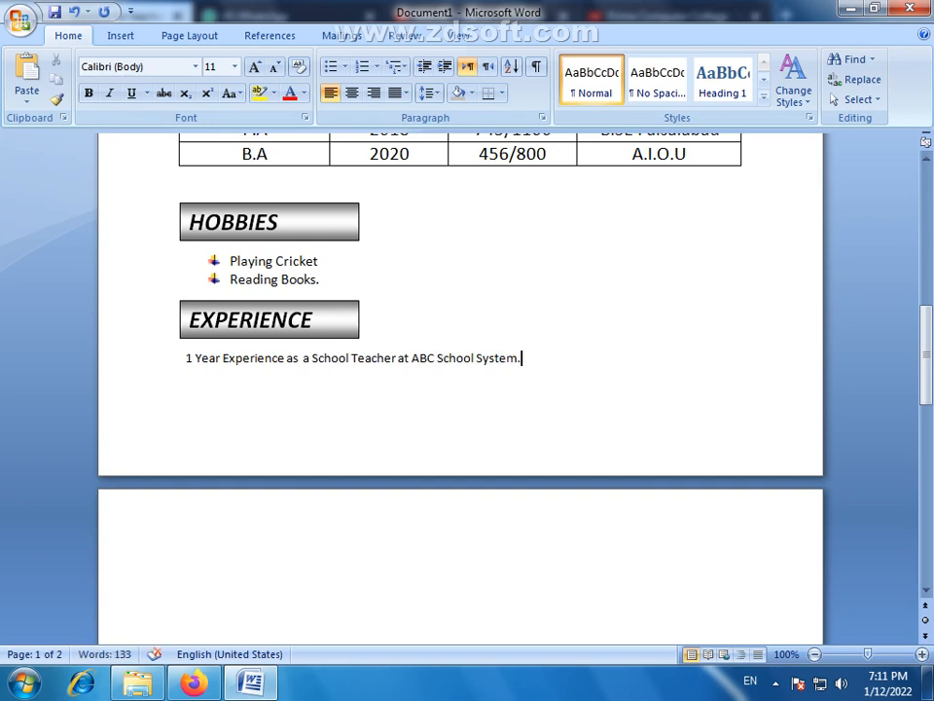
text(.)
key(BackSpace)
text(Faisalaba)
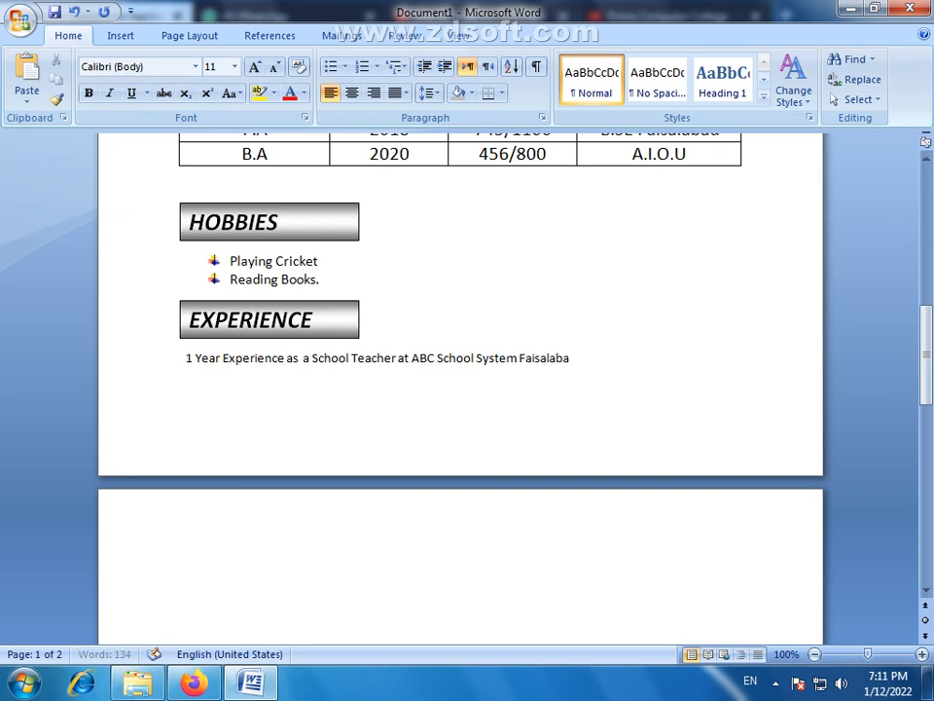
text(d.)
key(Return)
- Remove the extra space before "a School Teacher" in the experience line
click(302, 358)
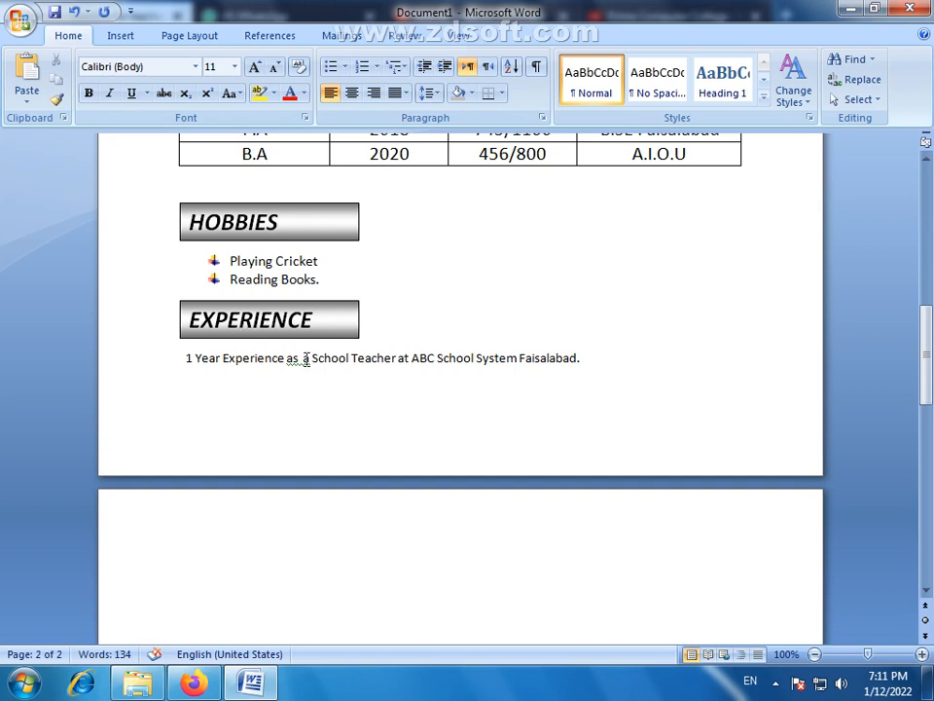
key(BackSpace)
double_click(303, 358)
right_click(311, 357)
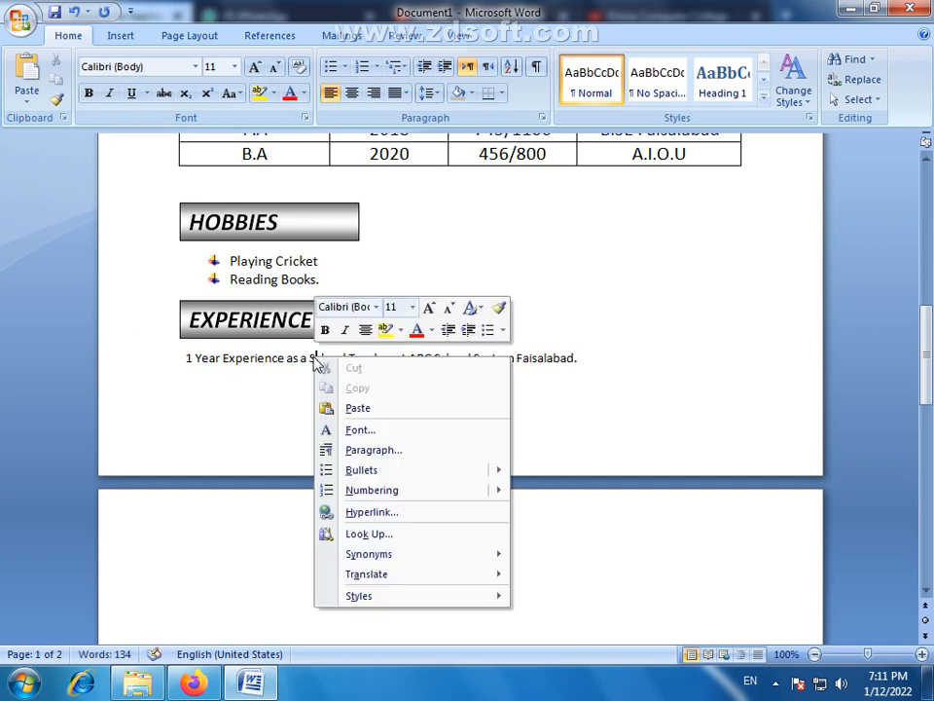
key(Escape)
right_click(303, 360)
key(Escape)
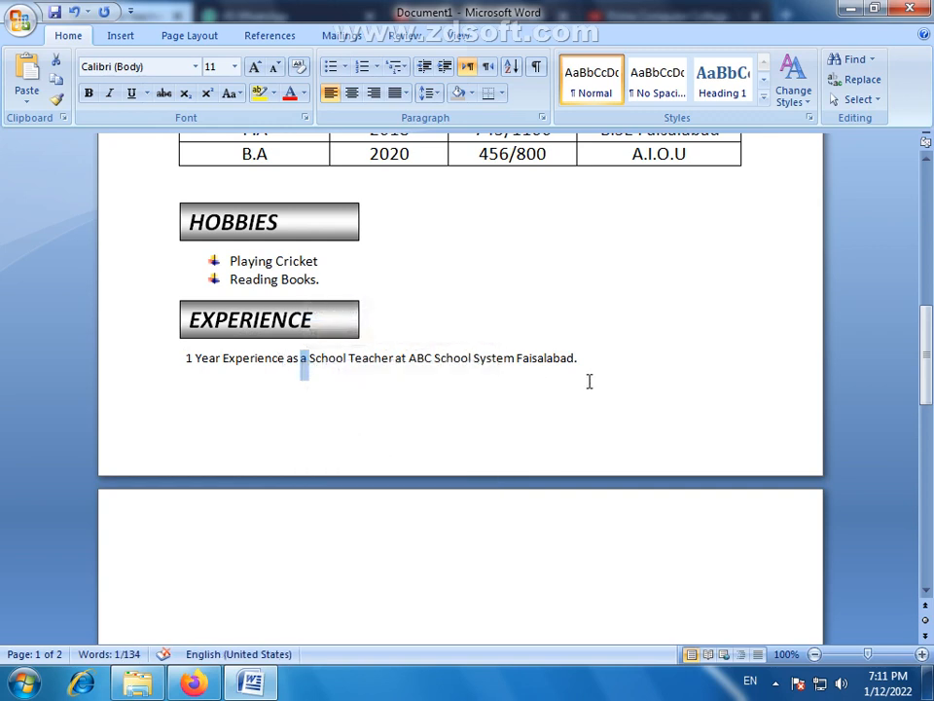
- Copy the whole experience line and paste it as a second line below
drag(586, 374, 188, 362)
key(ctrl+c)
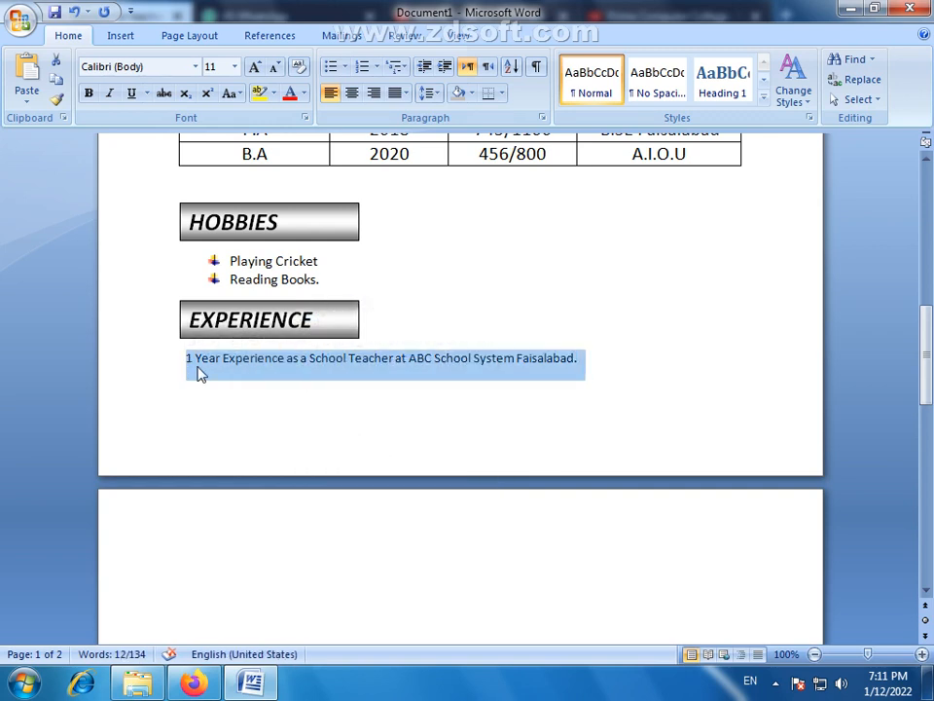
click(596, 369)
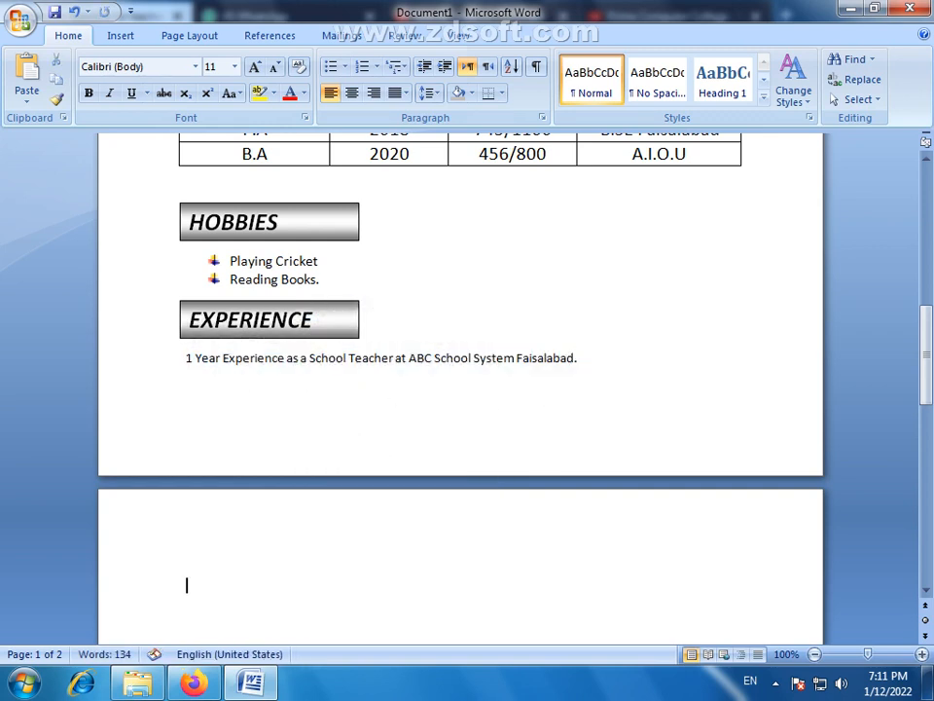
key(ctrl+v)
- Delete the blank line between the qualifications table and the HOBBIES heading so the content below moves up
scroll(324, 426, up, 3)
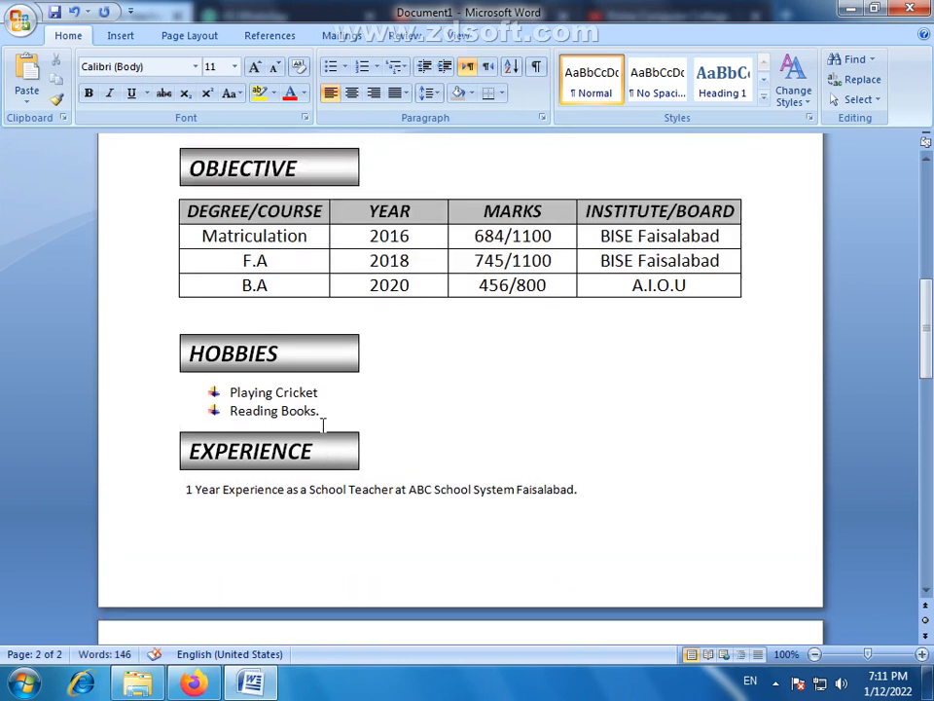
click(234, 322)
key(Delete)
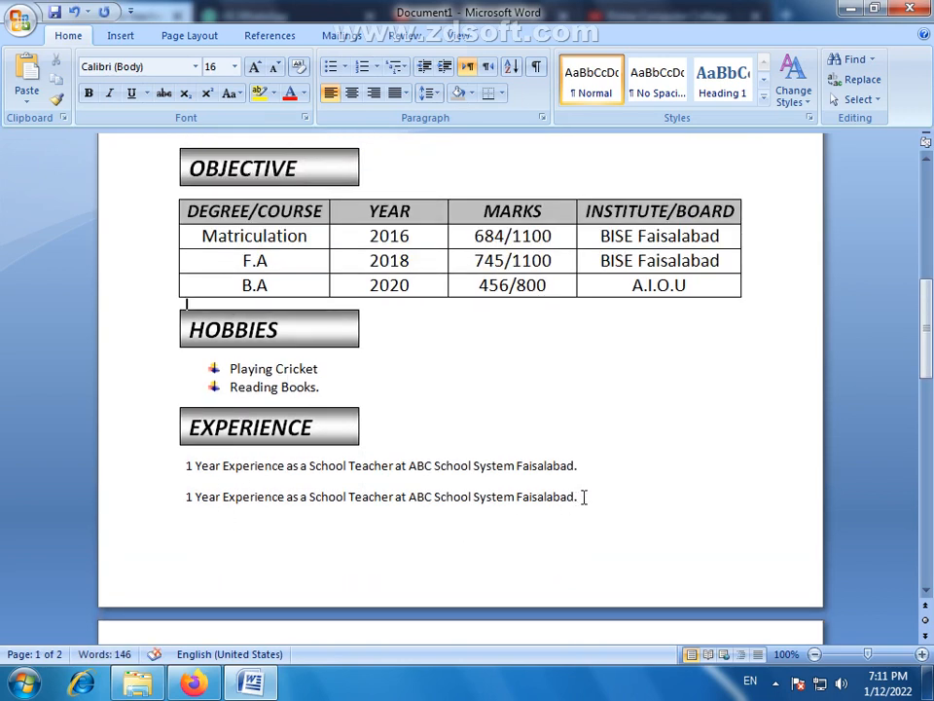
- In the second experience line, change the number of years to 3 and the school name to XYZ
drag(583, 500, 234, 471)
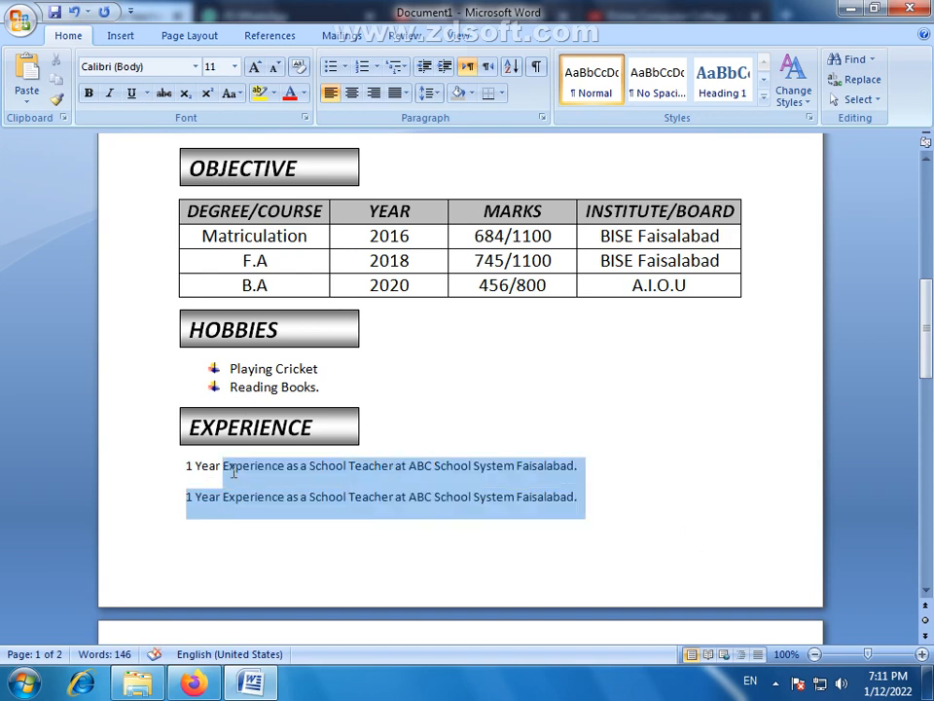
click(201, 500)
drag(187, 496, 191, 494)
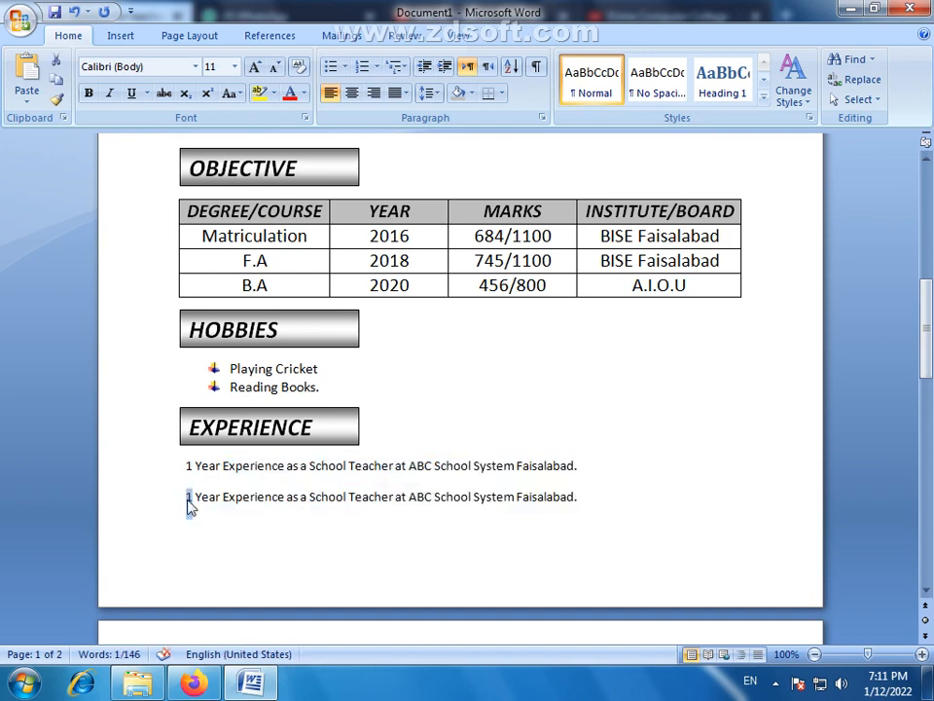
text(3)
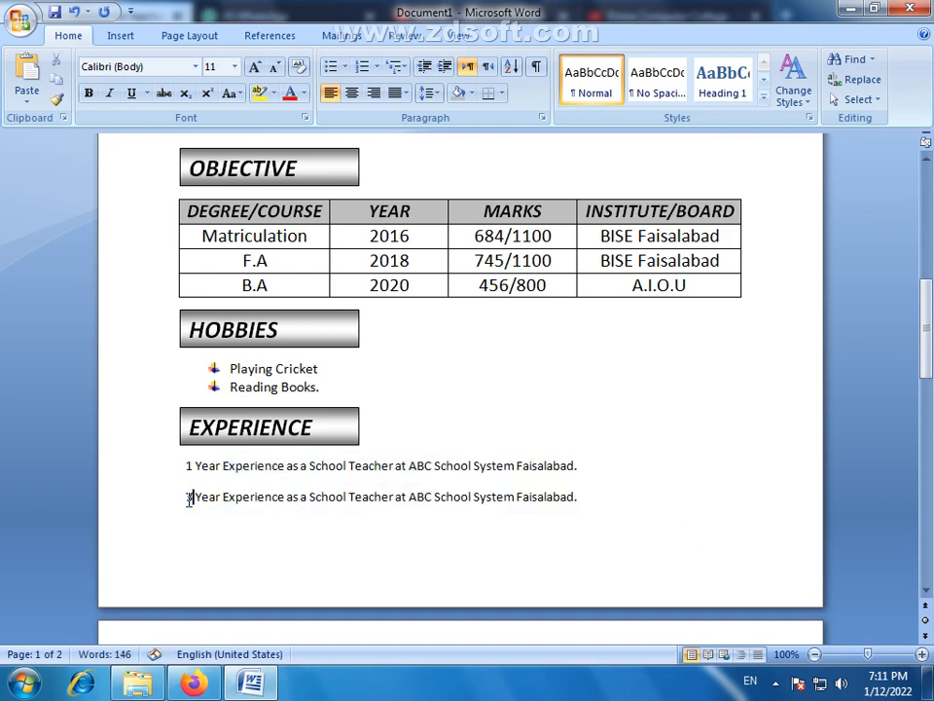
double_click(428, 498)
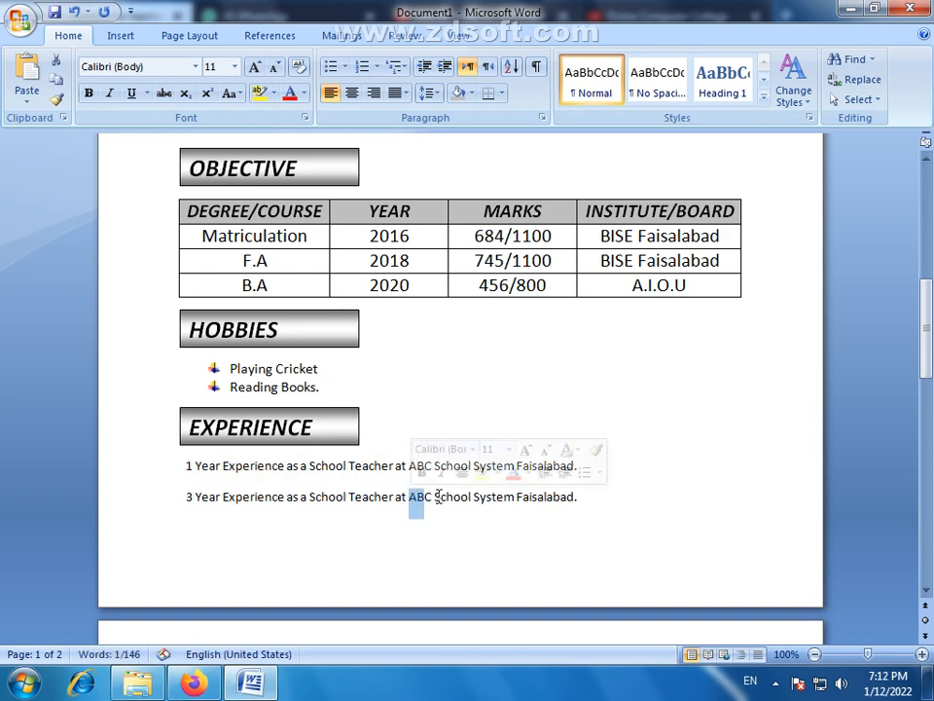
text(XY)
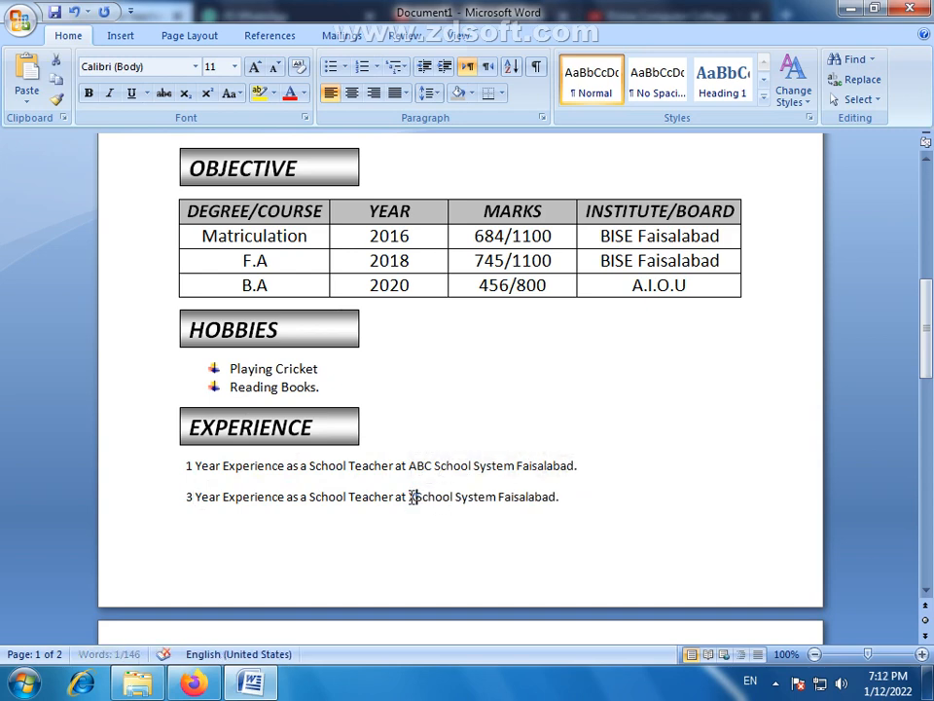
text(Z)
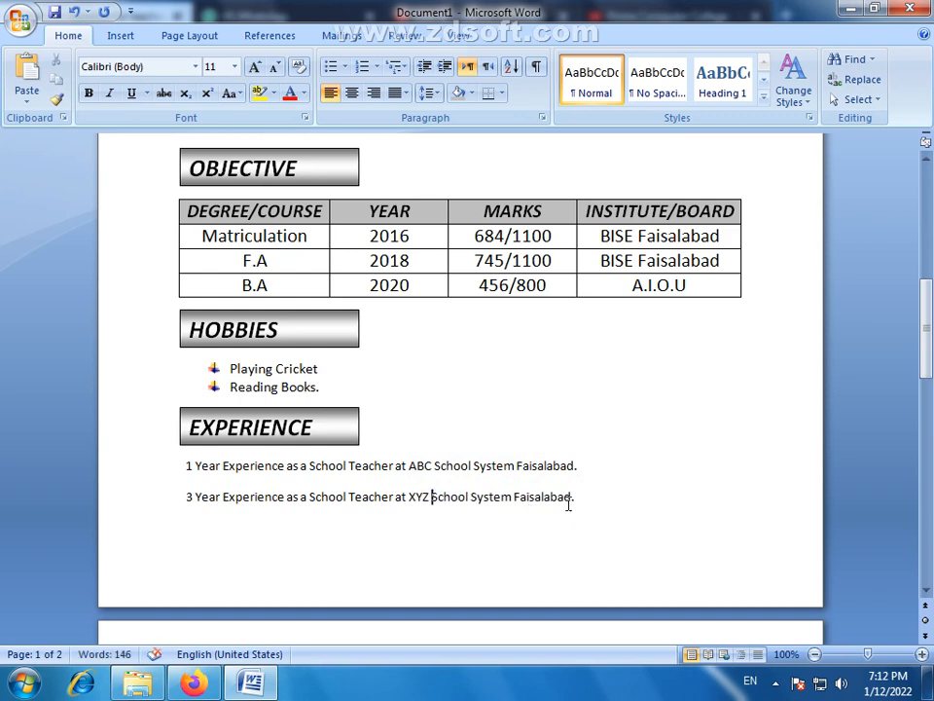
- Replace the city Faisalabad with Lahore at the end of the second experience line
drag(573, 497, 518, 498)
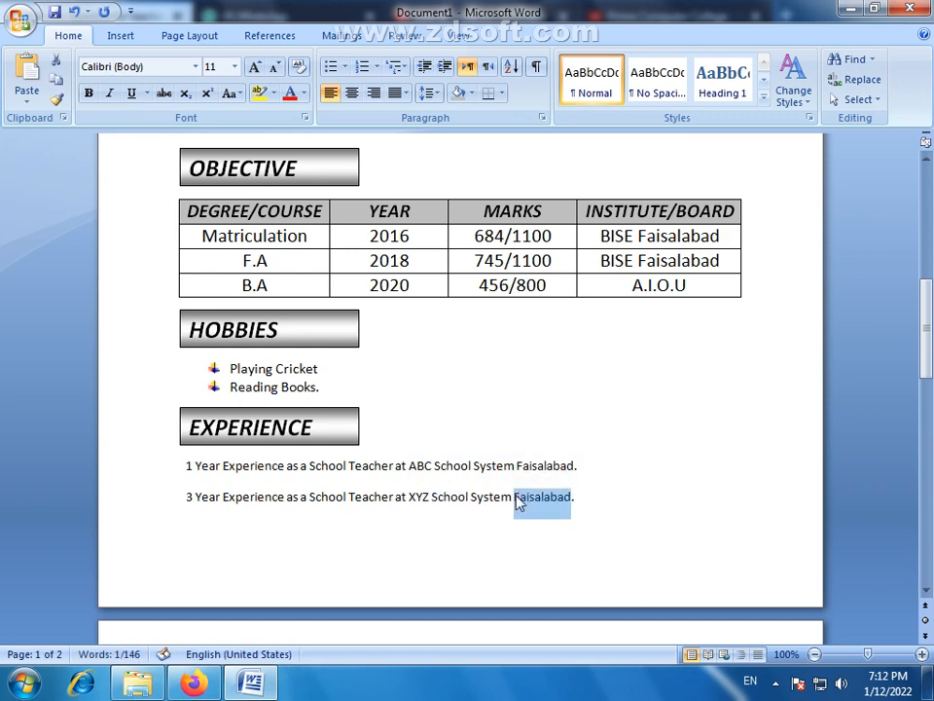
key(BackSpace)
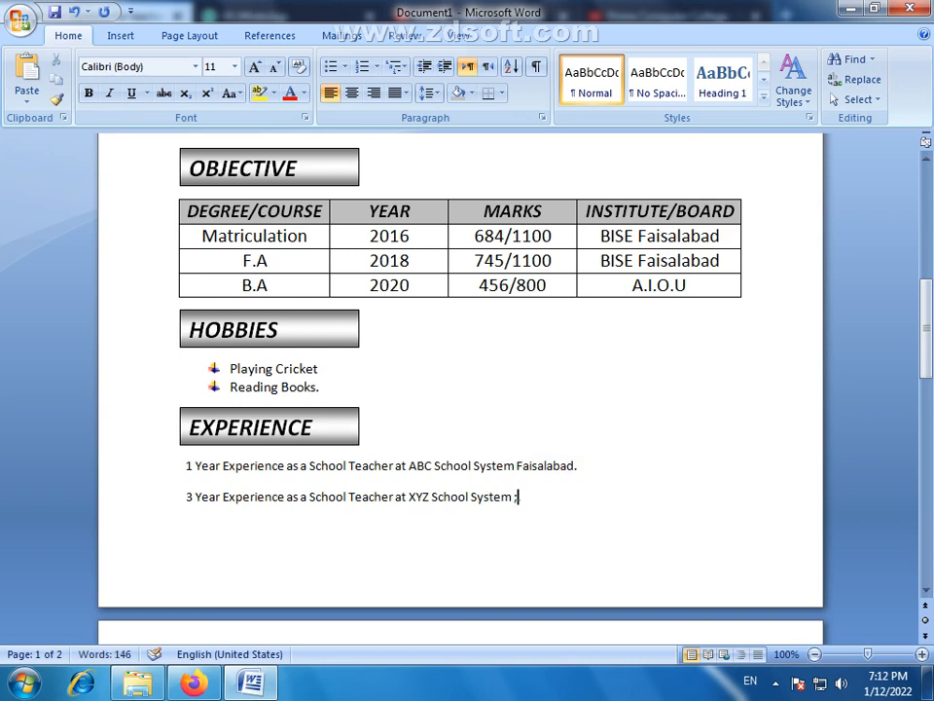
text(La.)
text(o)
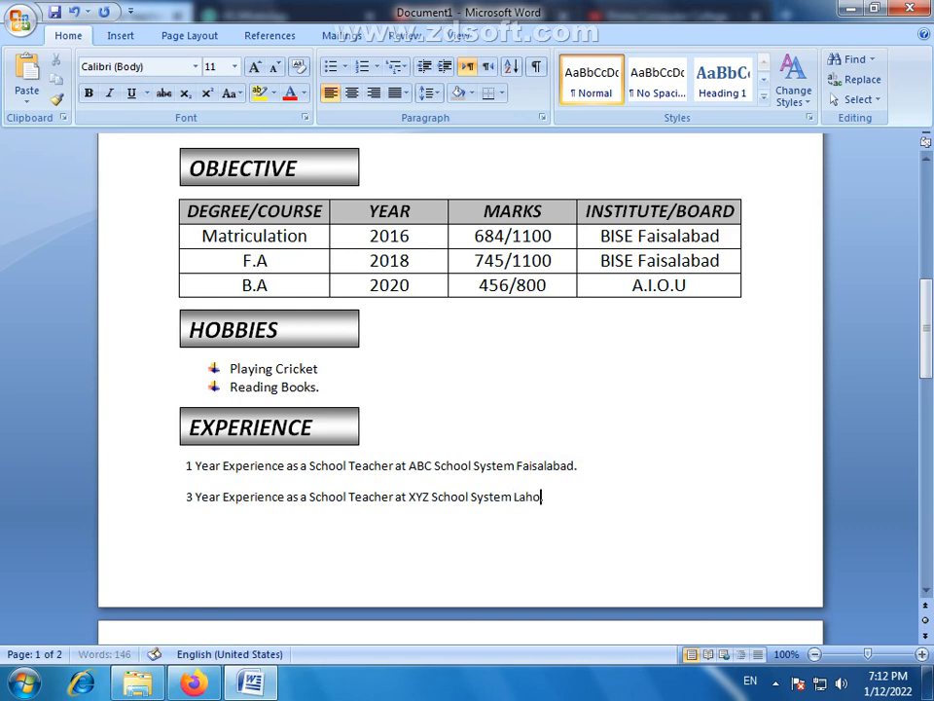
text(re.)
- Format both experience lines with the No Spacing style, font size 12 and italic
drag(581, 501, 188, 474)
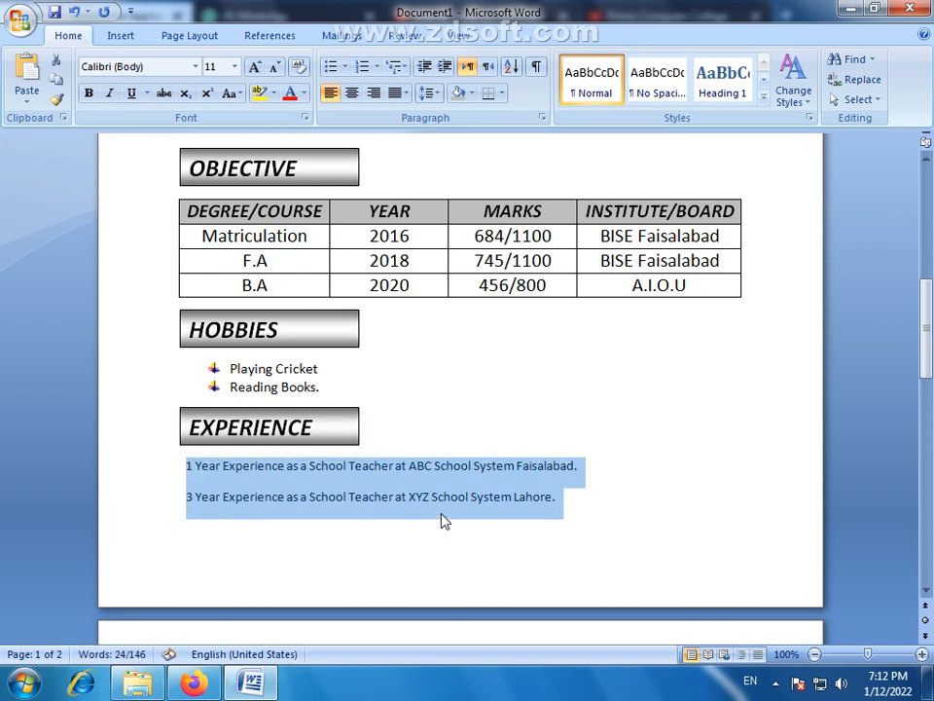
click(663, 92)
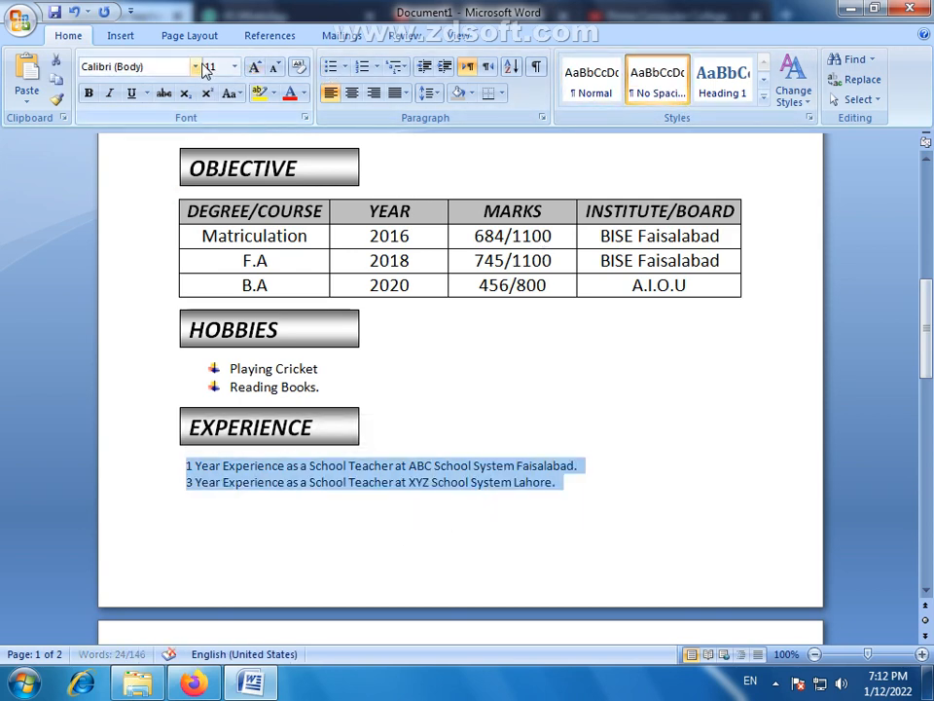
click(253, 67)
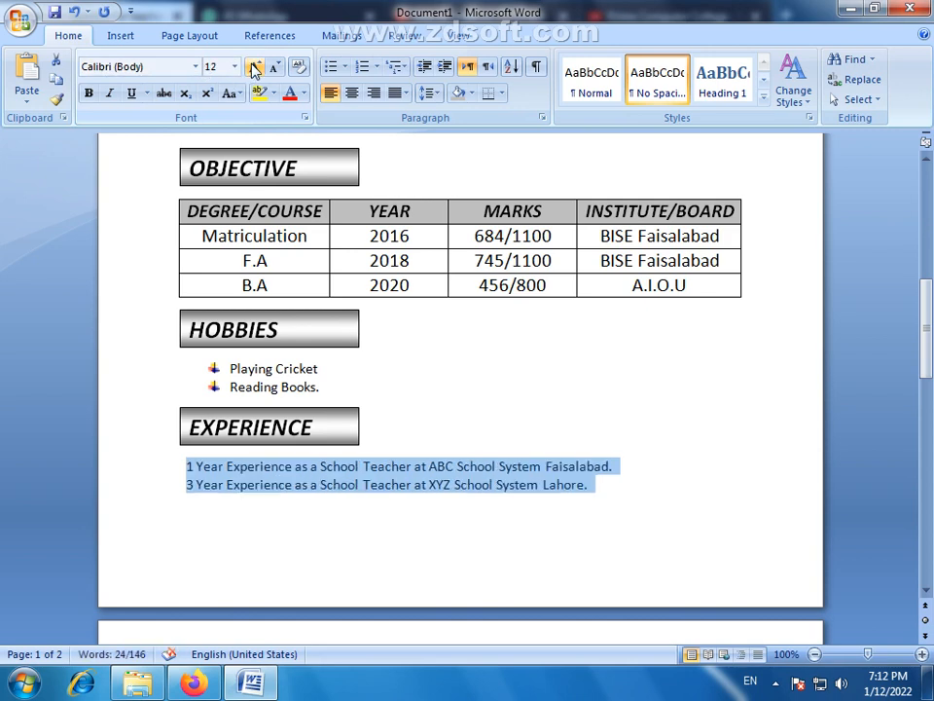
click(253, 66)
click(275, 66)
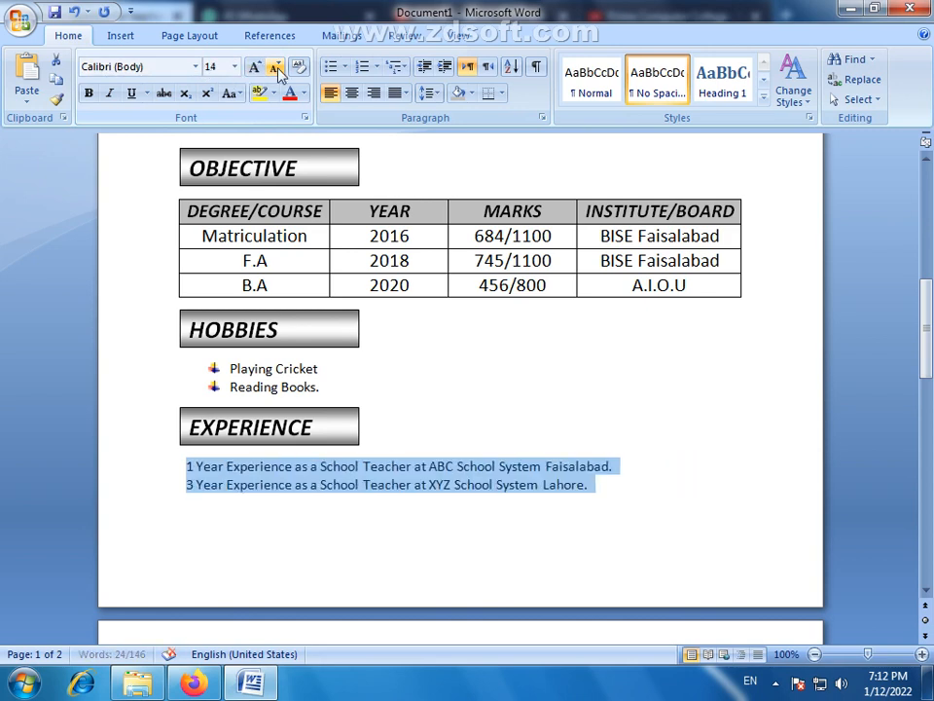
click(109, 93)
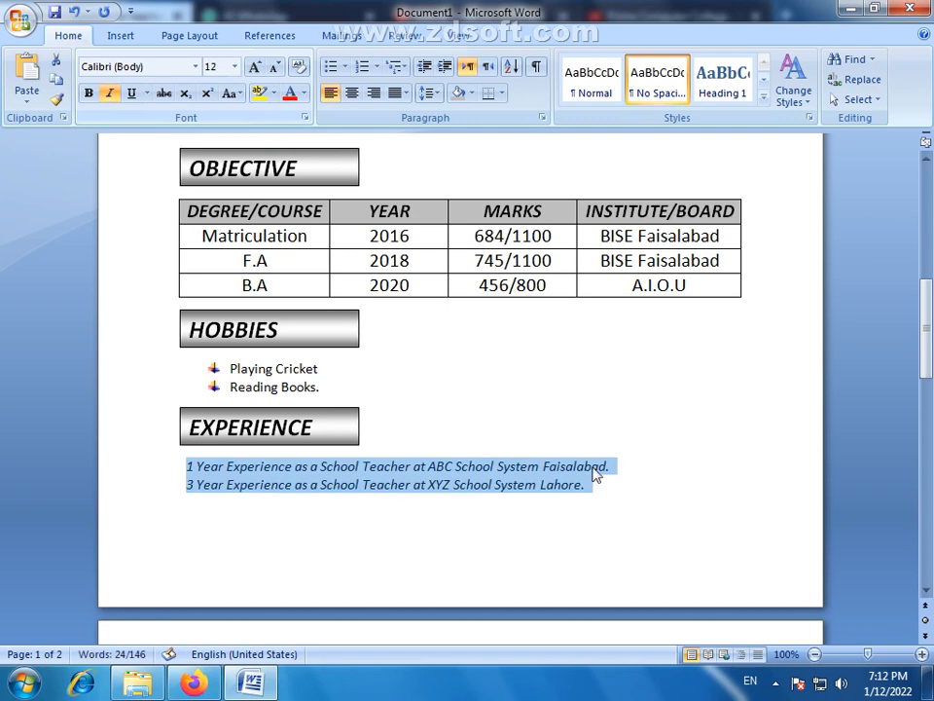
click(561, 542)
- Delete the empty paragraphs after the experience lines to remove the blank second page
scroll(611, 496, up, 2)
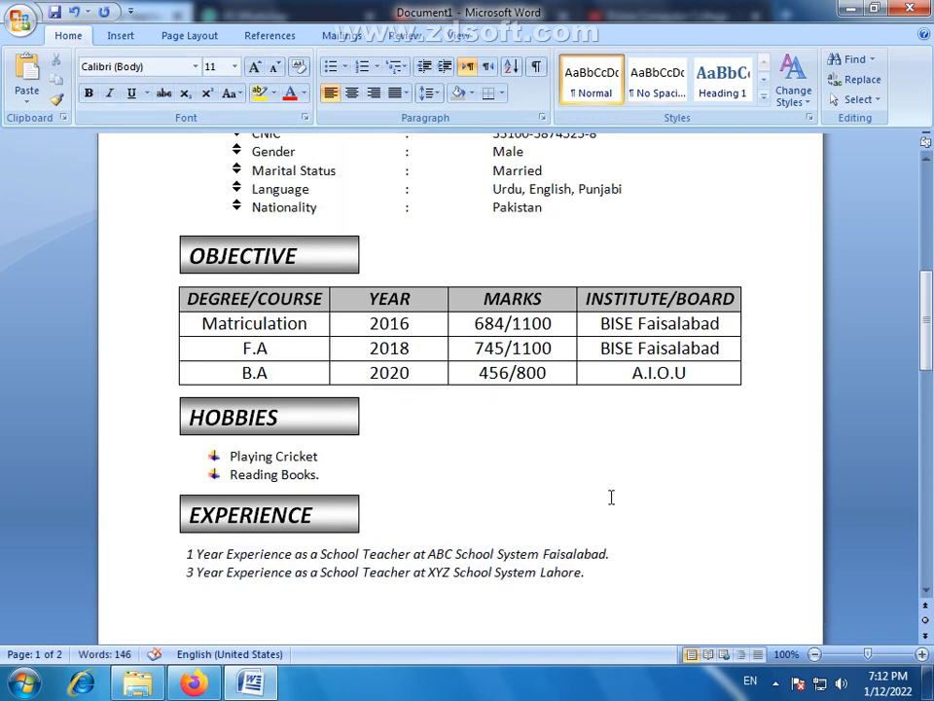
scroll(611, 496, down, 5)
key(BackSpace)
click(287, 583)
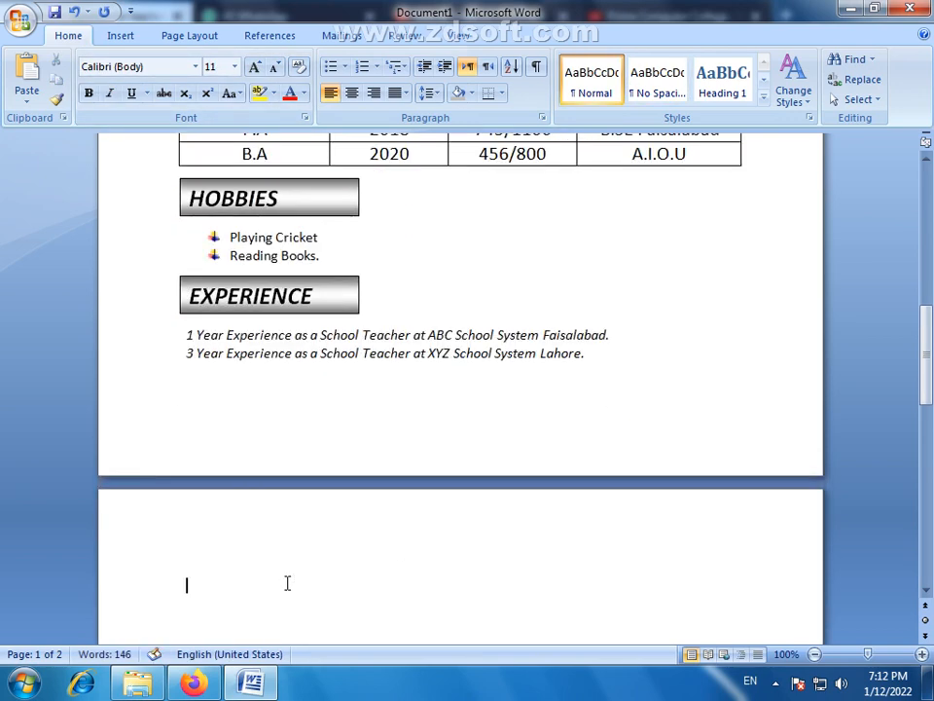
click(251, 588)
scroll(250, 587, down, 3)
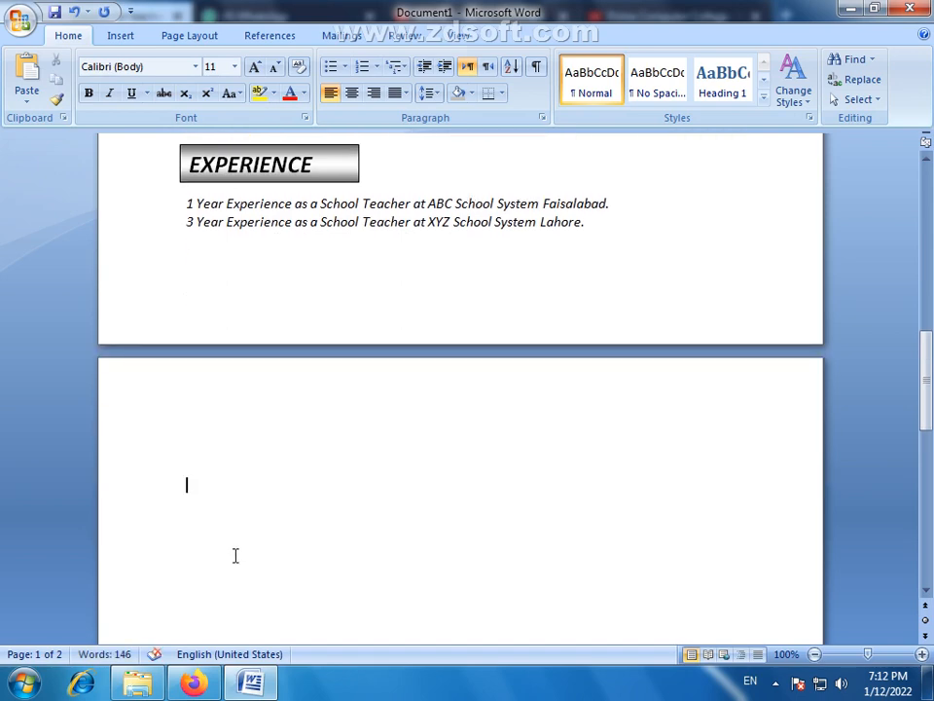
key(BackSpace)
key(BackSpace)
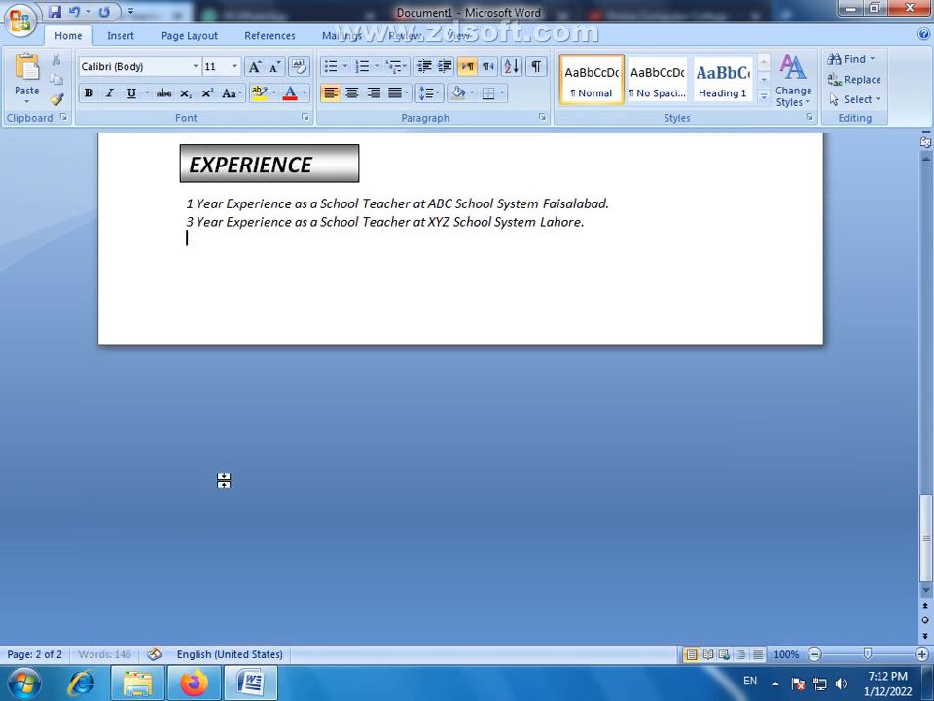
- Draw a straight horizontal line about 6.2 inches long between the name heading and the Postal Address row
scroll(223, 480, up, 20)
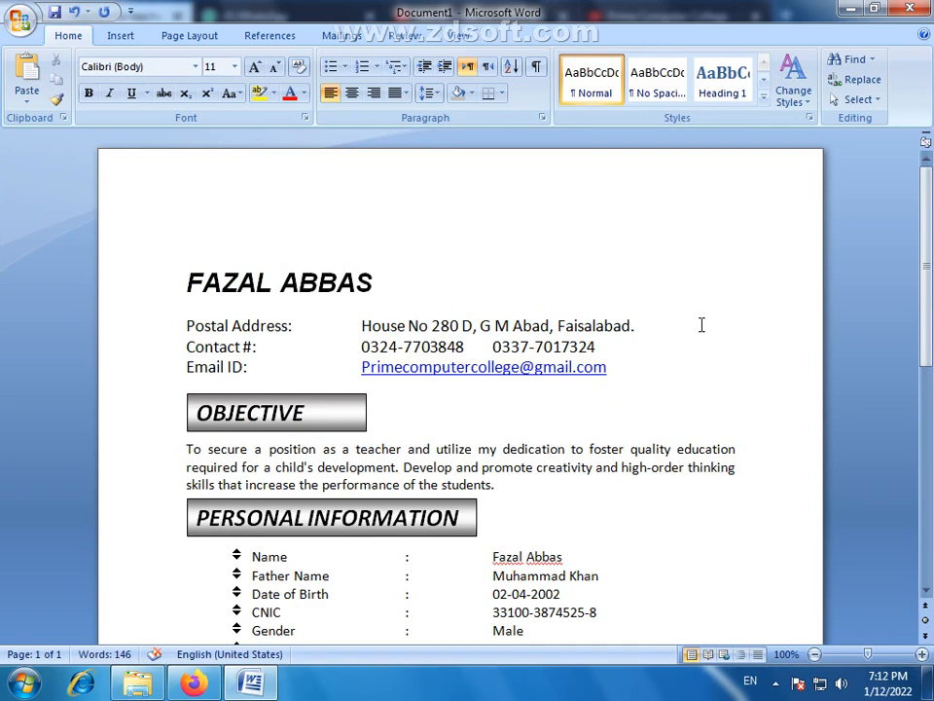
scroll(309, 429, down, 9)
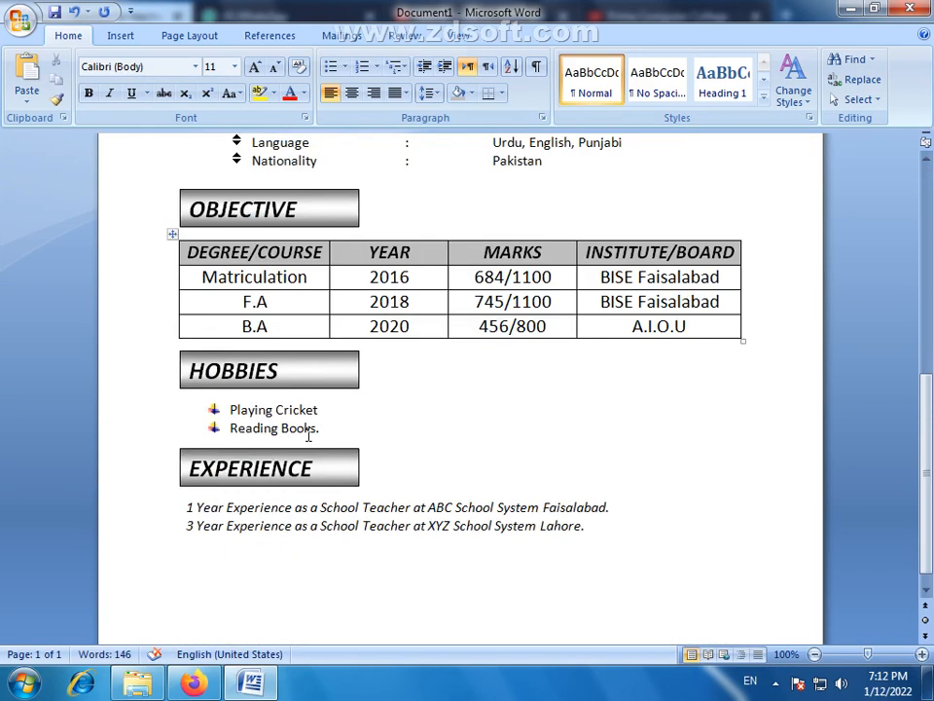
scroll(261, 386, up, 8)
click(249, 261)
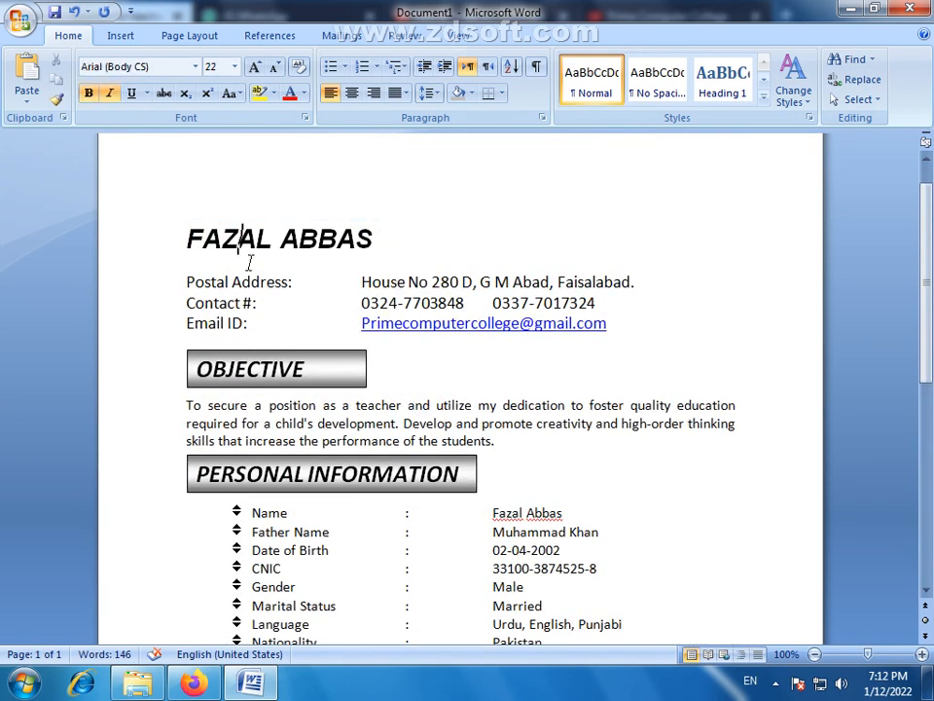
click(121, 36)
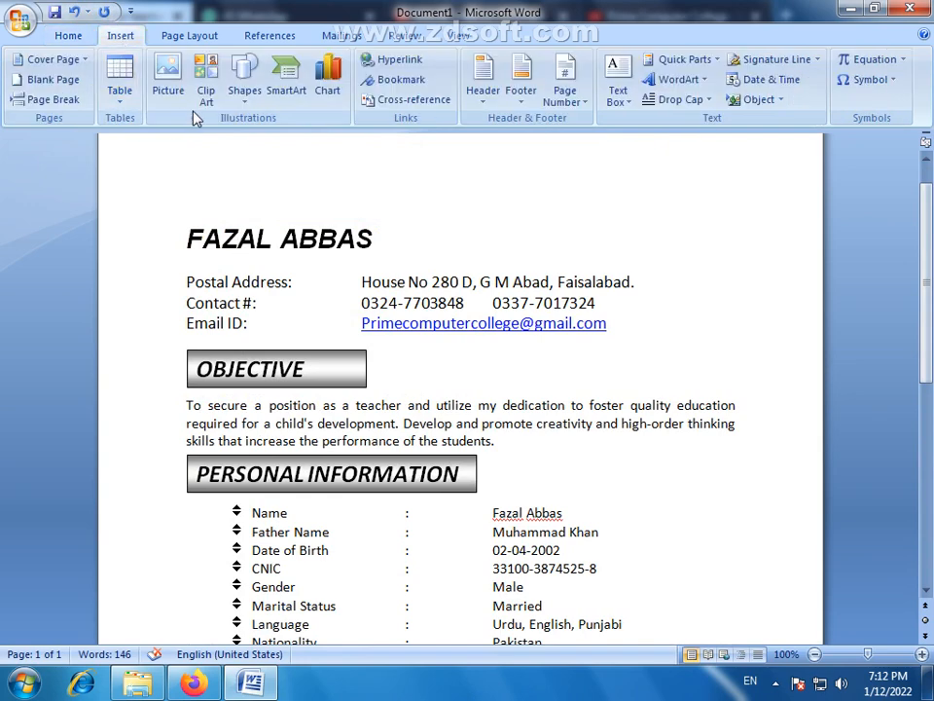
click(246, 102)
click(256, 154)
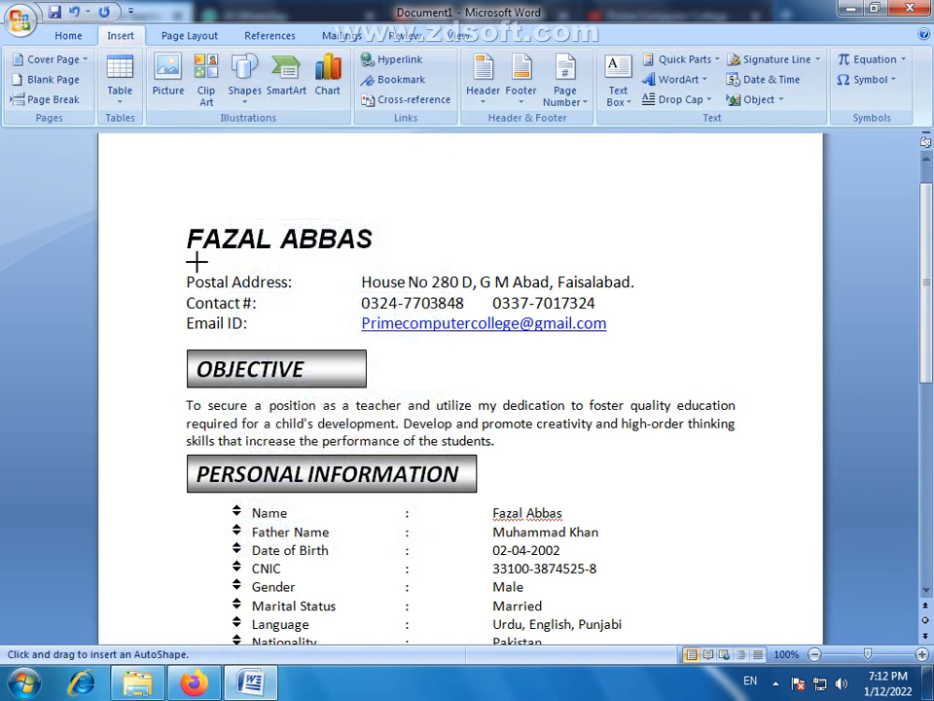
mouse_move(188, 261)
mouse_down()
mouse_move(740, 255)
mouse_move(731, 263)
mouse_up()
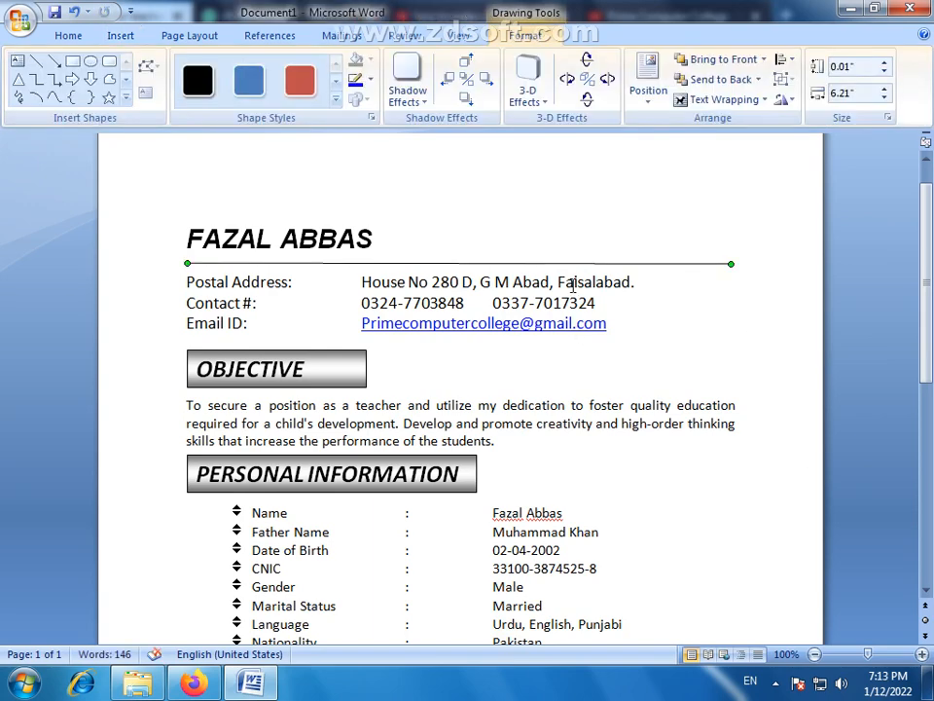
click(580, 265)
click(580, 263)
click(371, 81)
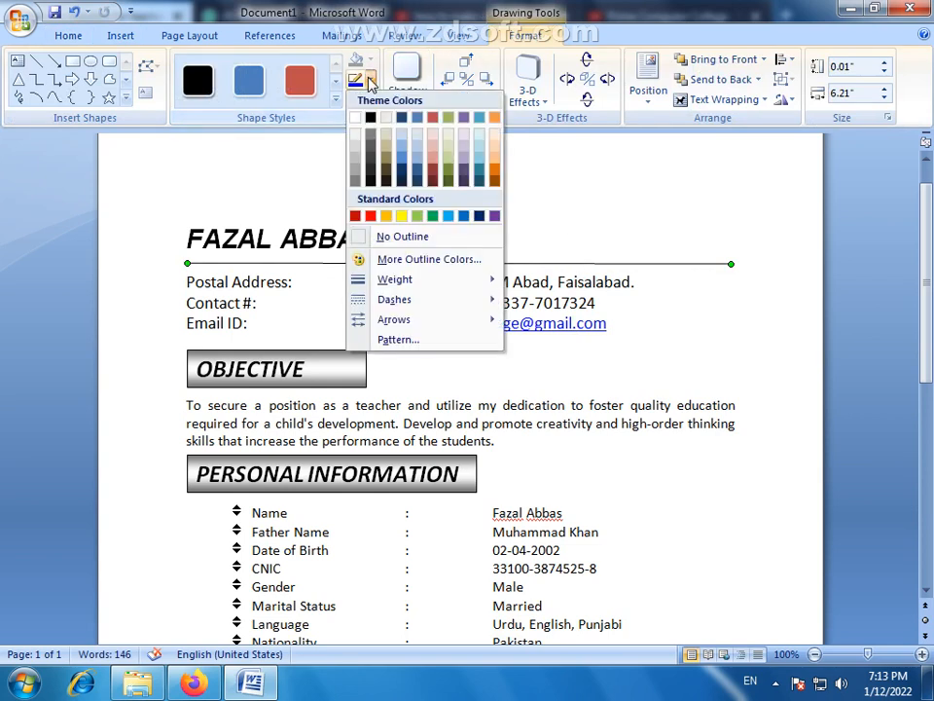
mouse_move(402, 281)
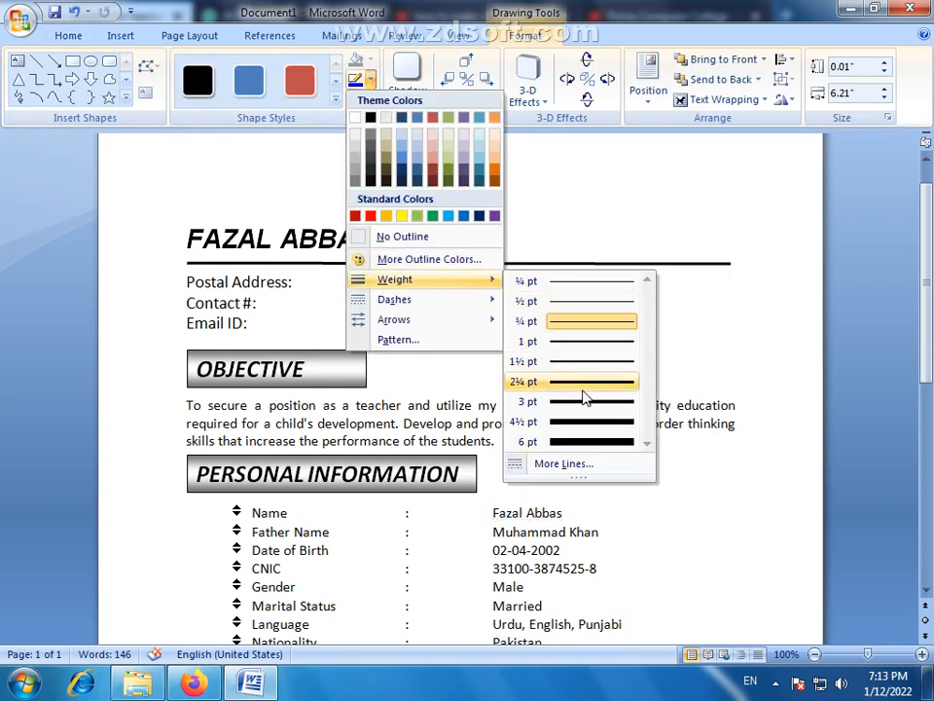
mouse_move(476, 305)
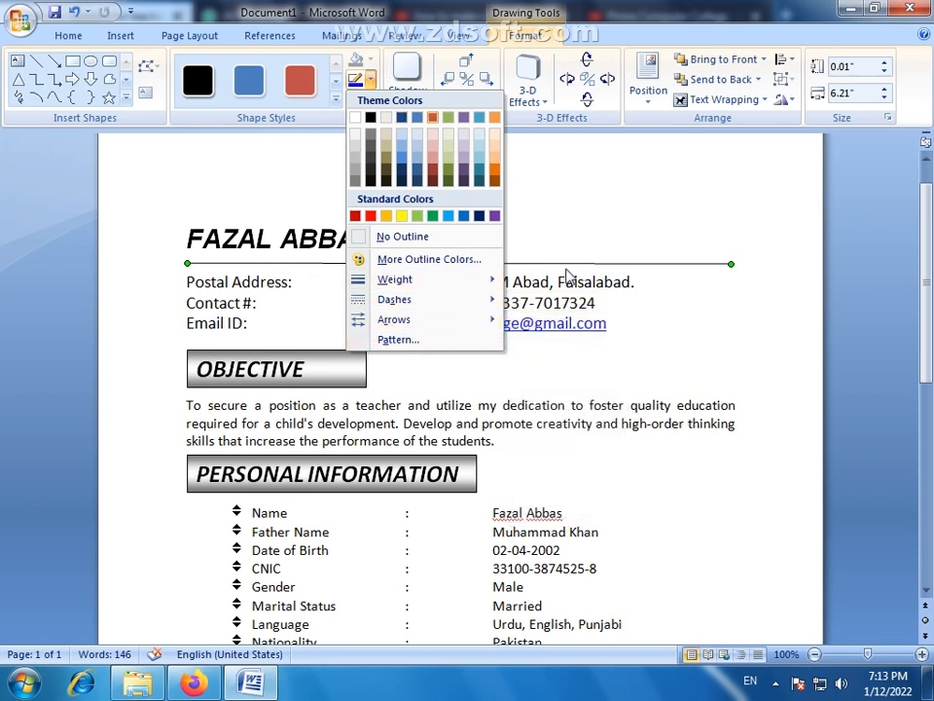
mouse_move(402, 303)
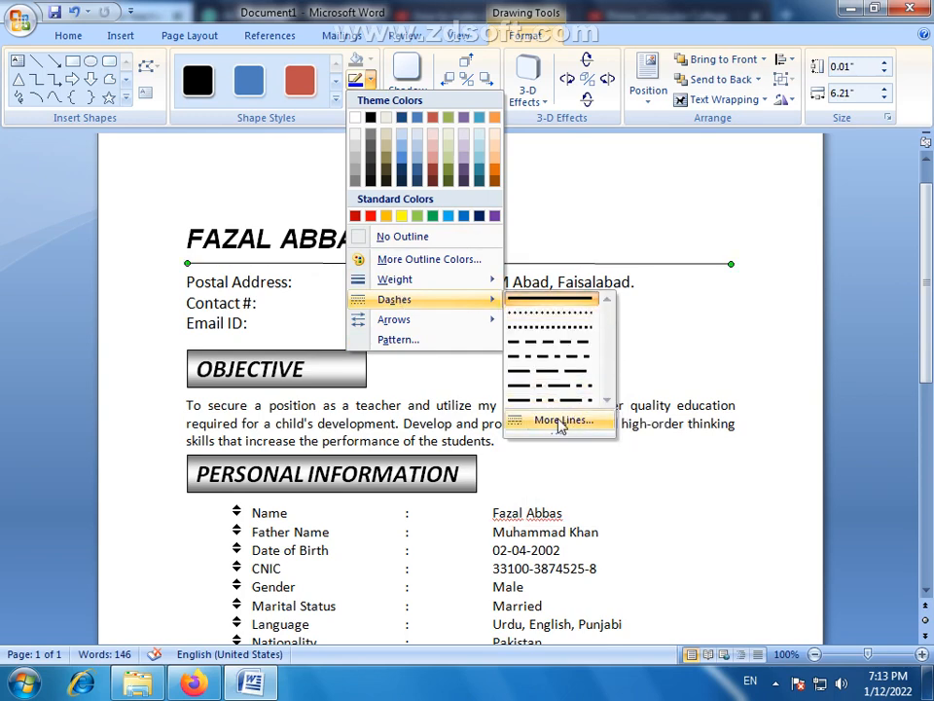
click(556, 419)
click(462, 293)
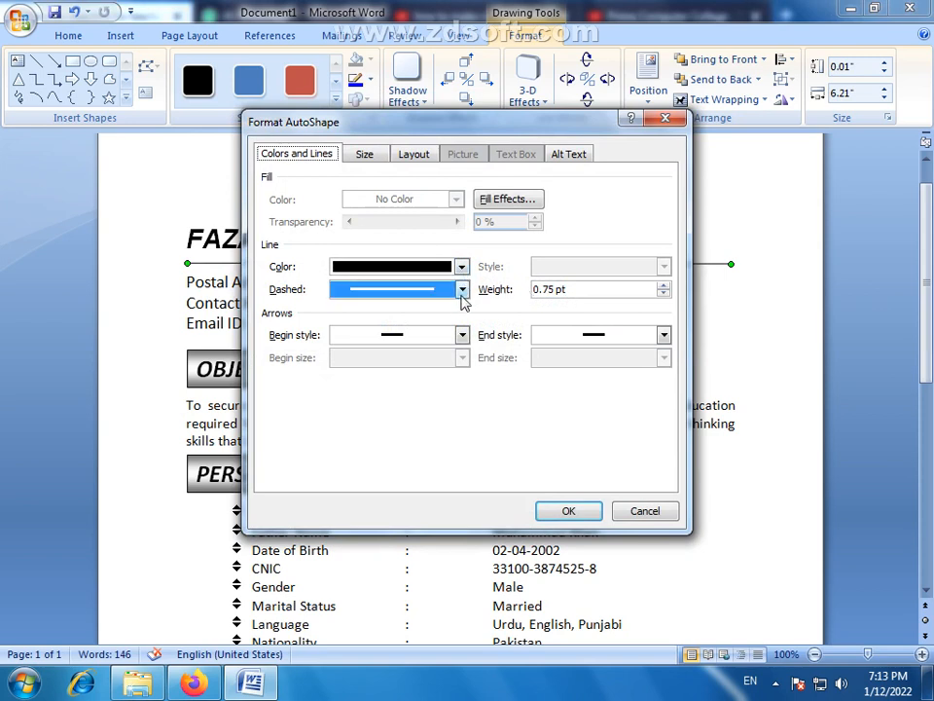
click(462, 290)
click(375, 305)
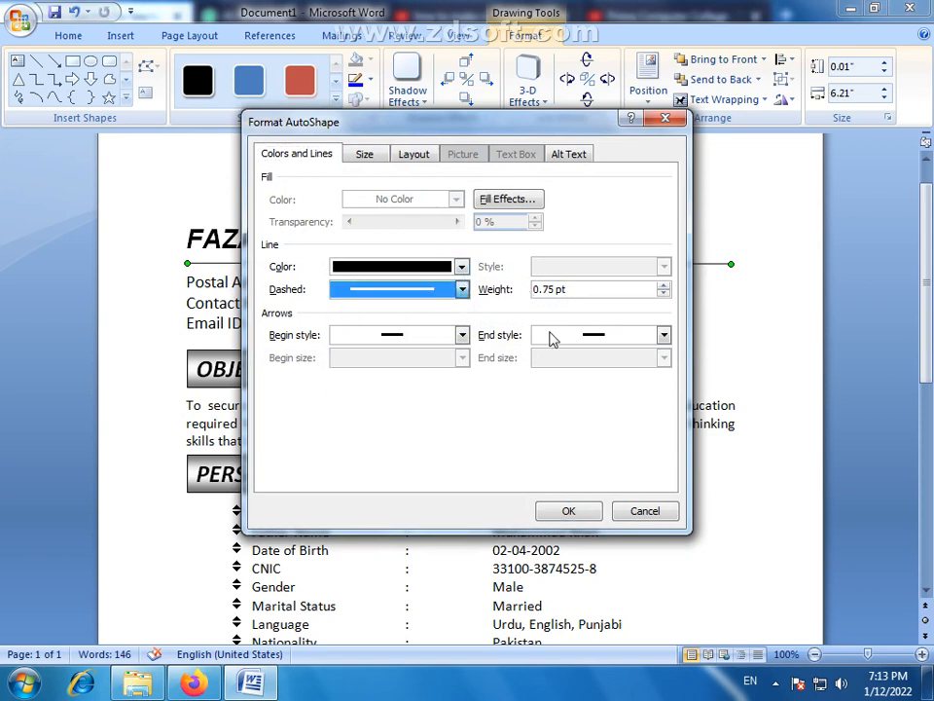
click(463, 334)
click(463, 335)
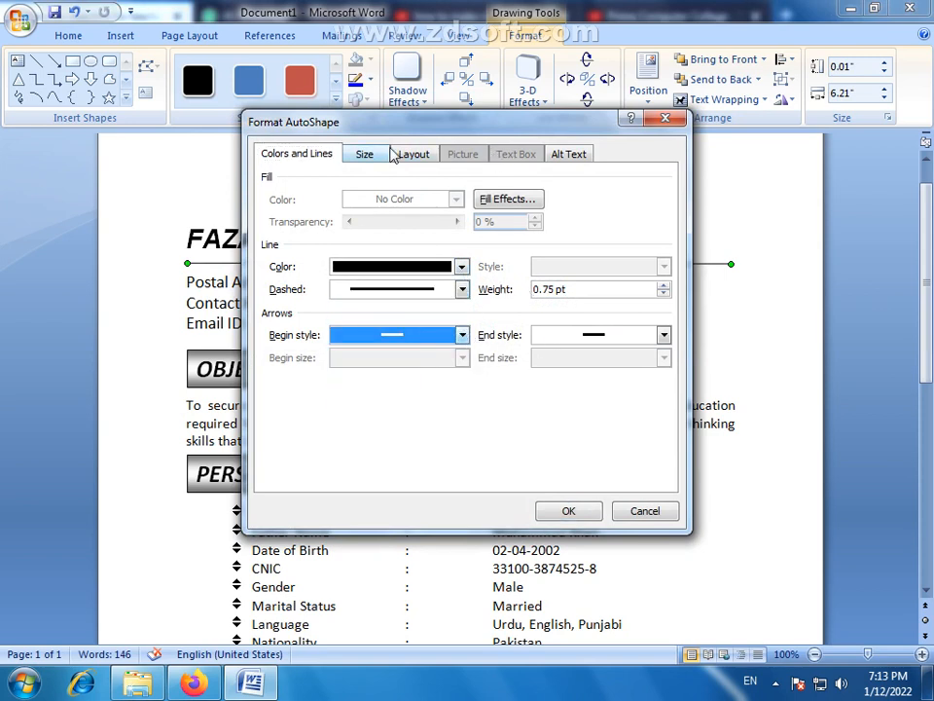
click(650, 513)
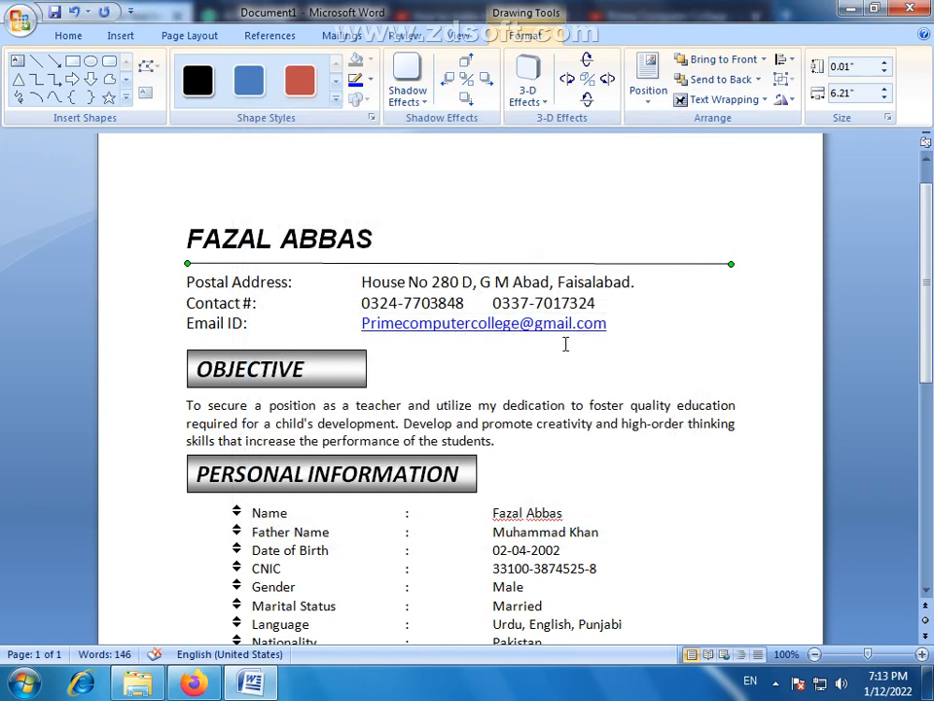
- Duplicate the horizontal line and place the copy between the Email ID row and the first OBJECTIVE heading
click(565, 342)
drag(637, 263, 641, 349)
click(792, 381)
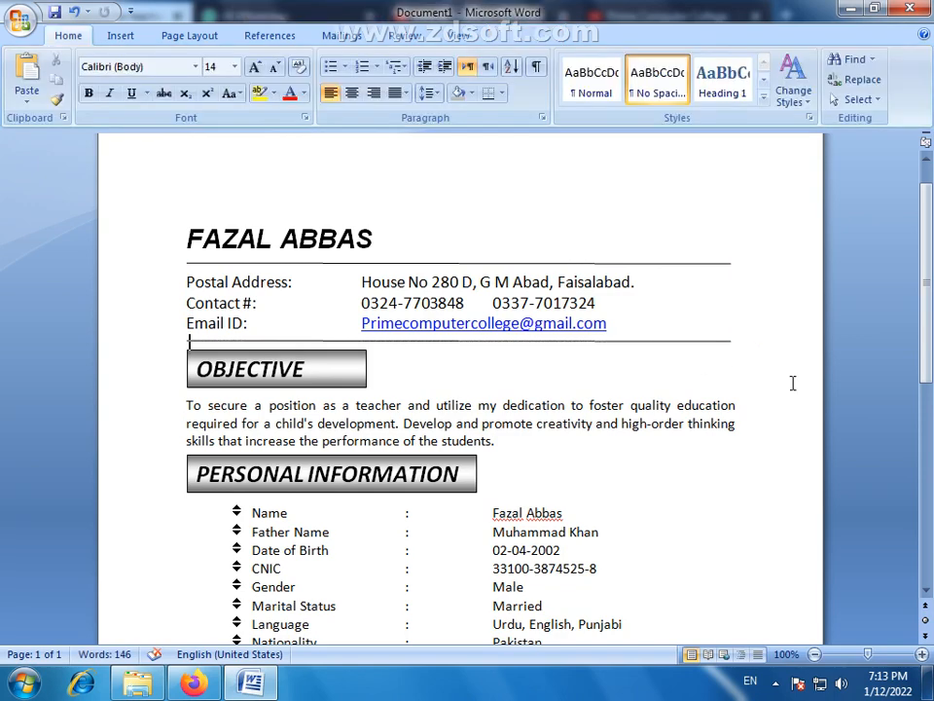
- Nudge the line under the name heading slightly up and the line below the Email ID row slightly down
scroll(792, 381, up, 1)
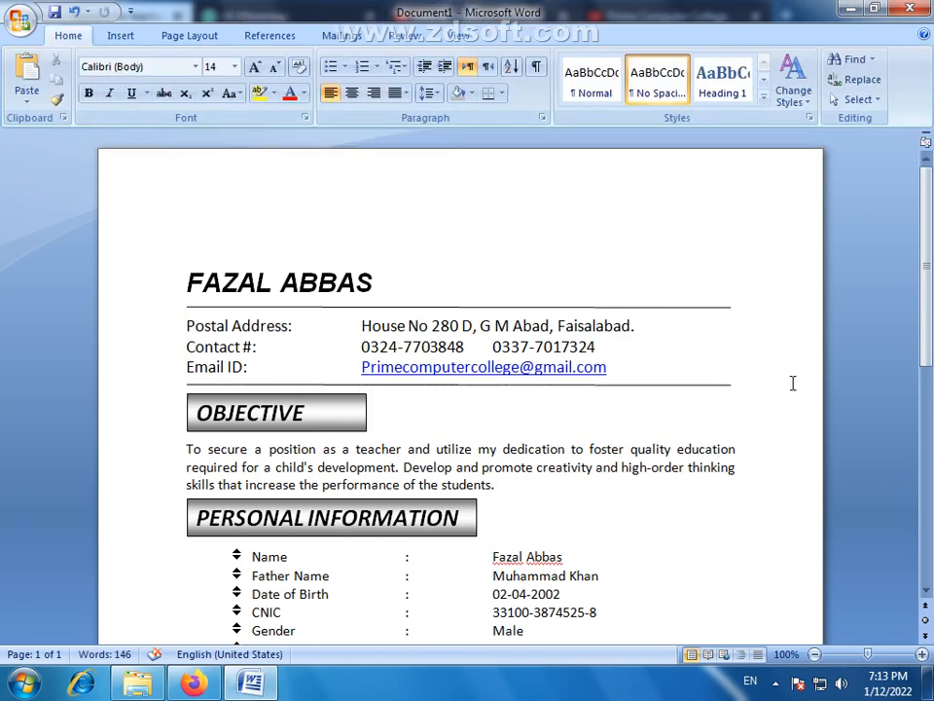
click(678, 386)
click(387, 308)
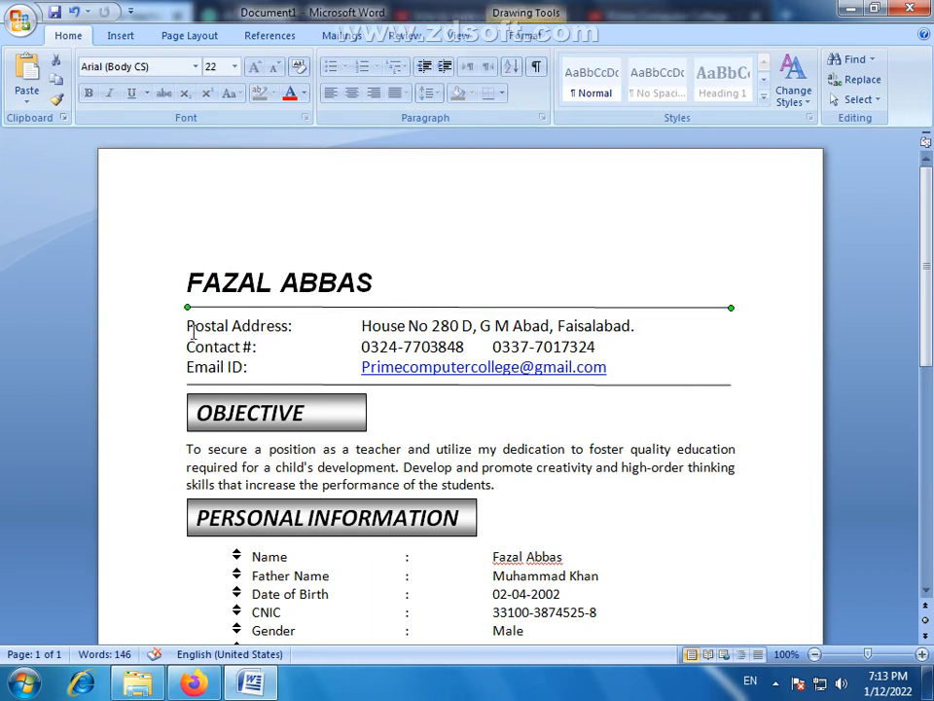
click(188, 328)
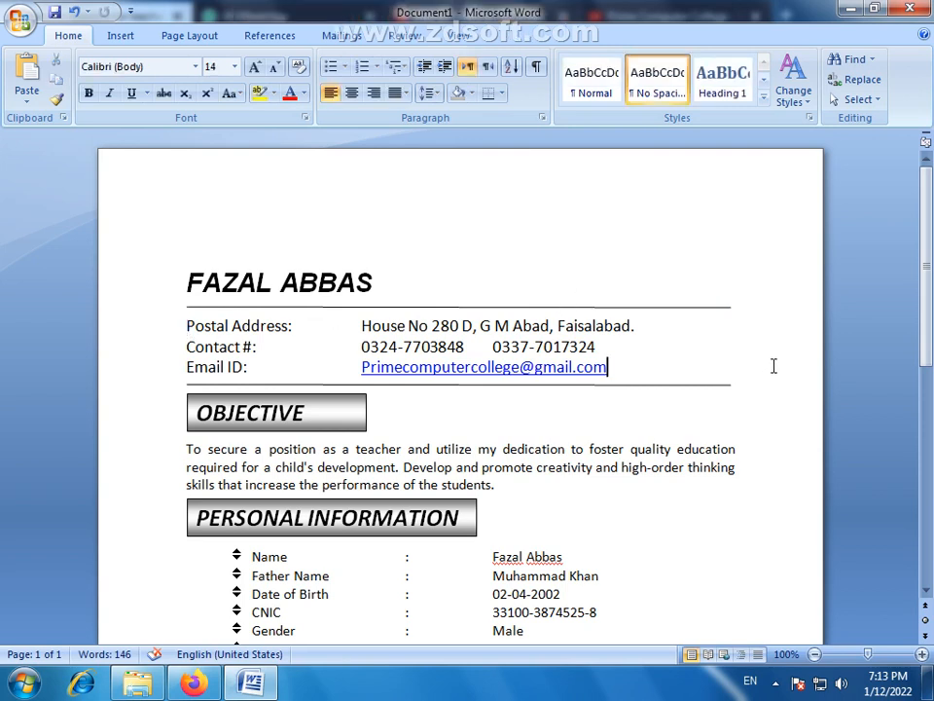
click(311, 305)
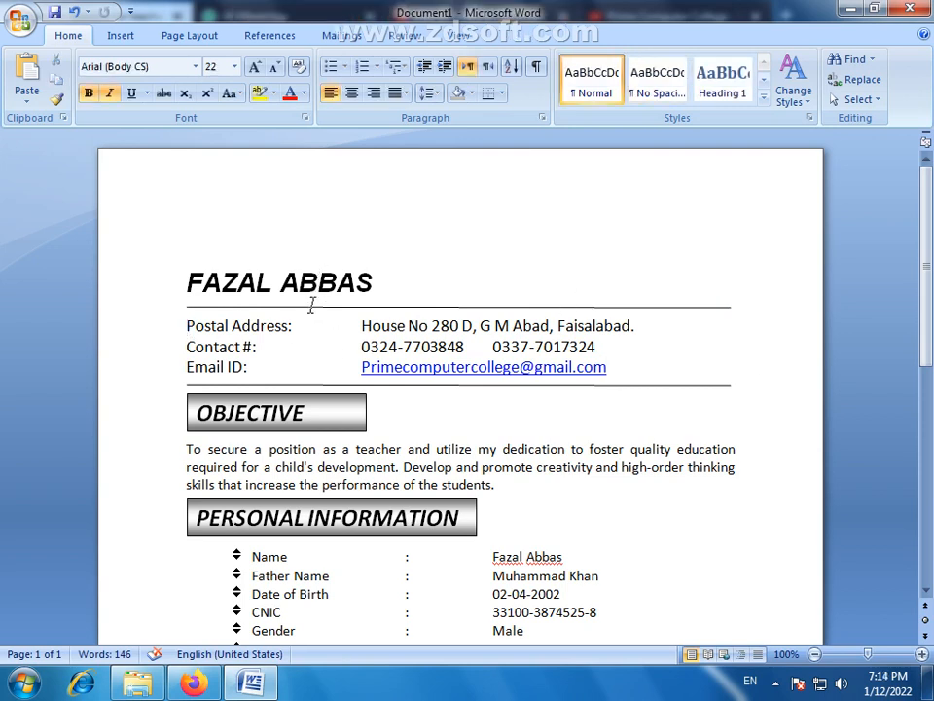
click(316, 308)
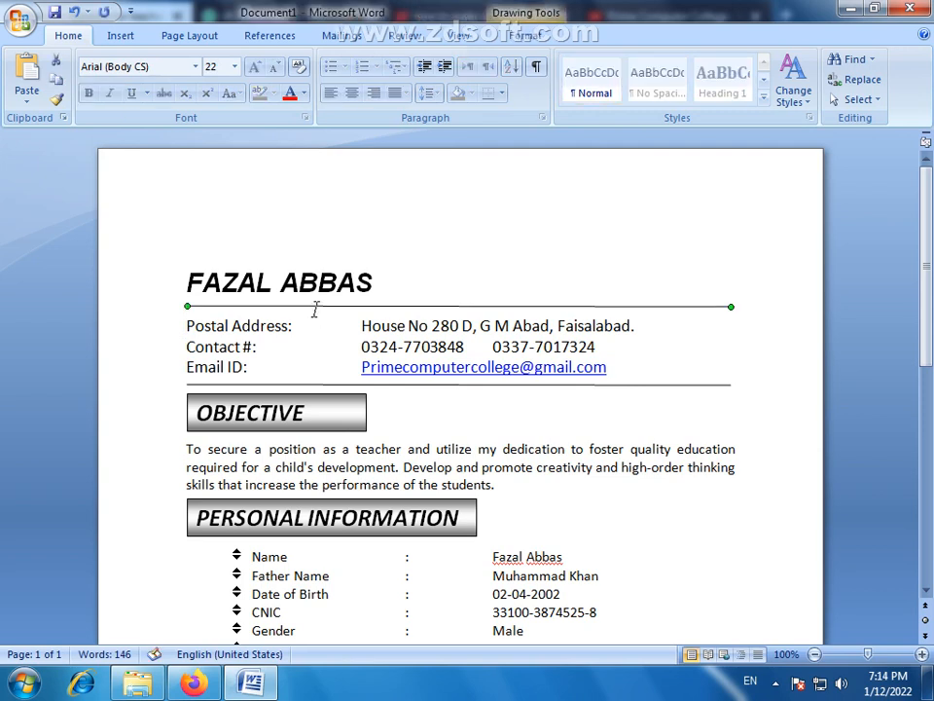
click(559, 385)
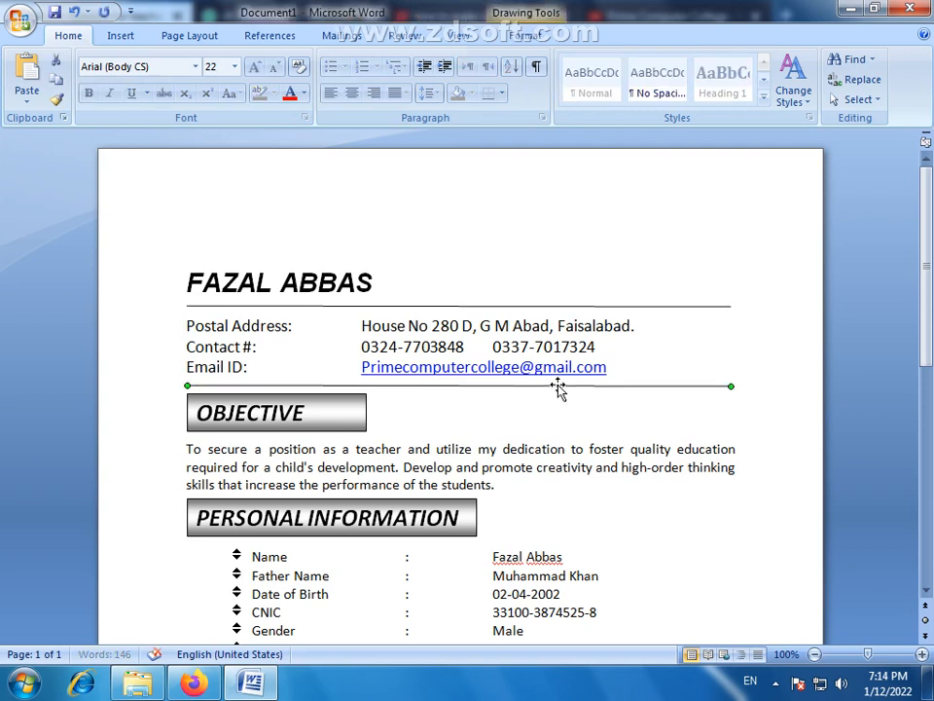
click(763, 441)
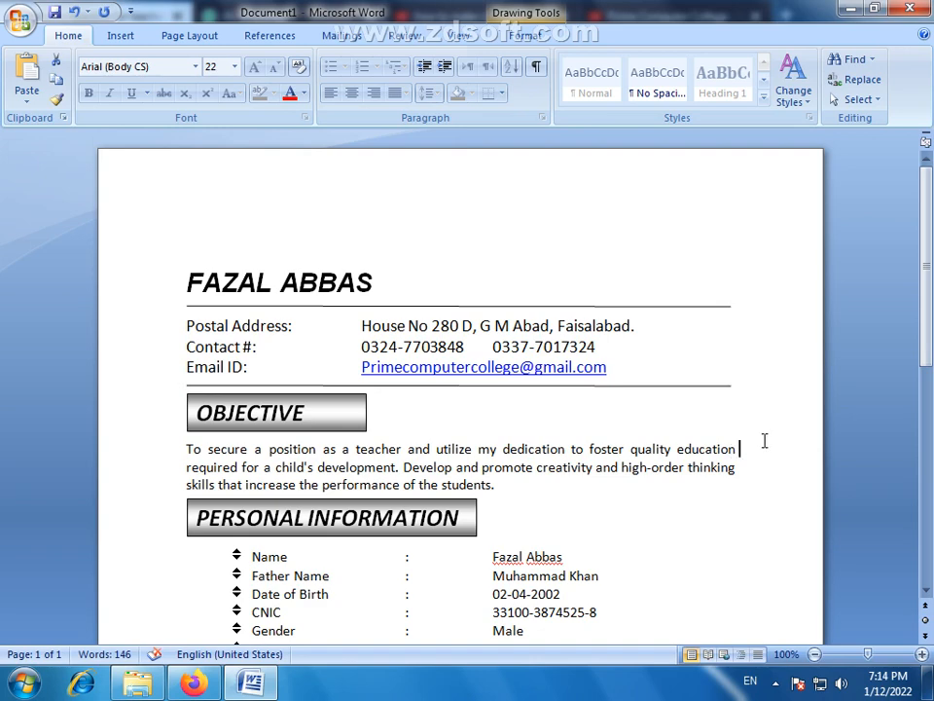
- Insert a WordArt title reading RESUME in italic Arial Black, size 36, on the empty line above the name heading
scroll(561, 368, down, 1)
scroll(296, 377, down, 5)
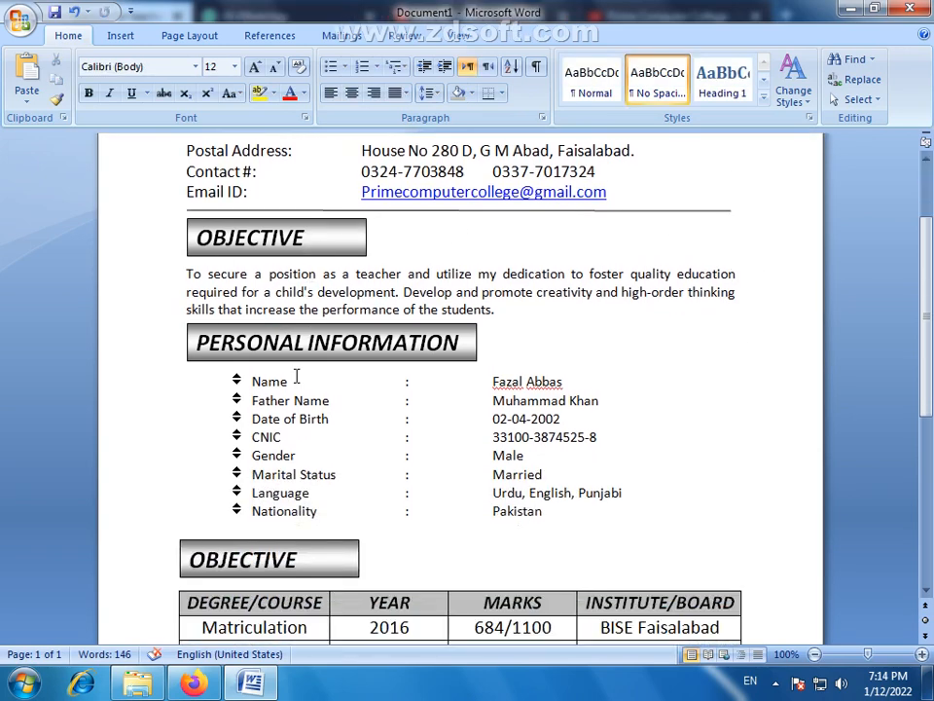
scroll(299, 381, up, 6)
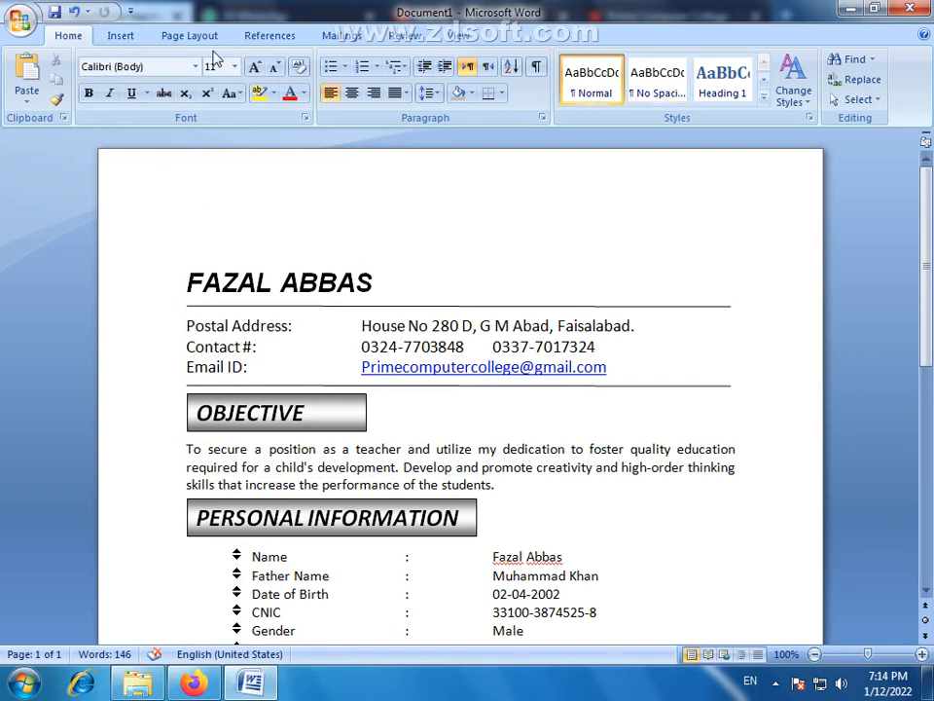
click(121, 36)
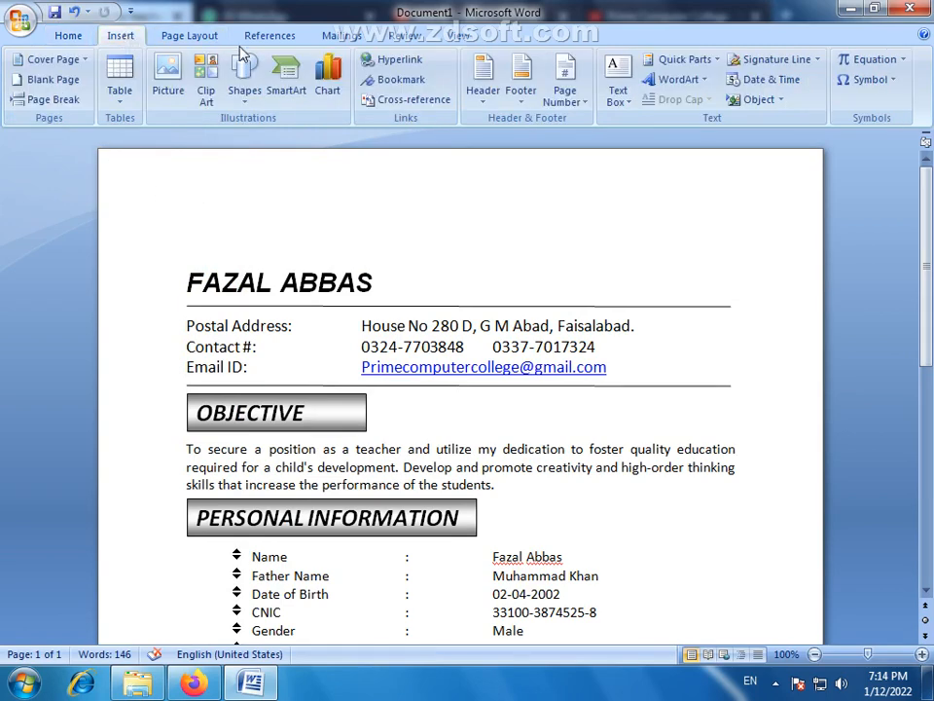
click(708, 86)
click(570, 161)
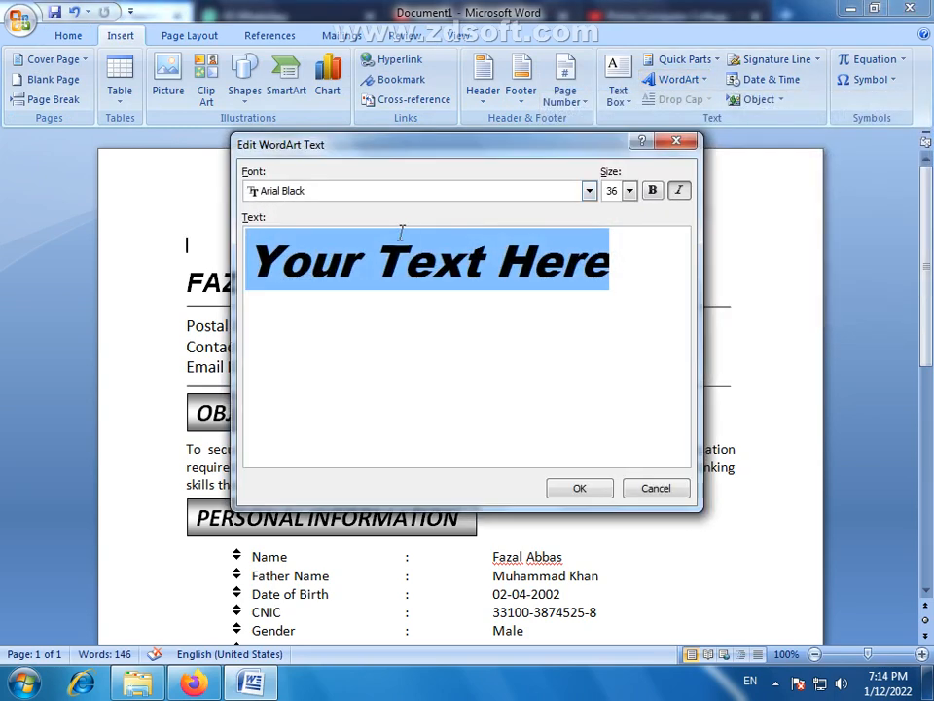
text(R)
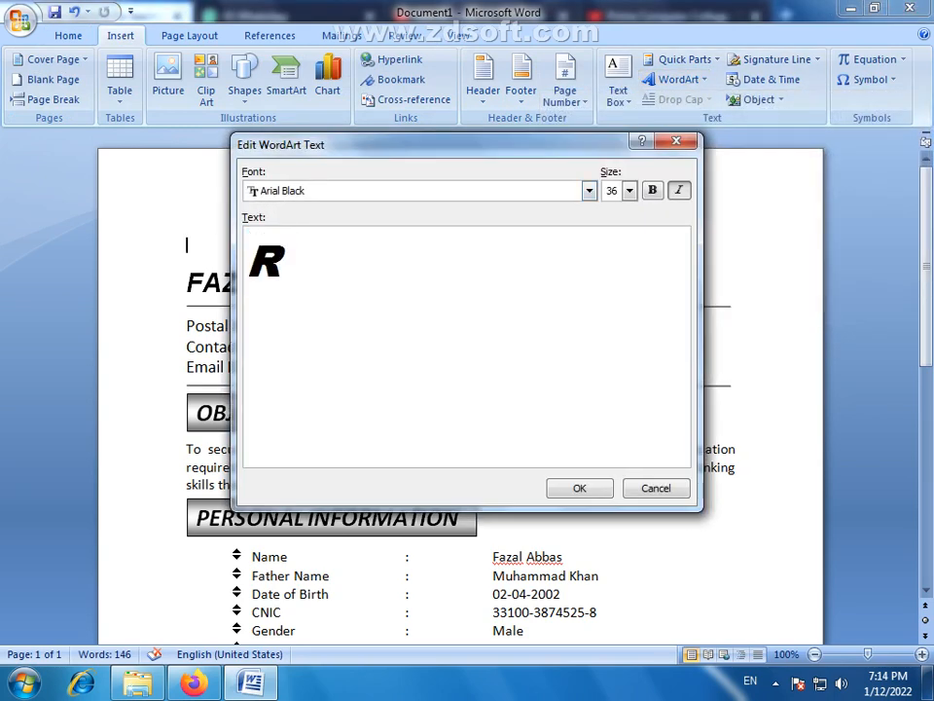
text(ESUME)
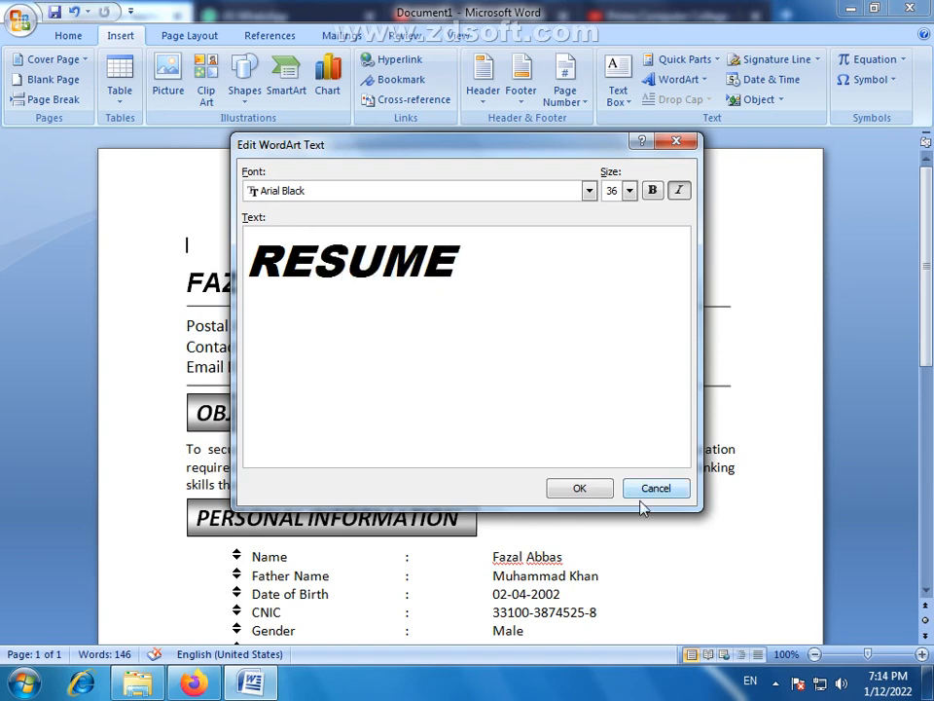
click(582, 490)
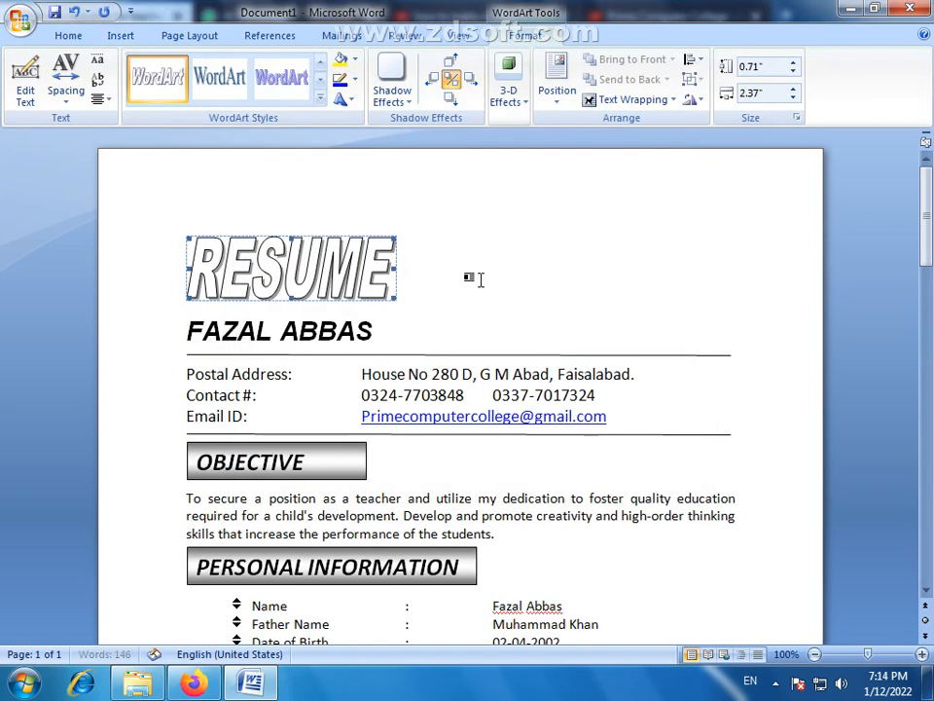
- Center the RESUME WordArt on the page and shrink it slightly
click(68, 35)
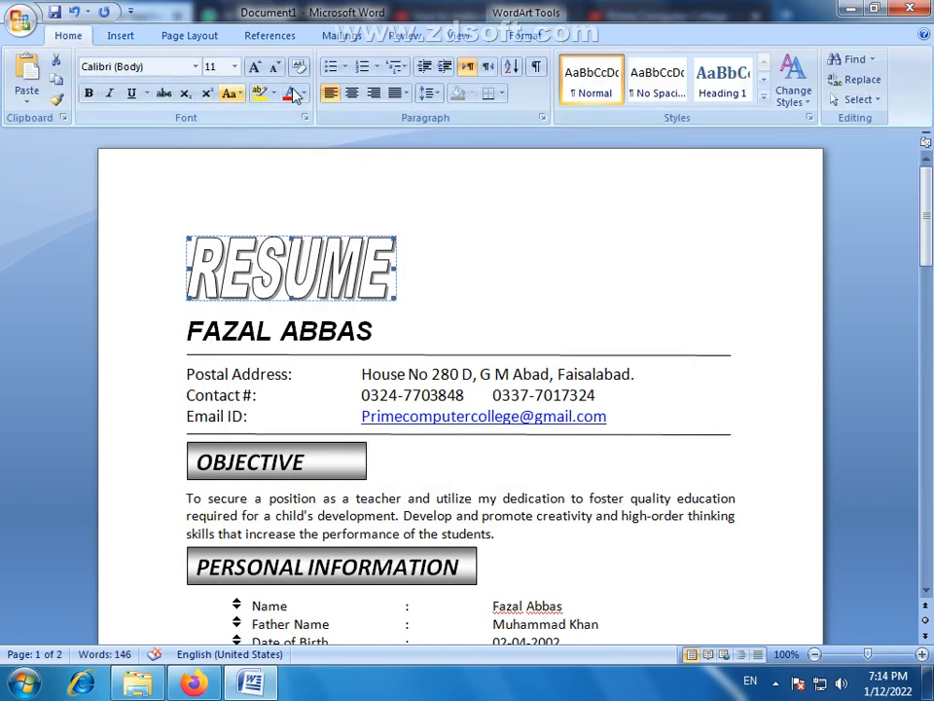
click(351, 92)
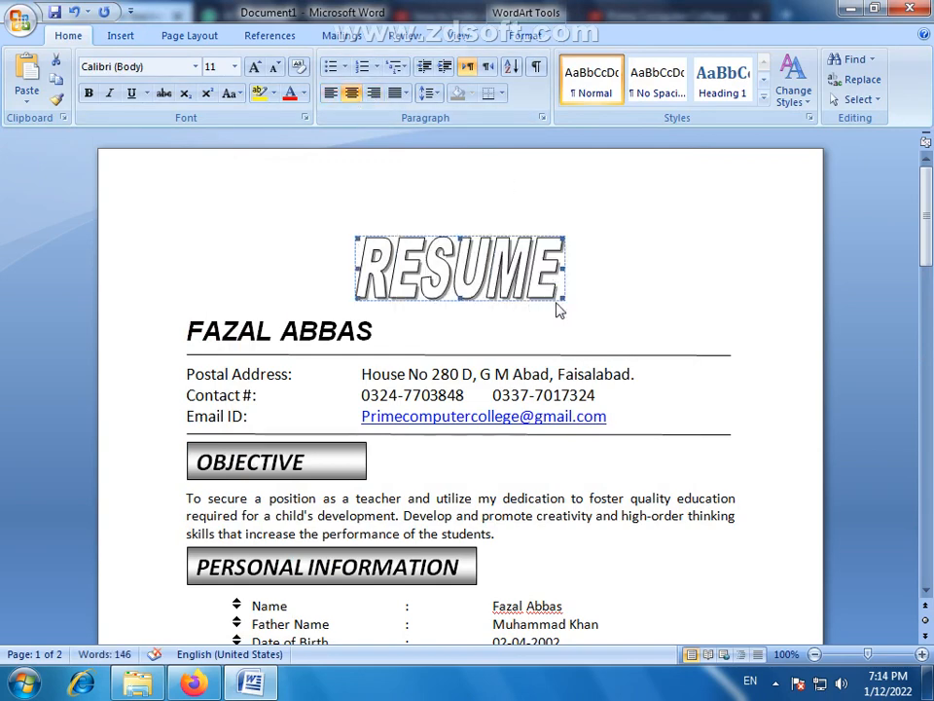
drag(553, 284, 548, 279)
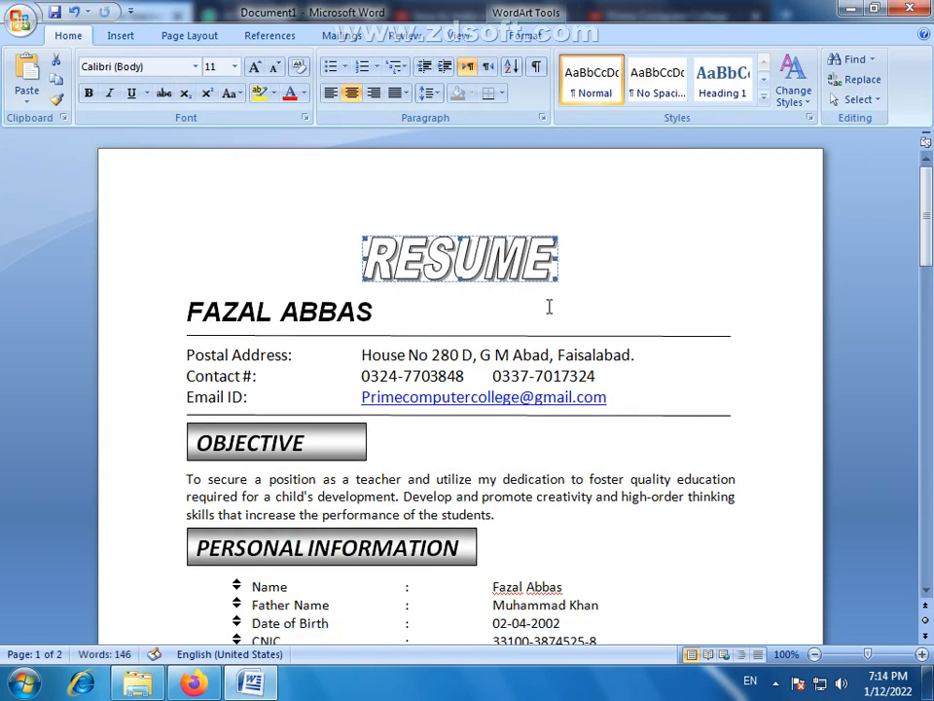
click(615, 265)
- Move the second OBJECTIVE heading box up slightly so it sits just below the Nationality row
scroll(644, 309, down, 14)
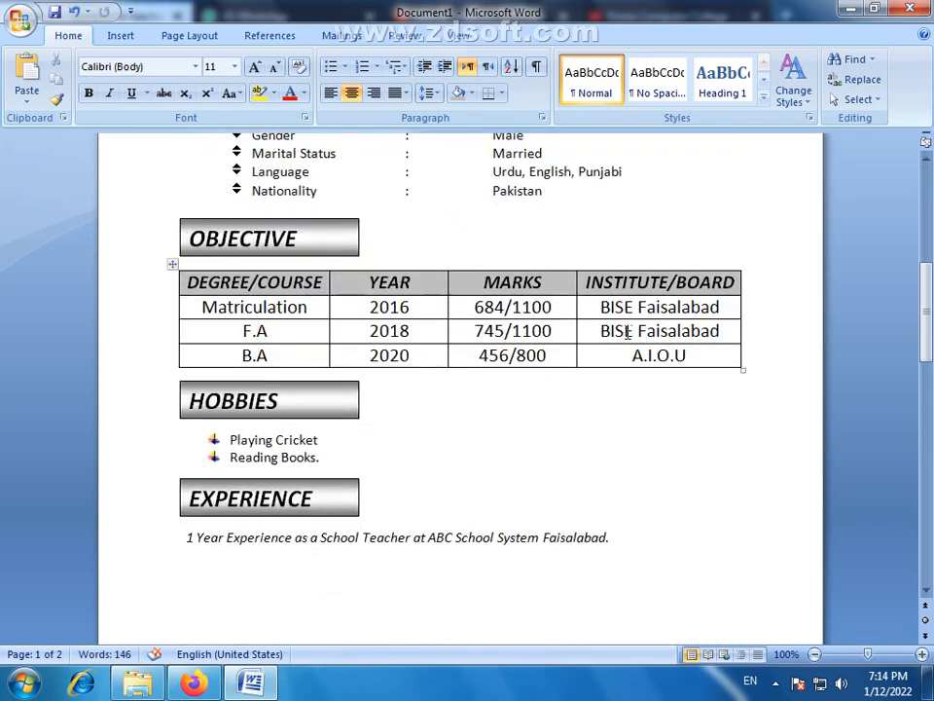
scroll(557, 340, up, 3)
scroll(556, 340, up, 5)
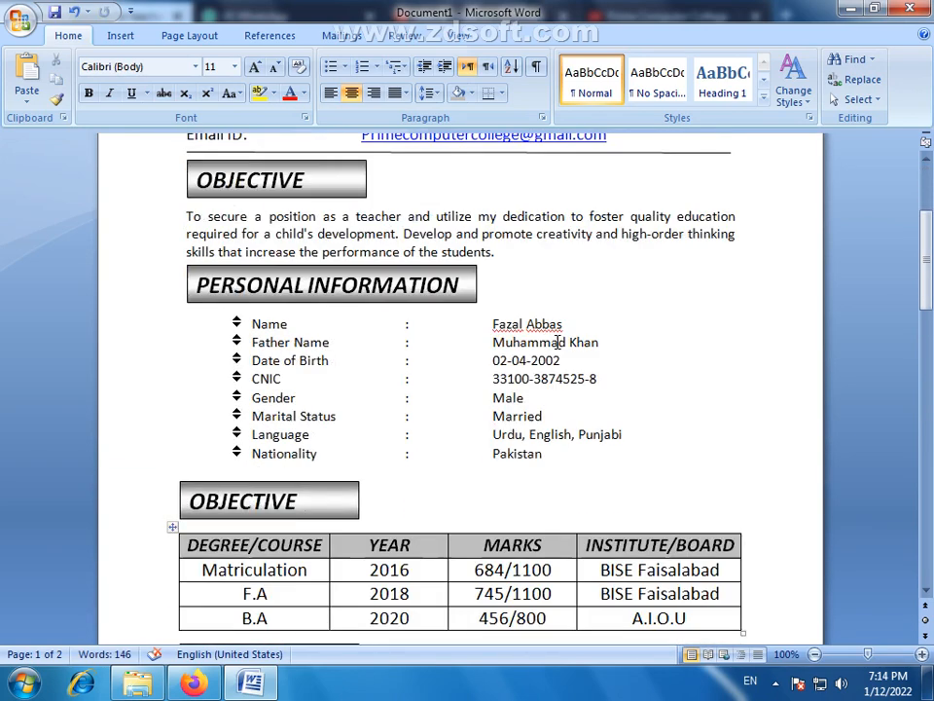
click(248, 484)
key(ctrl+Up)
key(ctrl+Up)
key(ctrl+Up)
key(ctrl+Up)
key(ctrl+Up)
key(ctrl+Up)
key(ctrl+Up)
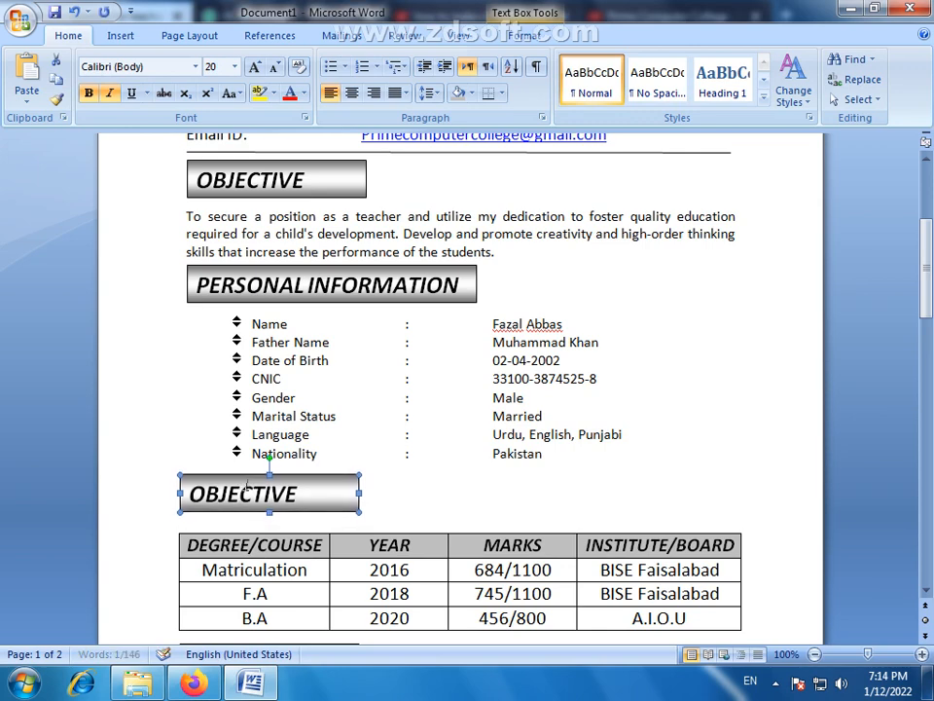
- Delete the empty paragraphs above the qualifications table and after the experience lines to bring the CV back to one page
click(221, 523)
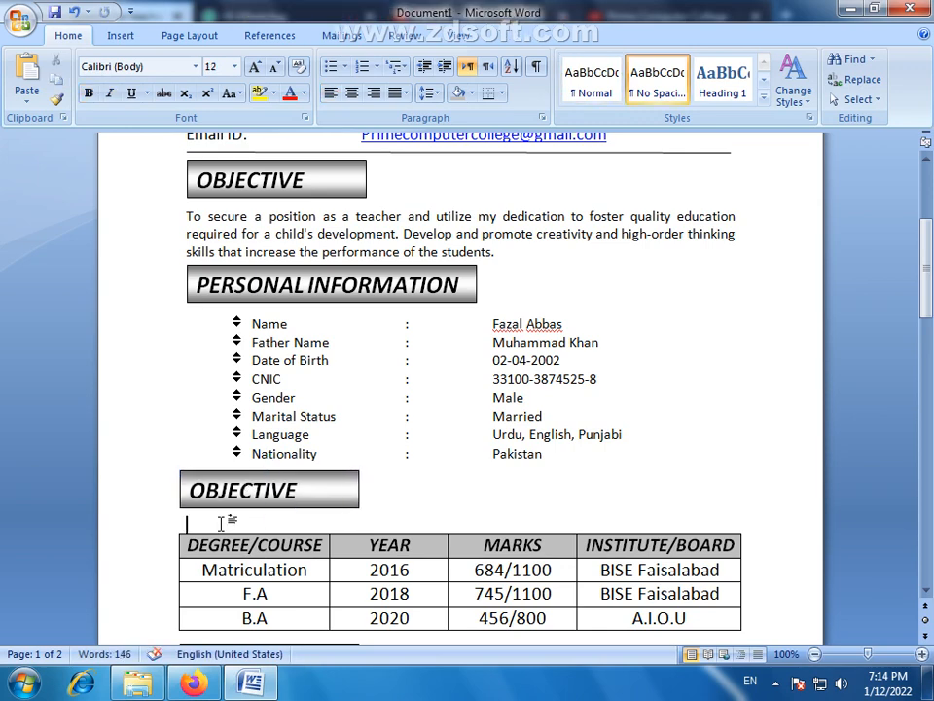
key(BackSpace)
scroll(749, 501, down, 5)
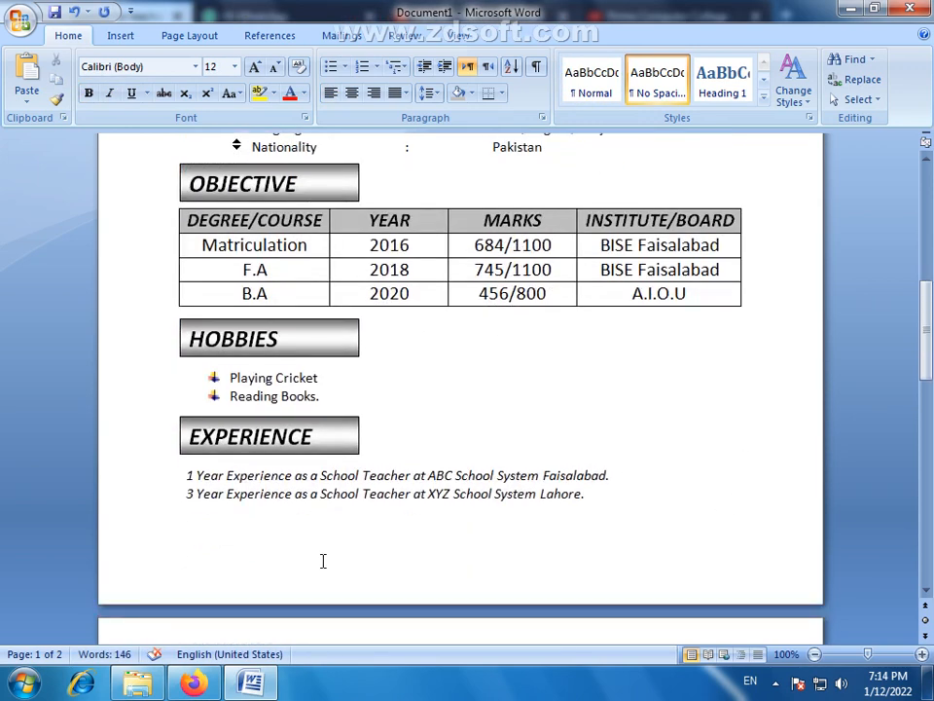
click(323, 561)
scroll(599, 518, up, 8)
scroll(610, 516, down, 12)
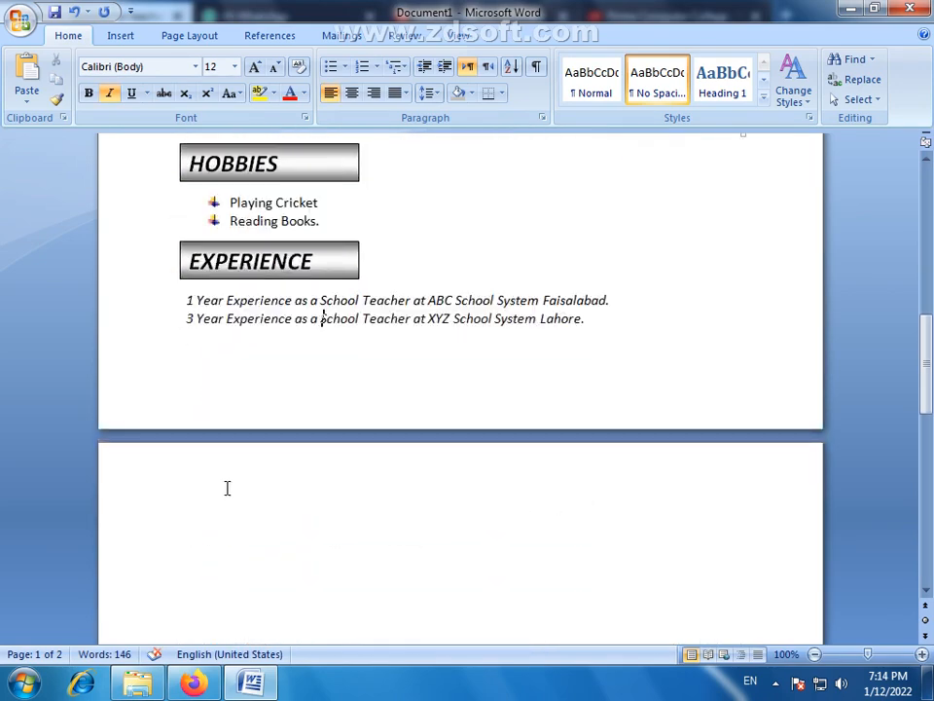
key(BackSpace)
scroll(449, 454, up, 10)
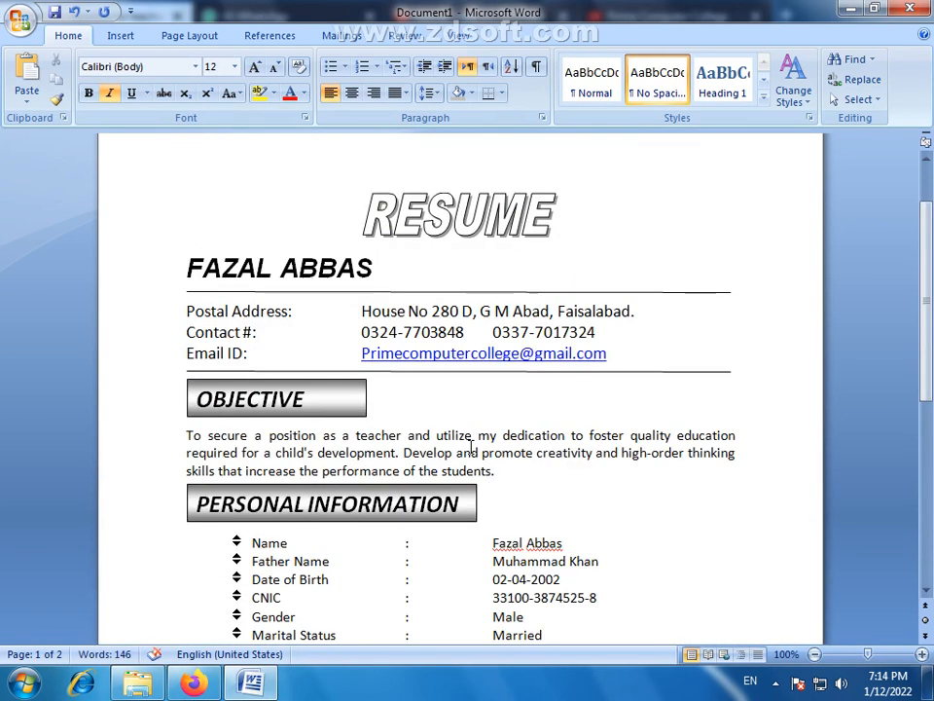
- Add a Shadow page border to the whole document using the thick-and-thin double line style with a 2 ¼ pt width
click(733, 290)
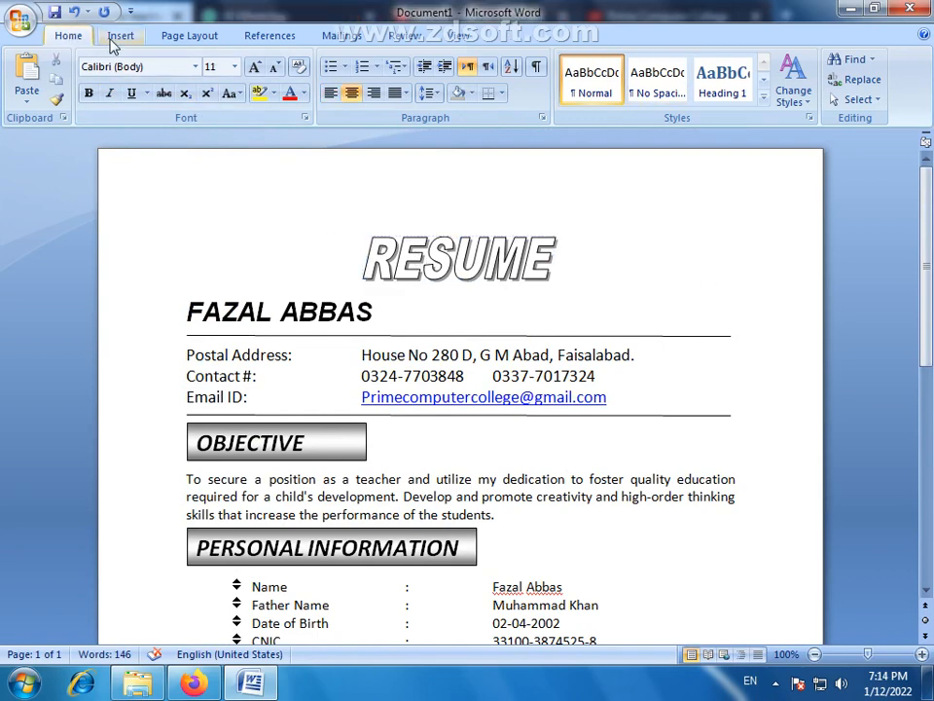
click(195, 37)
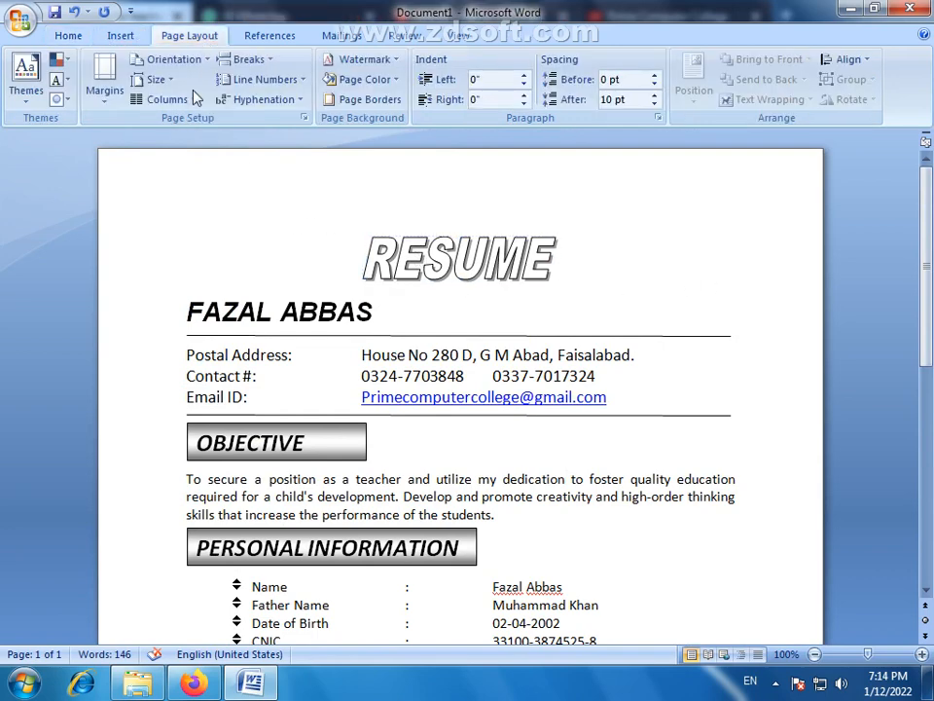
click(395, 80)
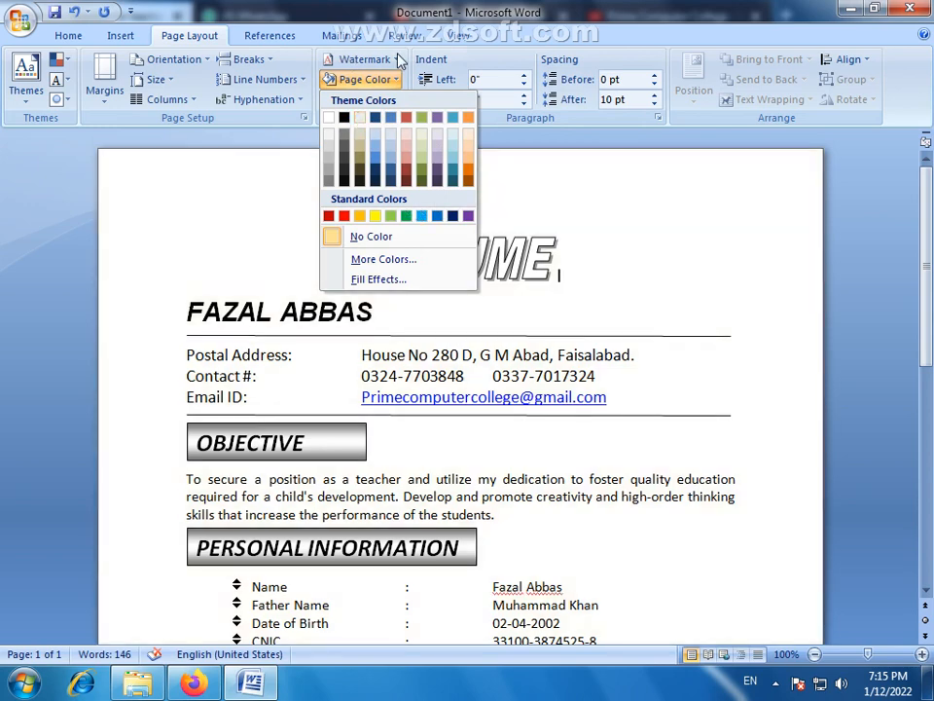
click(414, 11)
click(402, 103)
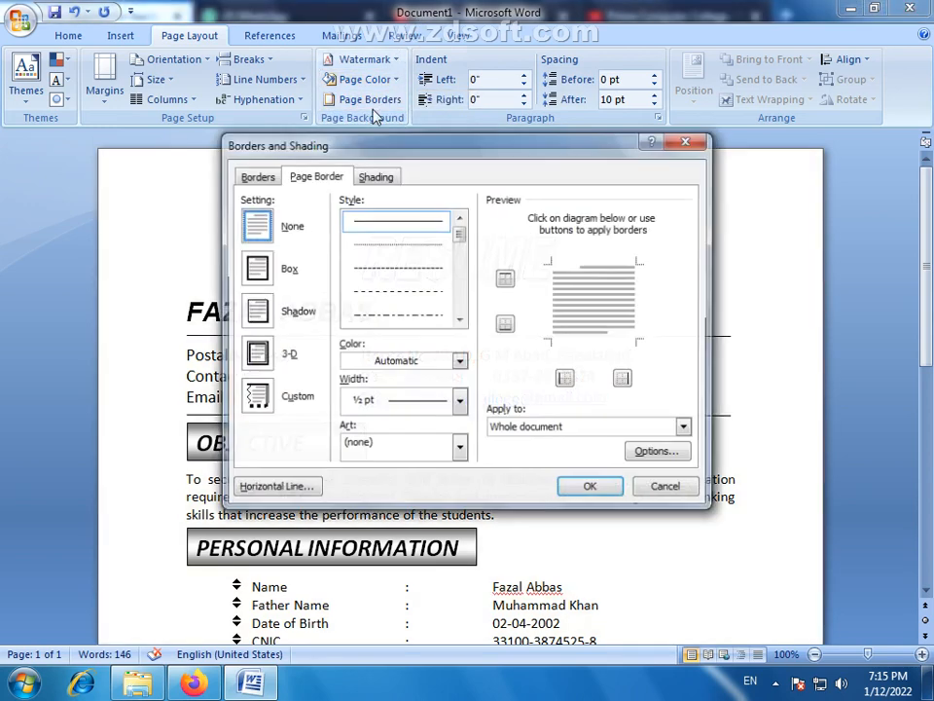
click(255, 310)
scroll(461, 317, down, 5)
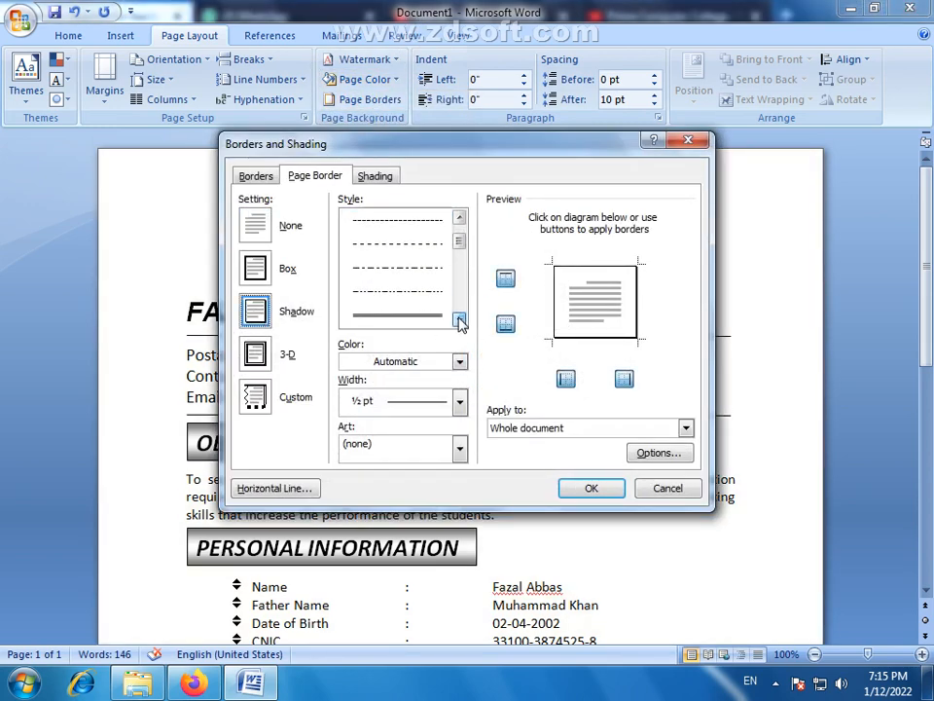
click(438, 310)
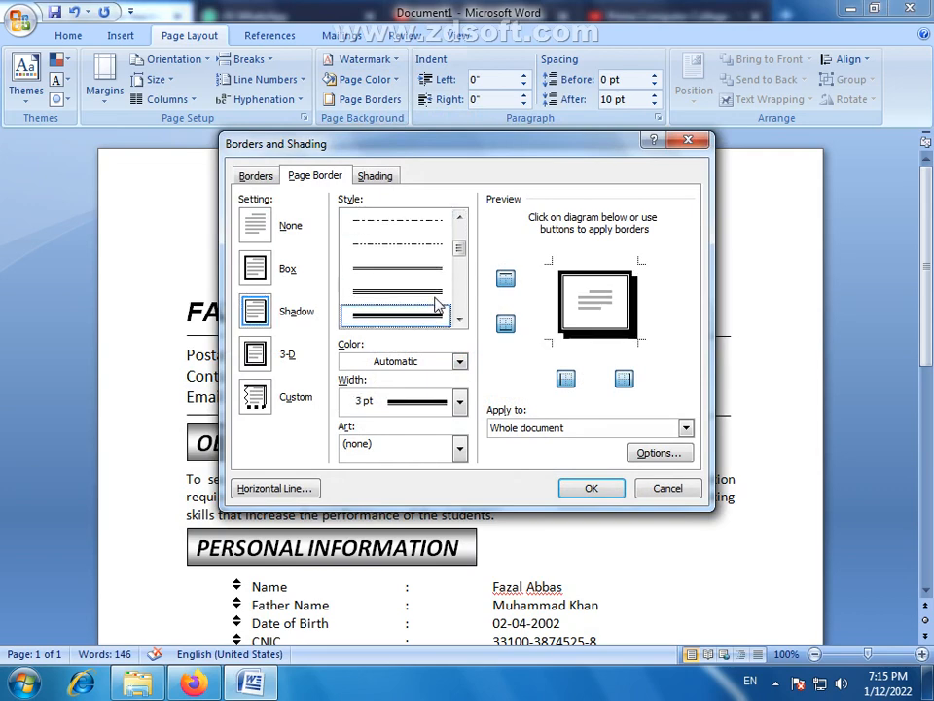
click(460, 402)
click(446, 448)
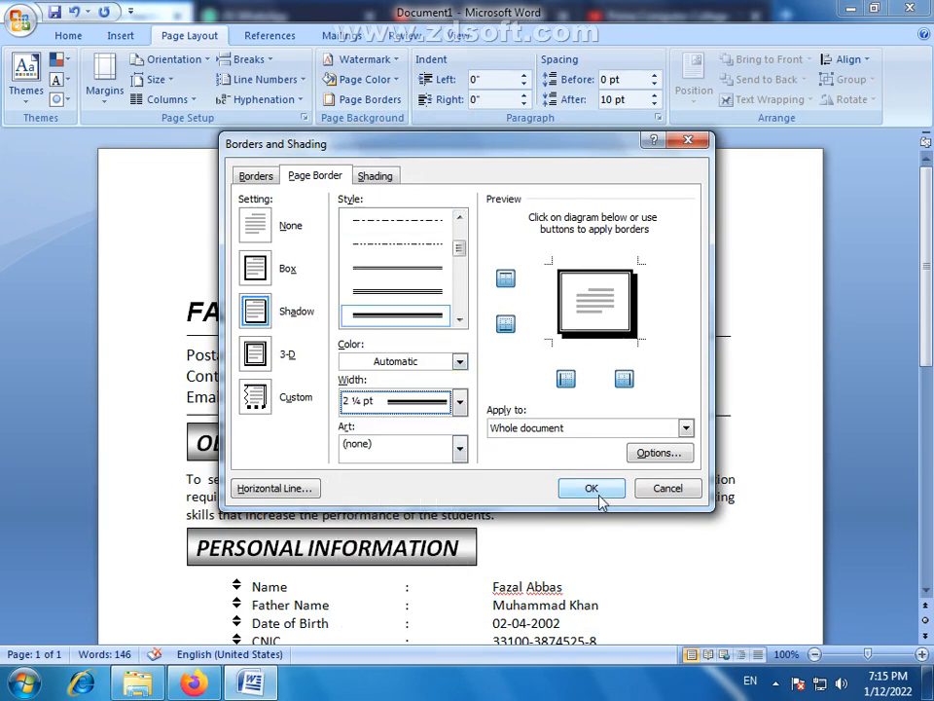
click(595, 491)
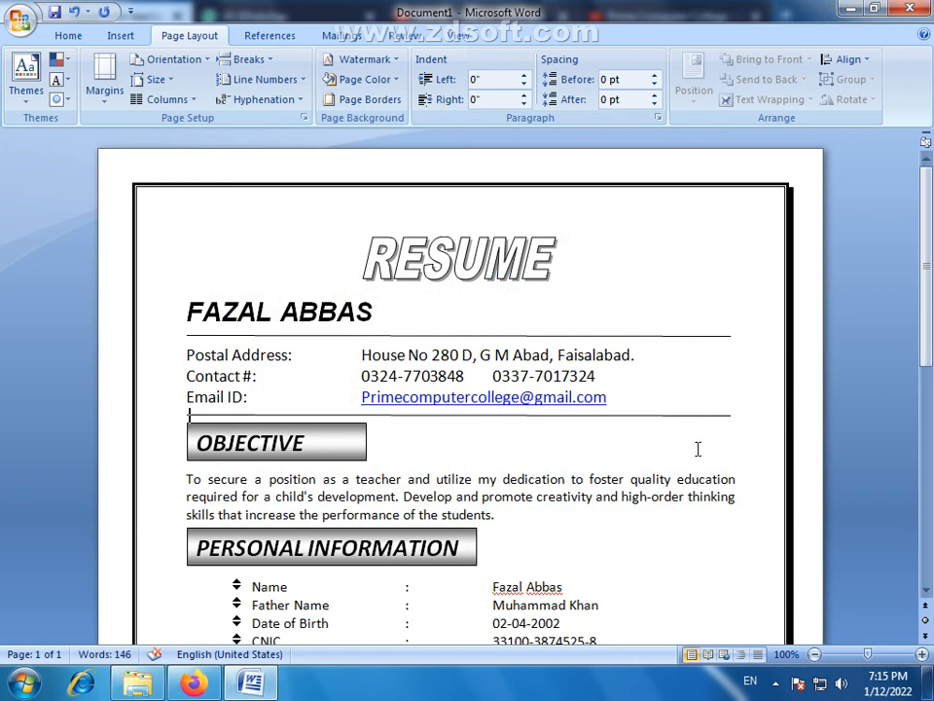
scroll(696, 447, down, 9)
scroll(696, 446, down, 1)
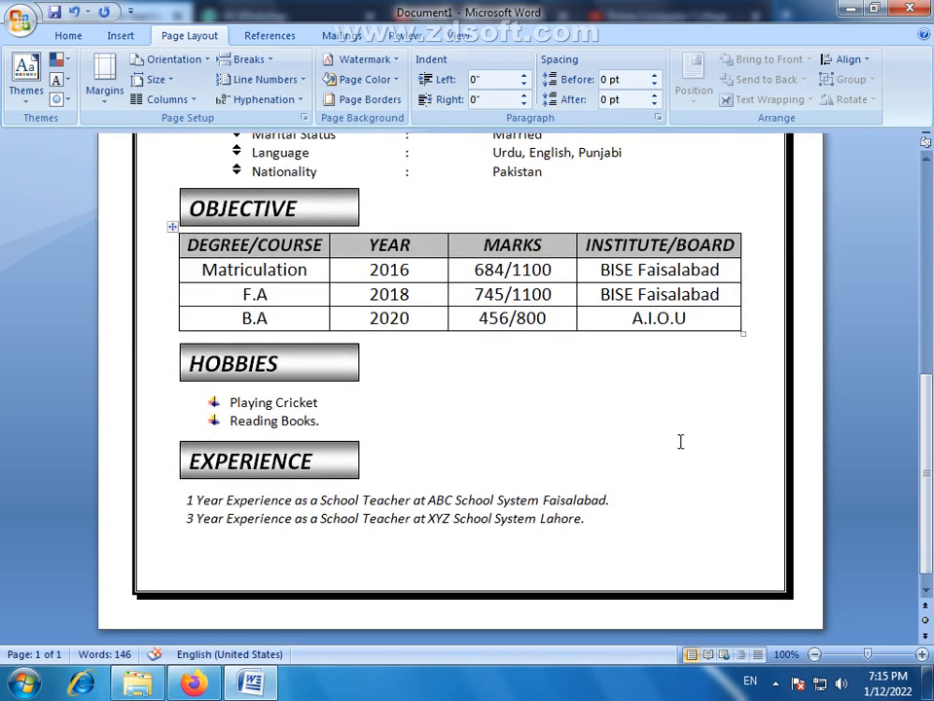
scroll(603, 429, up, 8)
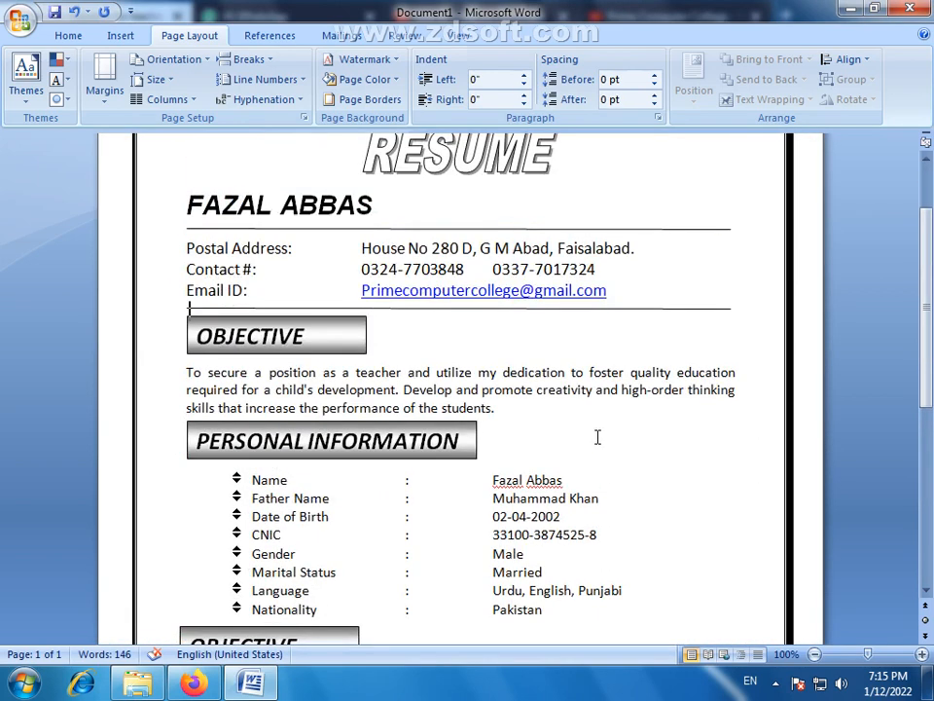
right_click(556, 476)
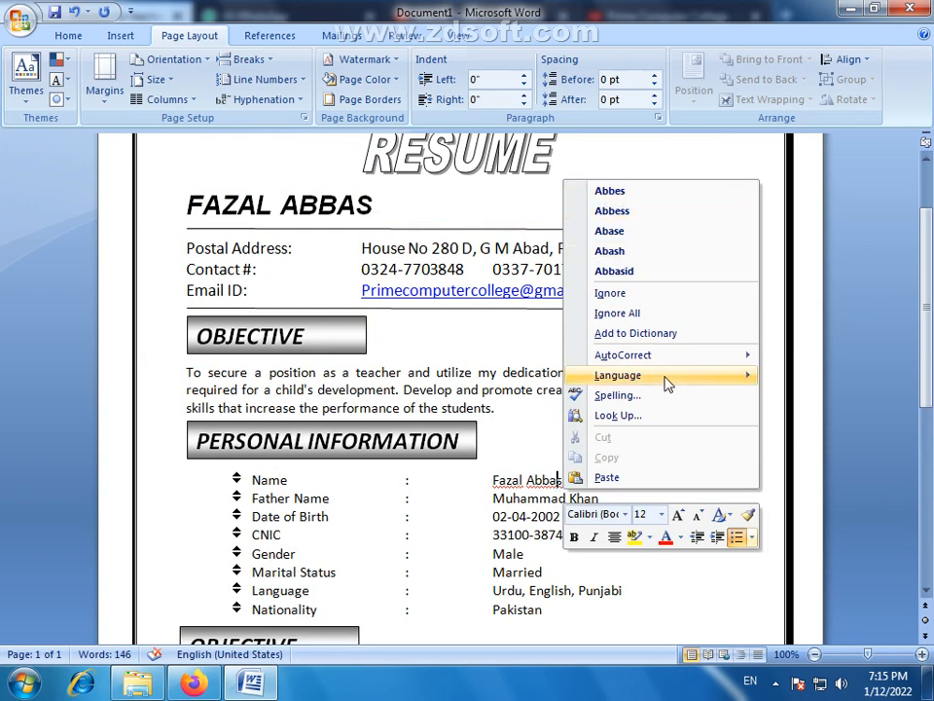
click(626, 415)
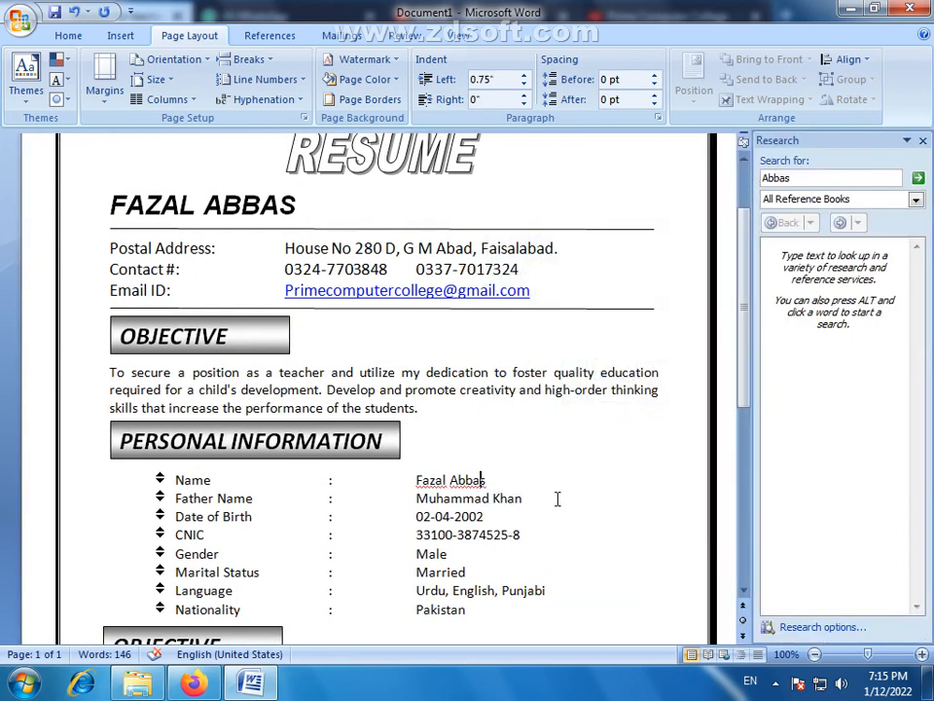
click(923, 140)
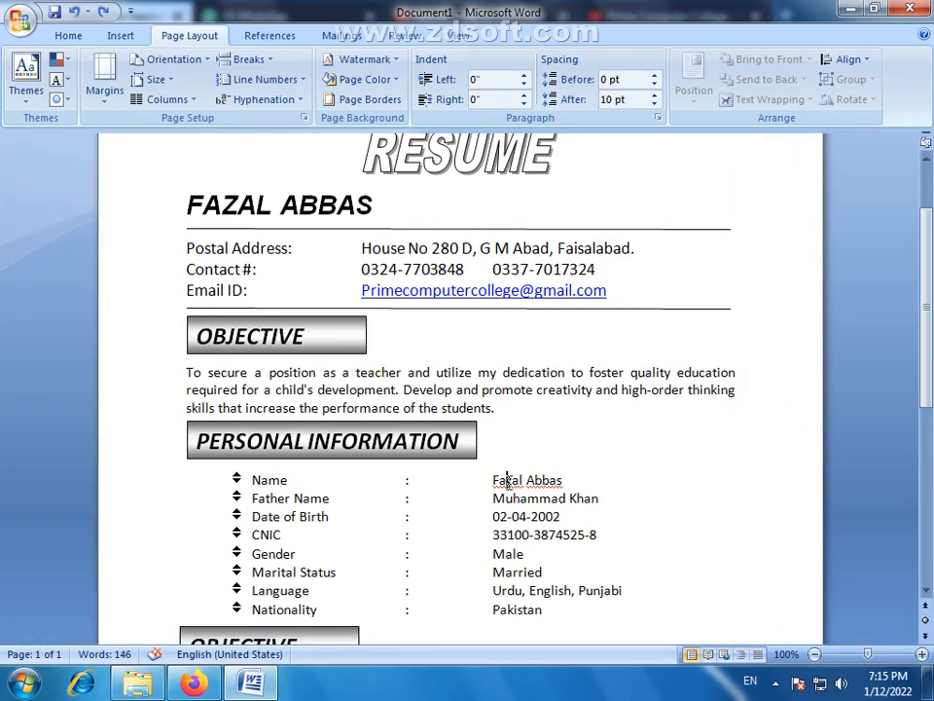
- Ignore all spelling flags on both words of the full name in the Name row under PERSONAL INFORMATION
right_click(507, 480)
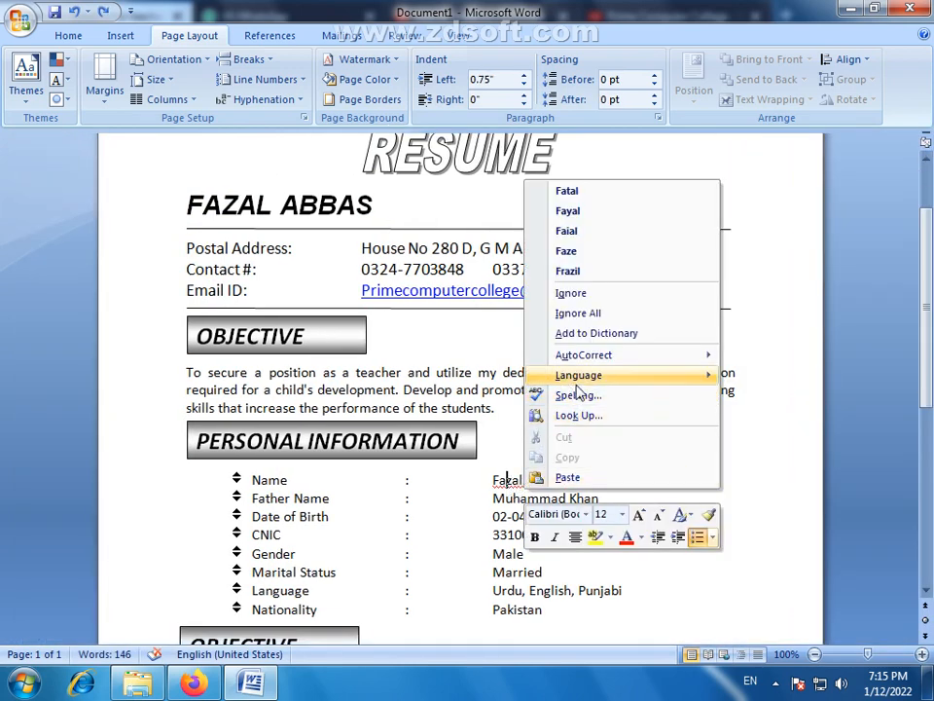
click(579, 312)
right_click(553, 482)
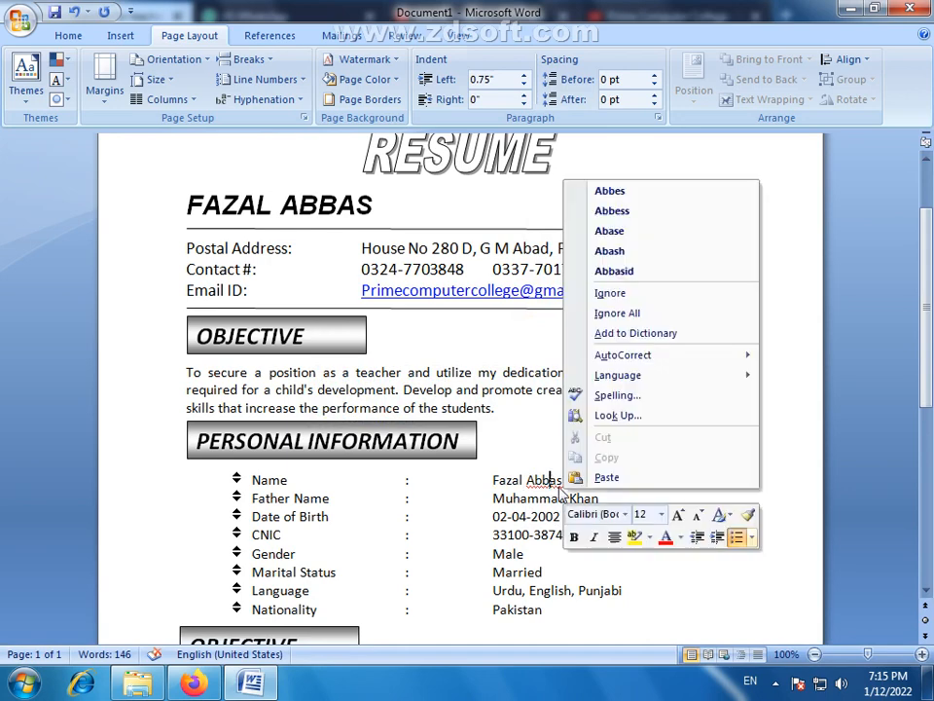
click(633, 314)
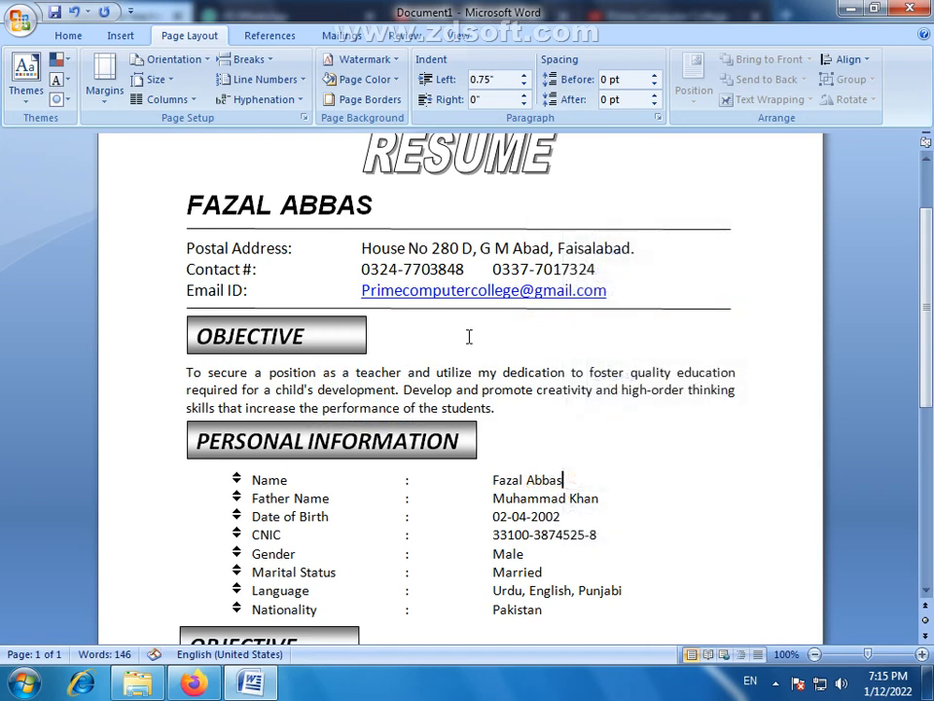
click(642, 407)
- Reapply the Shadow page border to the whole document with a double line style and a 1 ½ pt width
scroll(637, 457, down, 7)
scroll(636, 463, up, 5)
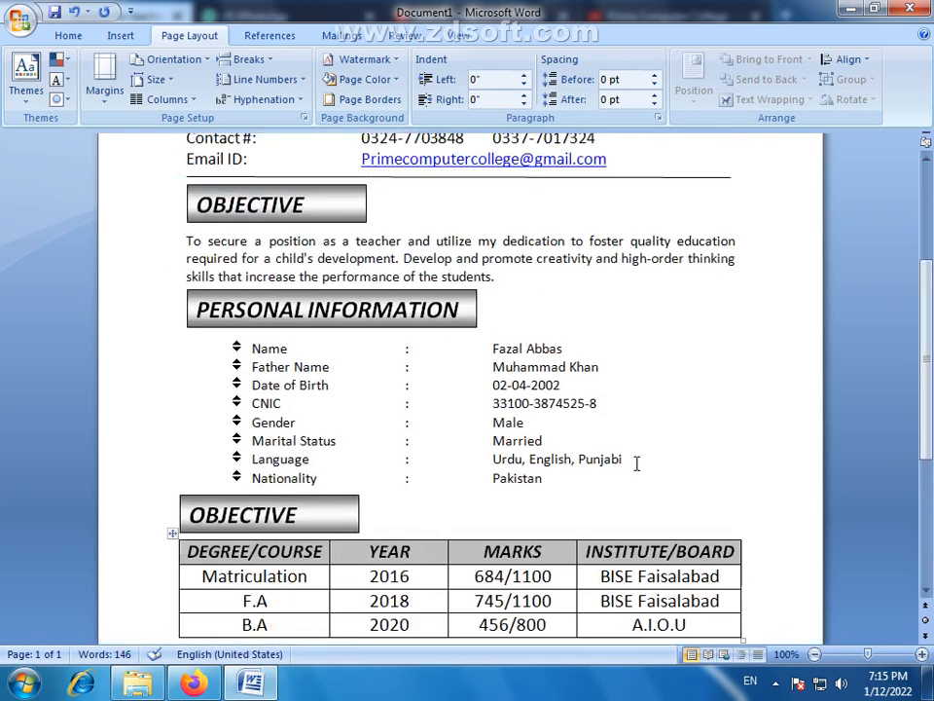
scroll(636, 463, up, 5)
click(366, 100)
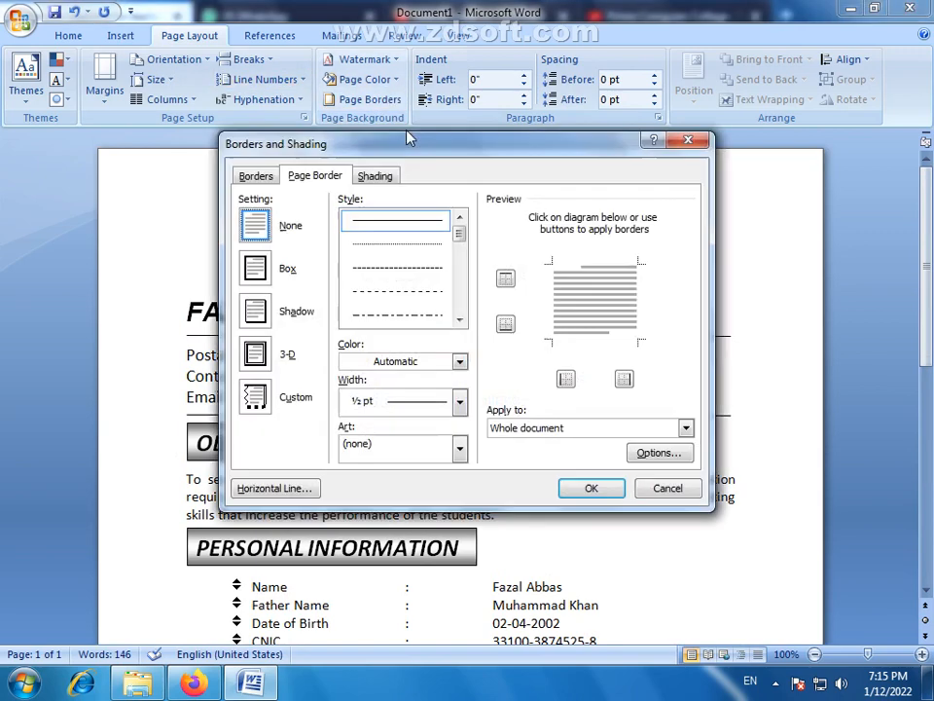
click(255, 311)
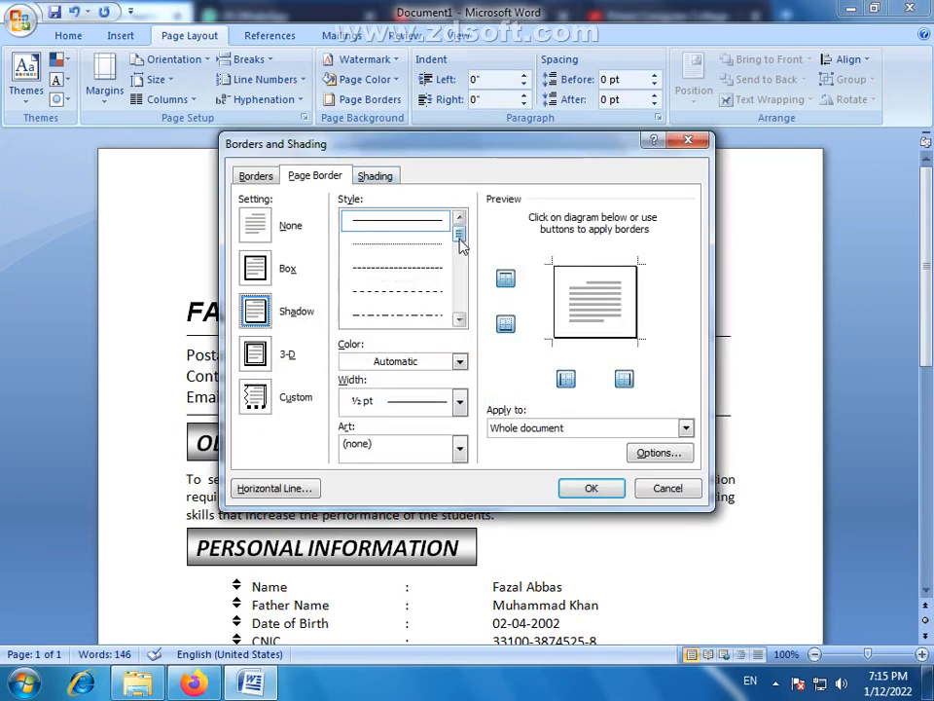
scroll(453, 263, down, 3)
click(440, 244)
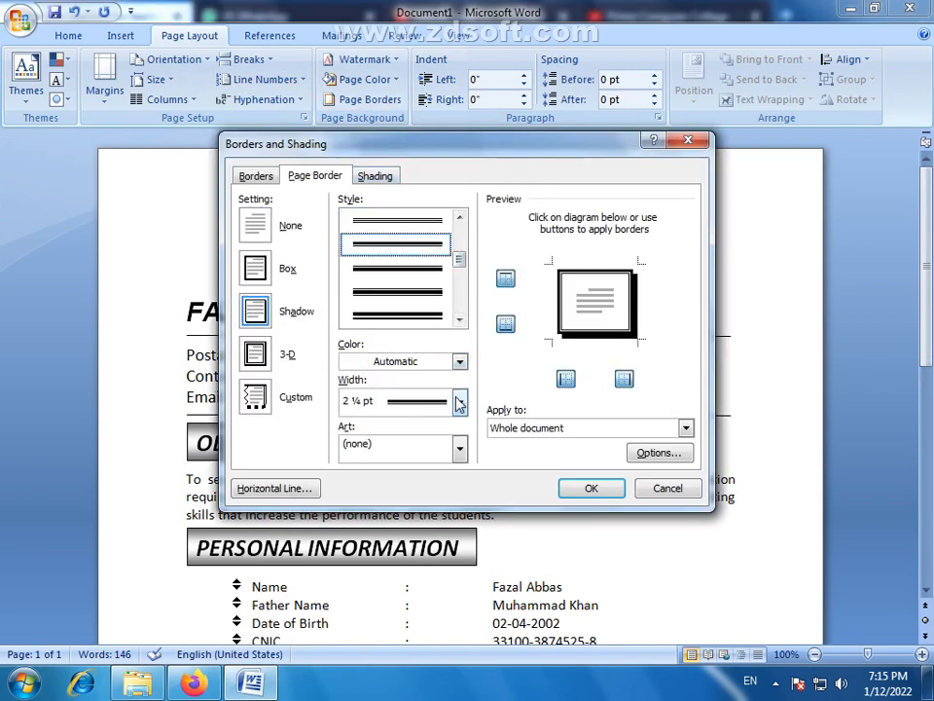
click(459, 403)
click(428, 428)
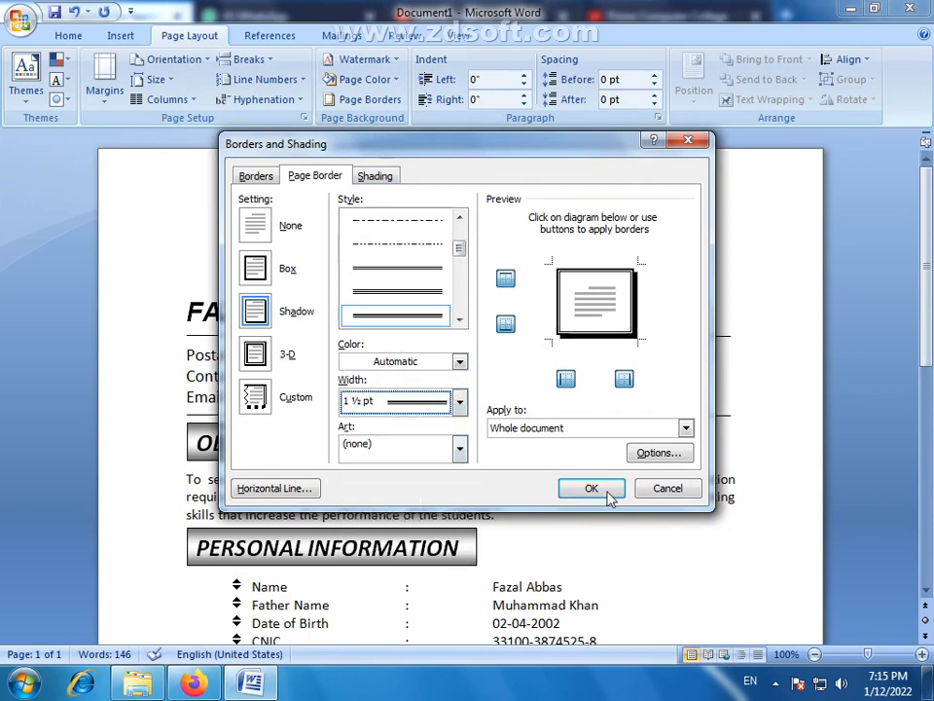
click(591, 488)
click(688, 432)
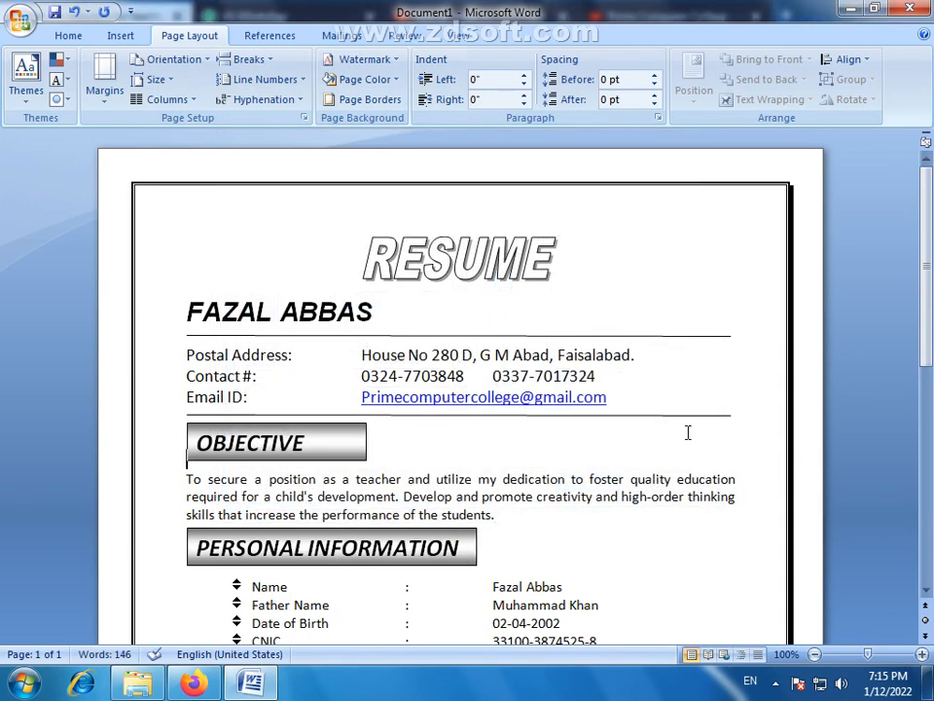
- Look over the bordered CV from title to table and display it as one whole page
scroll(538, 356, down, 10)
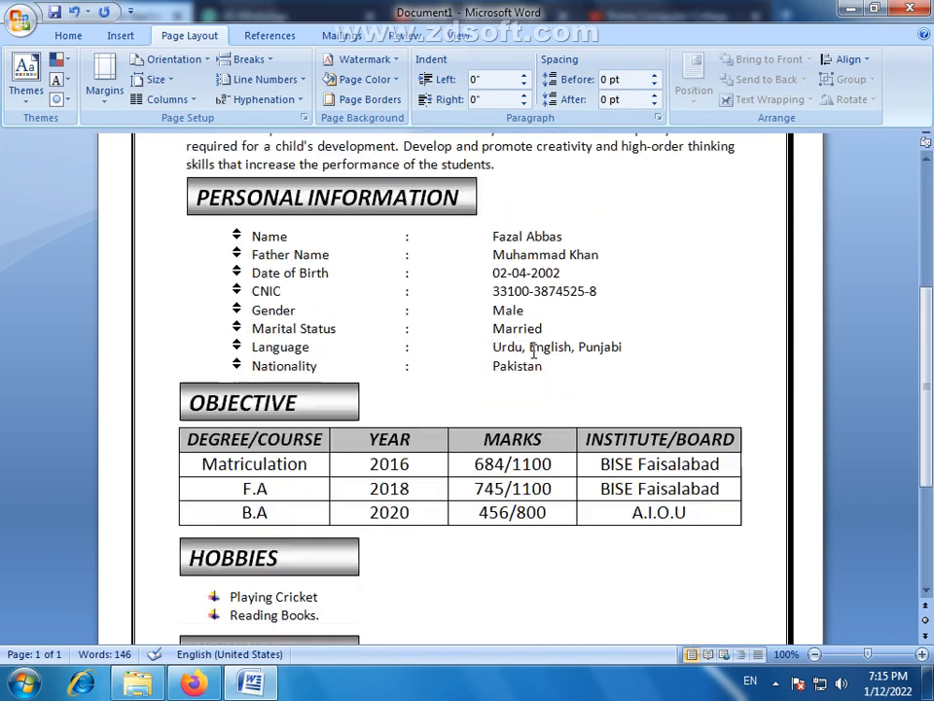
scroll(533, 351, up, 10)
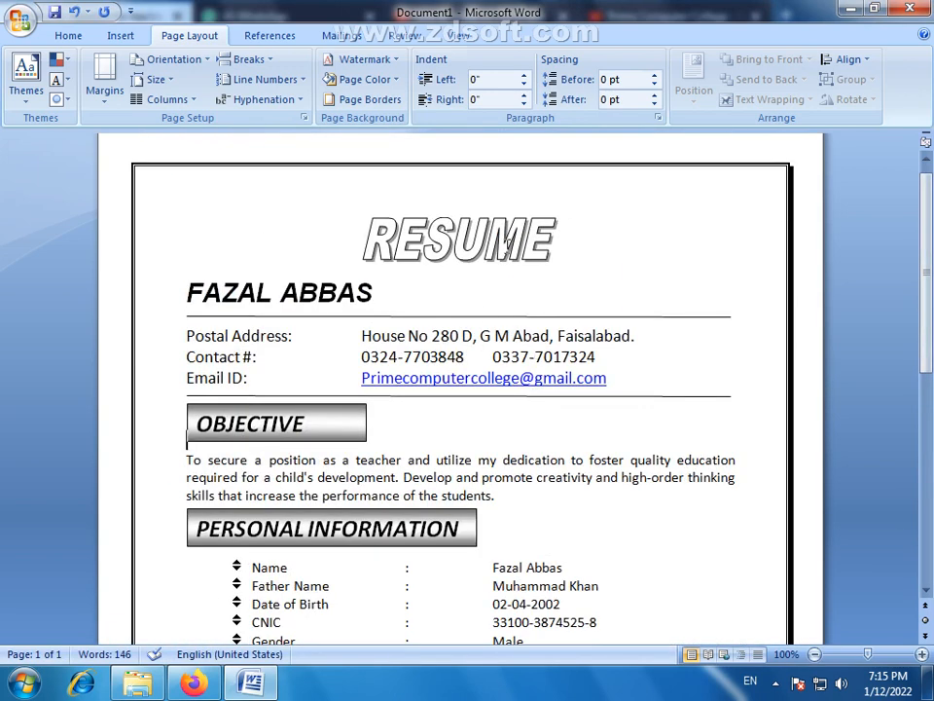
scroll(635, 351, down, 3)
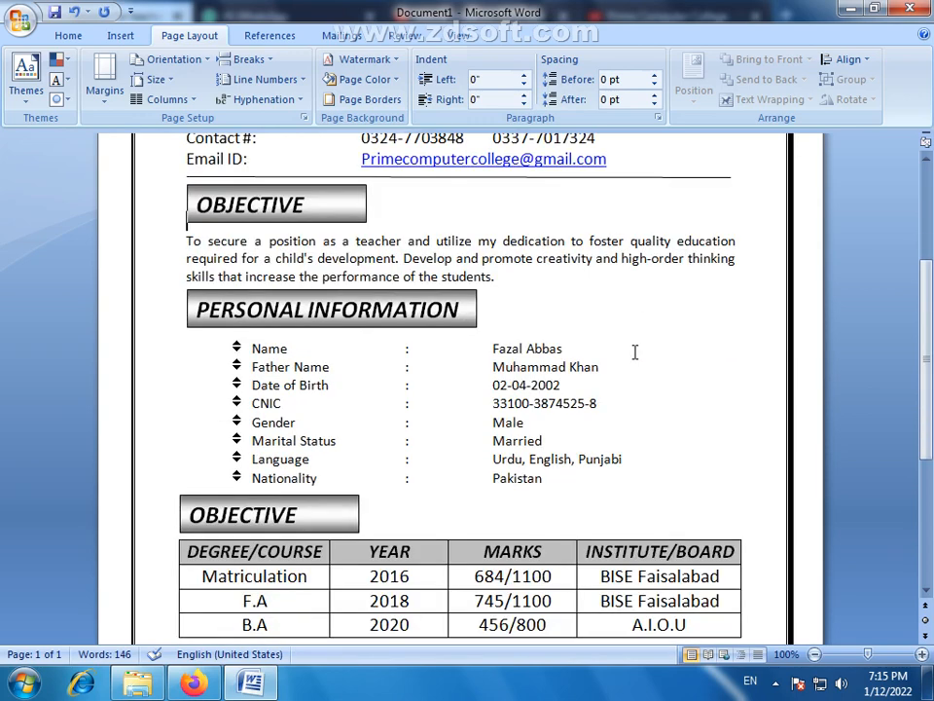
scroll(635, 351, up, 3)
click(459, 35)
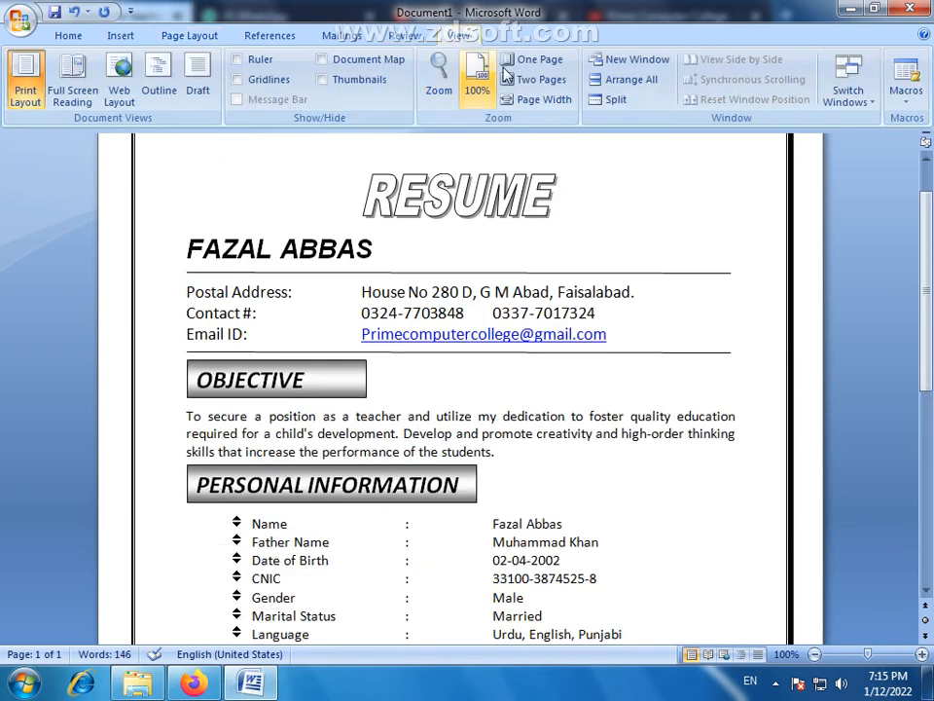
click(516, 60)
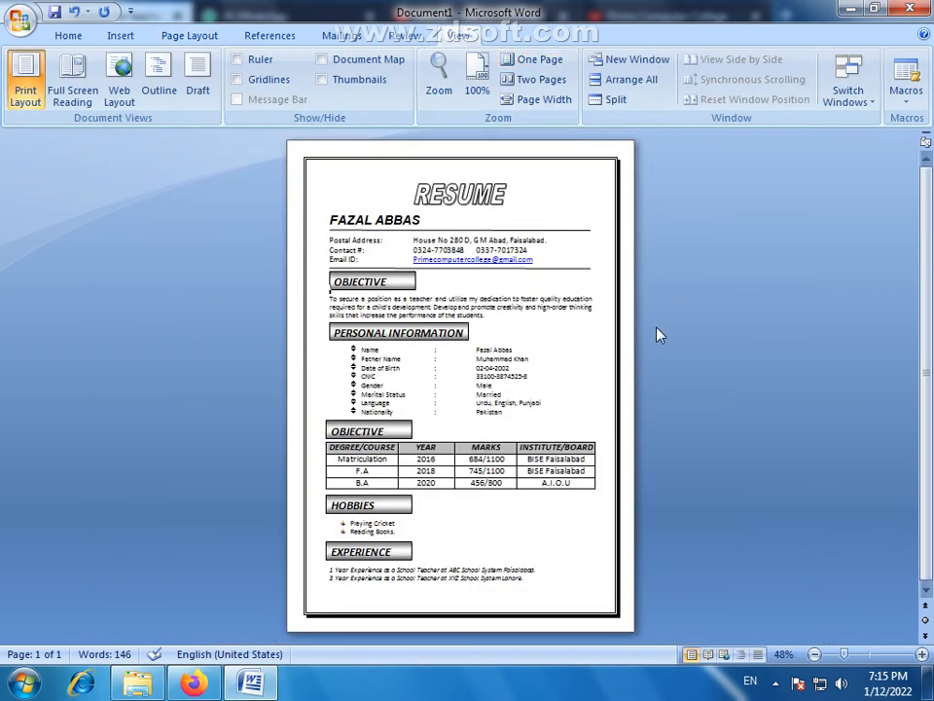
- Fill the RESUME WordArt with a horizontal gradient running from white at the top to dark grey at the bottom
click(474, 197)
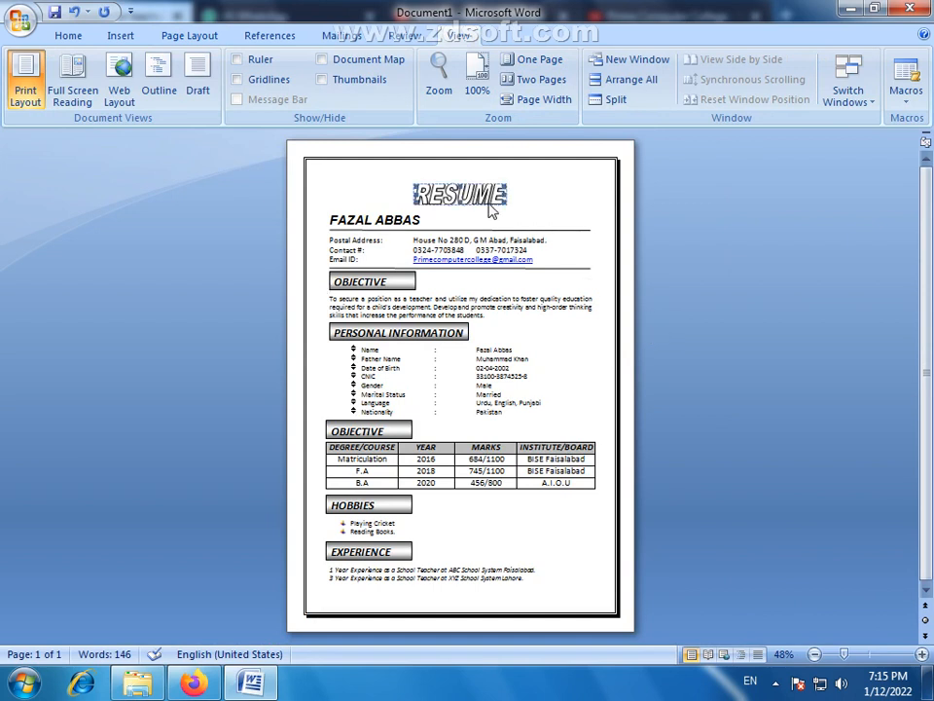
click(492, 206)
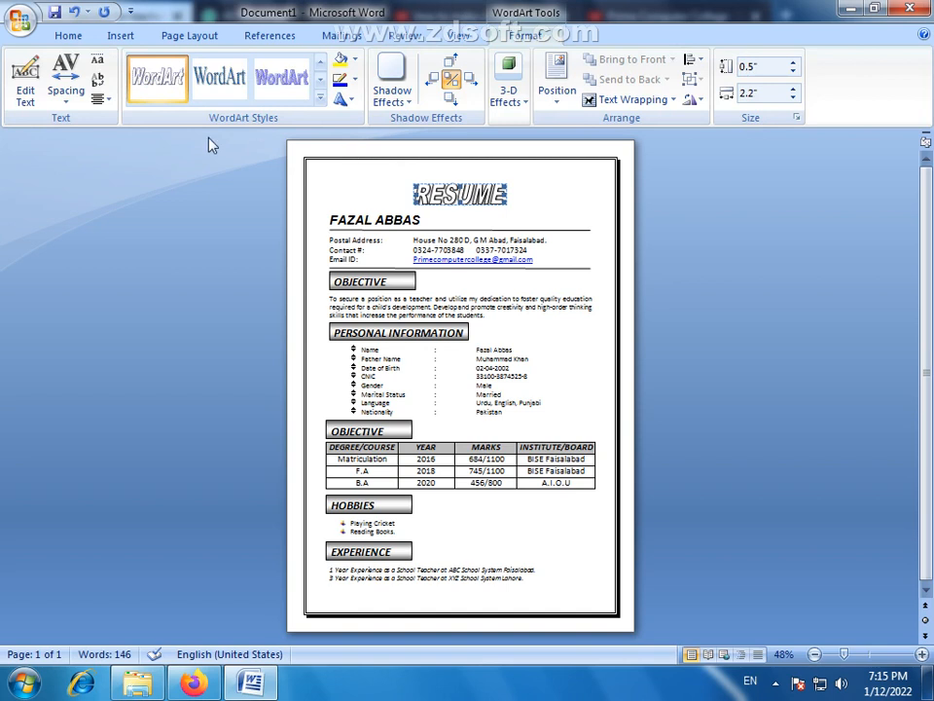
click(353, 59)
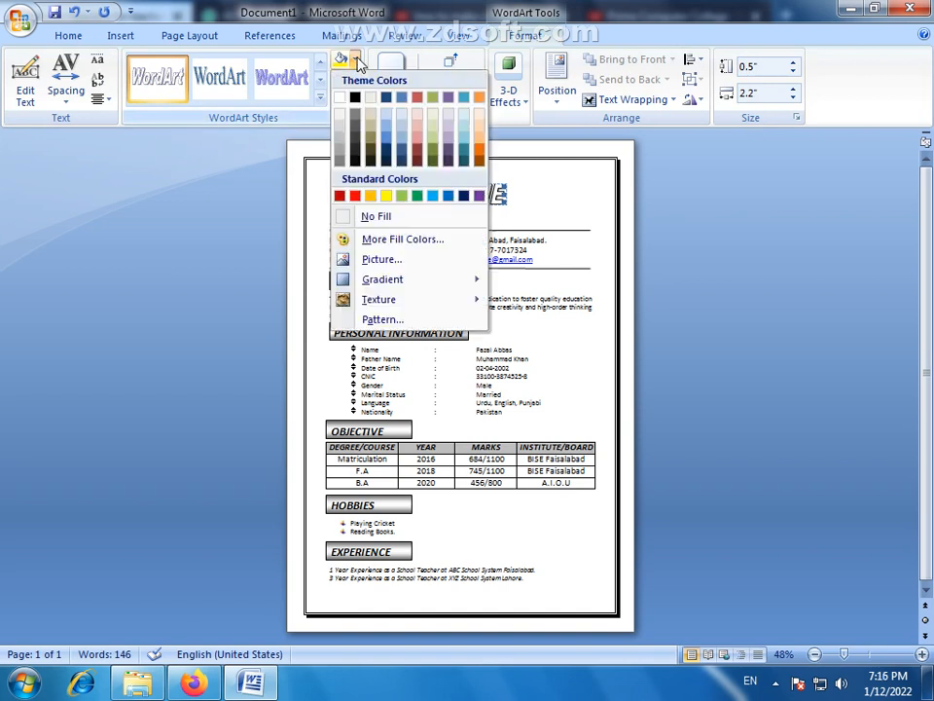
click(390, 278)
click(594, 644)
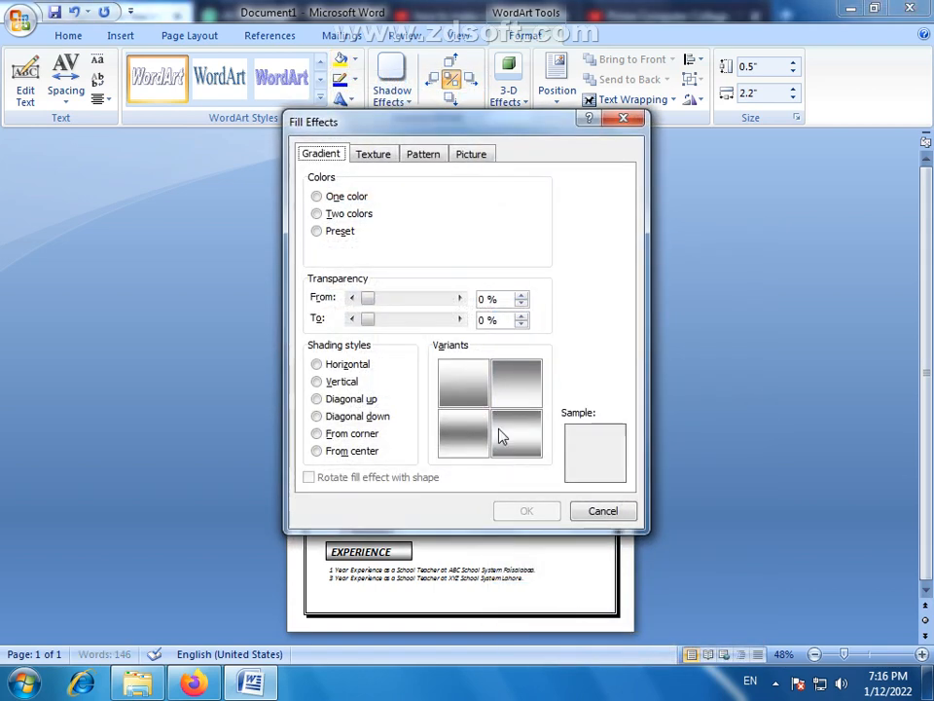
click(522, 512)
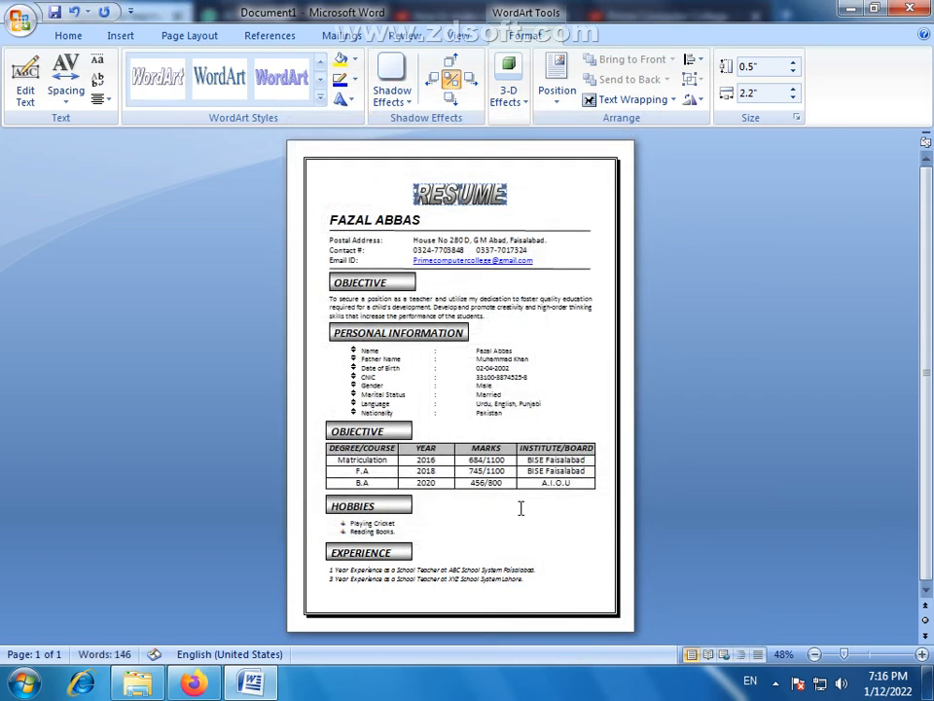
click(628, 236)
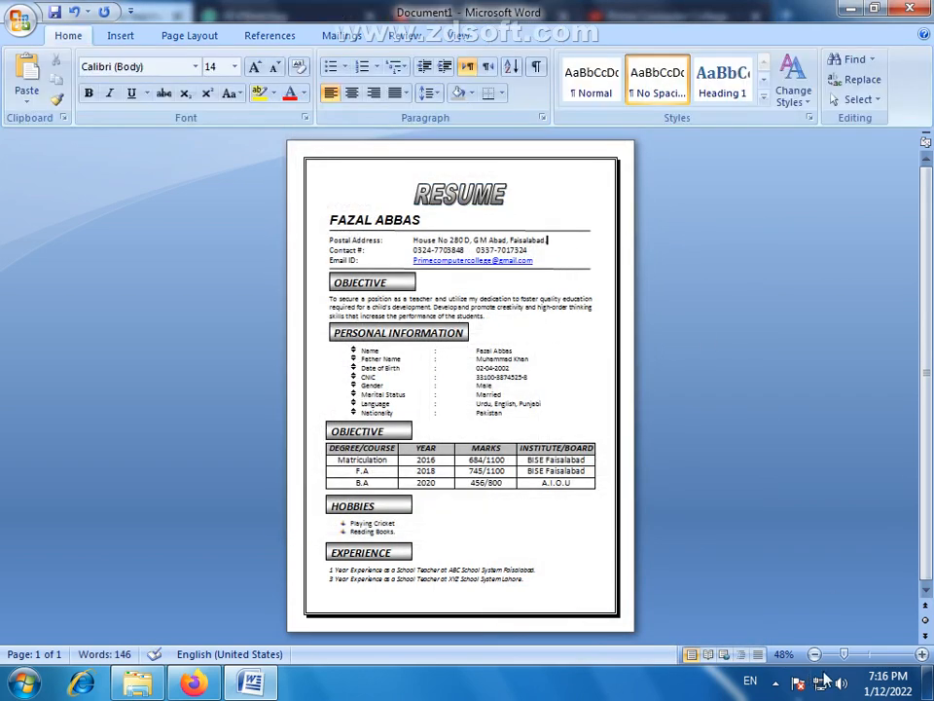
- Lighten the RESUME WordArt's one-color horizontal gradient so the white fades to a pale grey
drag(844, 656, 862, 660)
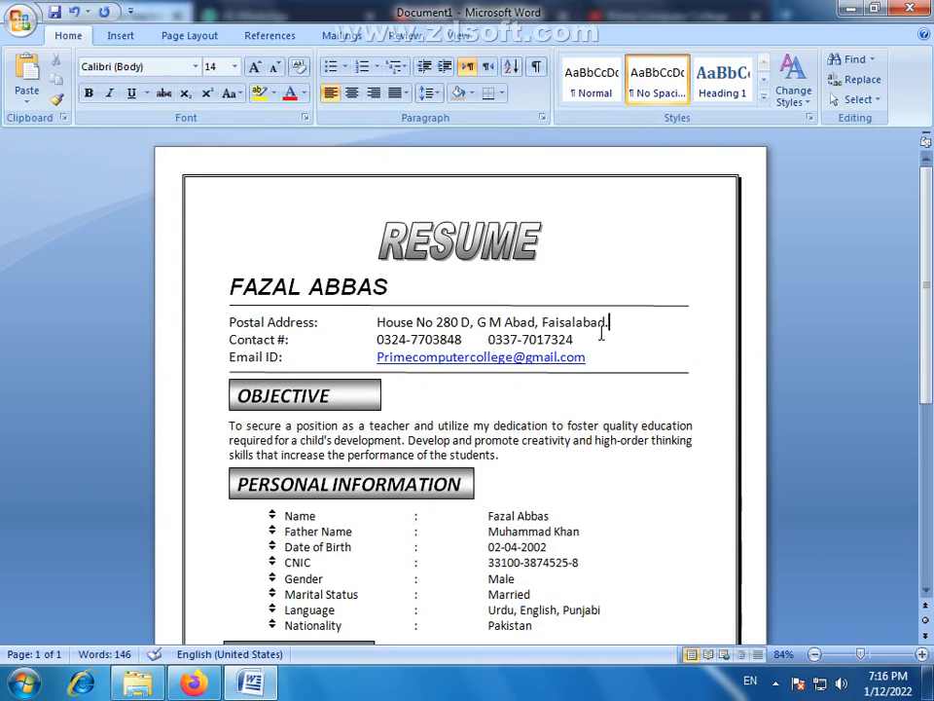
click(492, 255)
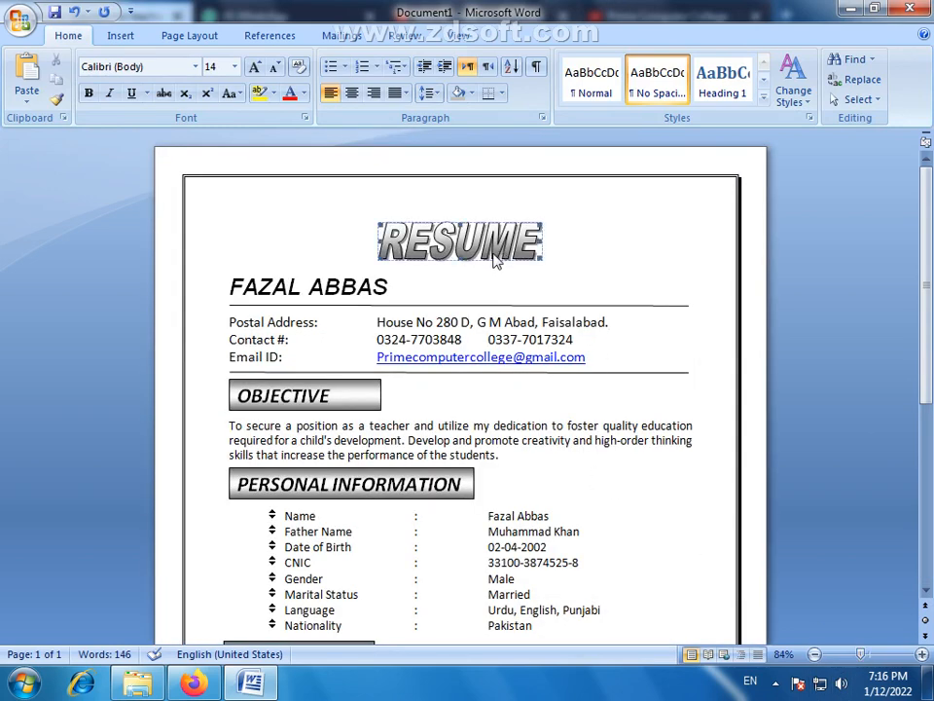
double_click(504, 265)
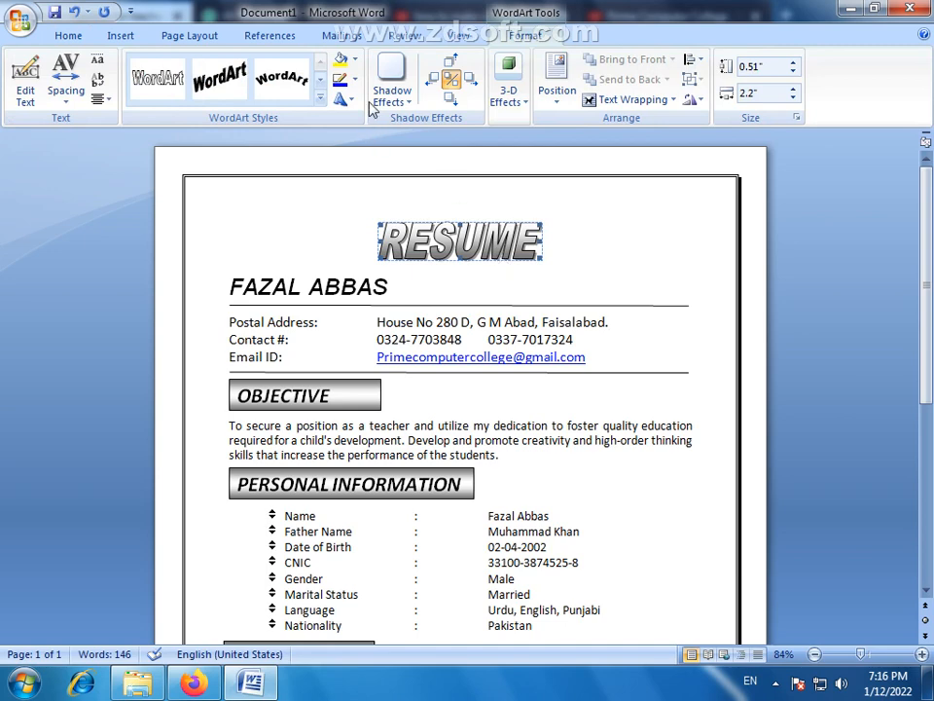
click(355, 60)
mouse_move(383, 279)
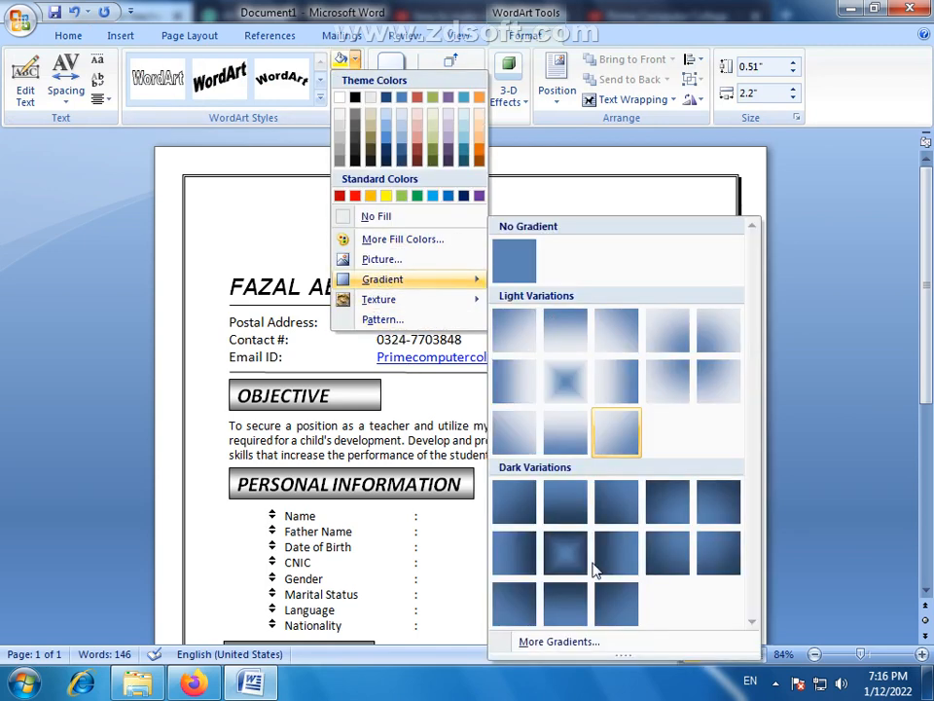
click(584, 643)
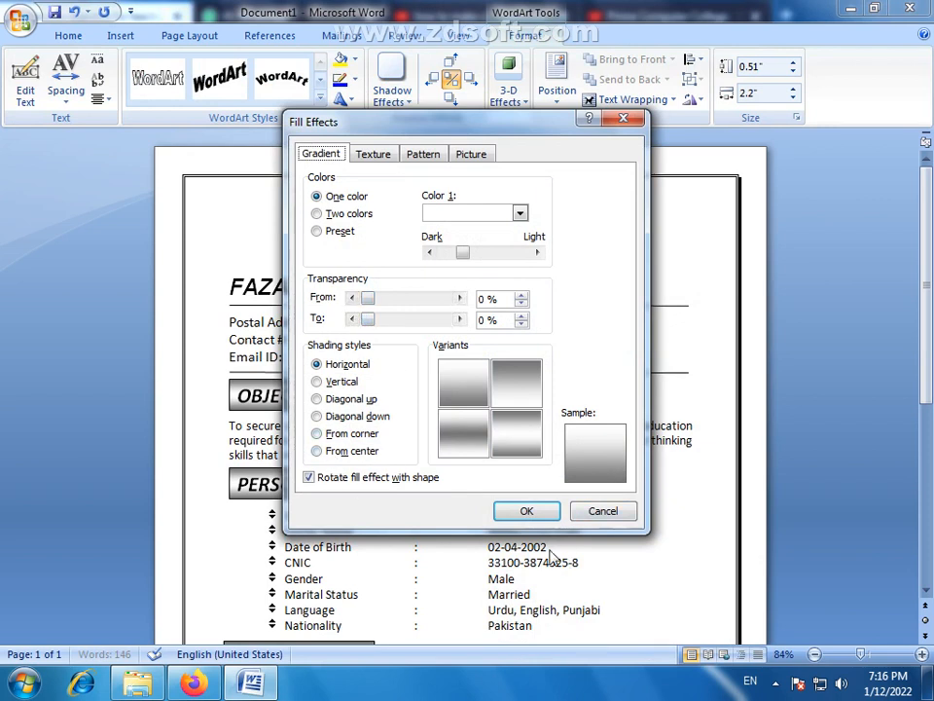
mouse_move(464, 256)
mouse_down()
mouse_move(445, 263)
mouse_move(502, 263)
mouse_move(476, 265)
mouse_up()
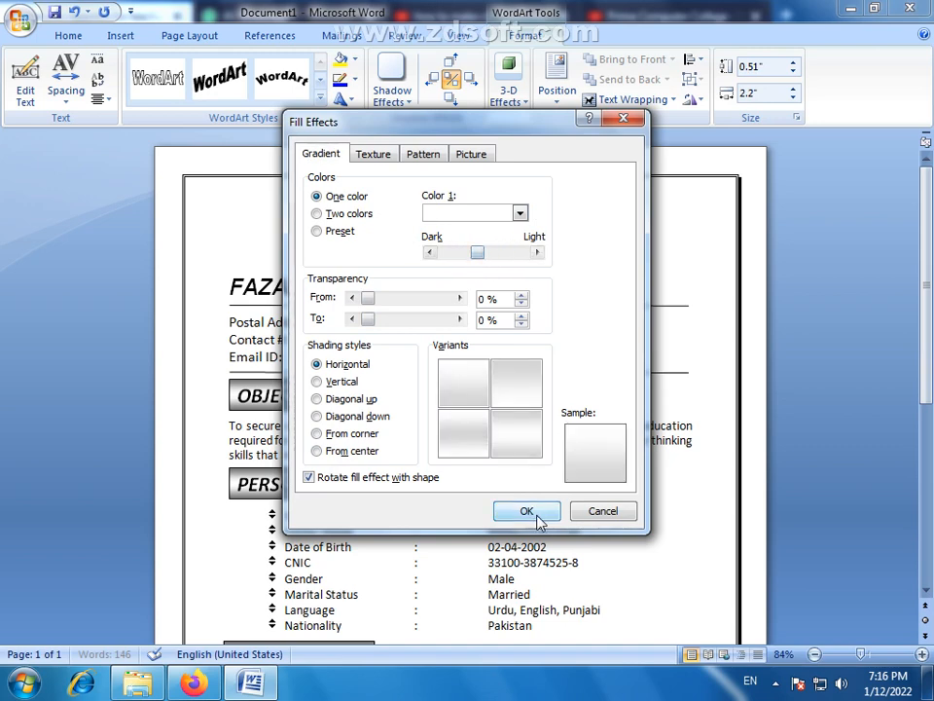
click(527, 511)
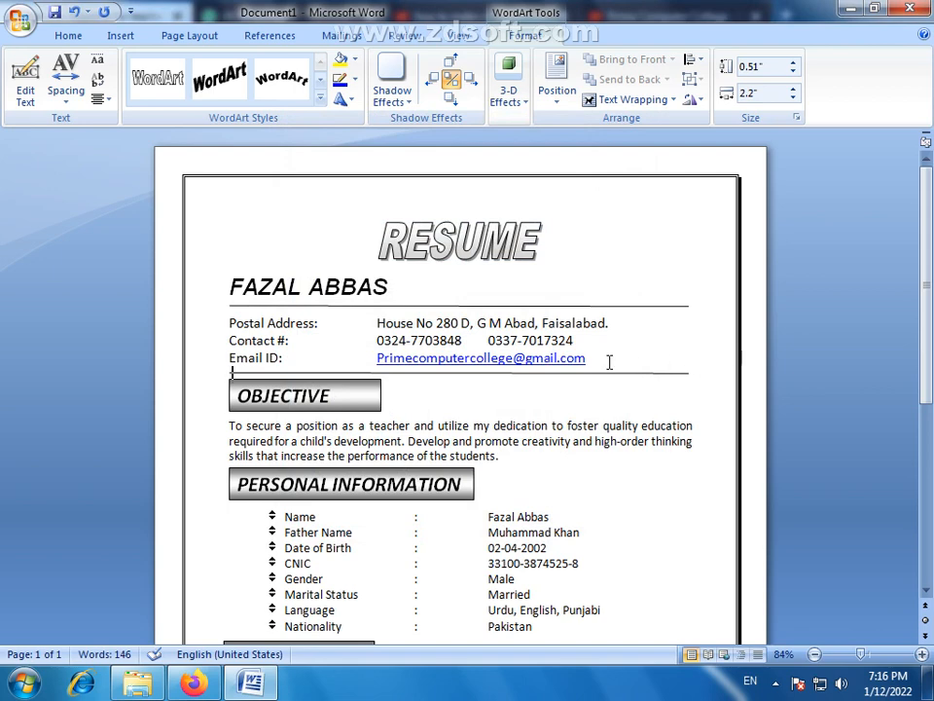
click(610, 362)
- Check the lower sections of the CV, view the title at 100%, and fit the finished page in view
scroll(609, 362, down, 8)
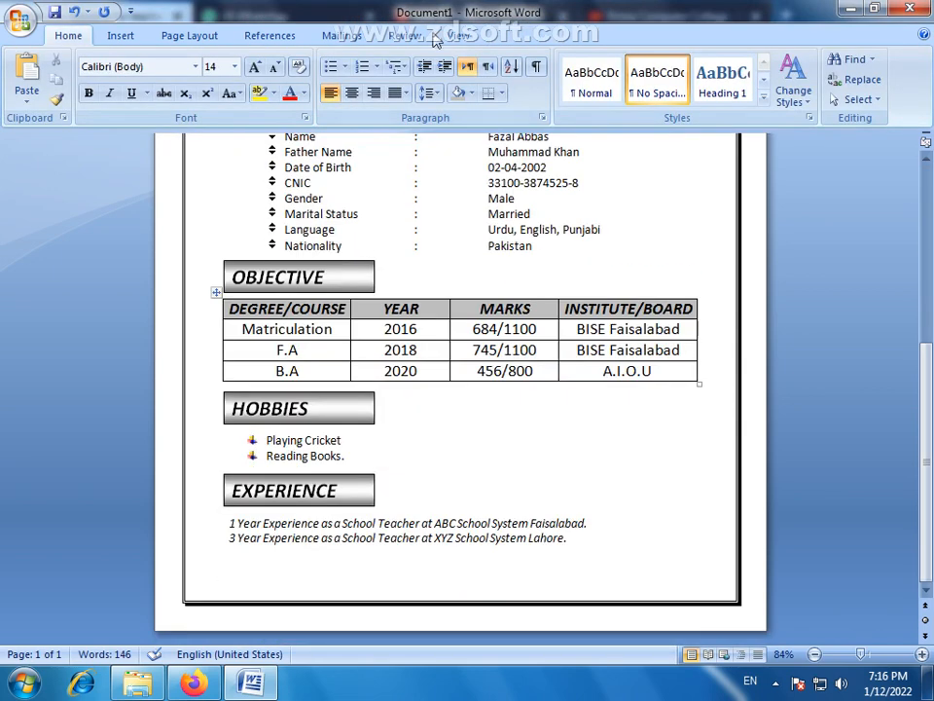
click(449, 35)
click(476, 78)
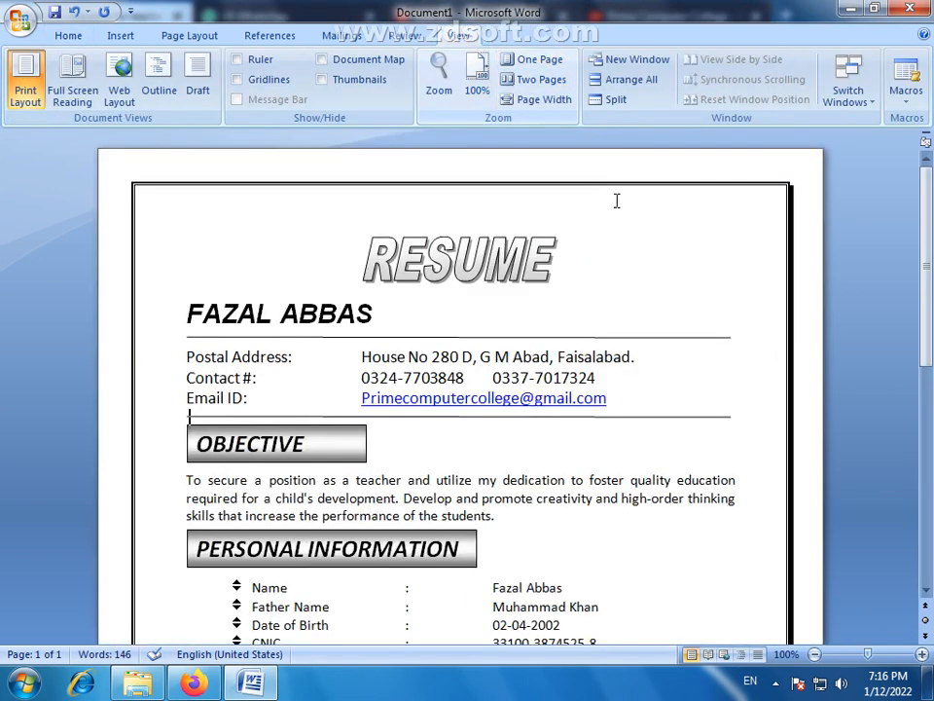
click(530, 59)
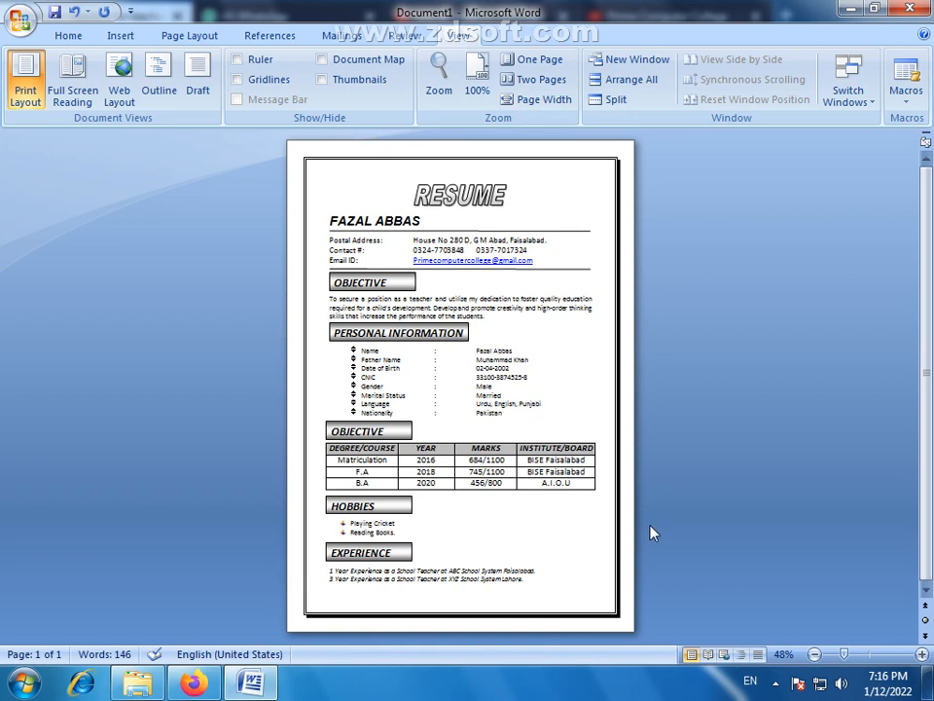
click(551, 266)
key(Delete)
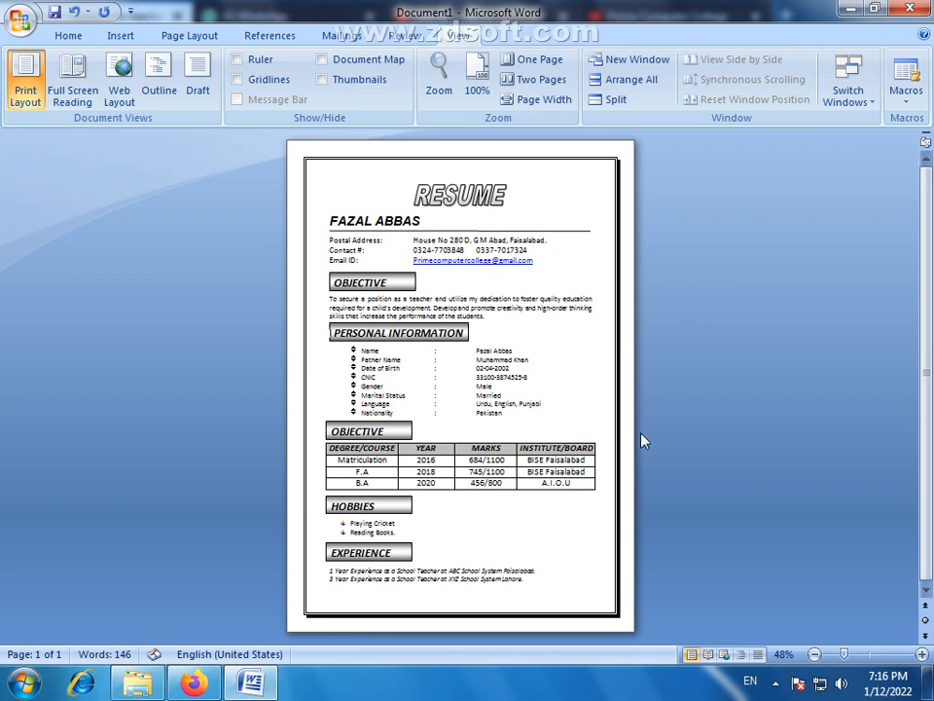
key(ctrl+z)
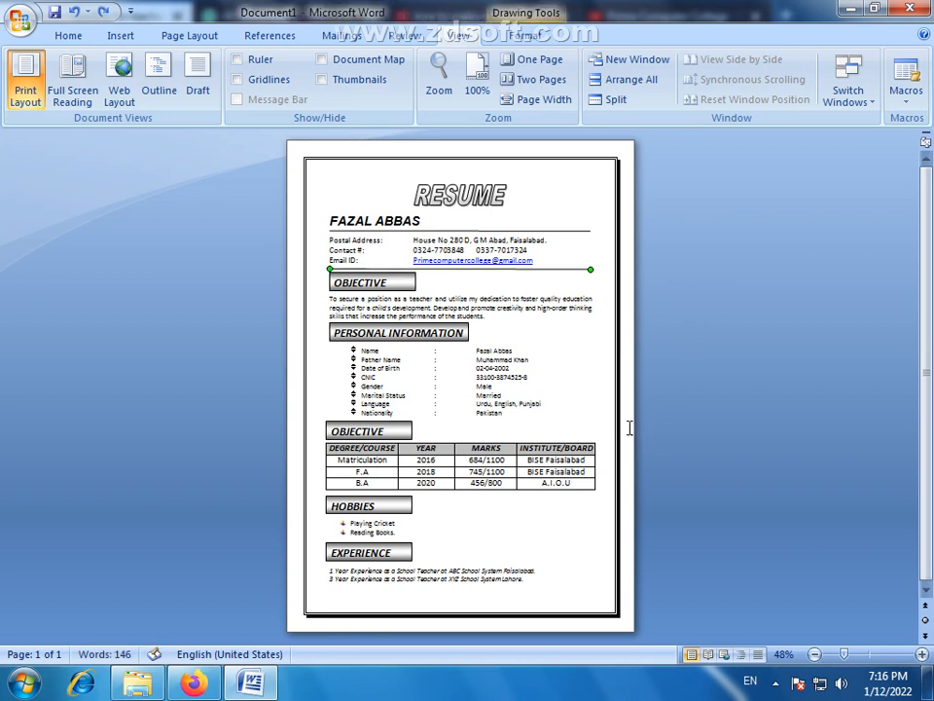
click(632, 428)
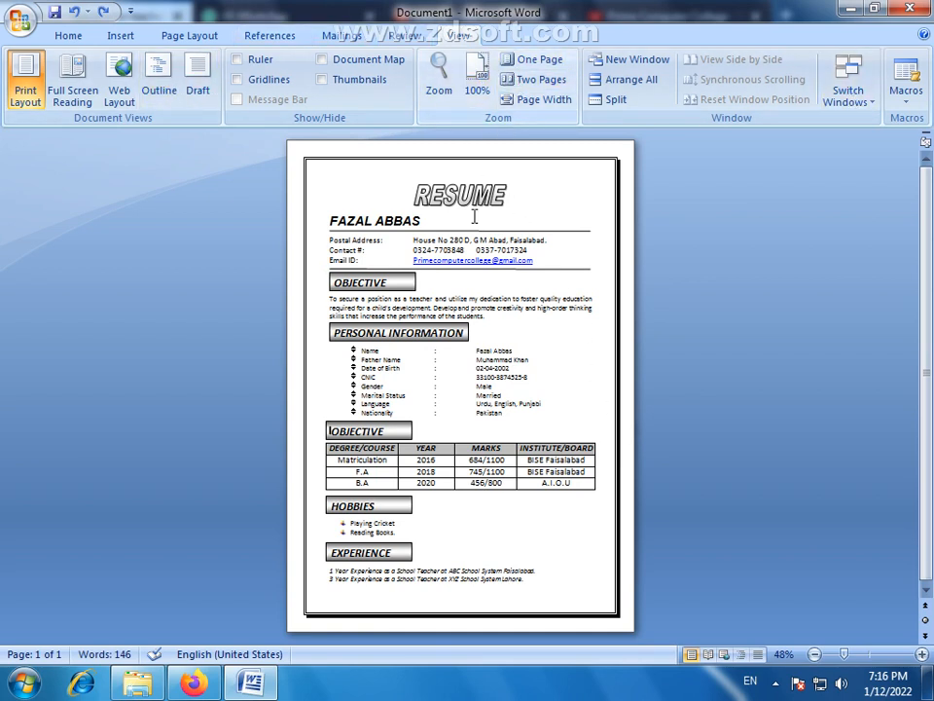
- Nudge the first OBJECTIVE heading box slightly down, away from the line above it
click(542, 268)
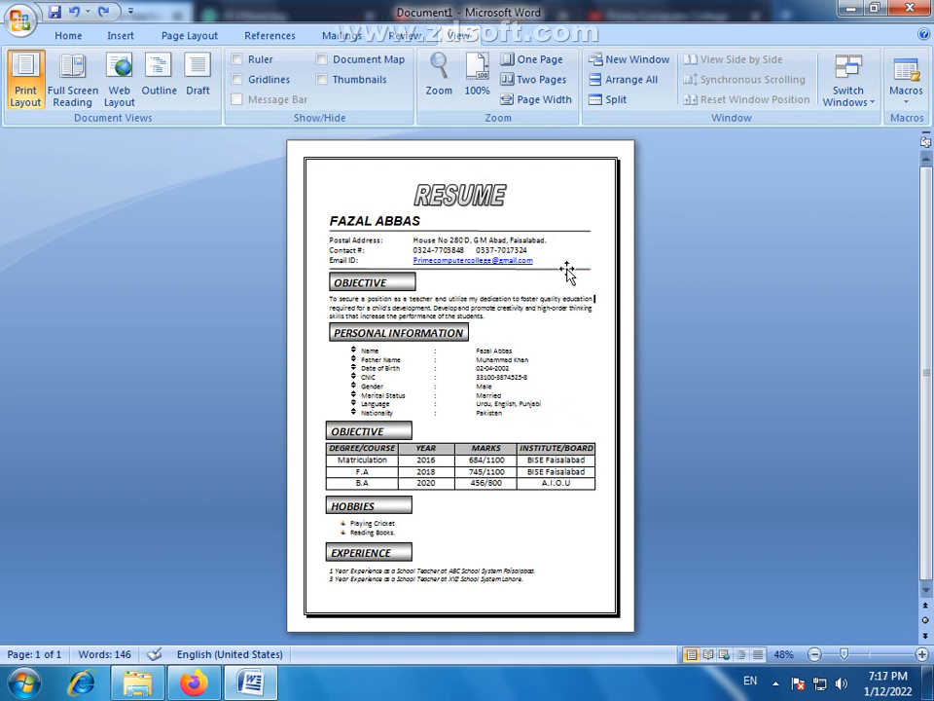
click(410, 291)
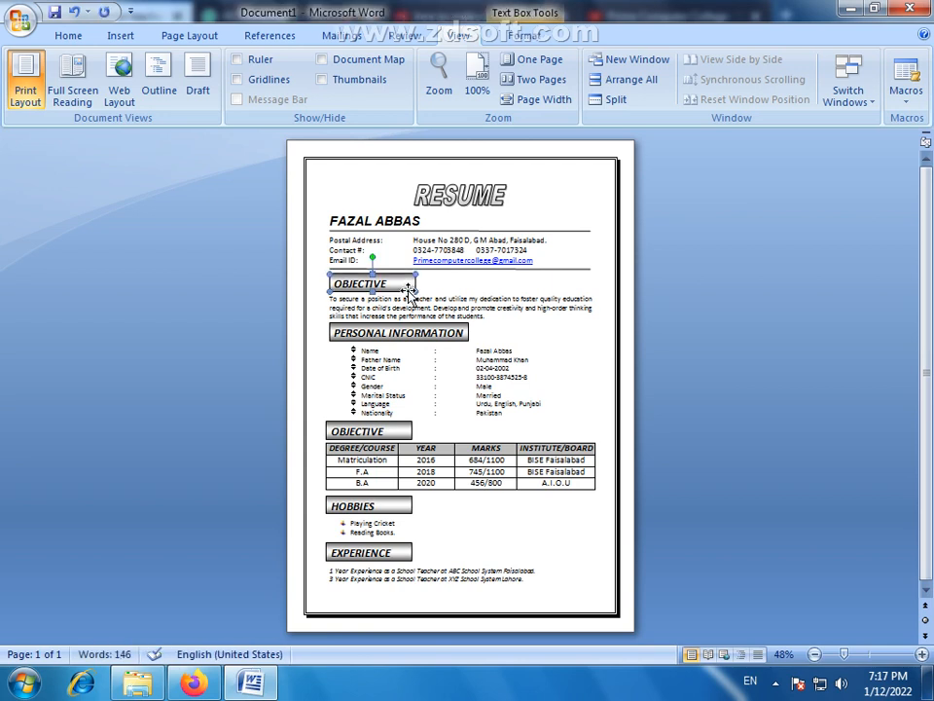
click(622, 400)
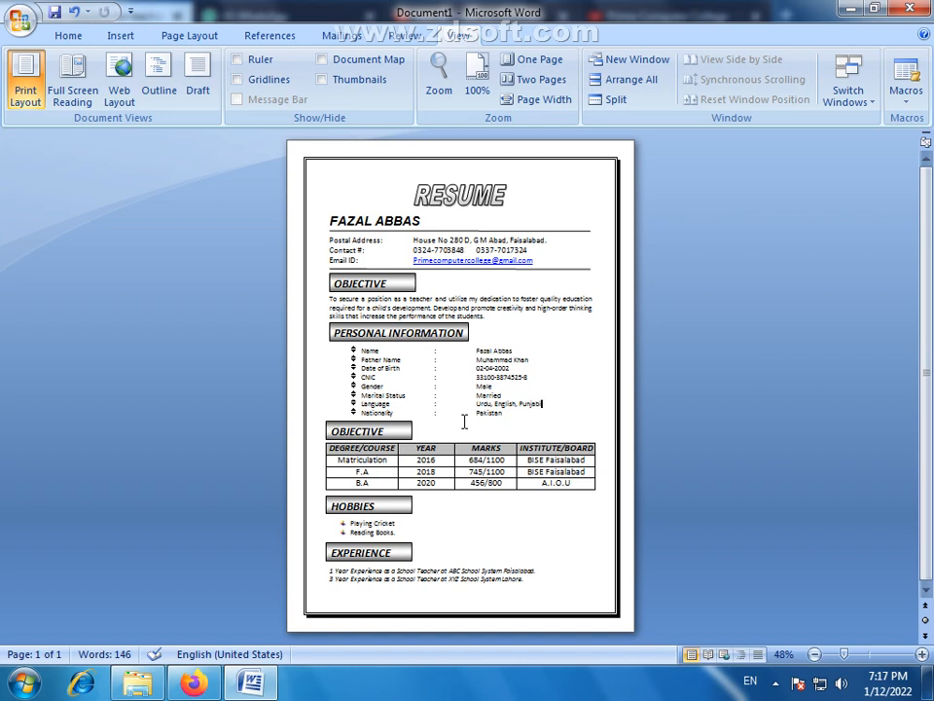
- Shorten the line beneath the name from its right end to leave room for a photo
click(526, 230)
click(622, 284)
click(477, 84)
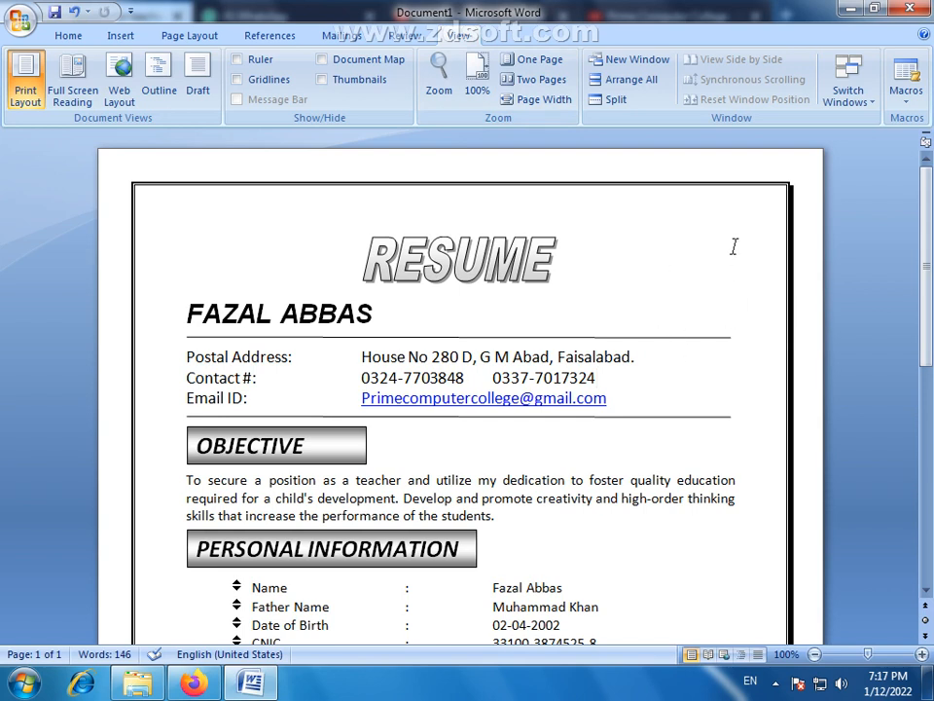
click(710, 338)
drag(731, 338, 648, 338)
click(651, 376)
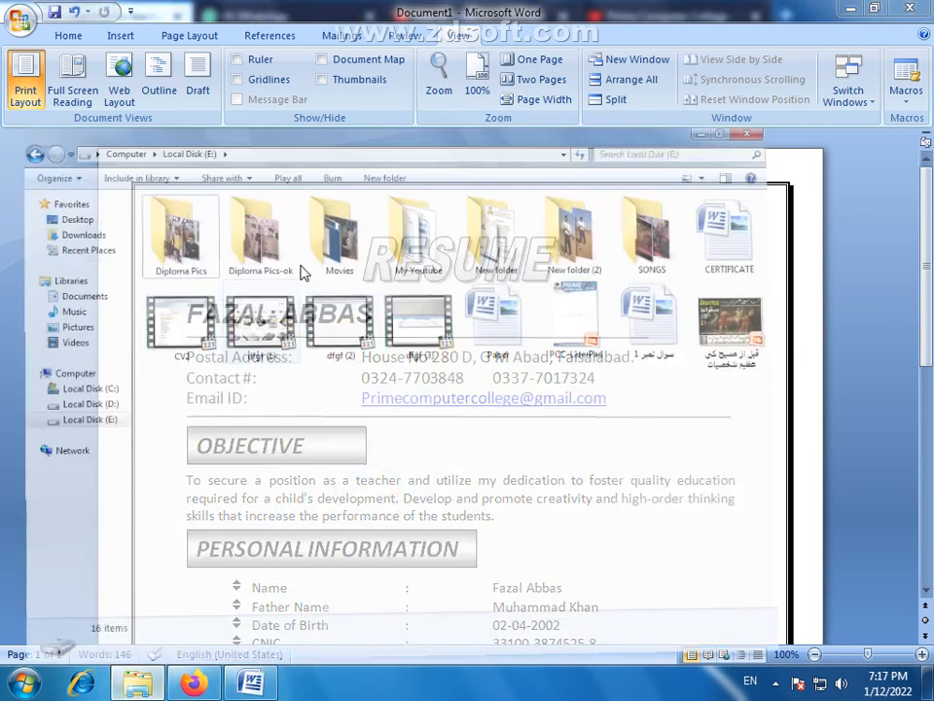
- Switch to Windows Explorer and open Presentation1 from the CV folder on Local Disk (D:)
click(180, 569)
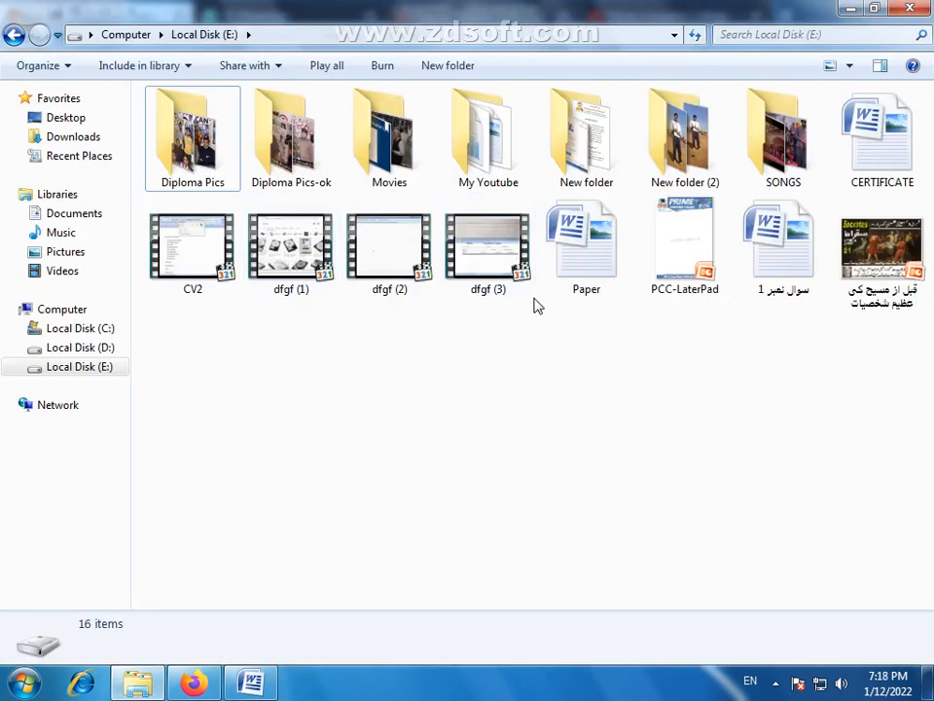
click(80, 347)
double_click(219, 105)
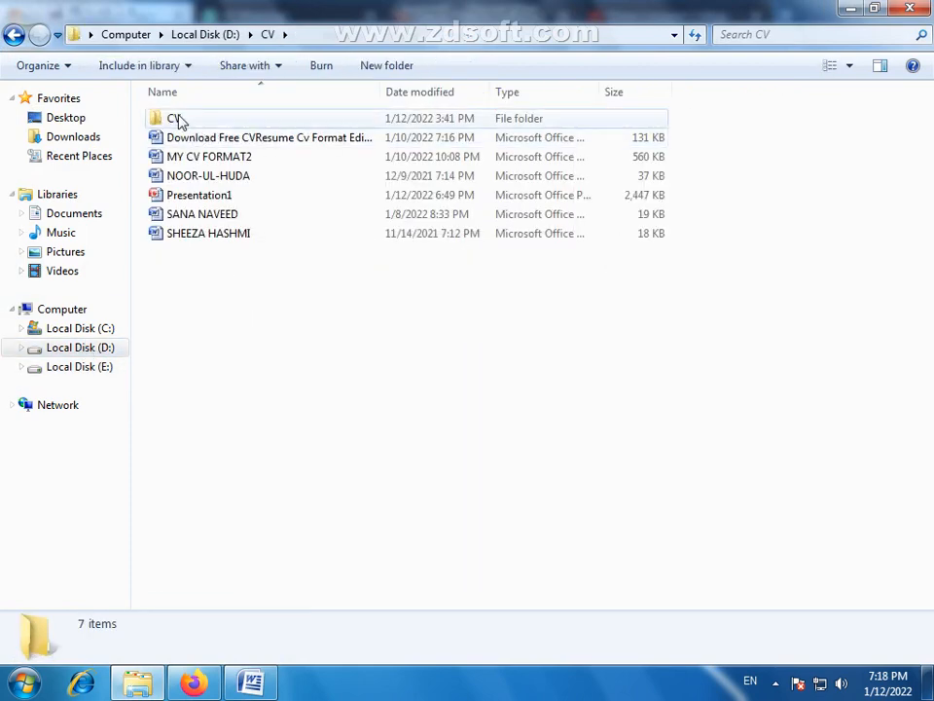
double_click(179, 118)
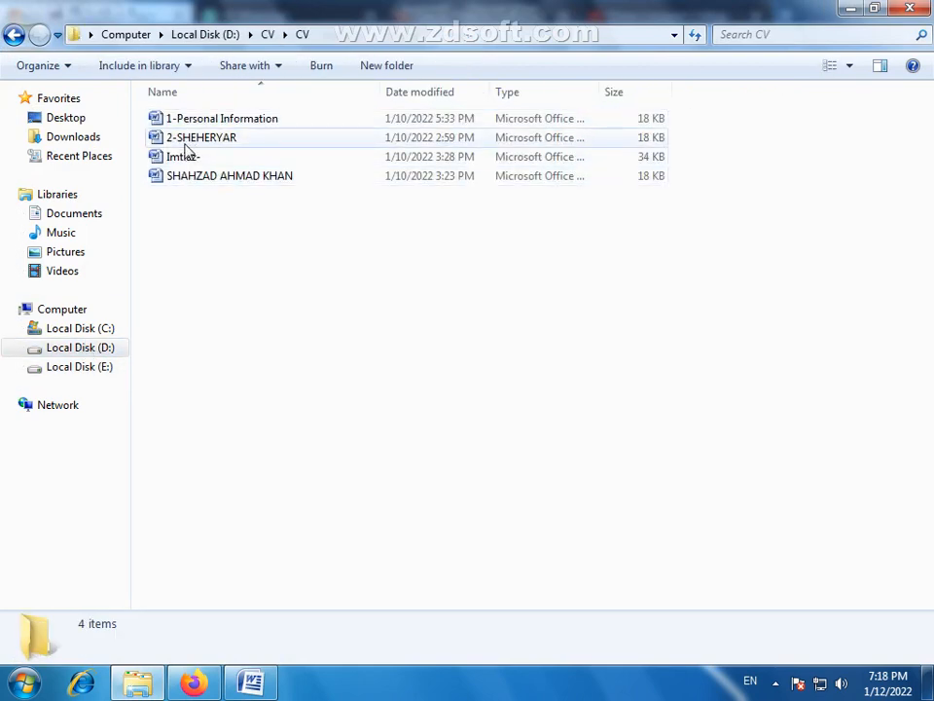
click(14, 34)
double_click(199, 195)
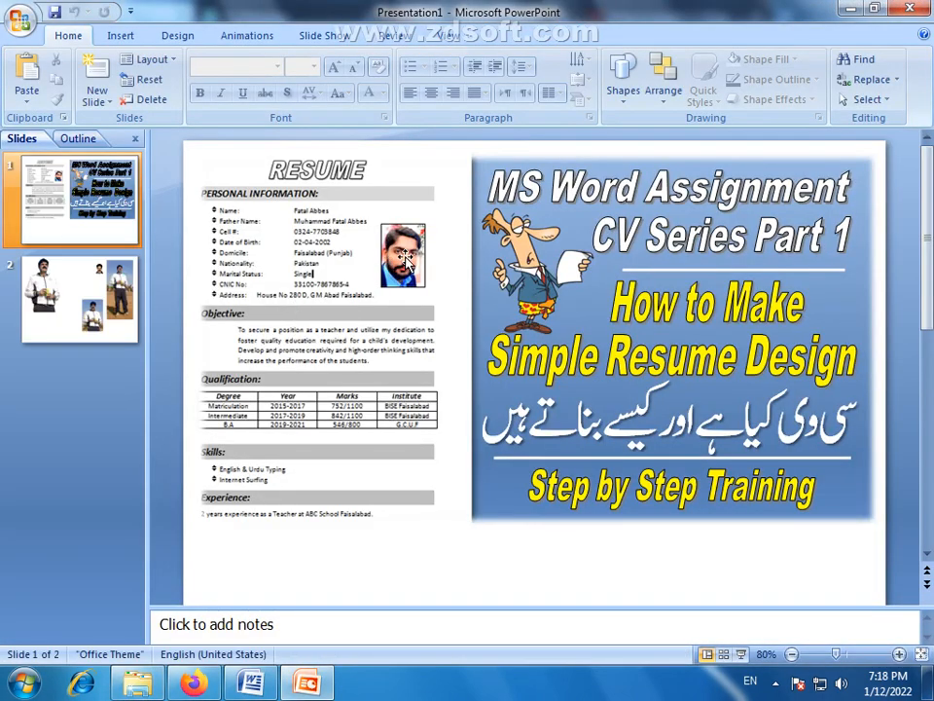
- Copy the small head portrait from slide 2 and paste it into the Word CV beside the RESUME title
click(304, 305)
key(Page_Down)
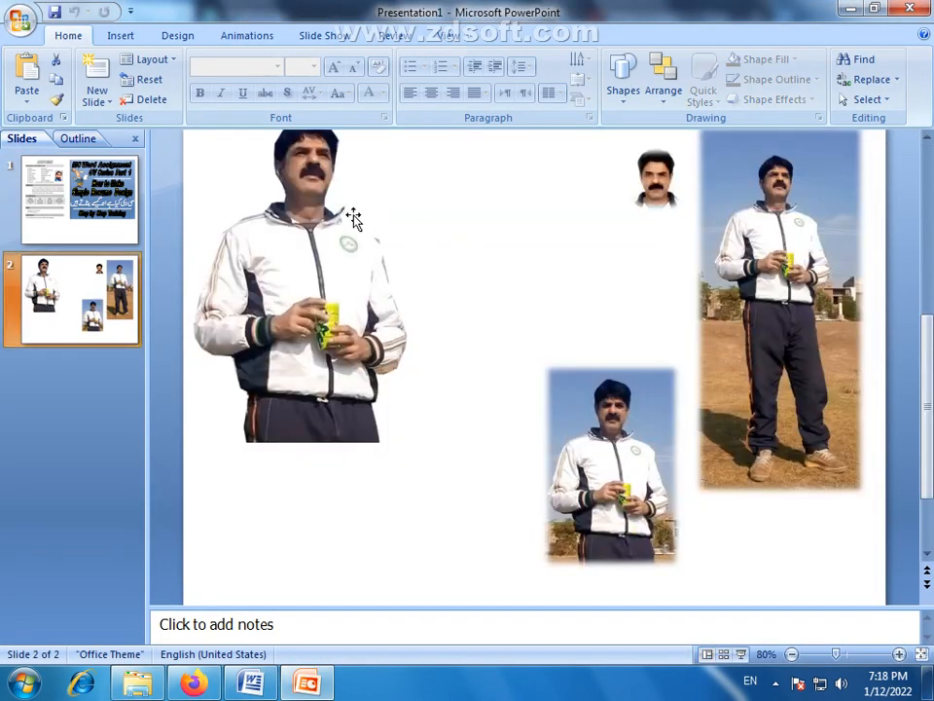
click(658, 248)
right_click(655, 225)
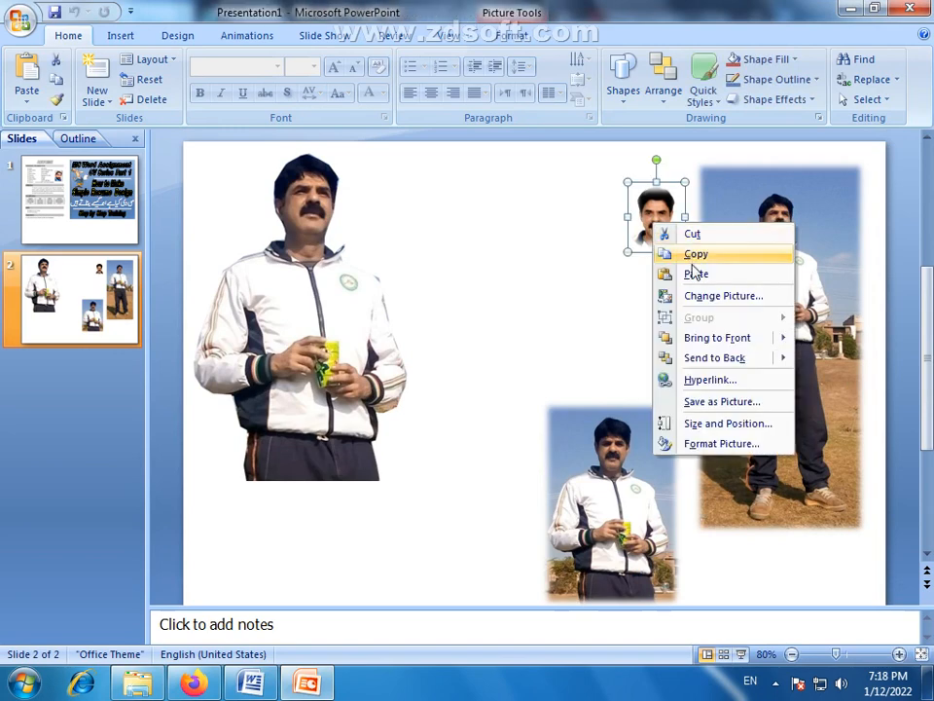
click(697, 255)
key(alt+Tab)
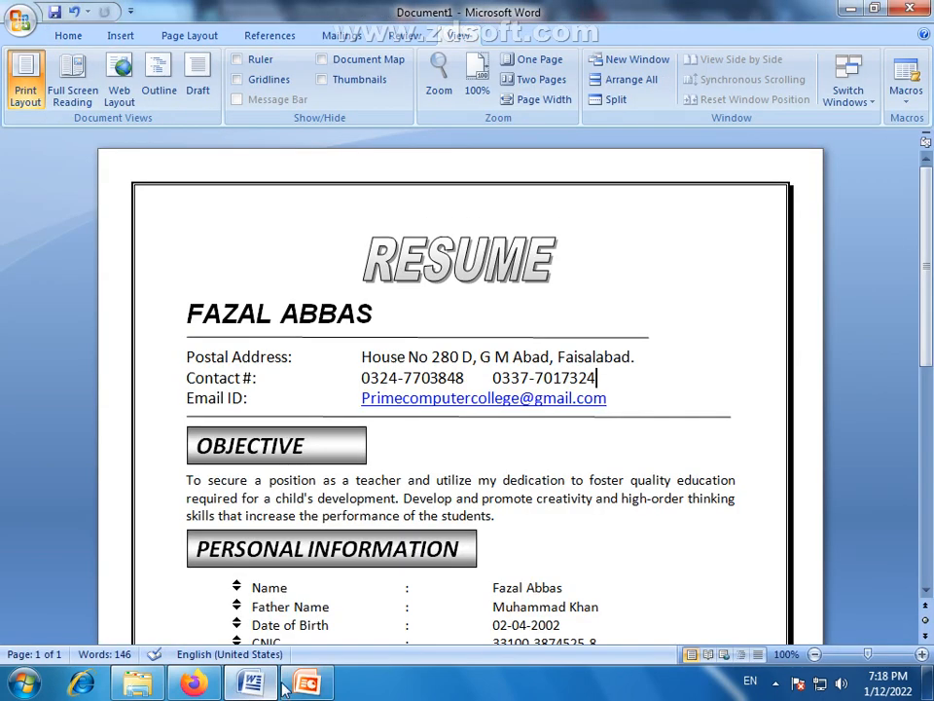
right_click(807, 299)
click(789, 349)
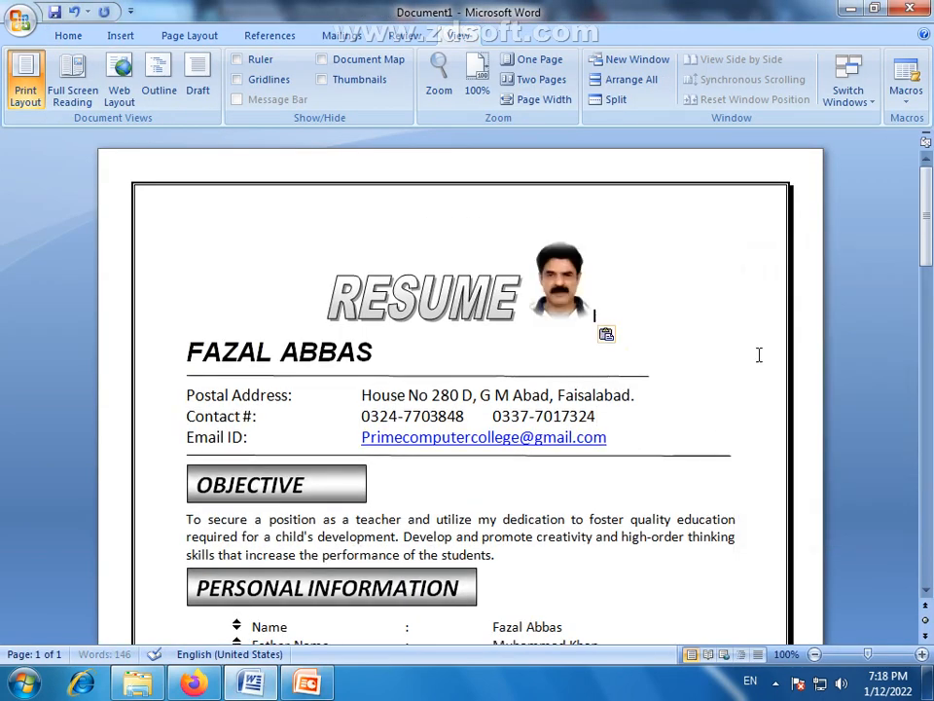
- Cut the pasted portrait out of the title line of the CV
click(555, 302)
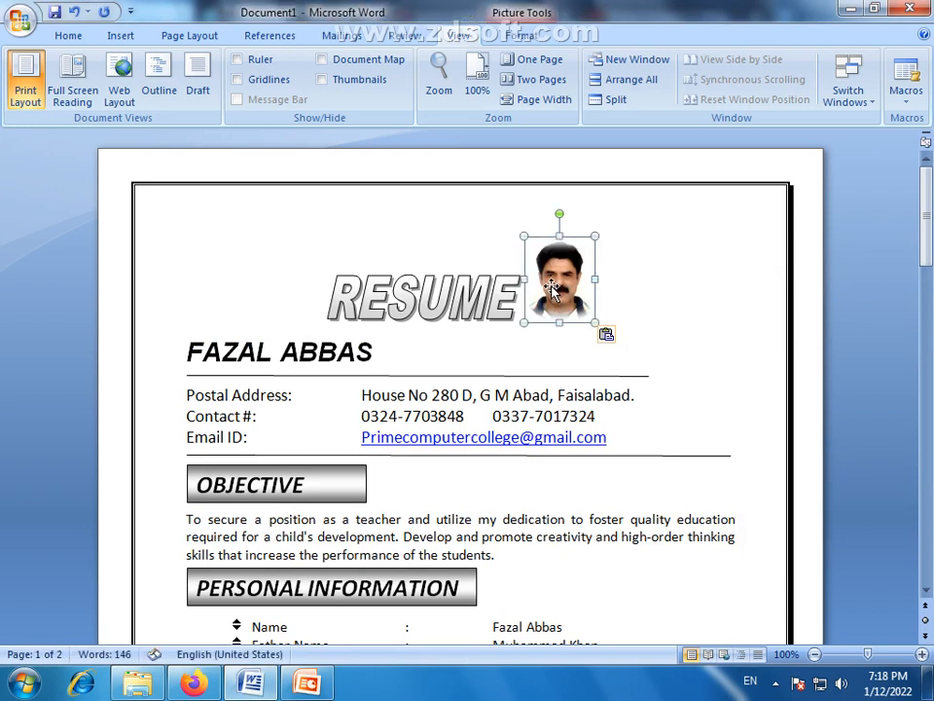
right_click(553, 292)
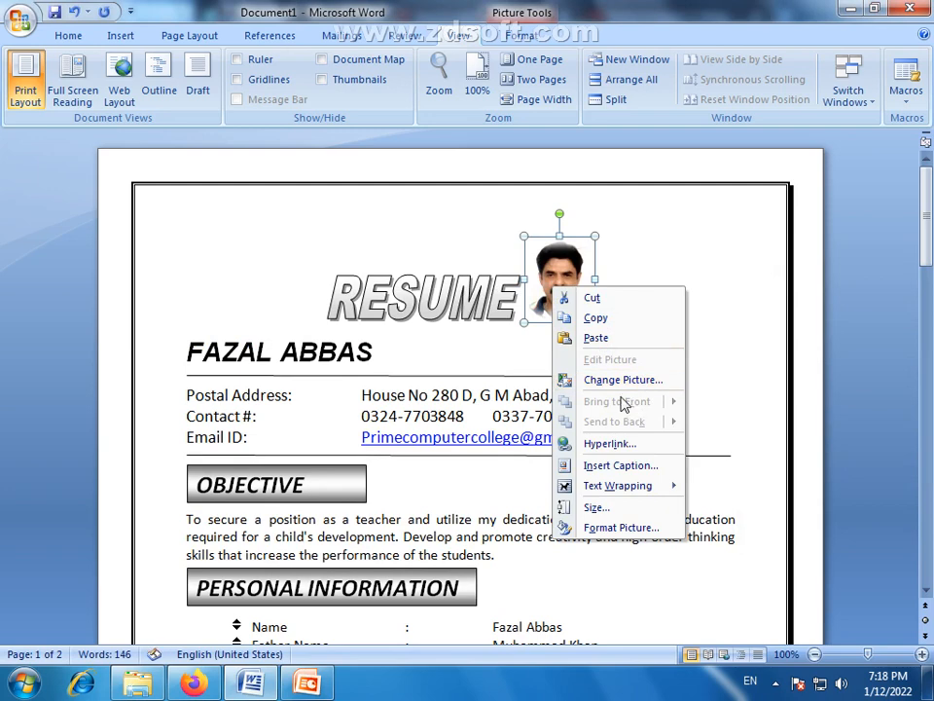
click(602, 299)
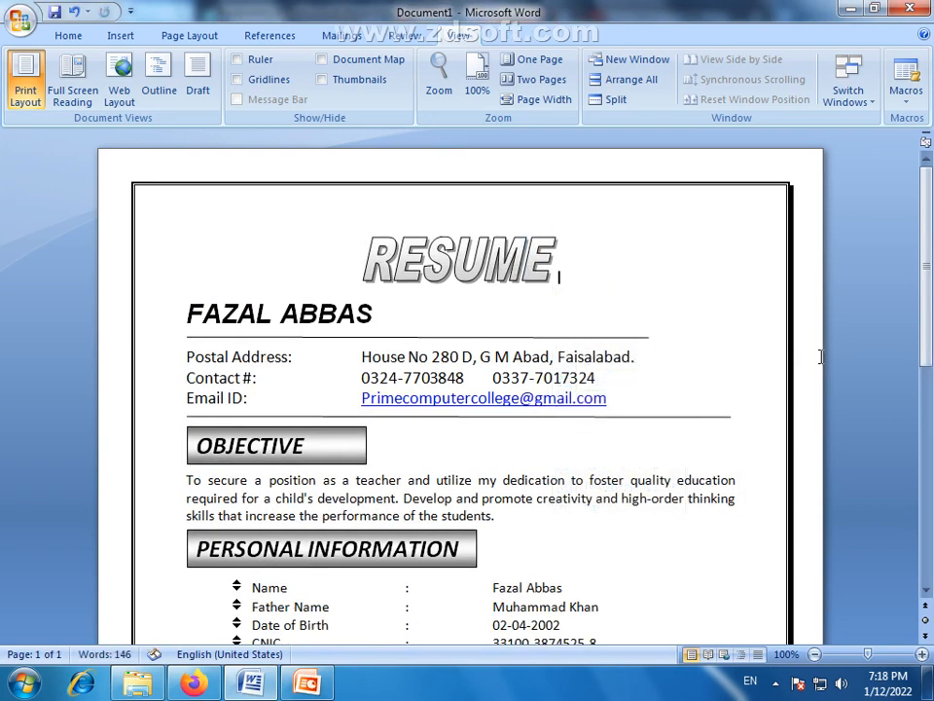
scroll(710, 502, down, 3)
scroll(642, 476, up, 3)
- Trim the right end of the line beneath the name slightly shorter
click(644, 339)
mouse_move(649, 337)
mouse_down()
mouse_move(600, 340)
mouse_move(648, 337)
mouse_up()
click(673, 359)
- Switch to PowerPoint and save the small head portrait on slide 2 to the Desktop as the JPEG Picture1
click(307, 683)
drag(696, 254, 690, 254)
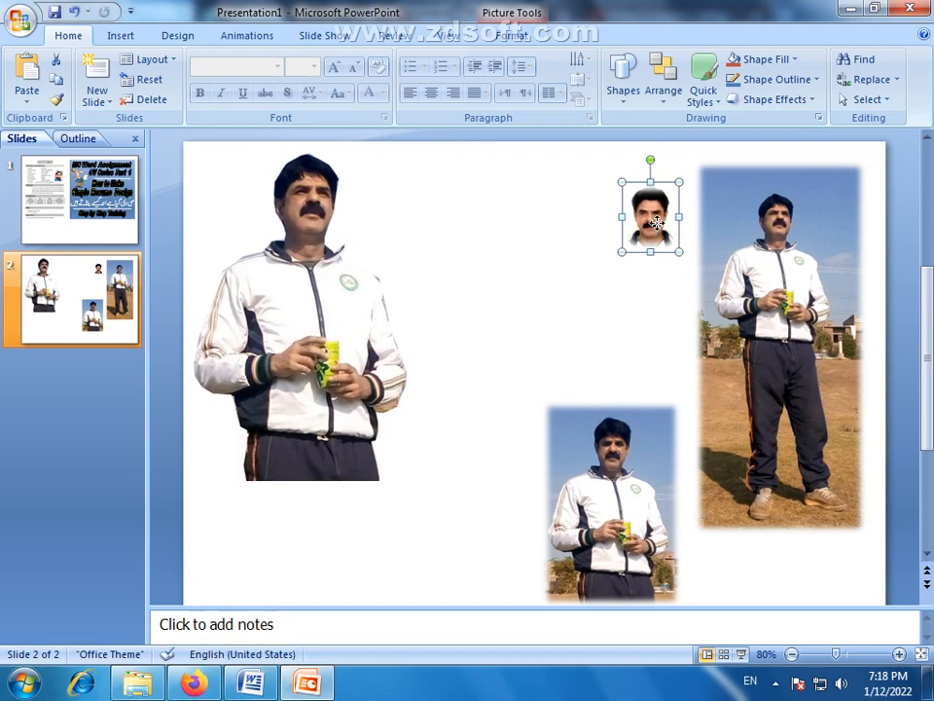
right_click(660, 225)
click(729, 404)
click(74, 98)
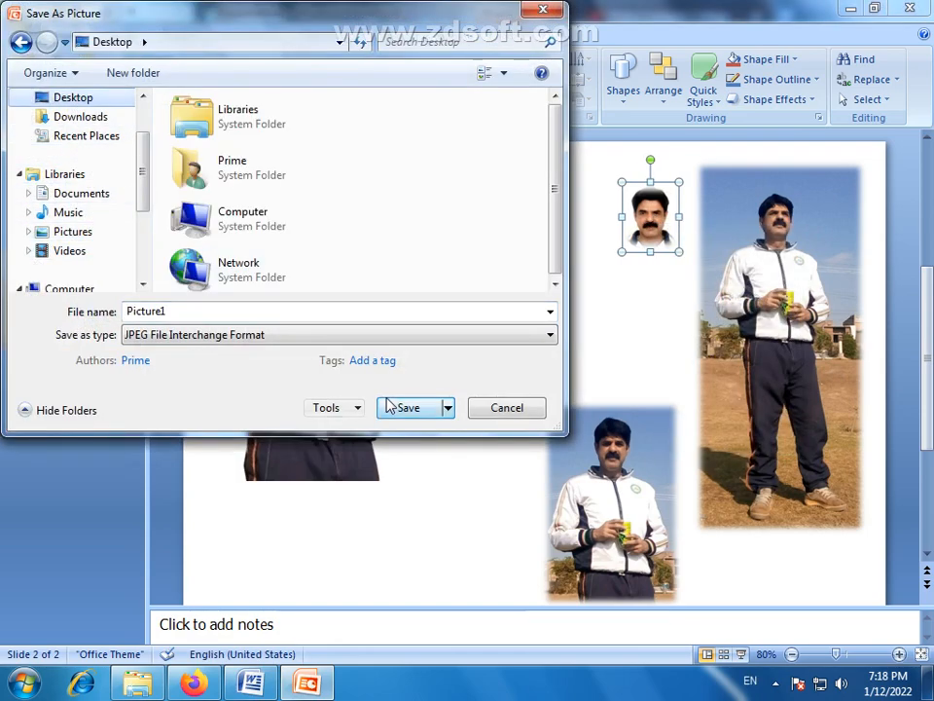
click(391, 404)
- Switch to Word and draw a rectangle about 1.23" wide and 1.67" high to the right of the RESUME title
click(261, 684)
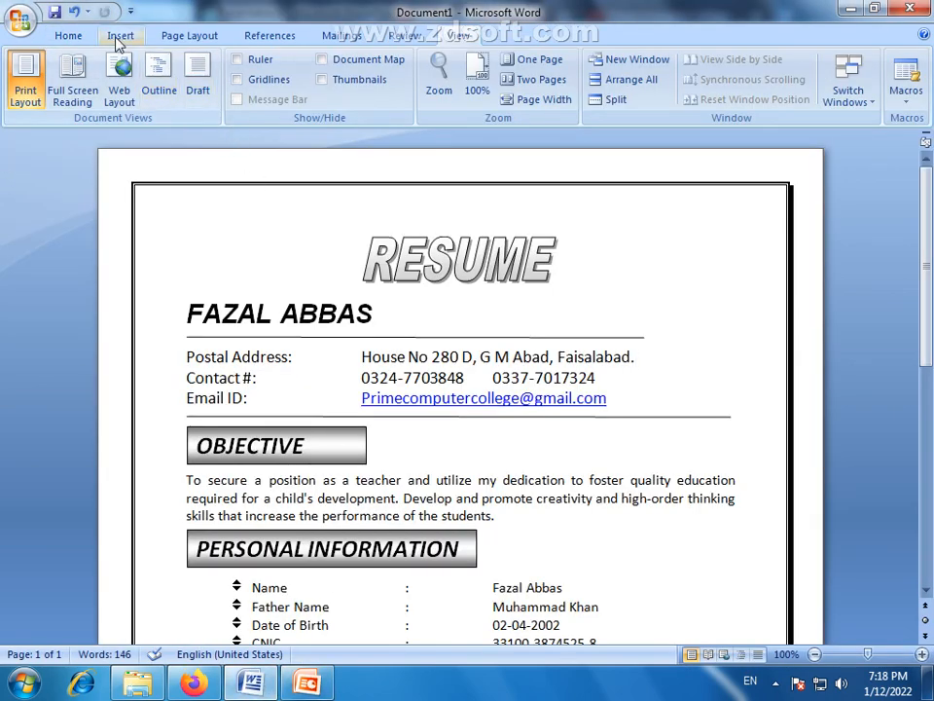
click(120, 36)
click(244, 97)
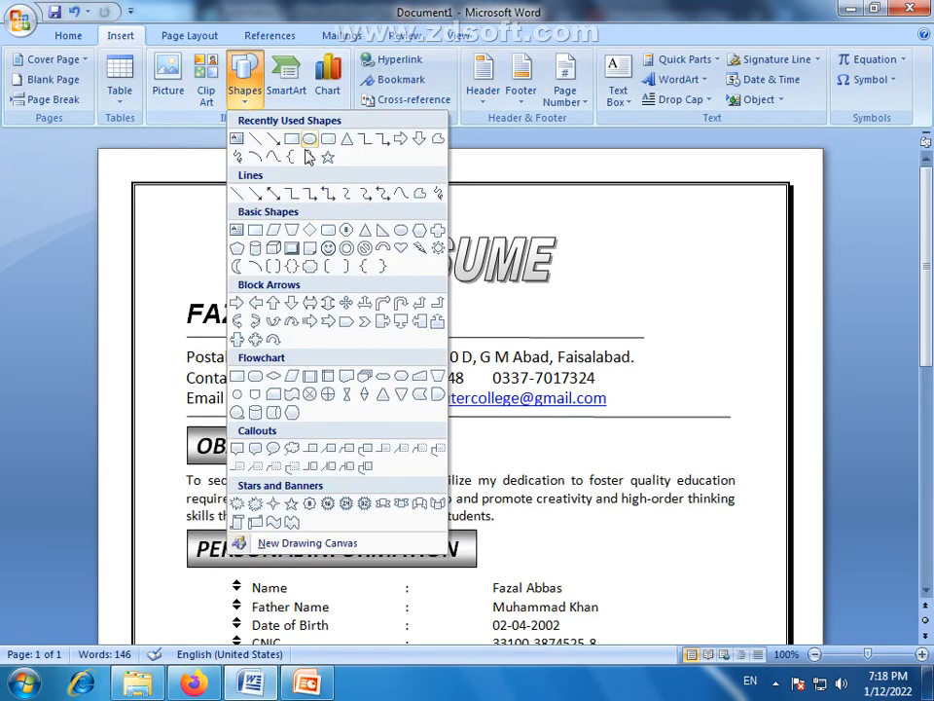
click(409, 190)
drag(657, 225, 765, 370)
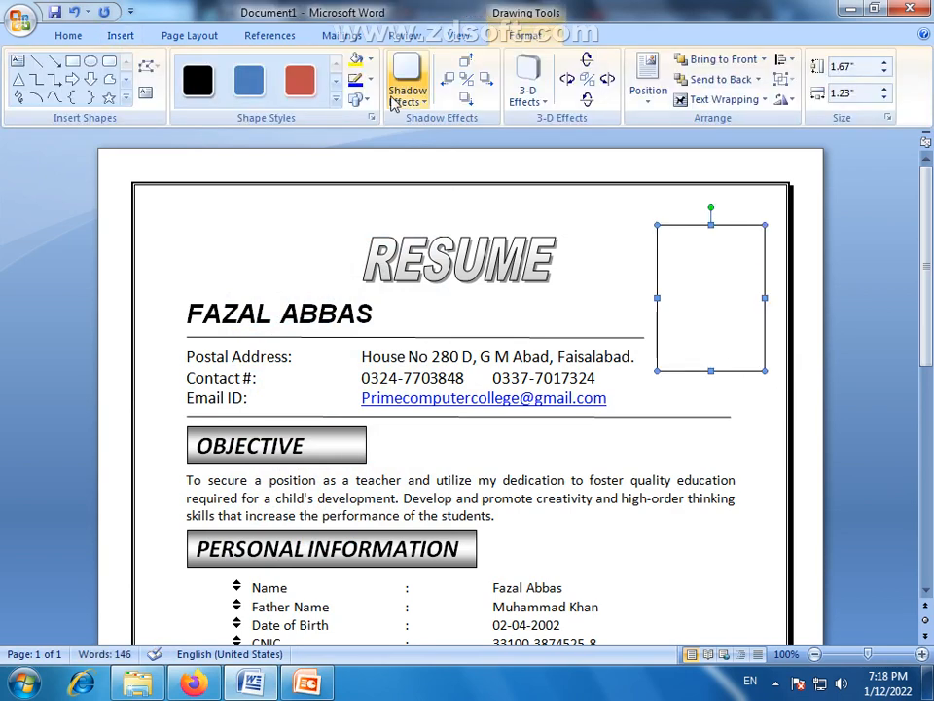
- Fill the rectangle with Picture1 from the Desktop and remove its outline
click(371, 60)
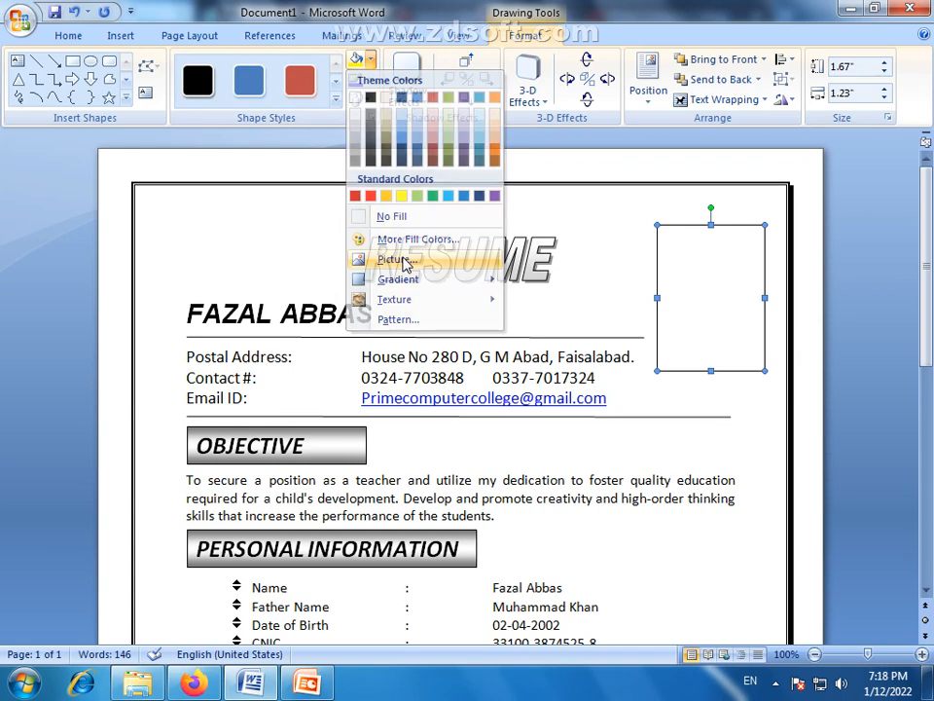
click(407, 257)
click(70, 164)
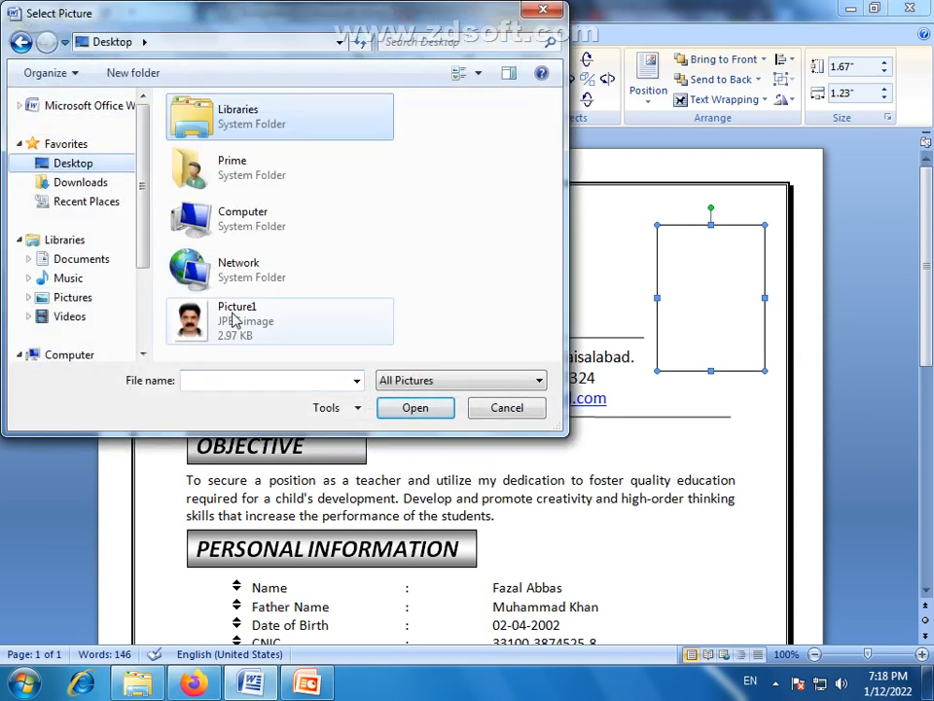
click(234, 321)
click(399, 409)
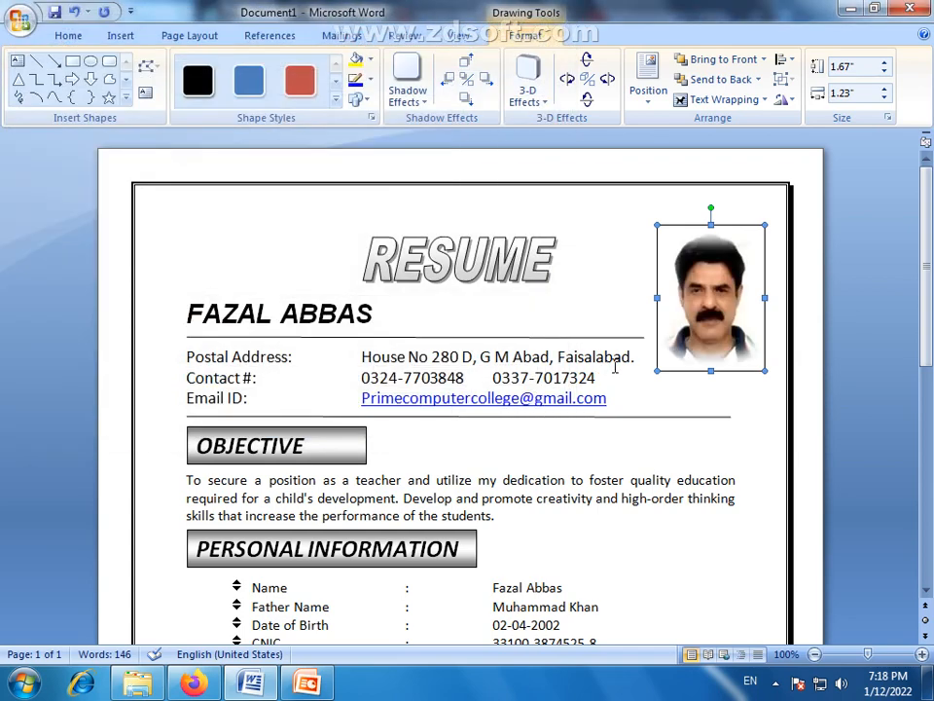
click(371, 80)
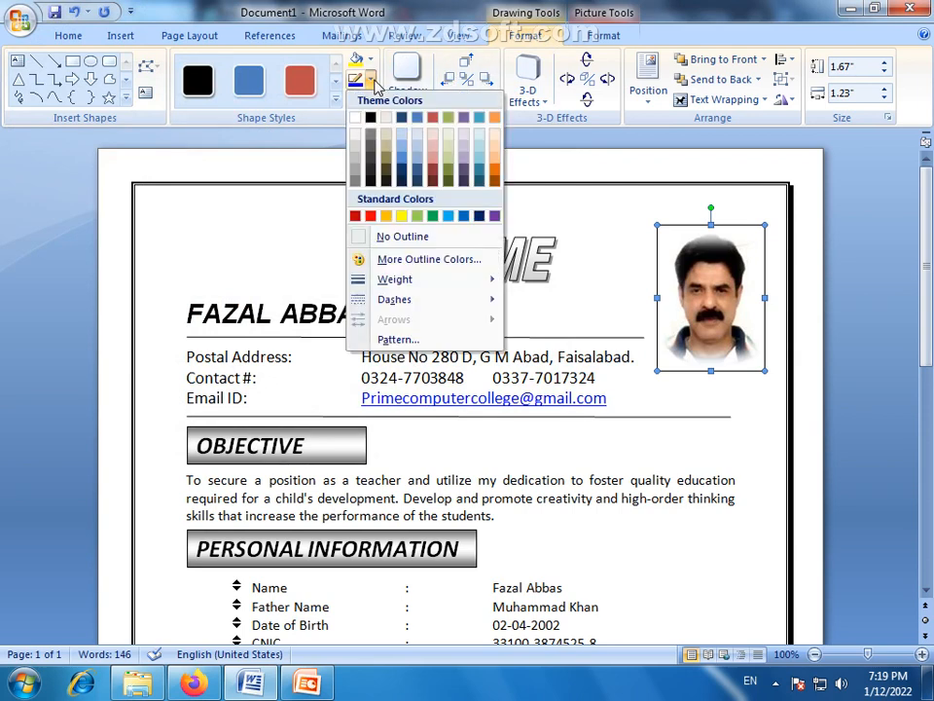
click(359, 242)
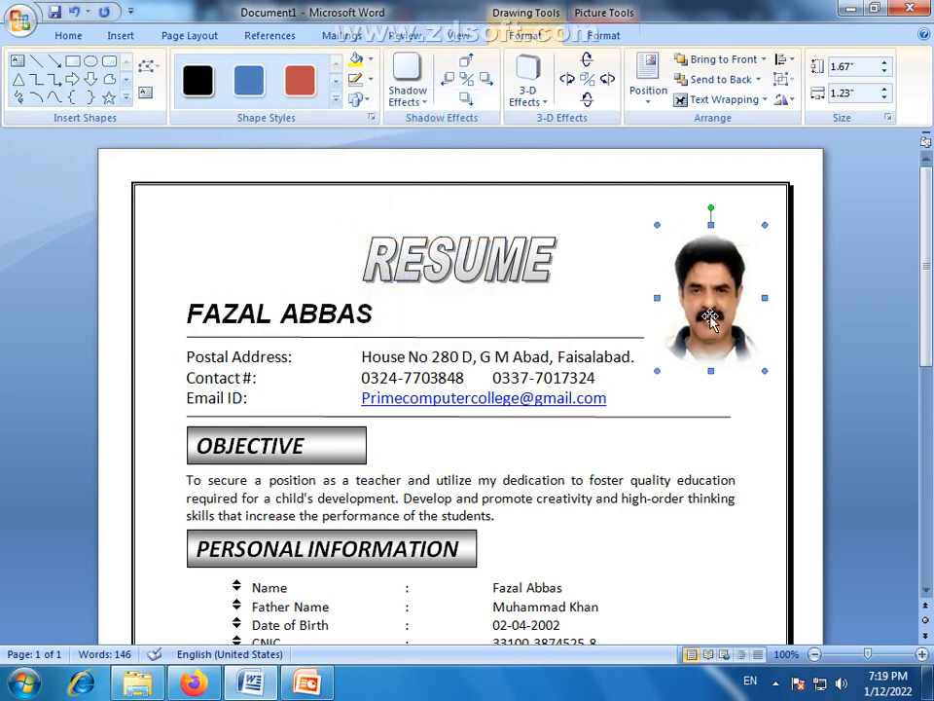
- Nudge the portrait up and slightly left so it clears the contact lines and page border
key(Left)
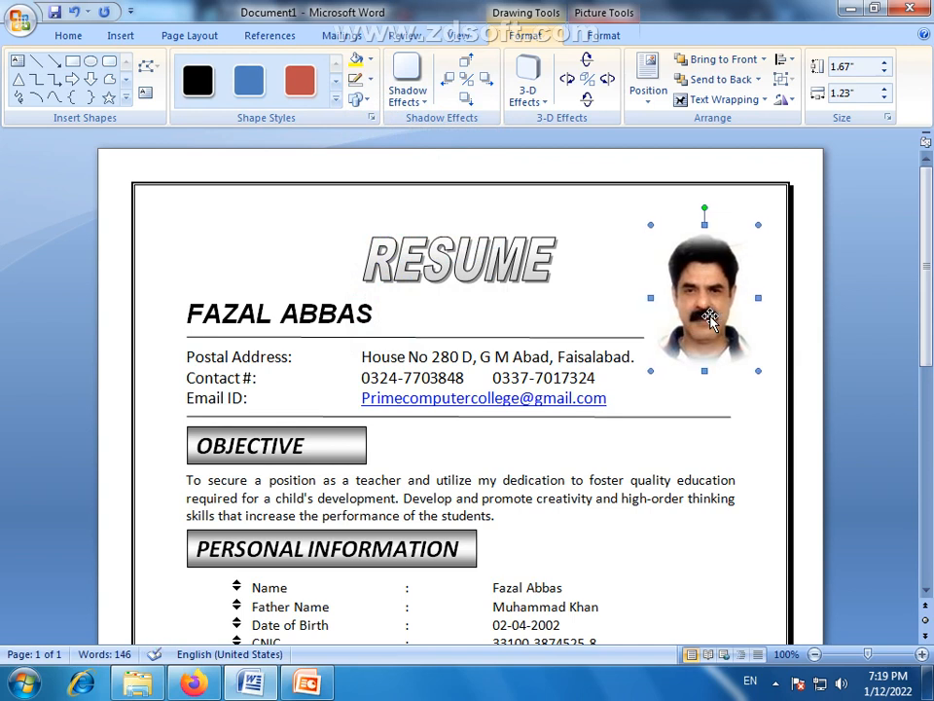
key(Up)
key(Up)
key(Up)
key(Up)
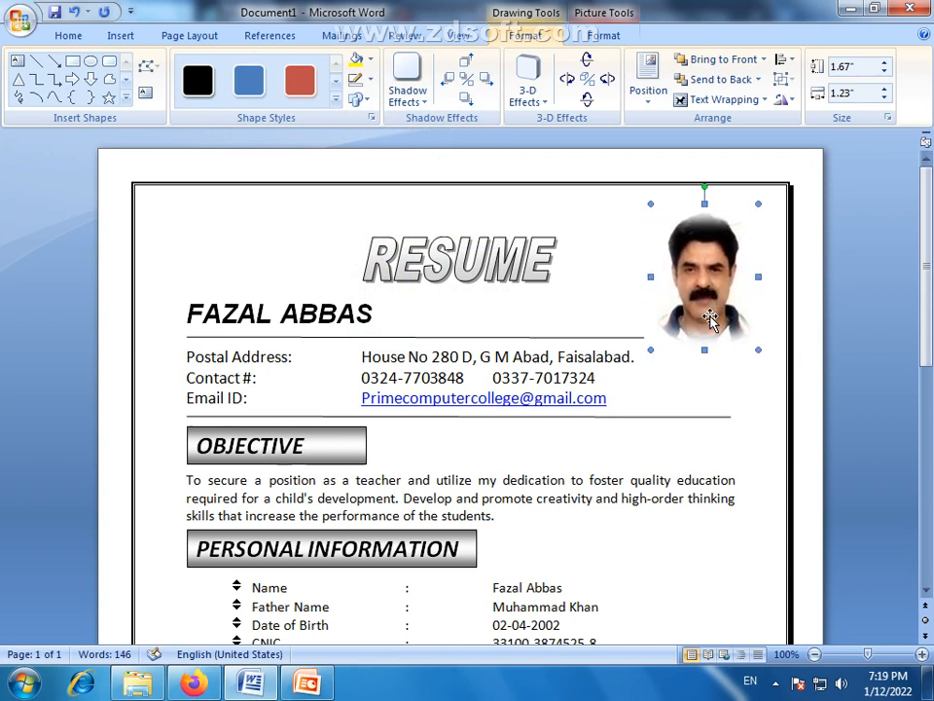
key(Up)
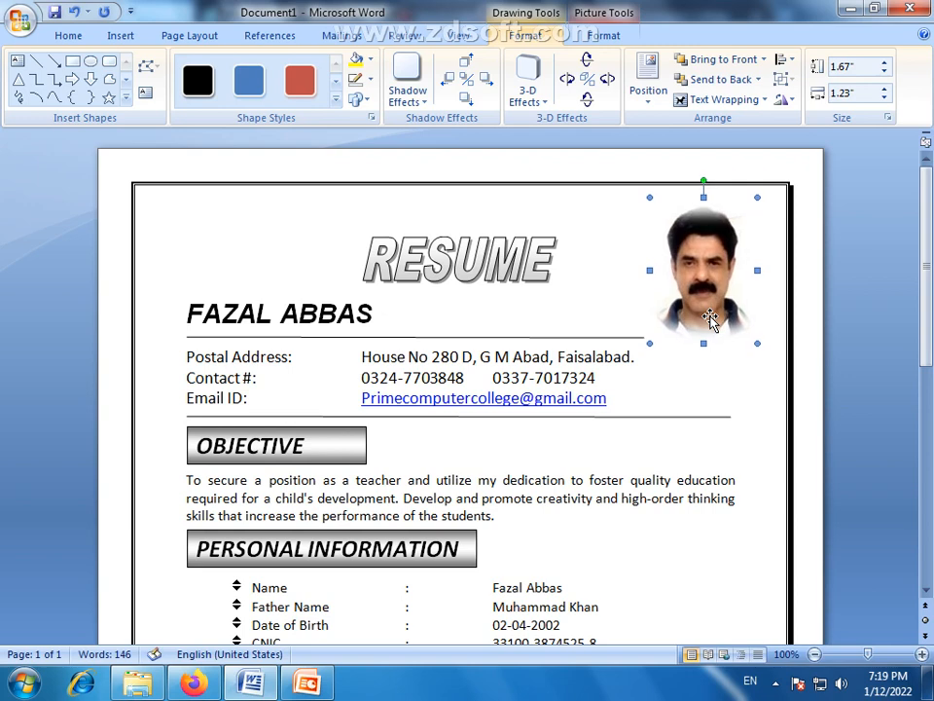
key(ctrl+Left)
key(ctrl+Left)
key(ctrl+Left)
key(ctrl+Left)
key(ctrl+Left)
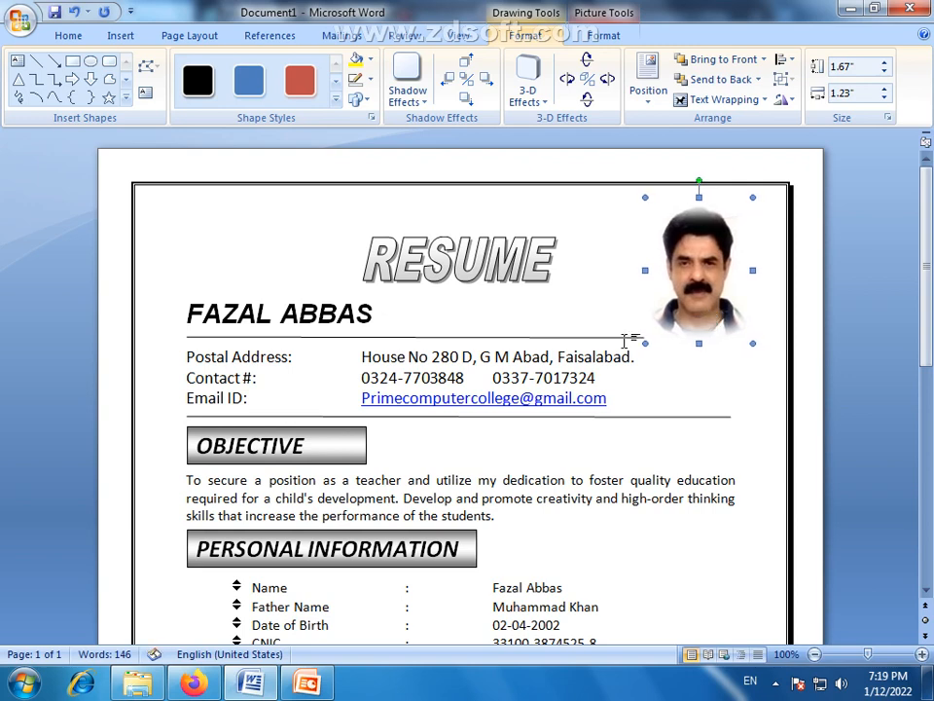
- Try shortening the line beneath the name at its right end and undo the change
click(626, 338)
key(ctrl+z)
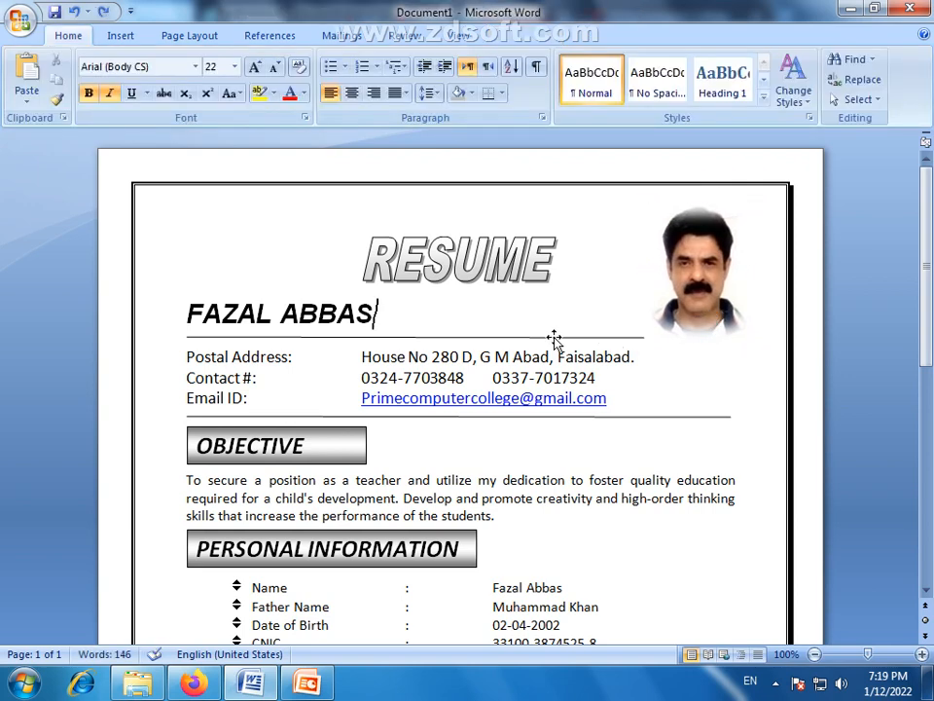
drag(636, 337, 644, 337)
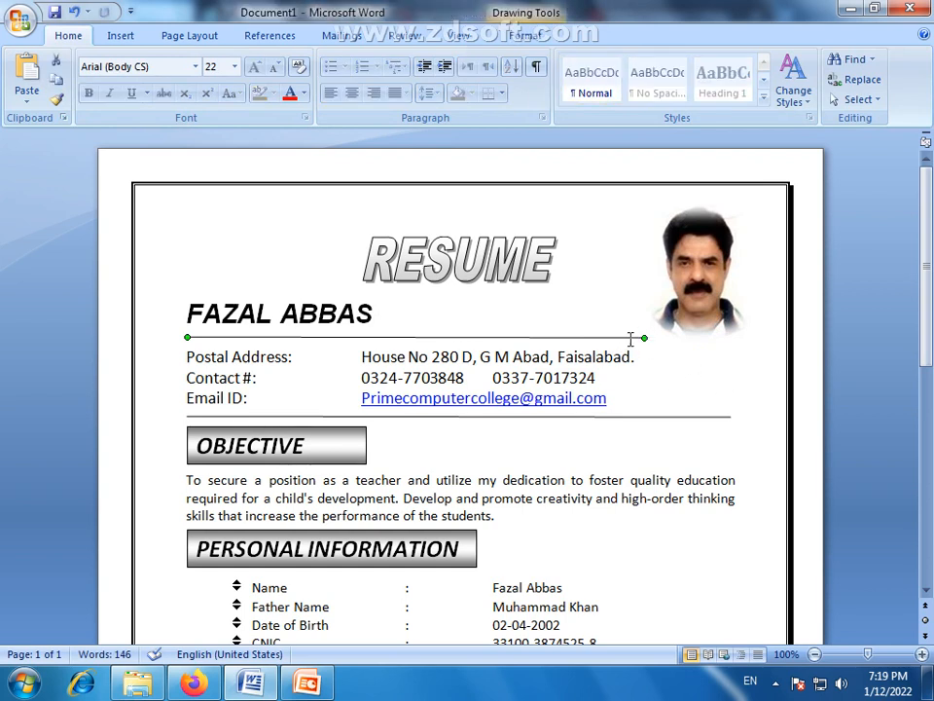
drag(618, 333, 619, 336)
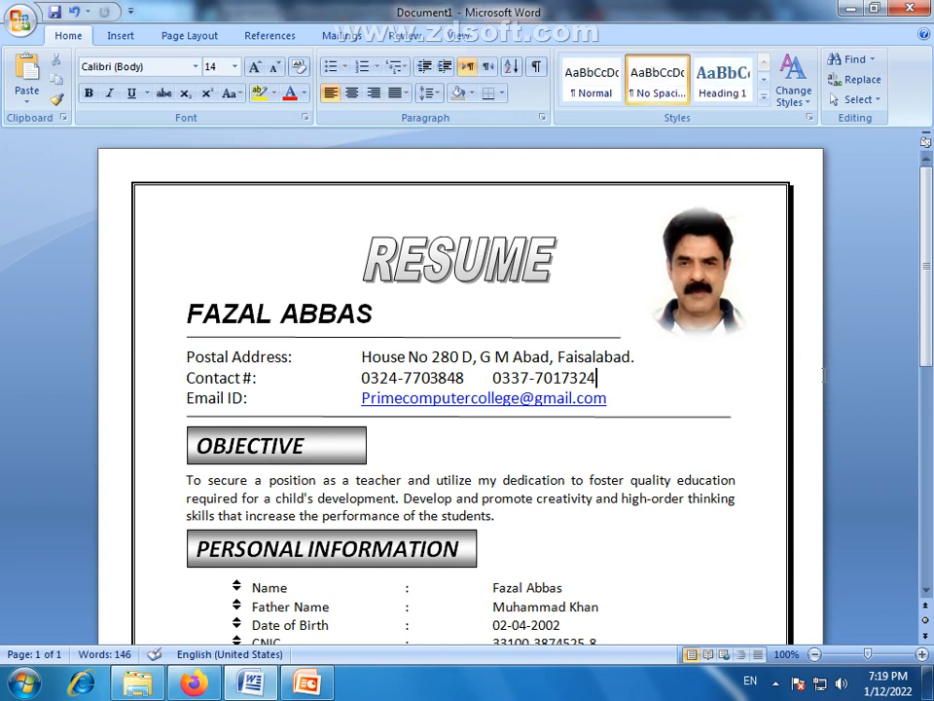
key(ctrl+z)
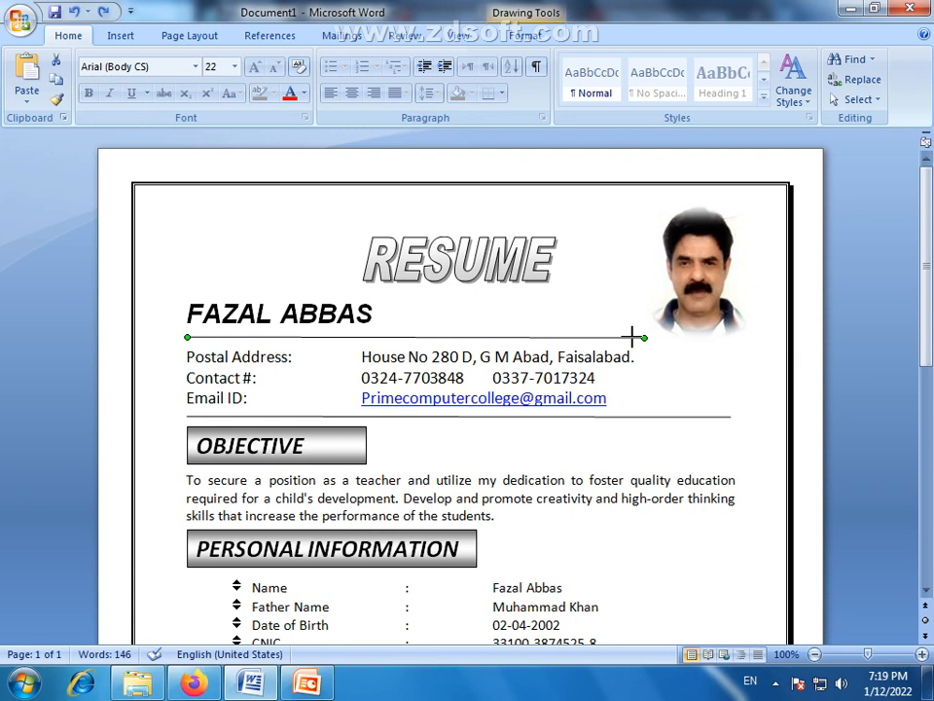
- Shorten the line beneath the name so it ends short of the portrait, and display the whole page
drag(632, 336, 632, 336)
click(842, 365)
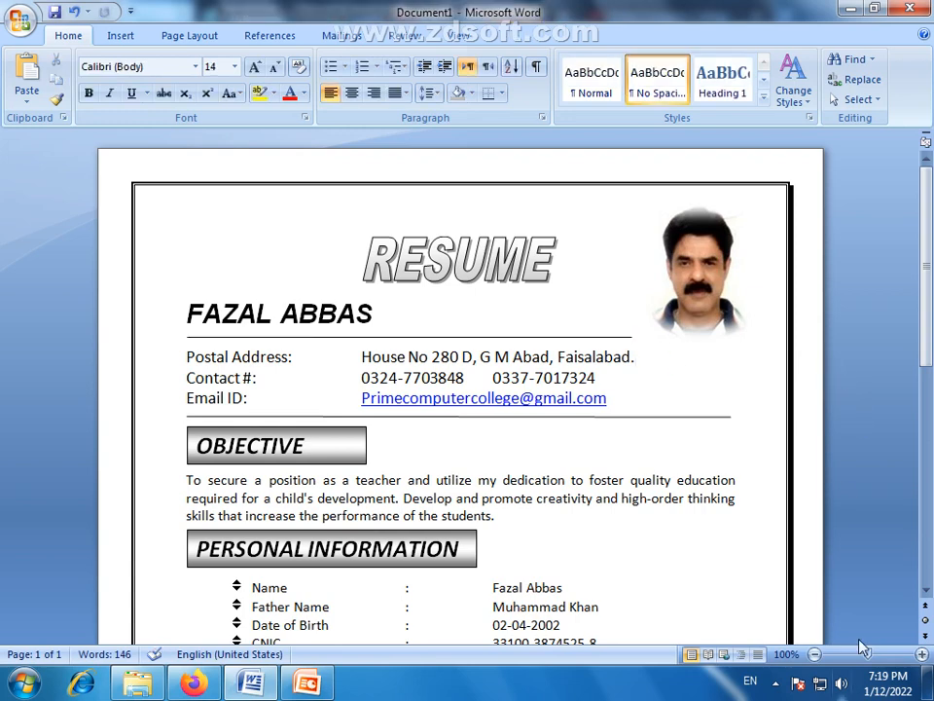
click(456, 35)
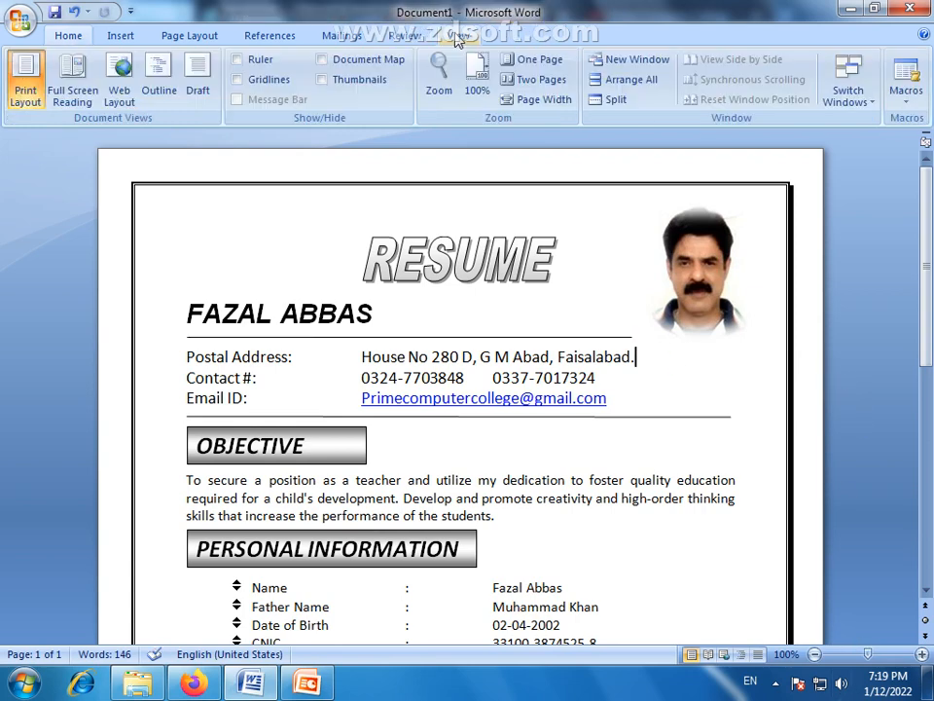
click(526, 60)
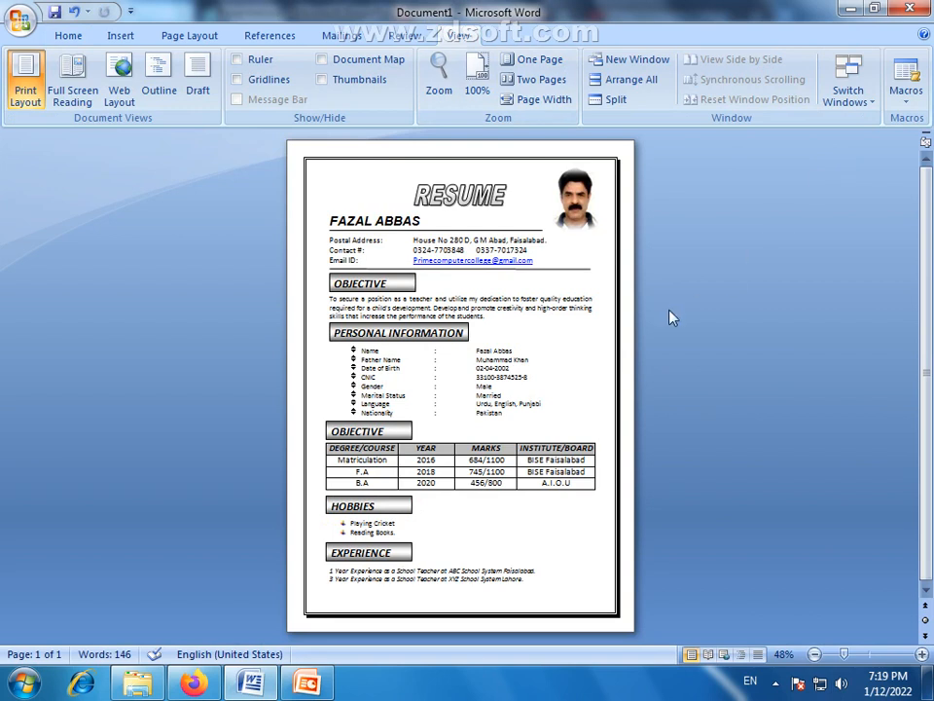